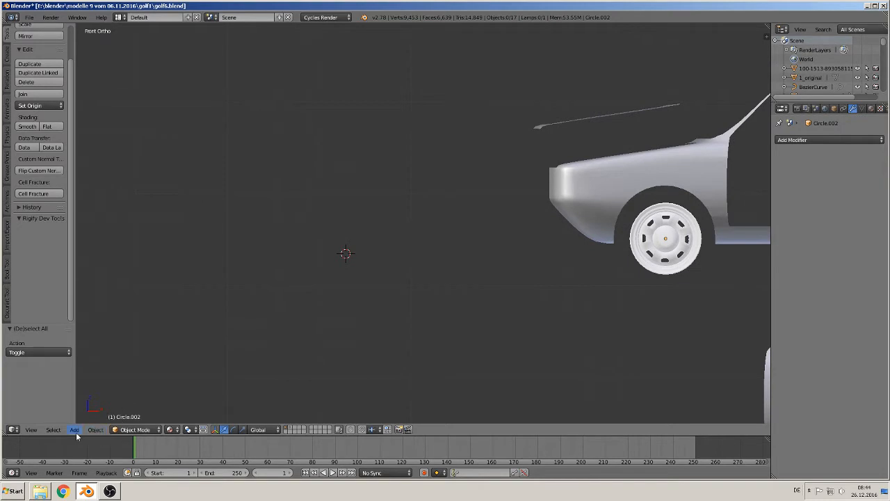
# Step: Import Wheels0053_M.jpg as an image plane and rotate it 90° about the X axis
pyautogui.click(74, 430)
pyautogui.moveTo(143, 421)
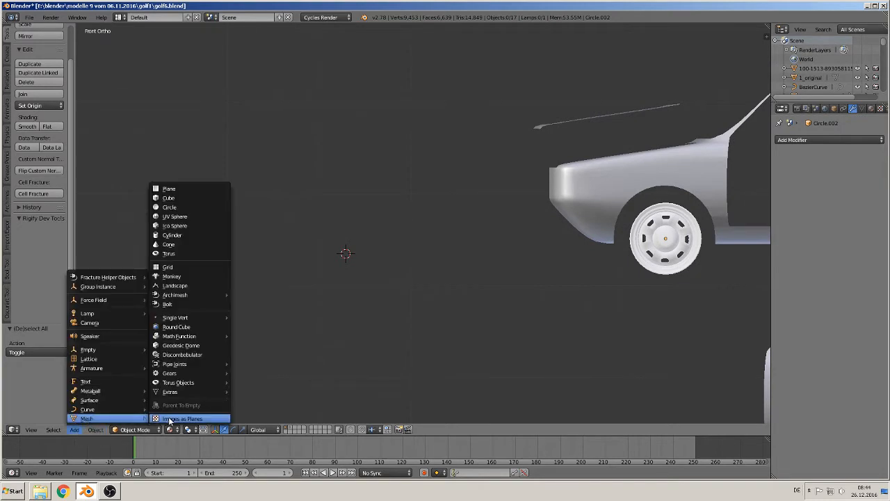
pyautogui.click(174, 420)
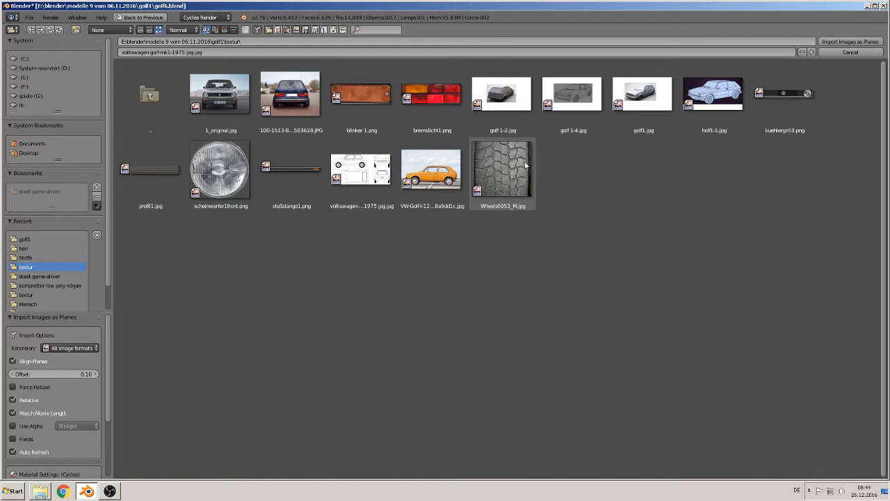
pyautogui.doubleClick(501, 160)
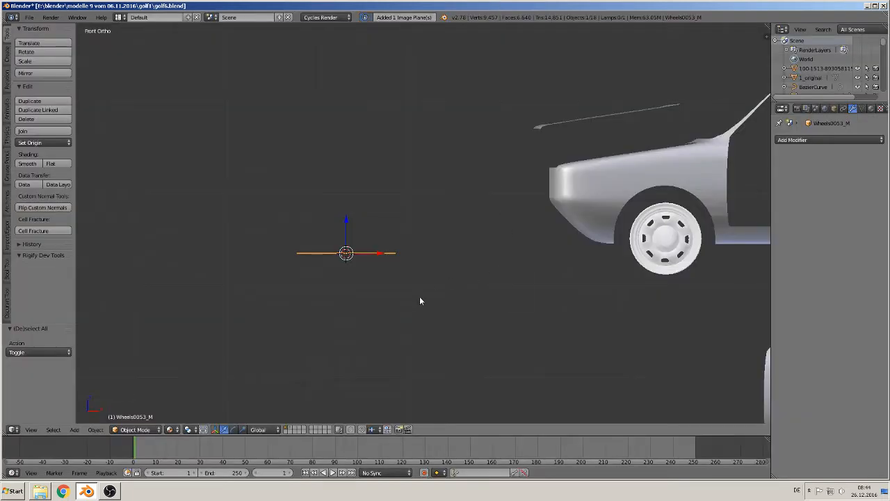
pyautogui.write('rx90')
pyautogui.press('Return')
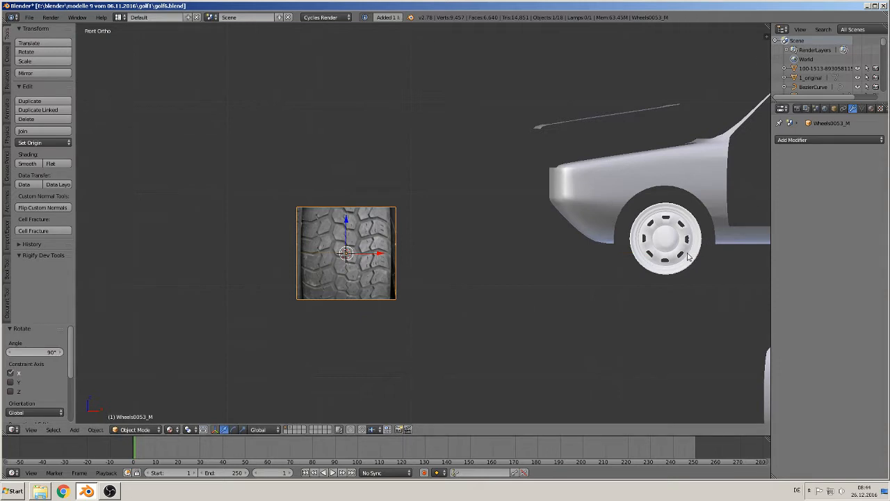
# Step: Place the 3D cursor between the central tread blocks of the tyre image and add a mesh plane there
pyautogui.press('n')
pyautogui.press('n')
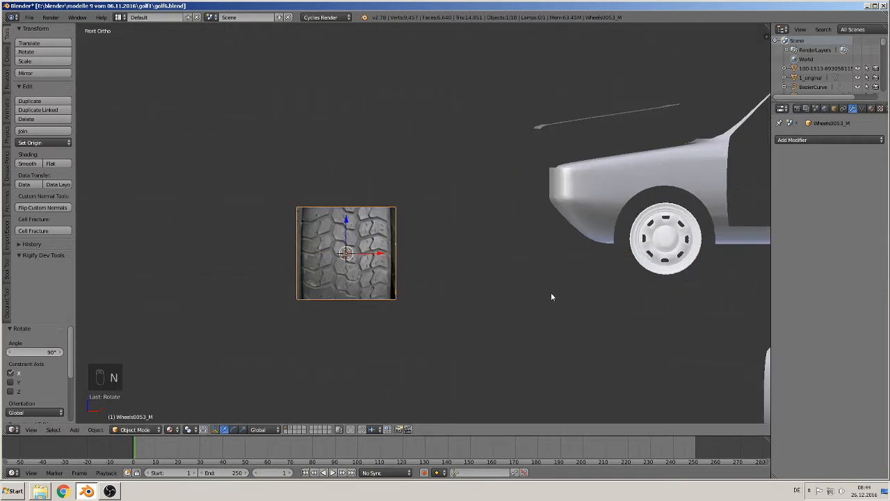
pyautogui.scroll(5, 436, 301)
pyautogui.scroll(6, 417, 300)
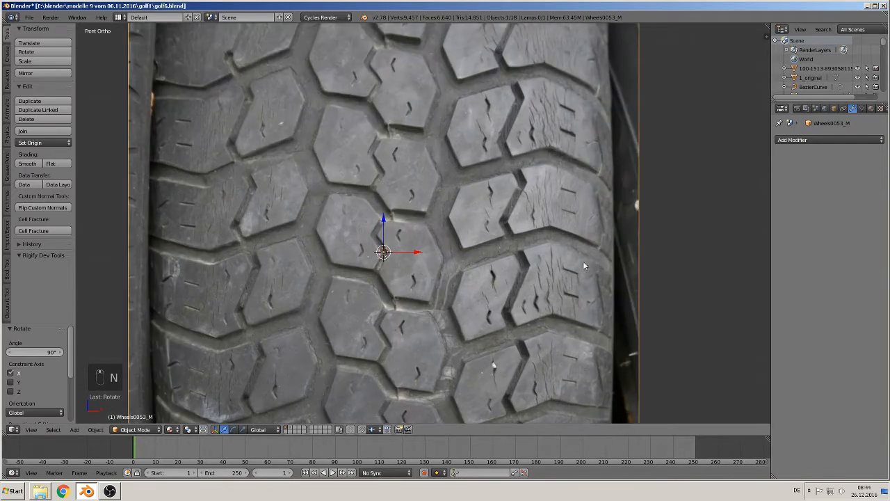
pyautogui.press('a')
pyautogui.click(383, 222)
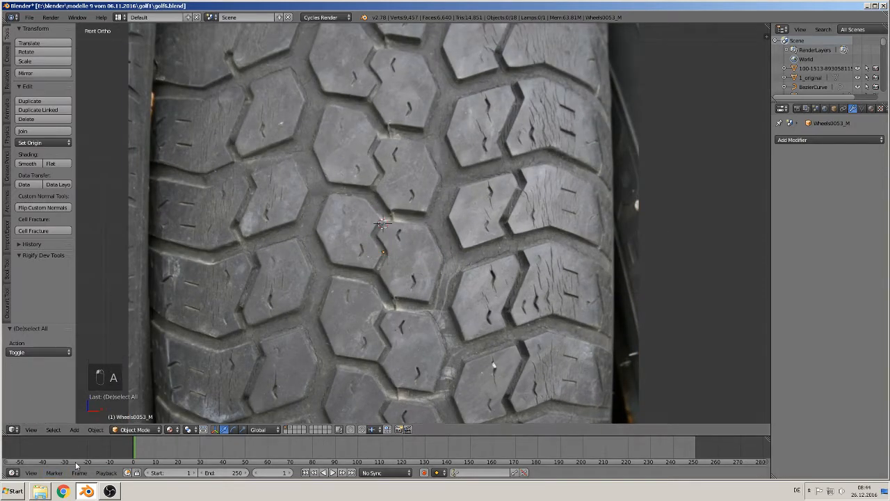
pyautogui.click(75, 429)
pyautogui.moveTo(87, 418)
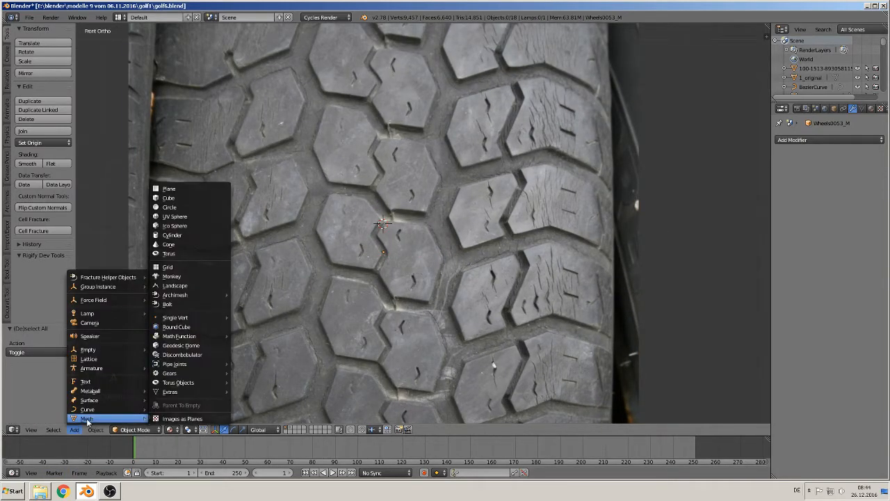
pyautogui.click(180, 189)
# Step: Rotate the new plane 90° about the X axis and scale it down to about 0.056
pyautogui.write('rx')
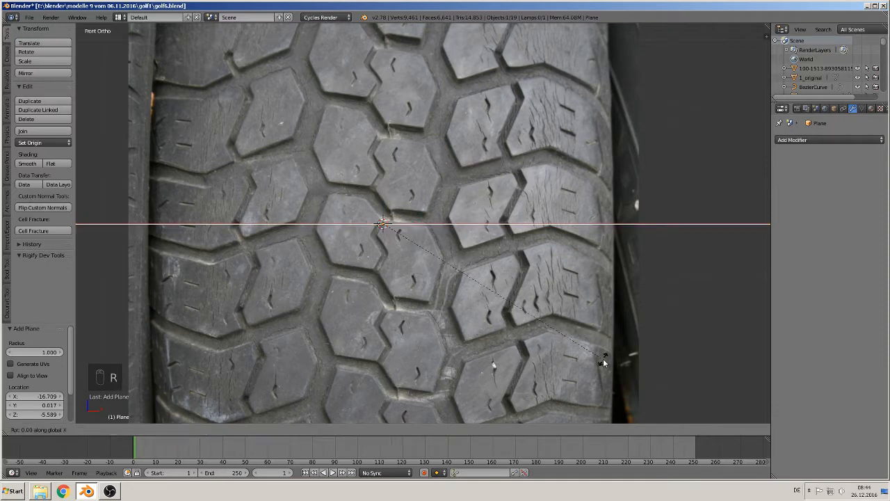
pyautogui.write('90')
pyautogui.click(604, 359)
pyautogui.press('s')
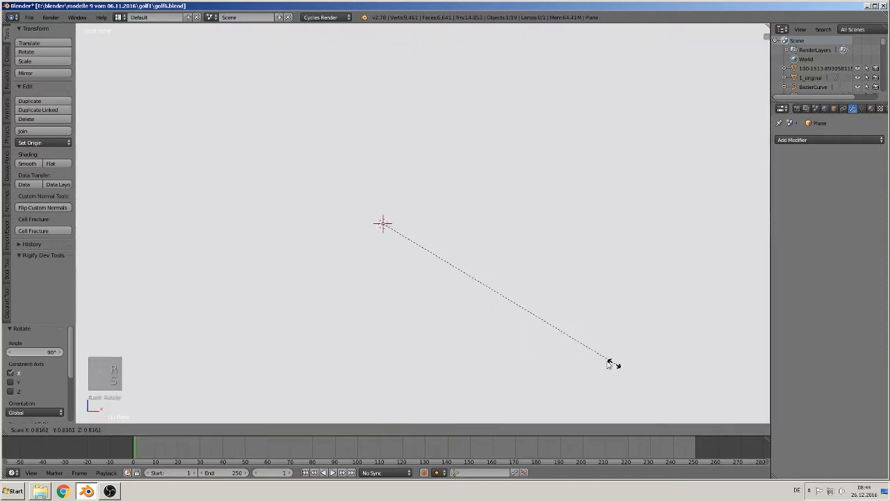
pyautogui.click(398, 235)
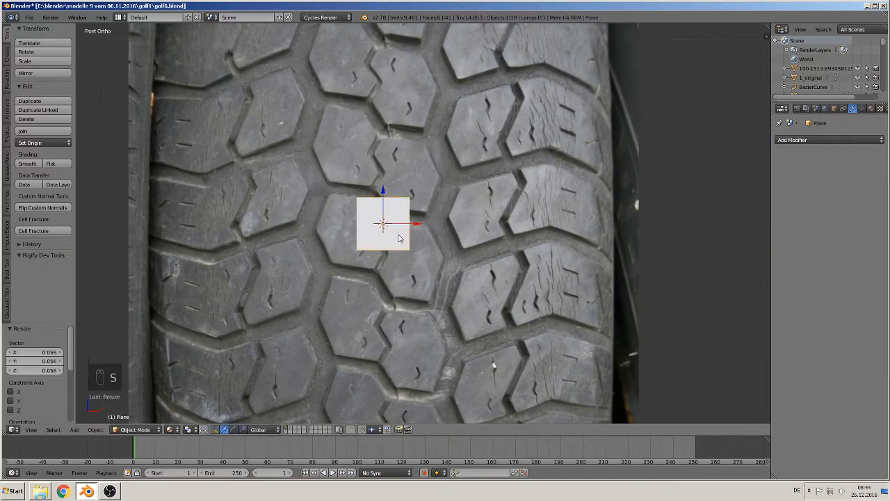
# Step: Enter Edit Mode on the small plane and delete three of its vertices, keeping only the upper-left one
pyautogui.press('Tab')
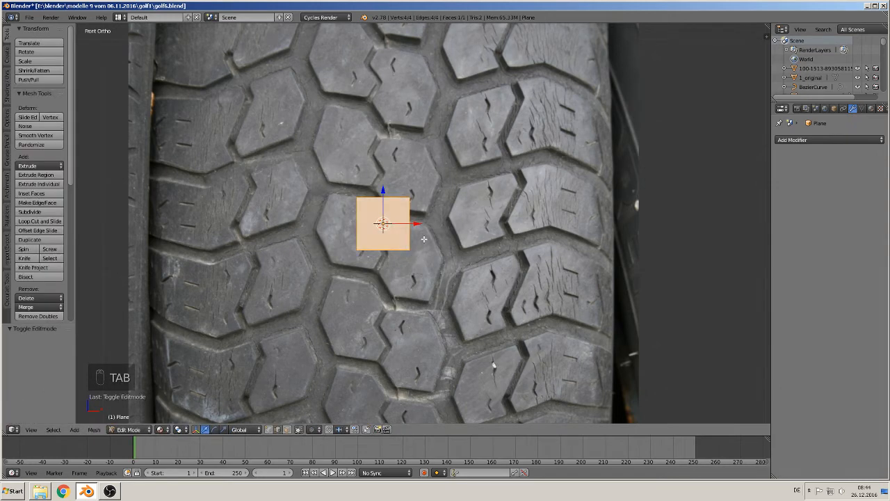
pyautogui.rightClick(415, 198)
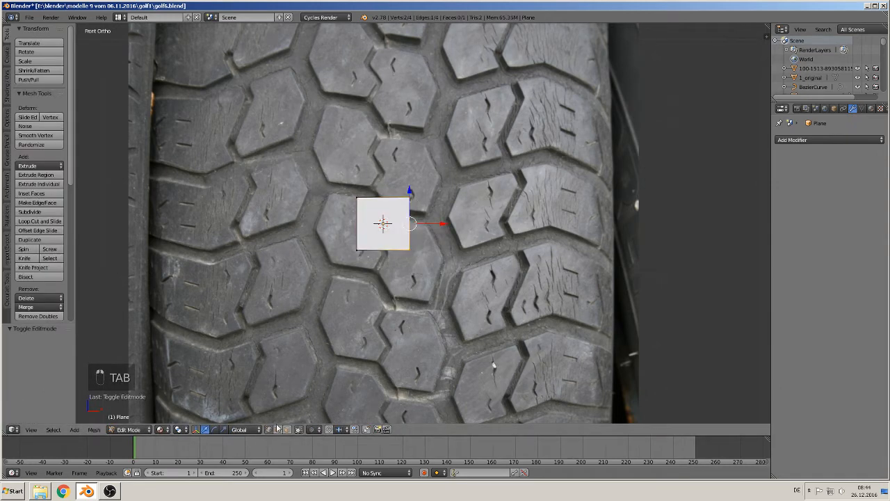
pyautogui.rightClick(410, 195)
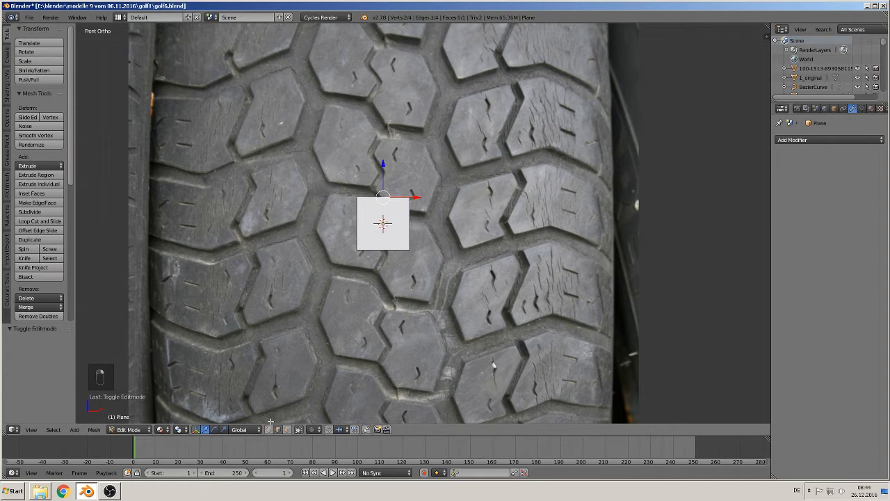
pyautogui.rightClick(402, 240)
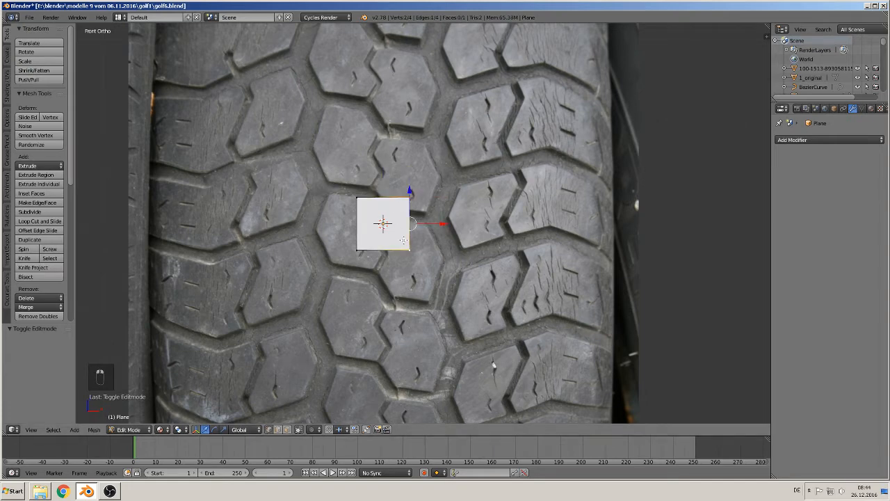
pyautogui.keyDown('shift'); pyautogui.rightClick(350, 253); pyautogui.keyUp('shift')
pyautogui.press('x')
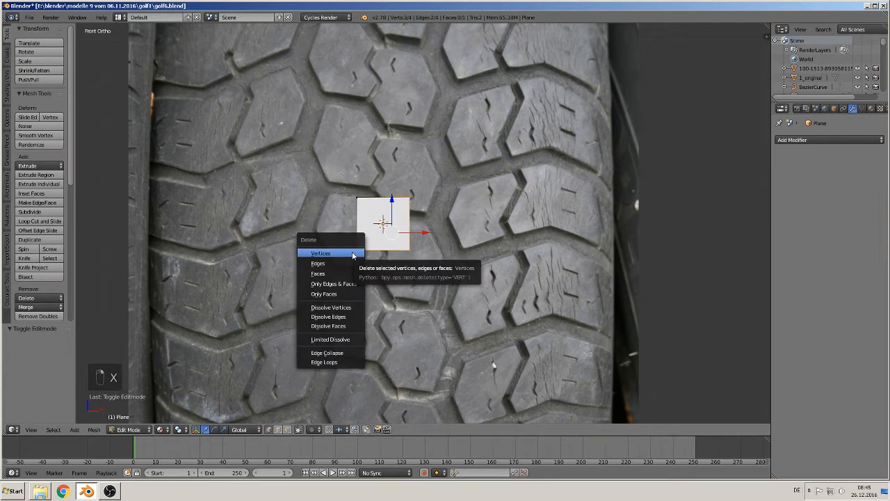
pyautogui.click(352, 252)
# Step: Move the remaining vertex about 0.064 in X and -0.050 in Z onto the central tread block's upper-left corner
pyautogui.scroll(2, 435, 278)
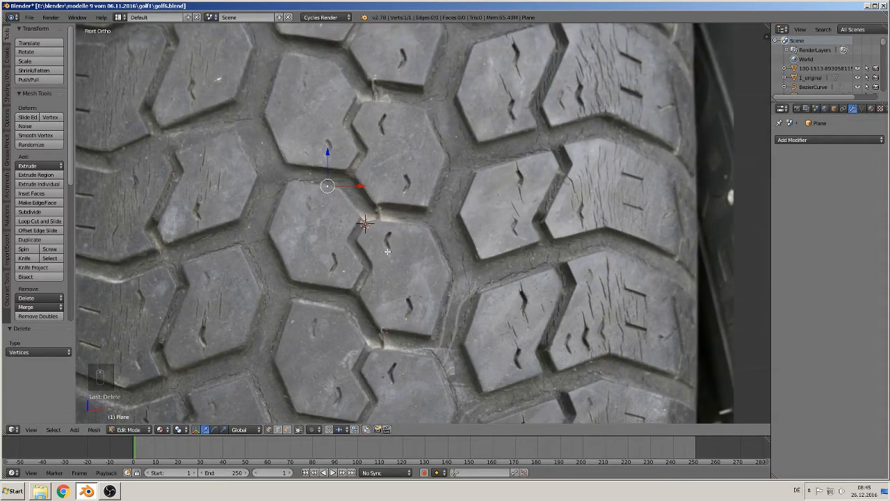
pyautogui.press('g')
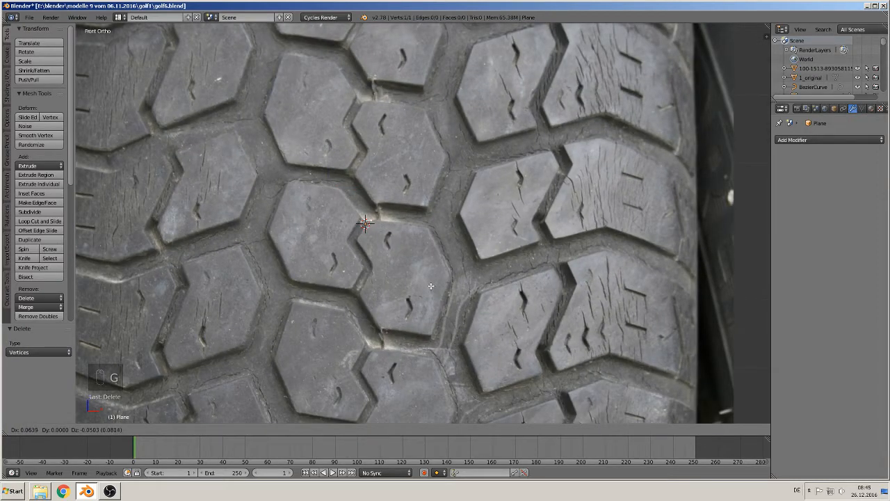
pyautogui.click(430, 286)
# Step: Trace the central tread block's outline by extruding the vertex from corner to corner, and close it with an edge
pyautogui.press('e')
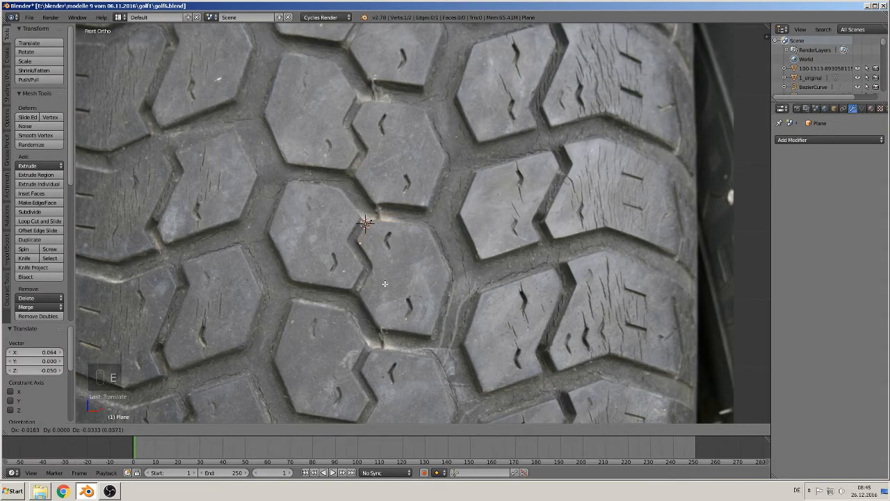
pyautogui.click(384, 282)
pyautogui.press('e')
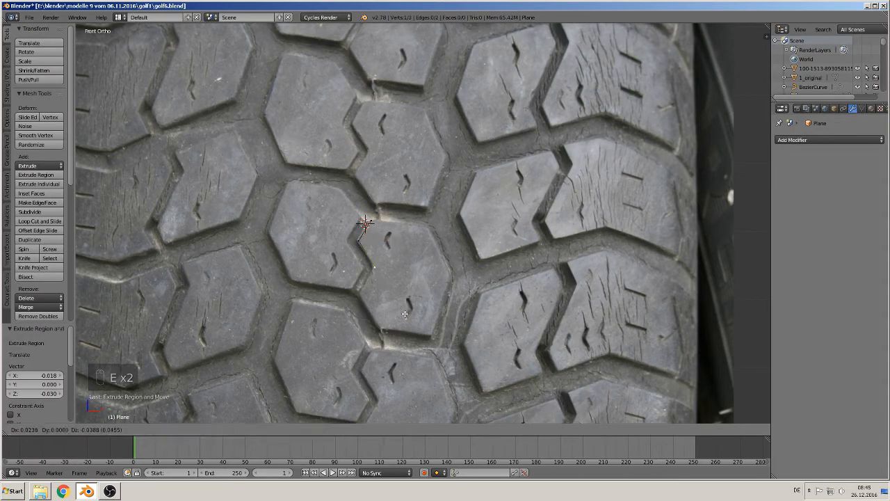
pyautogui.click(403, 313)
pyautogui.press('e')
pyautogui.click(390, 339)
pyautogui.press('e')
pyautogui.click(409, 374)
pyautogui.press('e')
pyautogui.click(462, 382)
pyautogui.press('e')
pyautogui.click(489, 315)
pyautogui.press('e')
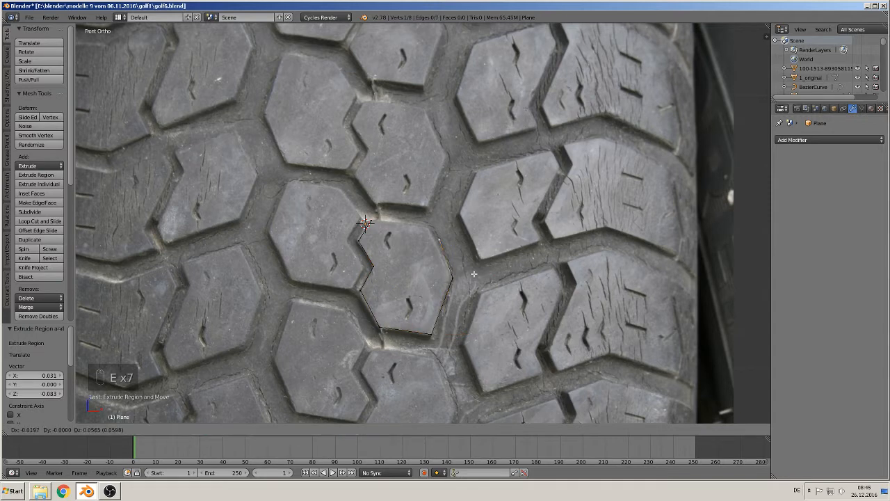
pyautogui.click(462, 265)
pyautogui.keyDown('shift'); pyautogui.rightClick(379, 221); pyautogui.keyUp('shift')
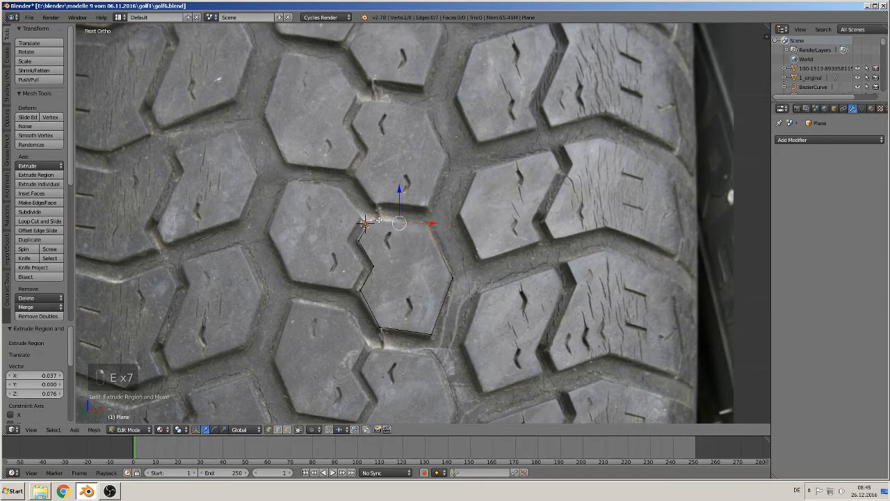
pyautogui.press('f')
# Step: Duplicate the outline's upper-right vertex onto the upper-left corner of the neighbouring tread block, about 0.078 in X and -0.100 in Z away
pyautogui.keyDown('shift'); pyautogui.moveTo(429, 318); pyautogui.dragTo(341, 285, button='middle'); pyautogui.keyUp('shift')
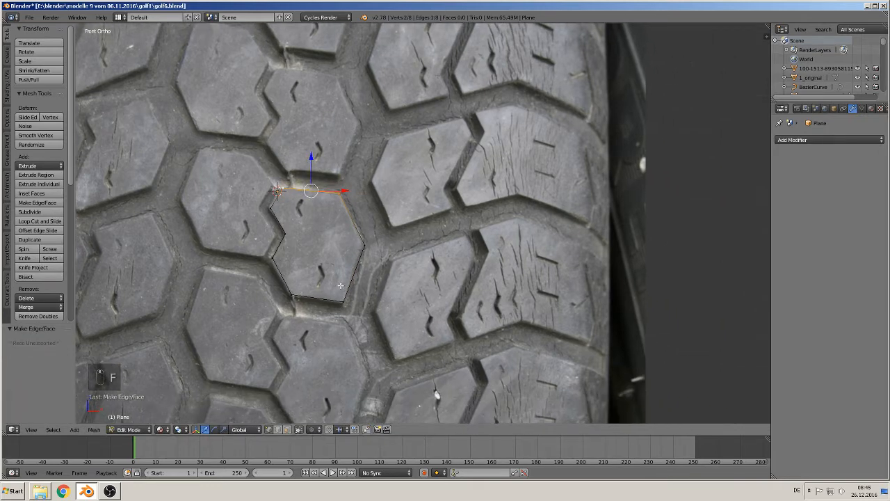
pyautogui.rightClick(342, 195)
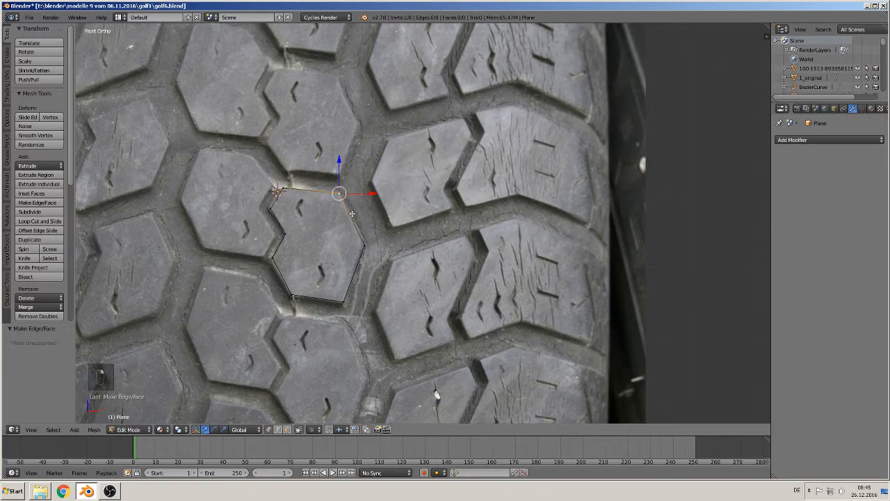
pyautogui.hotkey('shift', 'd')
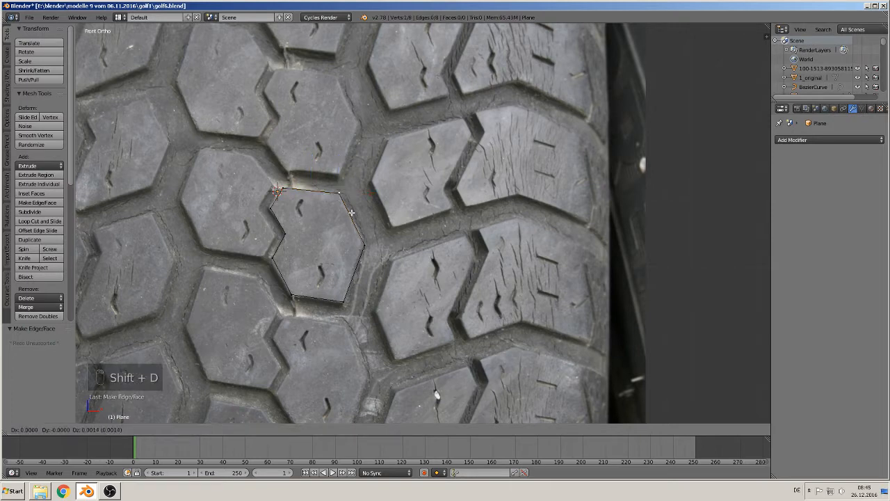
pyautogui.click(405, 282)
# Step: Extrude the duplicated vertex along the corners of the second tread block, round to the corner on its inner side
pyautogui.press('e')
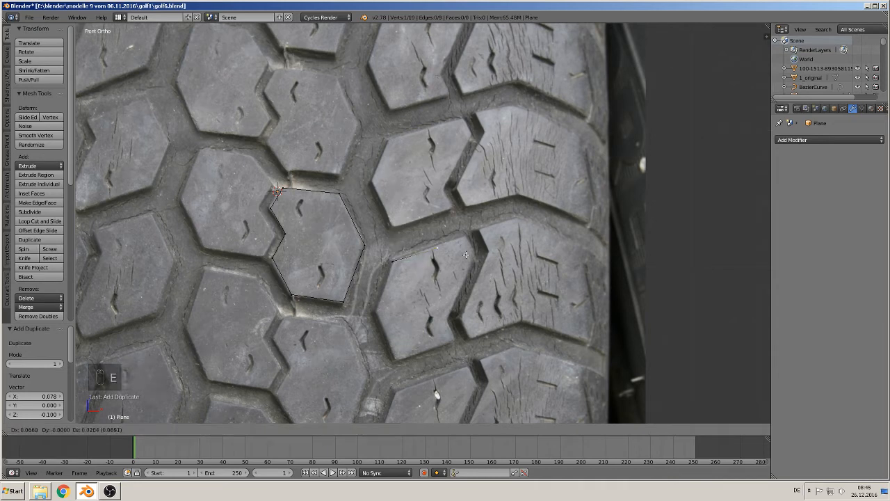
pyautogui.click(489, 245)
pyautogui.press('e')
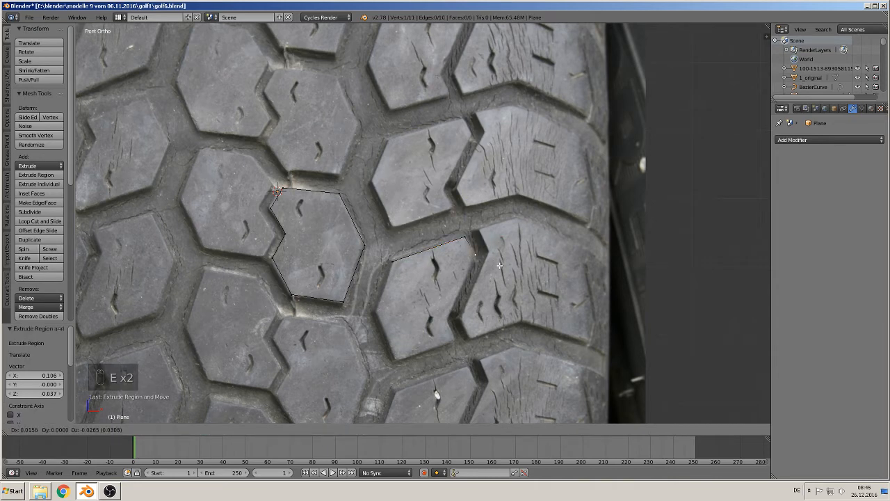
pyautogui.click(497, 265)
pyautogui.press('e')
pyautogui.click(474, 330)
pyautogui.press('e')
pyautogui.click(480, 354)
pyautogui.press('e')
pyautogui.click(420, 376)
pyautogui.press('e')
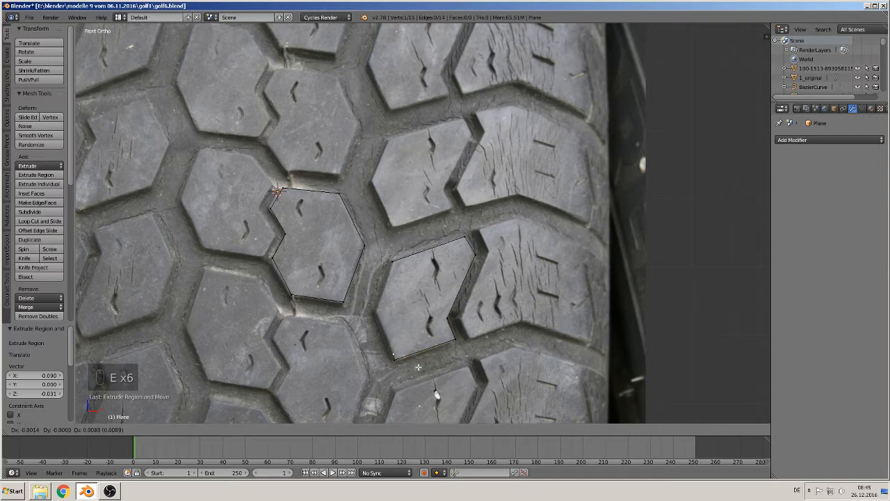
pyautogui.click(400, 331)
pyautogui.press('e')
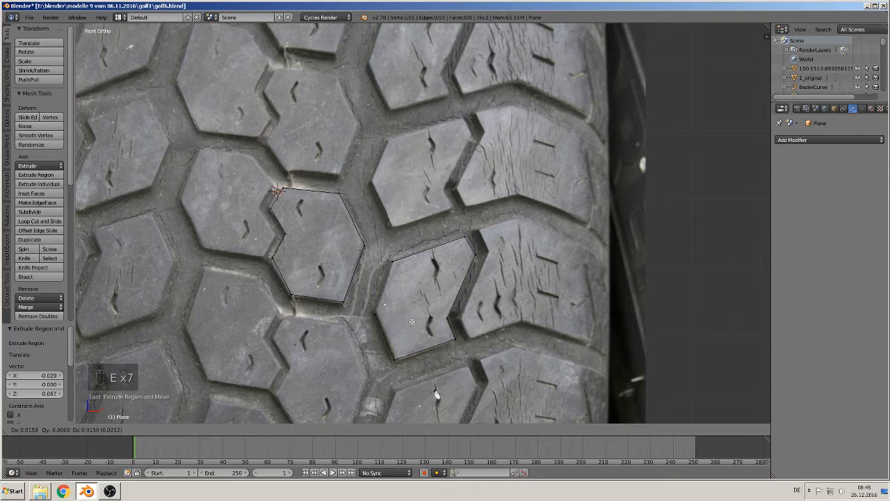
pyautogui.rightClick(412, 319)
pyautogui.hotkey('ctrl', 'z')
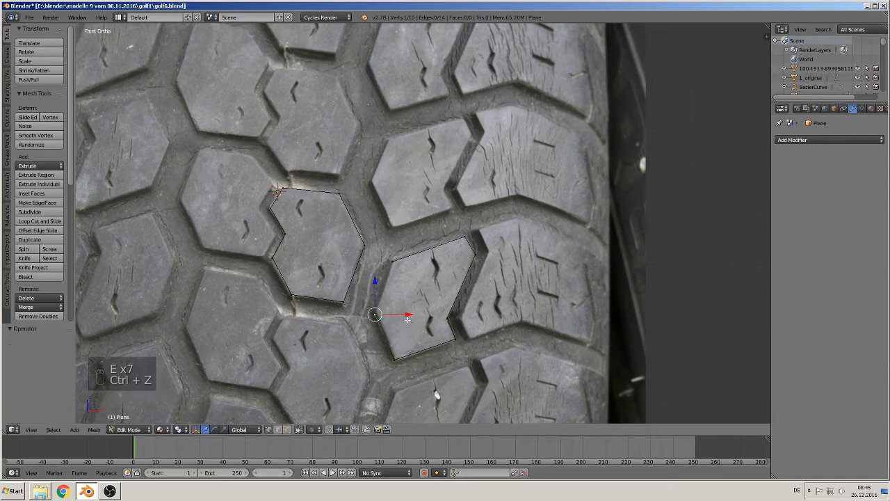
# Step: Close the second tread block's outline with an edge between its first and last vertices
pyautogui.keyDown('shift'); pyautogui.rightClick(396, 261); pyautogui.keyUp('shift')
pyautogui.press('f')
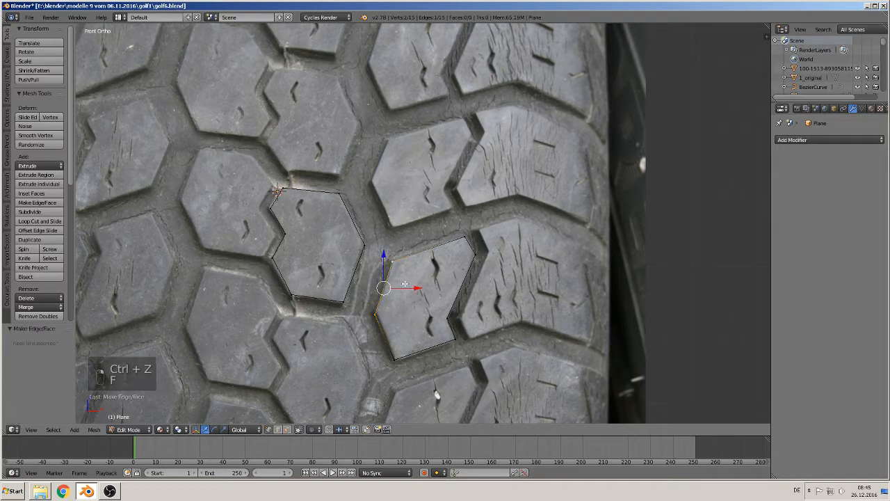
# Step: Duplicate the second outline's upper-left vertex onto the outer tread block's upper-left corner, about 0.129 in X and 0.045 in Z away
pyautogui.keyDown('shift'); pyautogui.moveTo(385, 288); pyautogui.dragTo(244, 238, button='middle'); pyautogui.keyUp('shift')
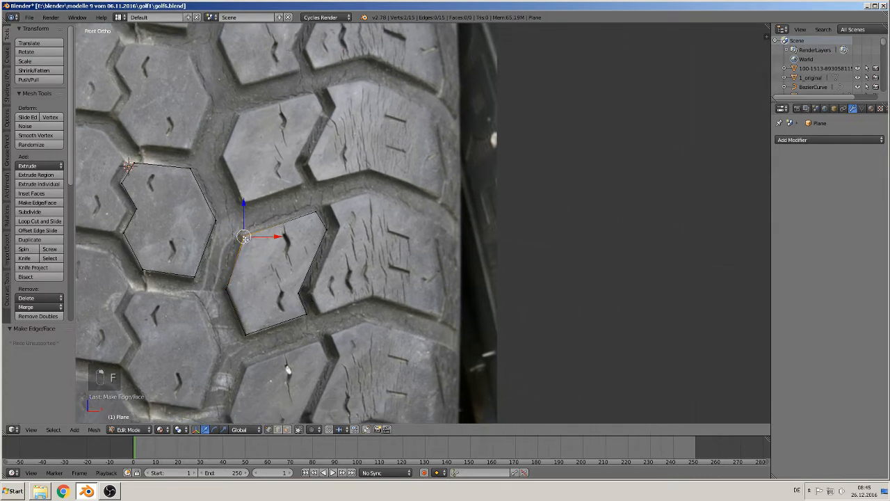
pyautogui.hotkey('shift', 'd')
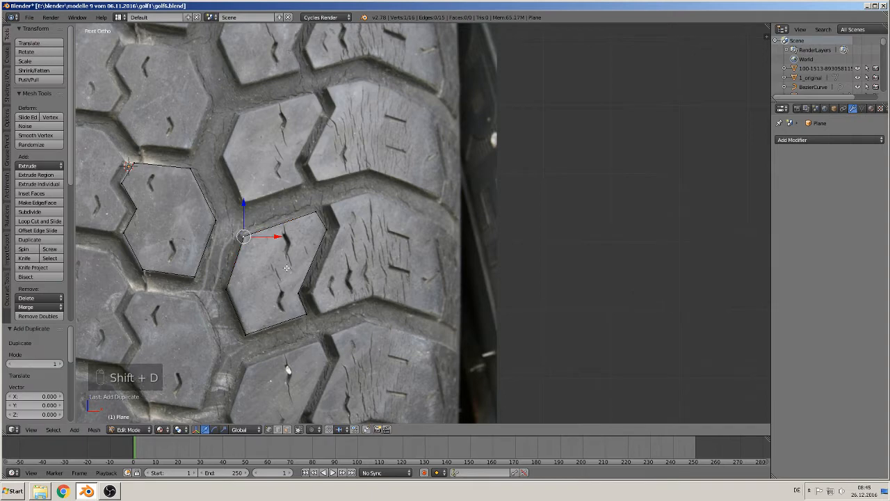
pyautogui.press('g')
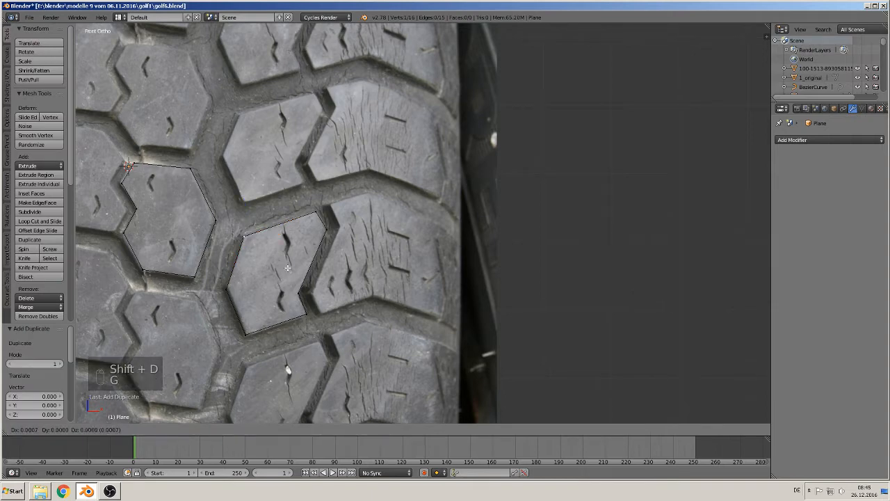
pyautogui.click(376, 237)
# Step: Extrude the duplicated vertex down the inner side of the outer tread block to its lower-left corner
pyautogui.press('e')
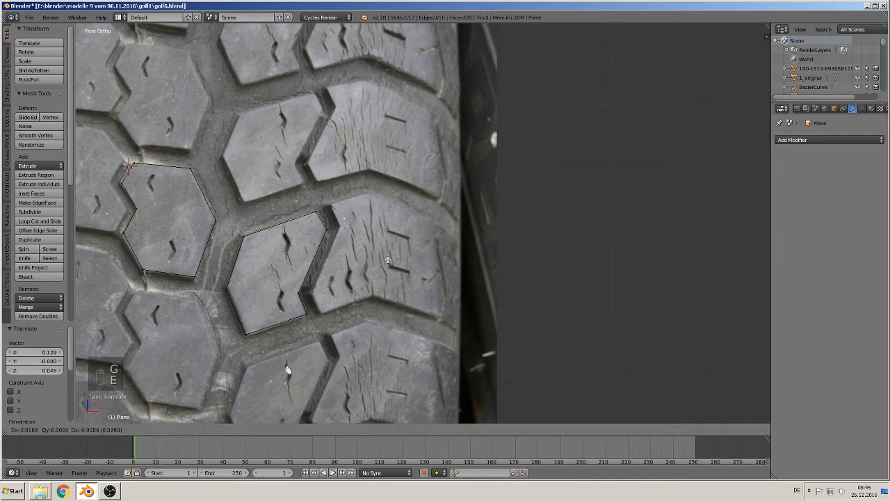
pyautogui.click(383, 264)
pyautogui.press('e')
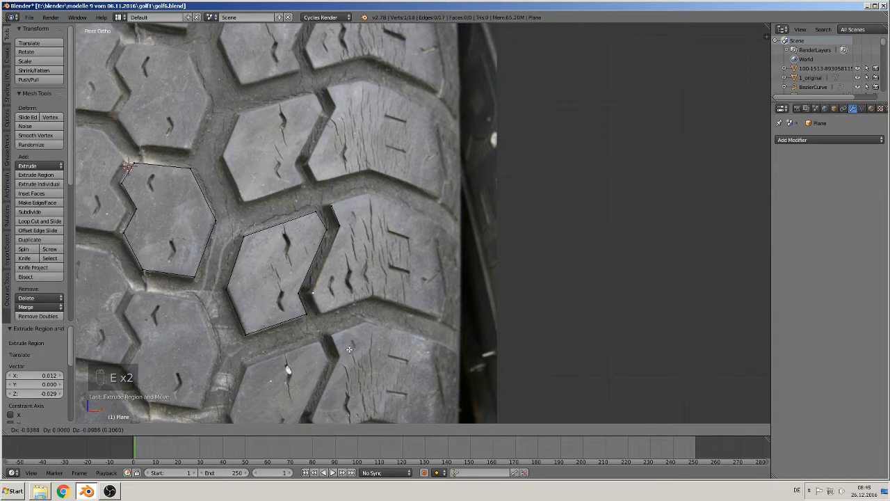
pyautogui.click(350, 351)
pyautogui.press('e')
pyautogui.click(357, 369)
# Step: Continue extruding along the outer block's lower edge to the tyre's outer edge and straight up to the block's upper-right corner
pyautogui.press('e')
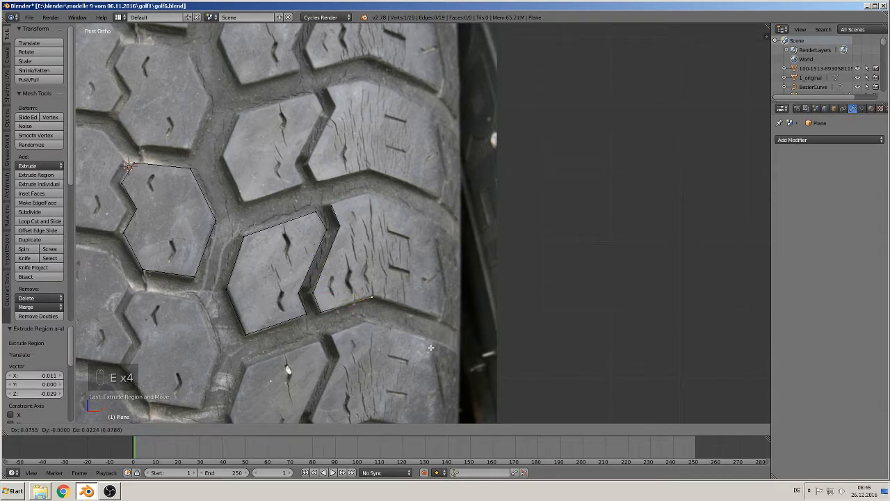
pyautogui.click(429, 349)
pyautogui.press('e')
pyautogui.click(511, 375)
pyautogui.press('e')
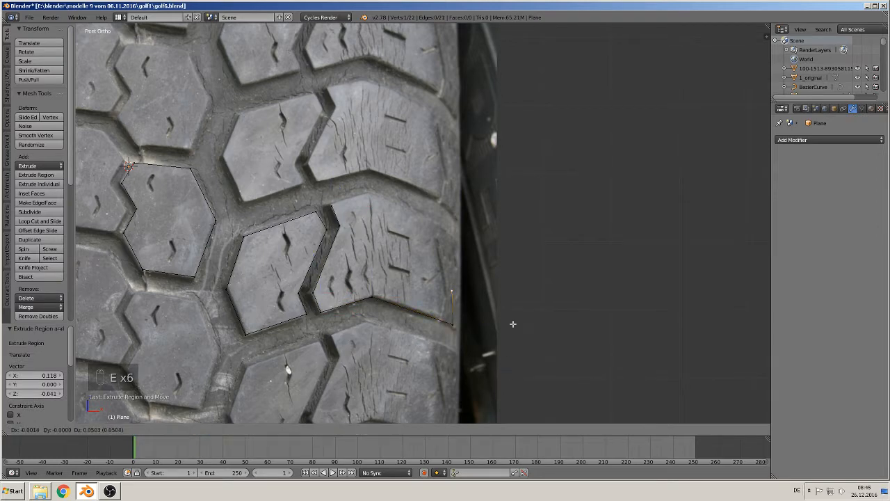
pyautogui.click(512, 284)
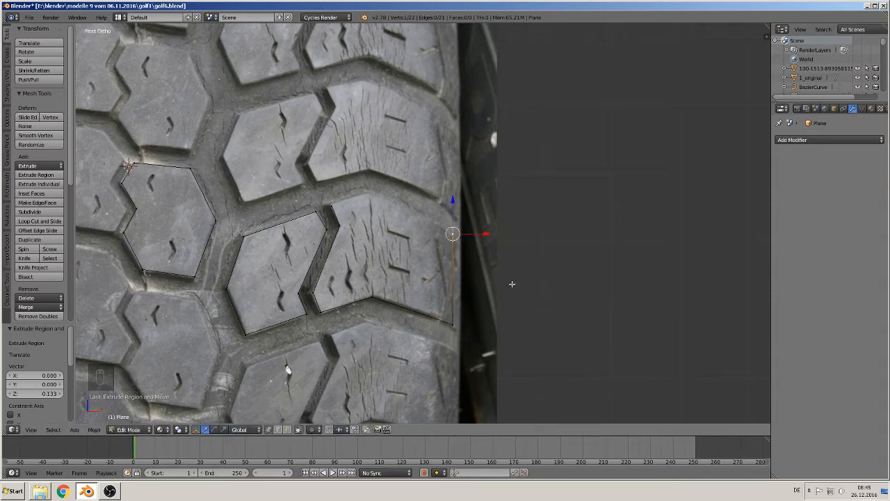
# Step: Extrude to the peak of the outer block's upper edge and close the outline with an edge to its first vertex
pyautogui.press('e')
pyautogui.click(410, 242)
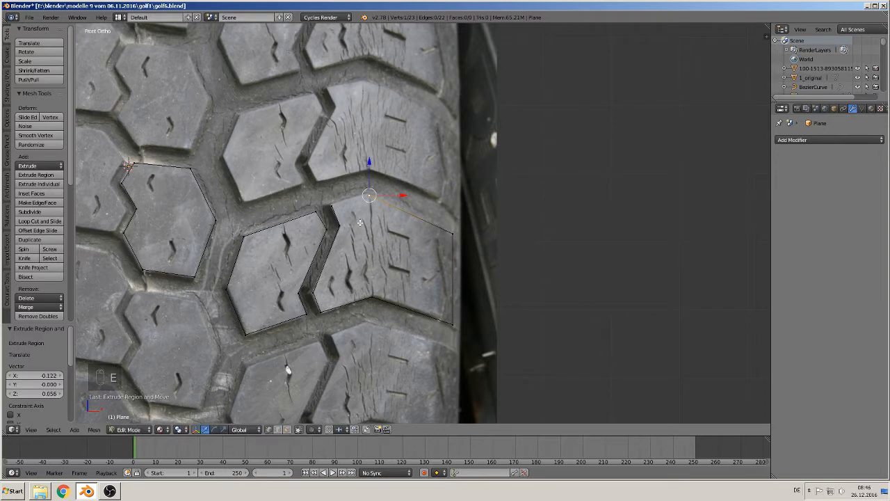
pyautogui.press('f')
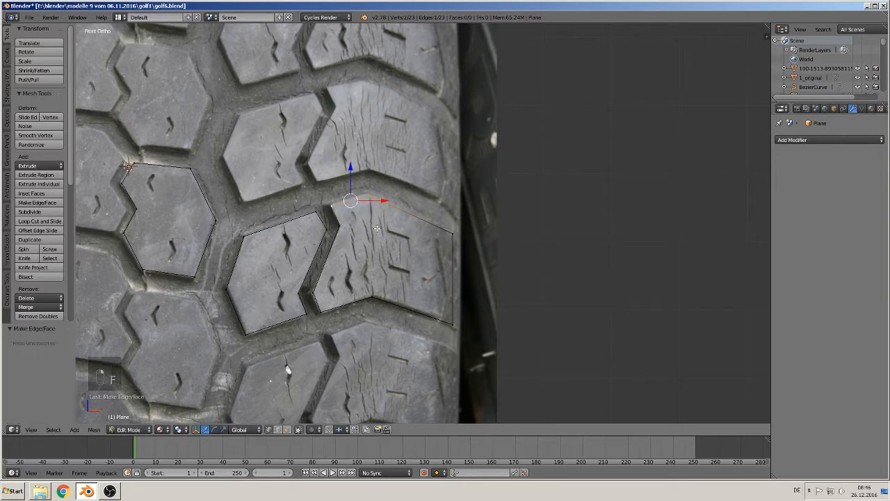
pyautogui.press('a')
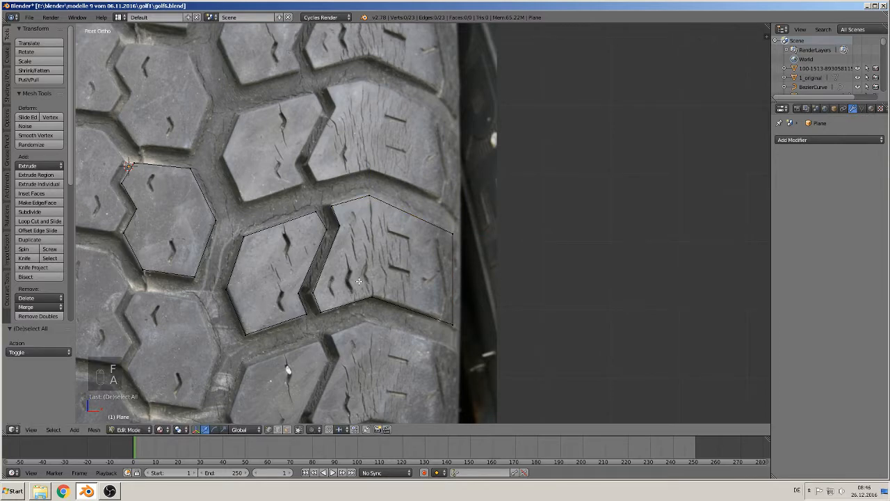
# Step: Duplicate the traced outlines object in Object Mode and place the copy beside the photo, about 0.674 along X
pyautogui.scroll(-4, 359, 281)
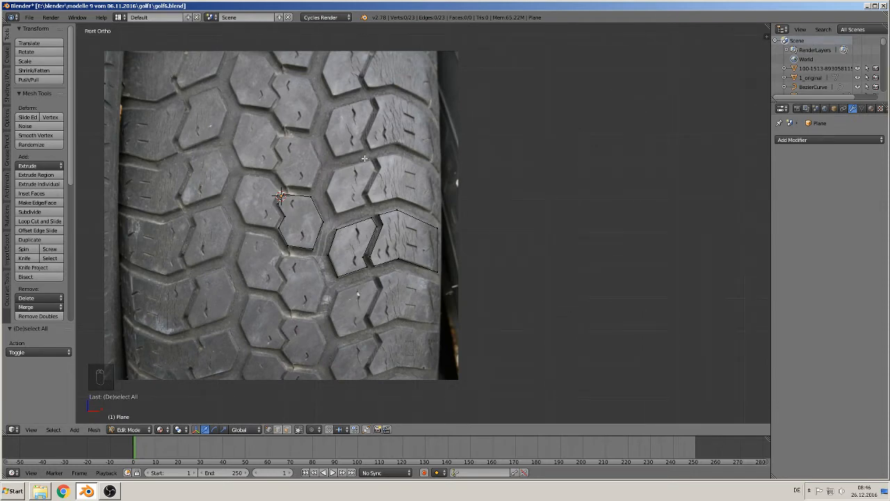
pyautogui.press('Tab')
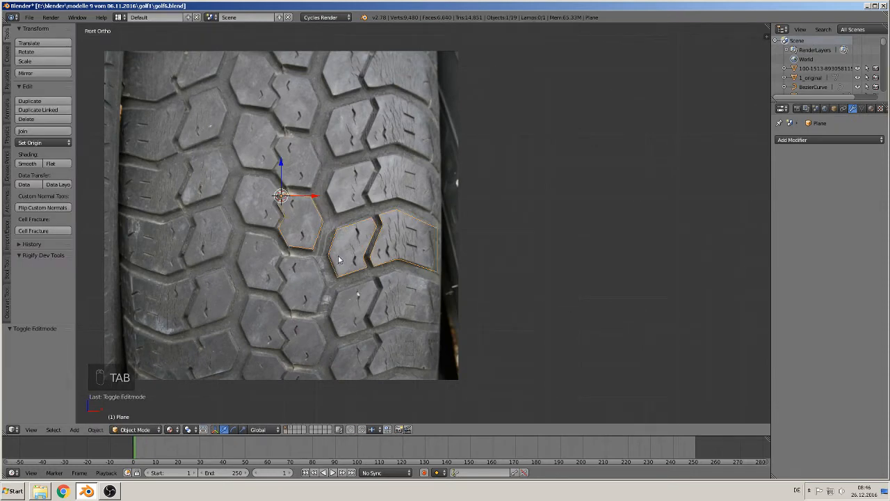
pyautogui.hotkey('shift', 'd')
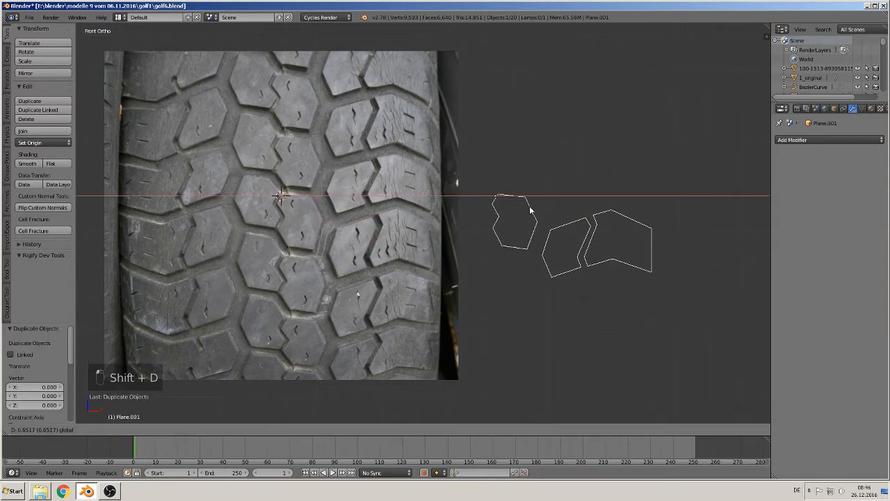
pyautogui.click(538, 213)
# Step: Move the tyre photo plane about 0.247 along Y, behind the traced outlines
pyautogui.moveTo(484, 258); pyautogui.dragTo(388, 289, button='middle')
pyautogui.rightClick(388, 174)
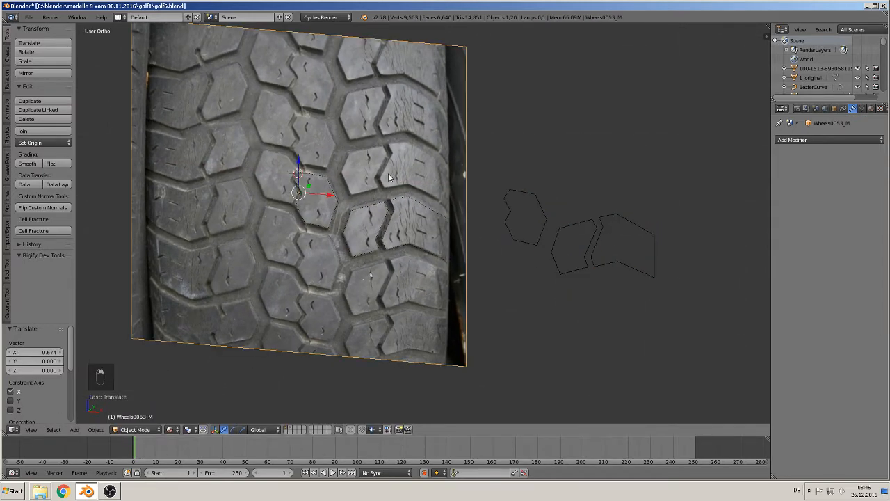
pyautogui.moveTo(309, 184); pyautogui.dragTo(336, 167)
# Step: Extrude all three outlines of the duplicated object about 0.016 along Y
pyautogui.moveTo(553, 286); pyautogui.dragTo(575, 268, button='middle')
pyautogui.rightClick(607, 215)
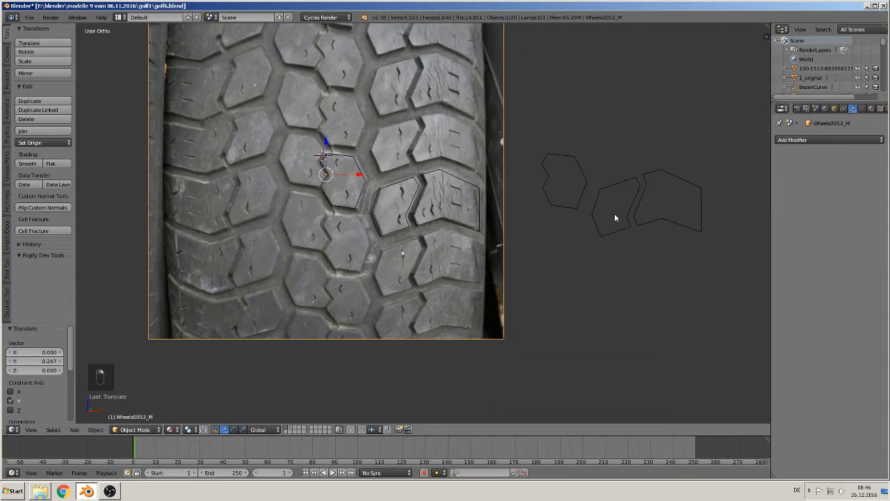
pyautogui.rightClick(608, 194)
pyautogui.press('KP_1')
pyautogui.press('KP_1')
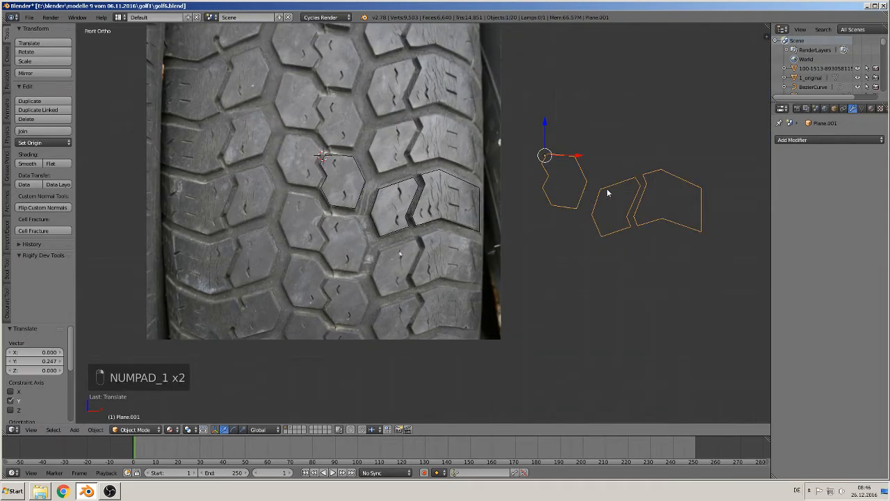
pyautogui.scroll(1, 612, 260)
pyautogui.keyDown('shift'); pyautogui.moveTo(591, 266); pyautogui.dragTo(334, 282, button='middle'); pyautogui.keyUp('shift')
pyautogui.scroll(4, 358, 280)
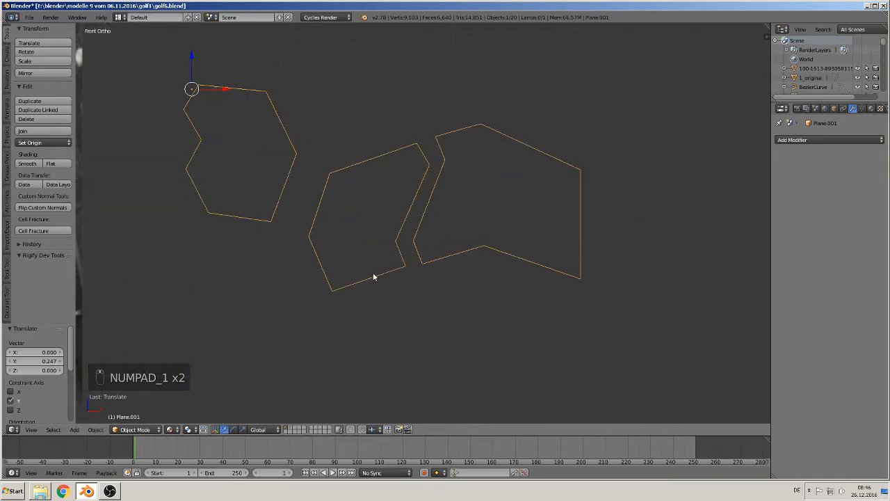
pyautogui.press('Tab')
pyautogui.press('l')
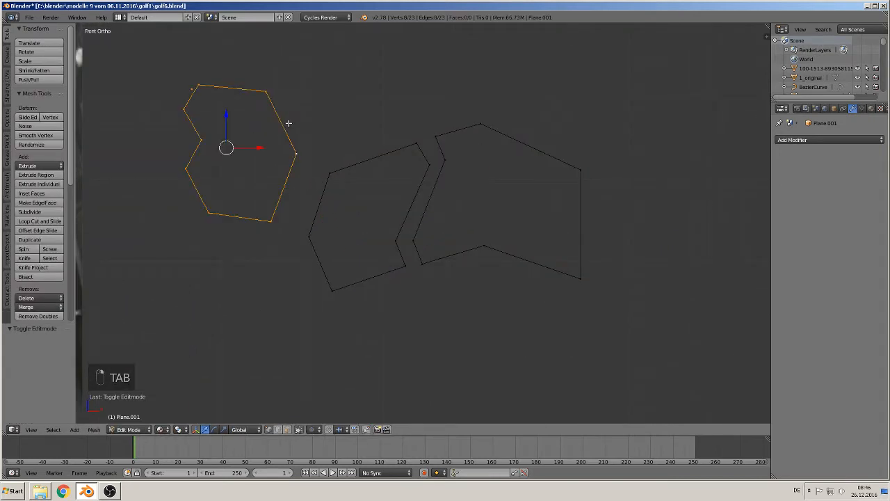
pyautogui.press('a')
pyautogui.press('a')
pyautogui.press('a')
pyautogui.press('a')
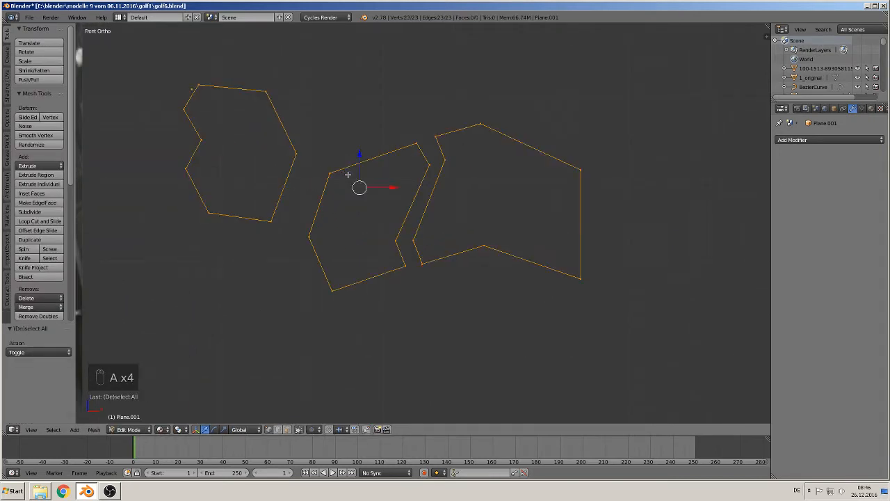
pyautogui.moveTo(339, 233)
pyautogui.mouseDown(button='middle')
pyautogui.moveTo(317, 248)
pyautogui.moveTo(324, 271)
pyautogui.moveTo(336, 270)
pyautogui.moveTo(346, 247)
pyautogui.mouseUp(button='middle')
pyautogui.press('e')
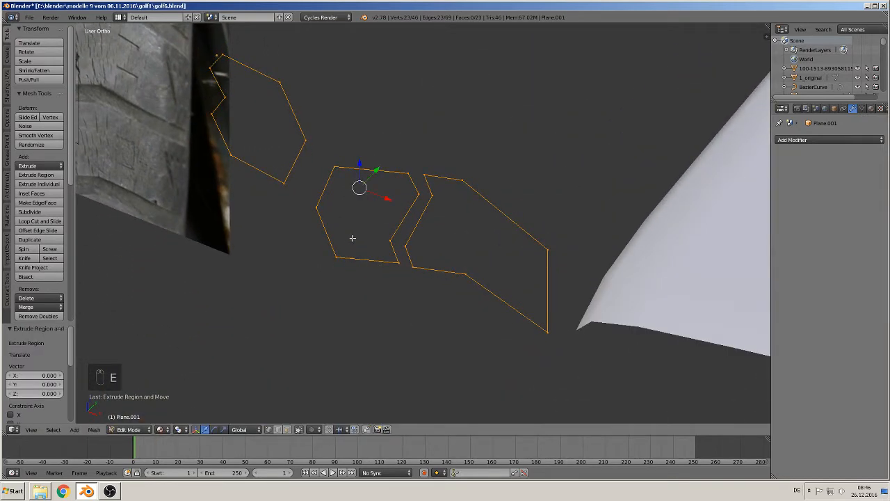
pyautogui.moveTo(376, 171); pyautogui.dragTo(384, 165)
# Step: Fill the front edge loops of the three extruded tread blocks with faces
pyautogui.scroll(3, 358, 150)
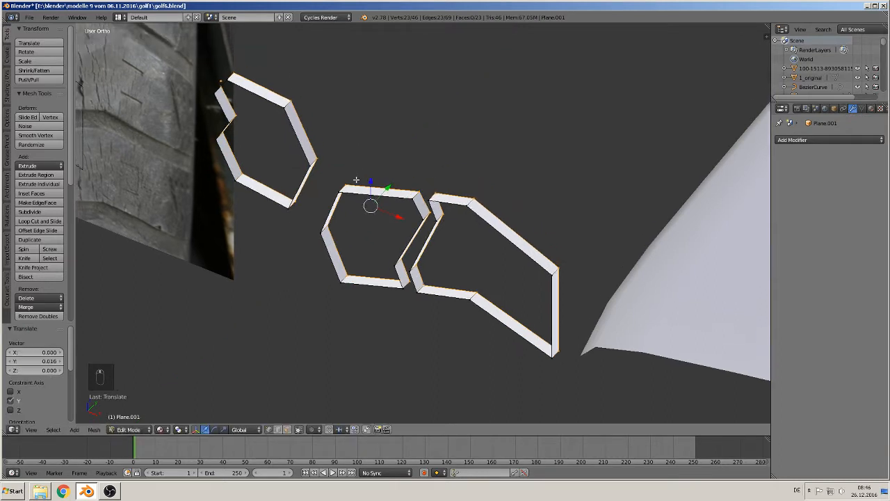
pyautogui.keyDown('alt'); pyautogui.rightClick(249, 149); pyautogui.keyUp('alt')
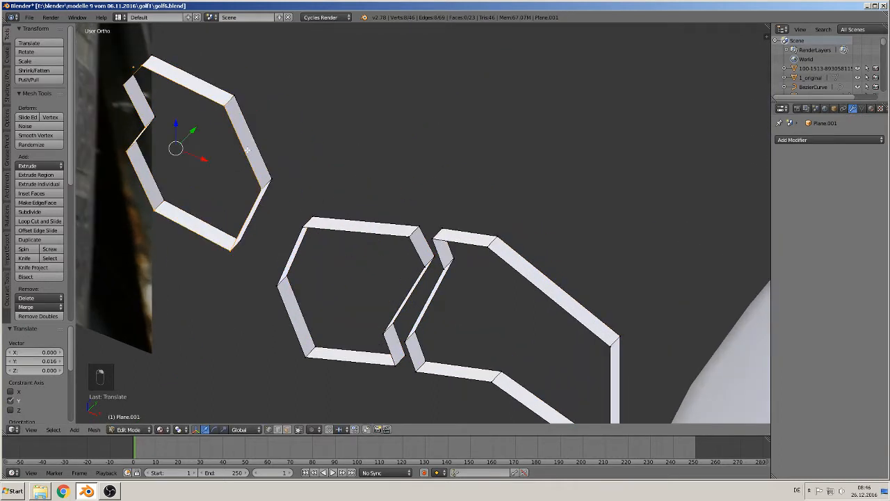
pyautogui.press('f')
pyautogui.keyDown('alt'); pyautogui.rightClick(393, 235); pyautogui.keyUp('alt')
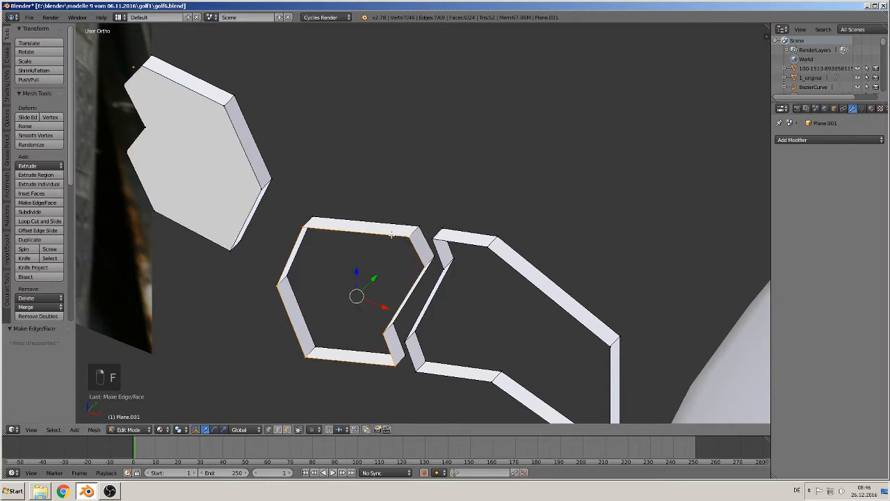
pyautogui.press('f')
pyautogui.keyDown('alt'); pyautogui.rightClick(500, 252); pyautogui.keyUp('alt')
pyautogui.press('f')
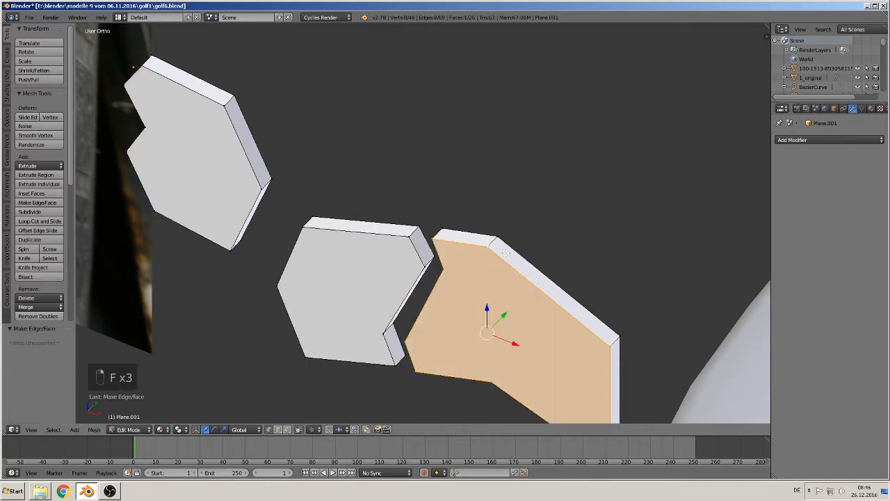
# Step: Move the tread blocks object down along Z to below the photo, and about -2.504 along X into empty space
pyautogui.press('Tab')
pyautogui.scroll(-5, 484, 293)
pyautogui.moveTo(480, 286); pyautogui.dragTo(509, 276, button='middle')
pyautogui.scroll(-5, 485, 278)
pyautogui.press('g')
pyautogui.press('z')
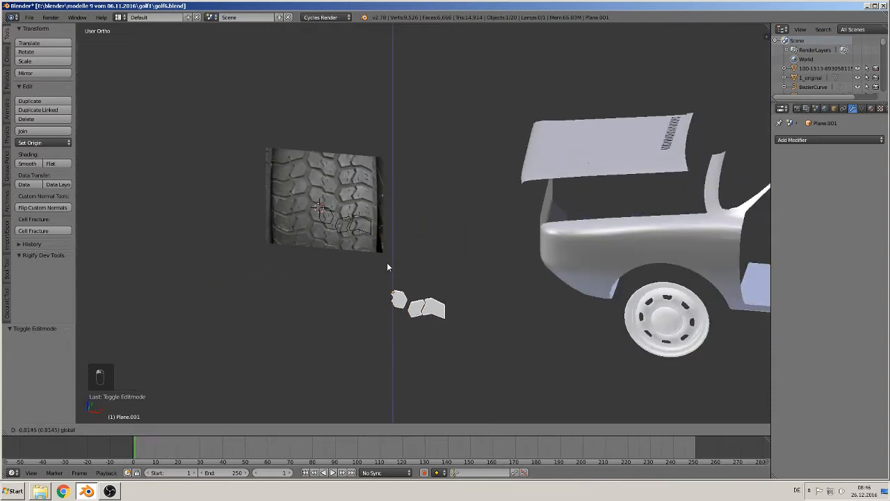
pyautogui.click(389, 274)
pyautogui.press('g')
pyautogui.press('x')
pyautogui.click(158, 267)
# Step: Extrude the outer tread block's rear edge loop outward with a scale of about 1.143, and move it about -0.004 along Z
pyautogui.press('KP_1')
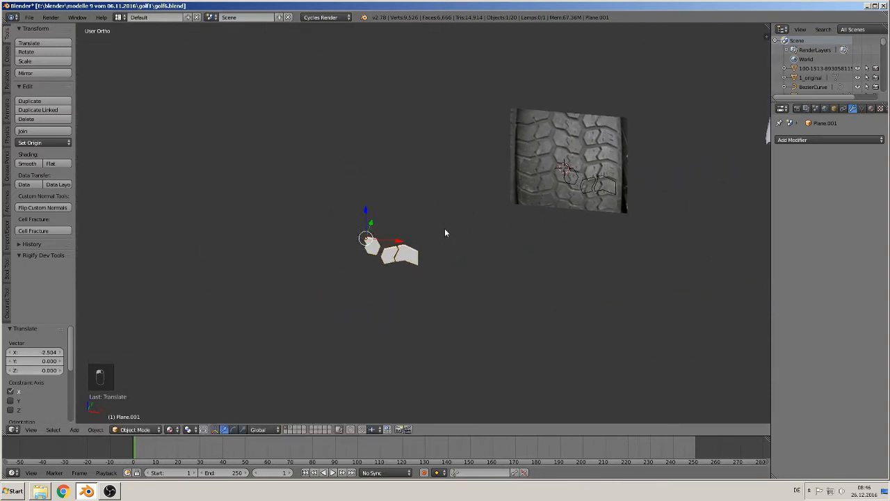
pyautogui.scroll(4, 445, 232)
pyautogui.scroll(9, 457, 260)
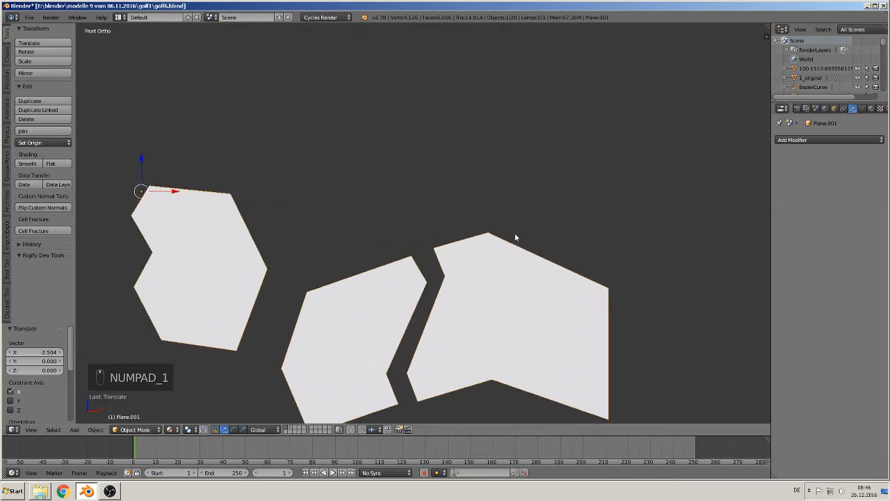
pyautogui.keyDown('shift'); pyautogui.moveTo(515, 236); pyautogui.dragTo(498, 183, button='middle'); pyautogui.keyUp('shift')
pyautogui.press('Tab')
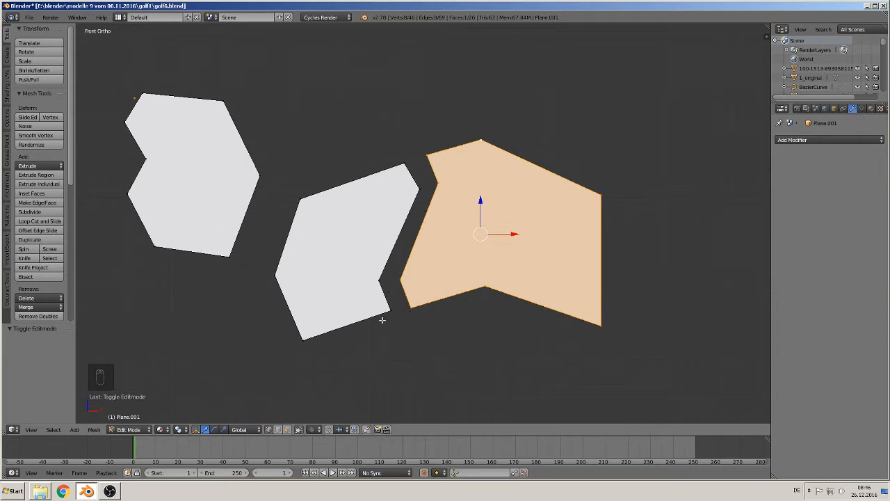
pyautogui.scroll(-3, 495, 290)
pyautogui.moveTo(495, 290)
pyautogui.mouseDown(button='middle')
pyautogui.moveTo(477, 304)
pyautogui.moveTo(496, 283)
pyautogui.mouseUp(button='middle')
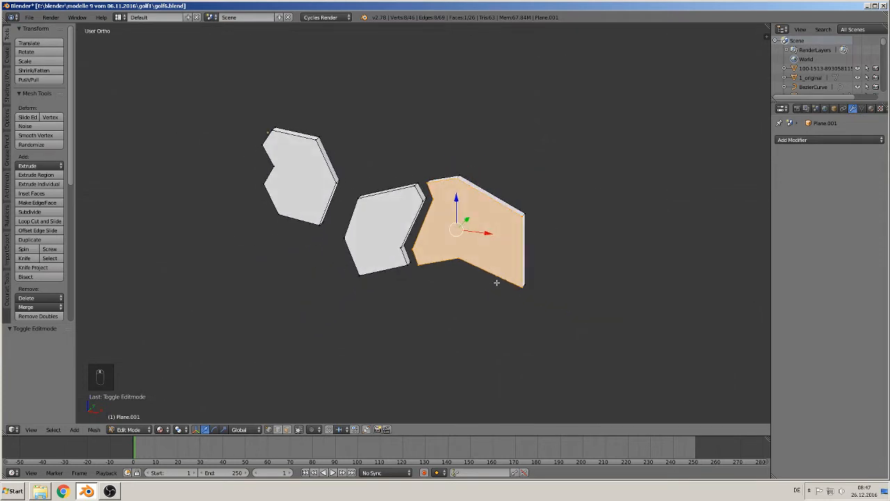
pyautogui.scroll(2, 496, 283)
pyautogui.keyDown('alt'); pyautogui.rightClick(533, 181); pyautogui.keyUp('alt')
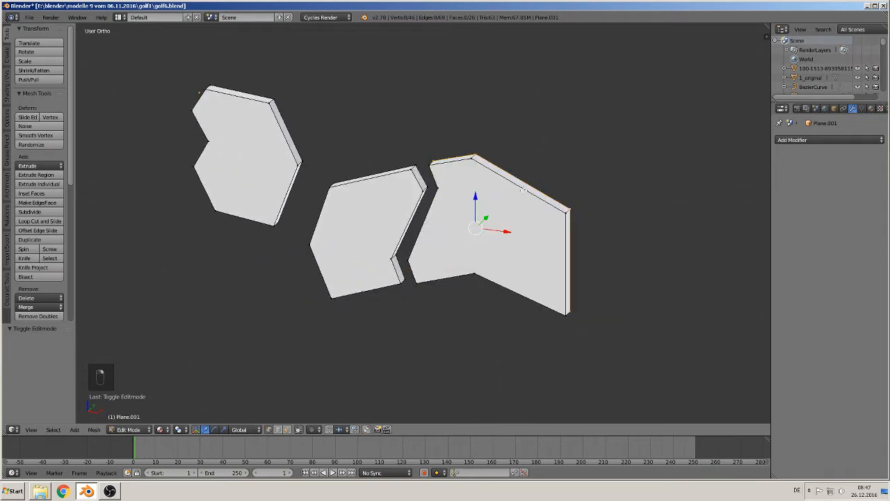
pyautogui.moveTo(523, 189); pyautogui.dragTo(491, 228, button='middle')
pyautogui.moveTo(517, 279); pyautogui.dragTo(589, 246, button='middle')
pyautogui.press('KP_1')
pyautogui.scroll(1, 591, 267)
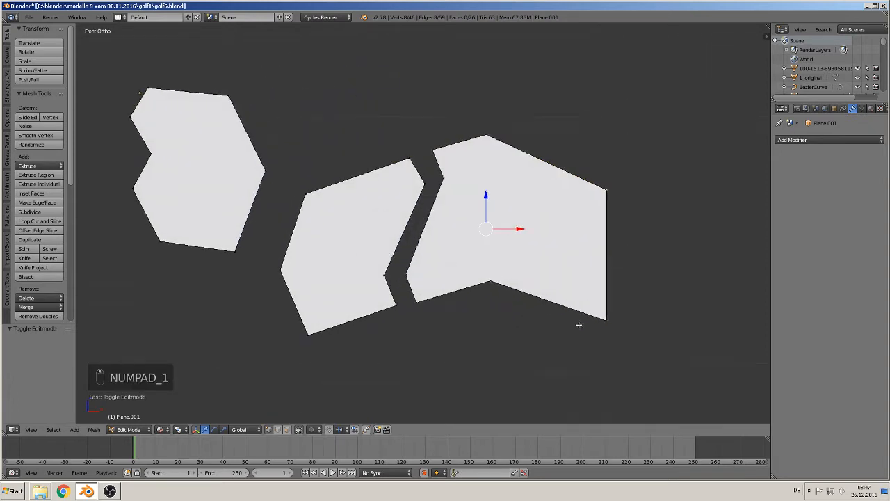
pyautogui.press('e')
pyautogui.press('s')
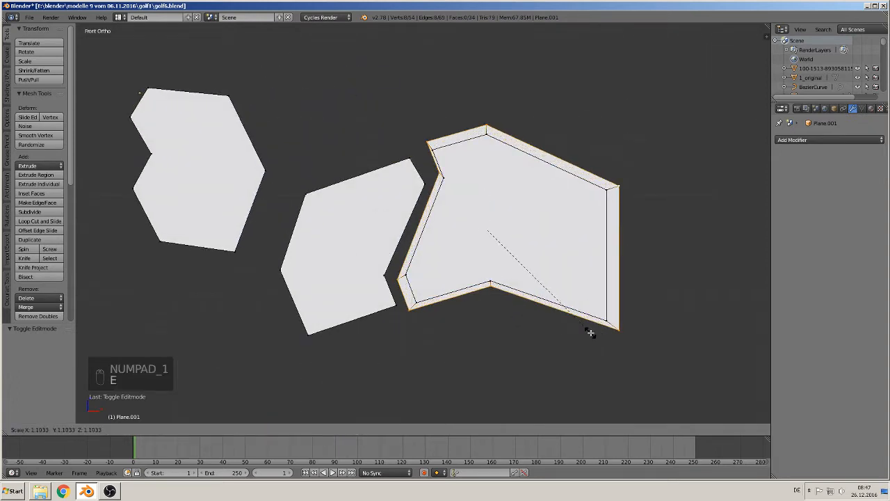
pyautogui.click(595, 333)
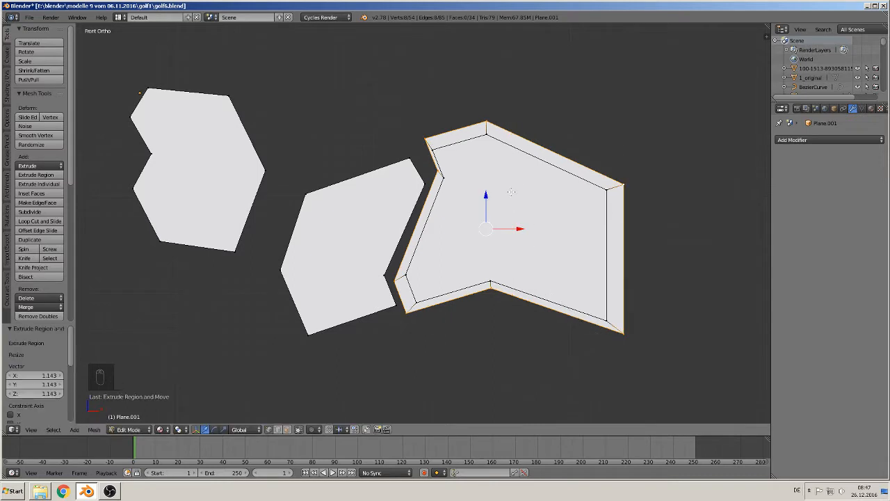
pyautogui.moveTo(485, 196); pyautogui.dragTo(485, 198)
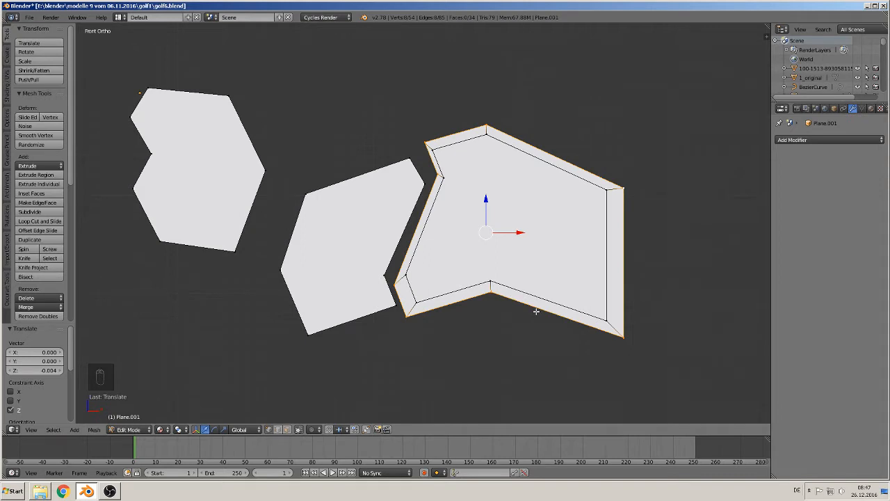
# Step: Move the outer tread block's border vertex just above its lower corner beside the middle block about 0.003 along X
pyautogui.rightClick(394, 279)
pyautogui.press('g')
pyautogui.press('x')
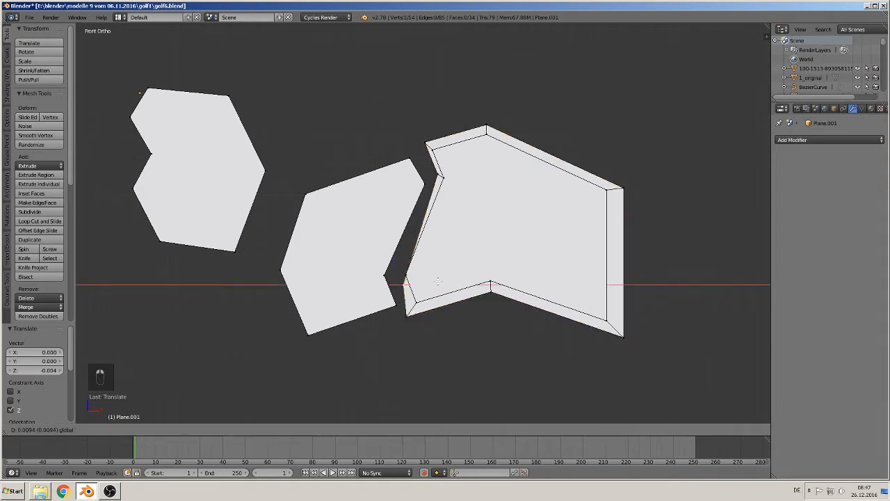
pyautogui.click(432, 280)
pyautogui.rightClick(409, 315)
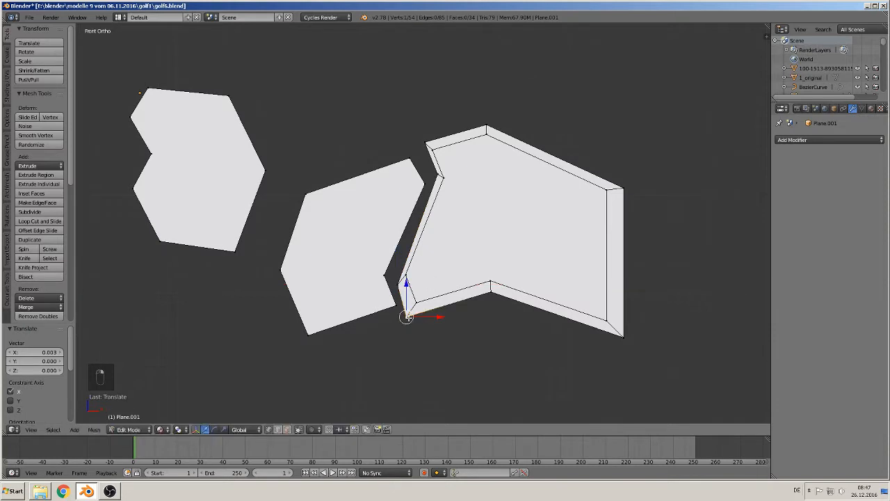
# Step: Extrude the middle tread block's rear edge loop outward with a scale of about 1.136
pyautogui.moveTo(398, 245); pyautogui.dragTo(381, 257, button='middle')
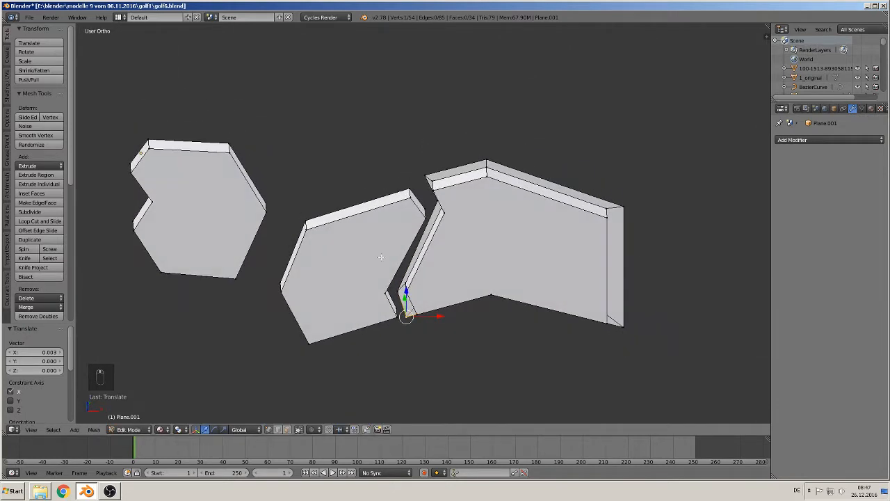
pyautogui.keyDown('alt'); pyautogui.rightClick(369, 199); pyautogui.keyUp('alt')
pyautogui.press('KP_1')
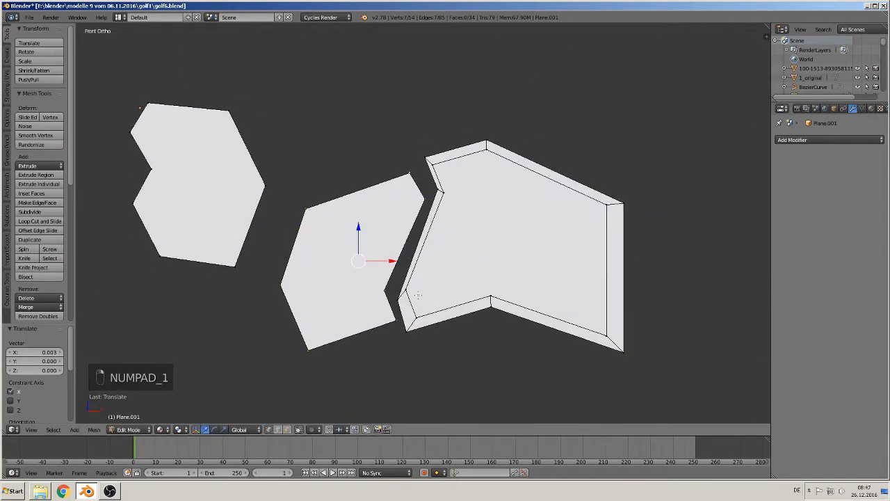
pyautogui.press('e')
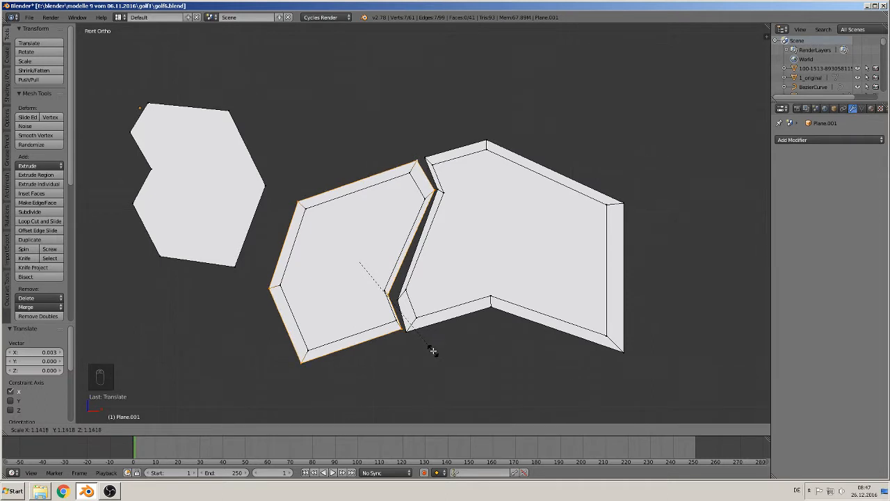
pyautogui.click(434, 351)
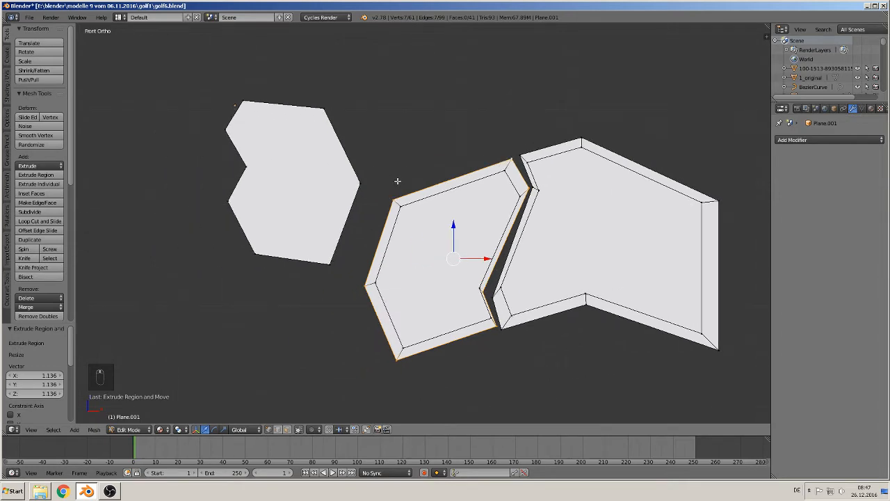
# Step: Extrude the notched inner tread block's rear edge loop outward with a scale of about 1.124
pyautogui.moveTo(398, 181)
pyautogui.mouseDown(button='middle')
pyautogui.moveTo(384, 208)
pyautogui.moveTo(397, 178)
pyautogui.mouseUp(button='middle')
pyautogui.keyDown('alt'); pyautogui.rightClick(348, 136); pyautogui.keyUp('alt')
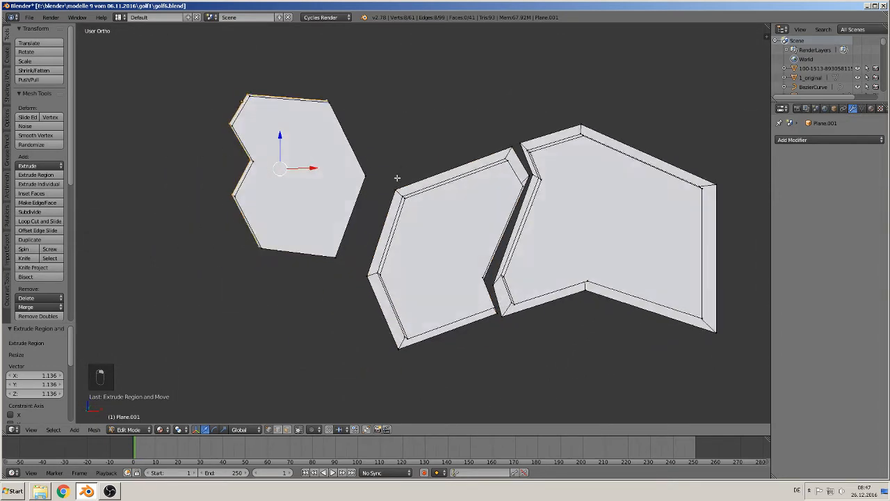
pyautogui.press('KP_1')
pyautogui.press('e')
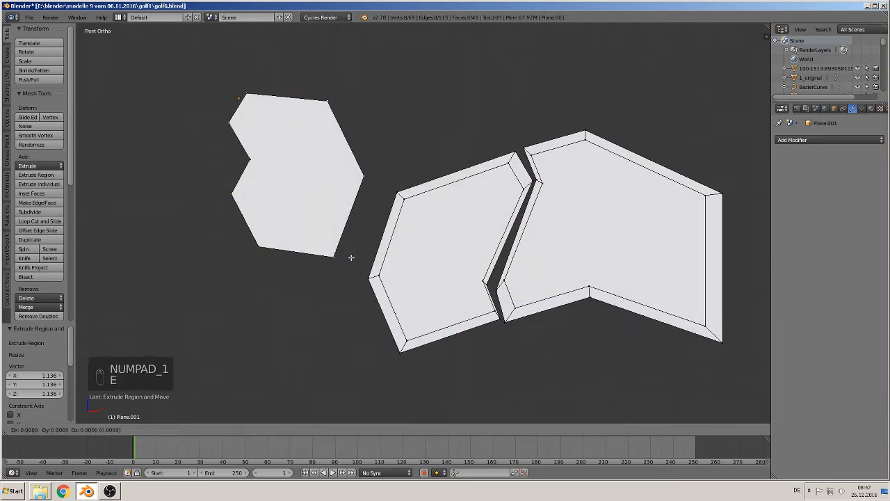
pyautogui.press('s')
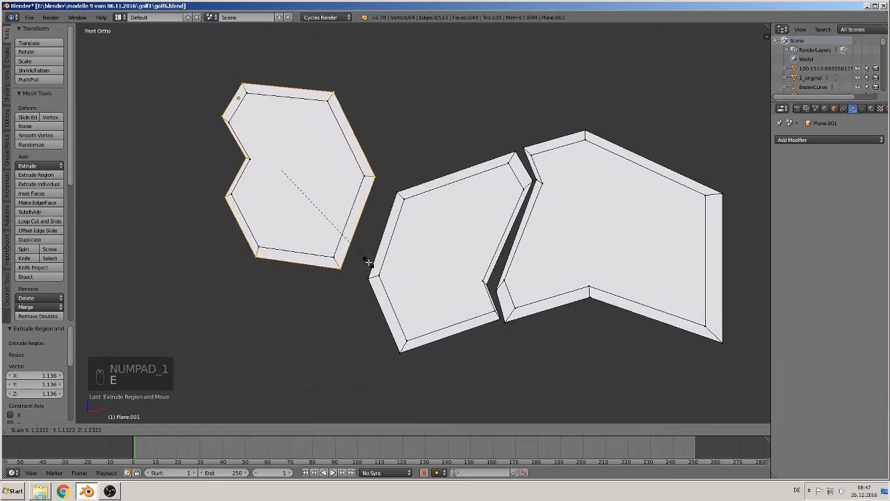
pyautogui.click(369, 261)
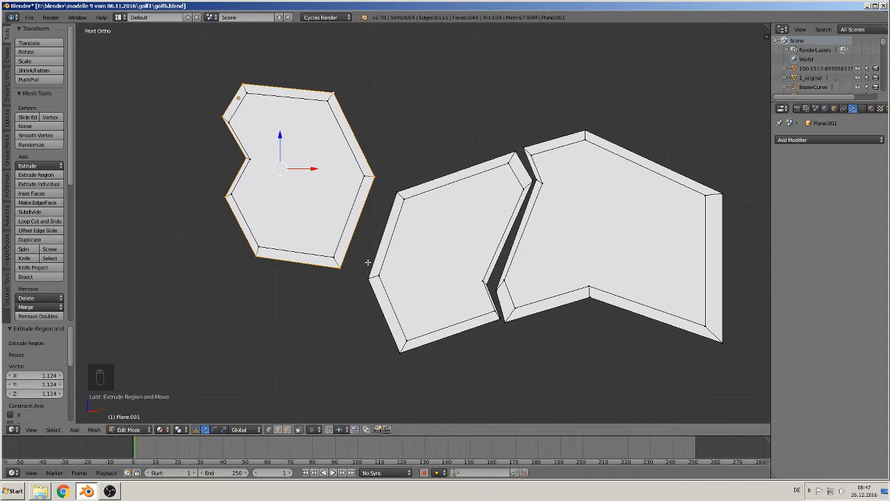
# Step: Fill the gap between the facing border edges of the inner and middle tread blocks with a face
pyautogui.moveTo(368, 261); pyautogui.dragTo(324, 272, button='middle')
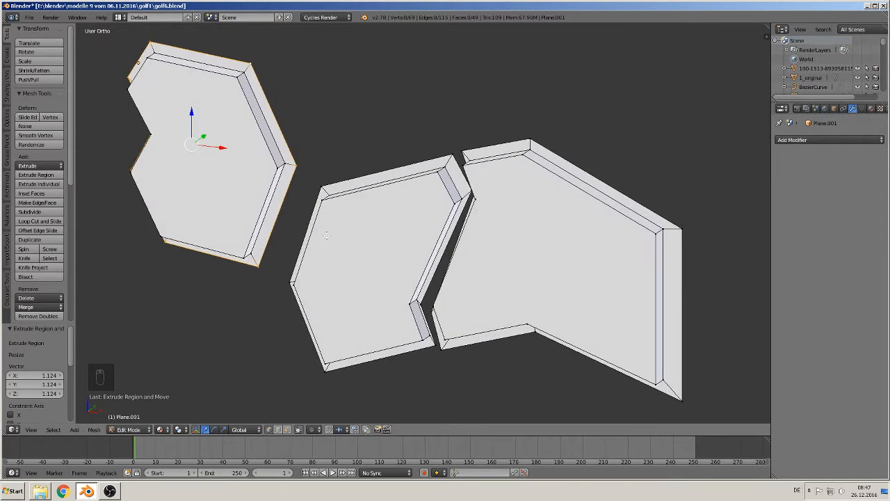
pyautogui.moveTo(327, 235); pyautogui.dragTo(315, 174, button='middle')
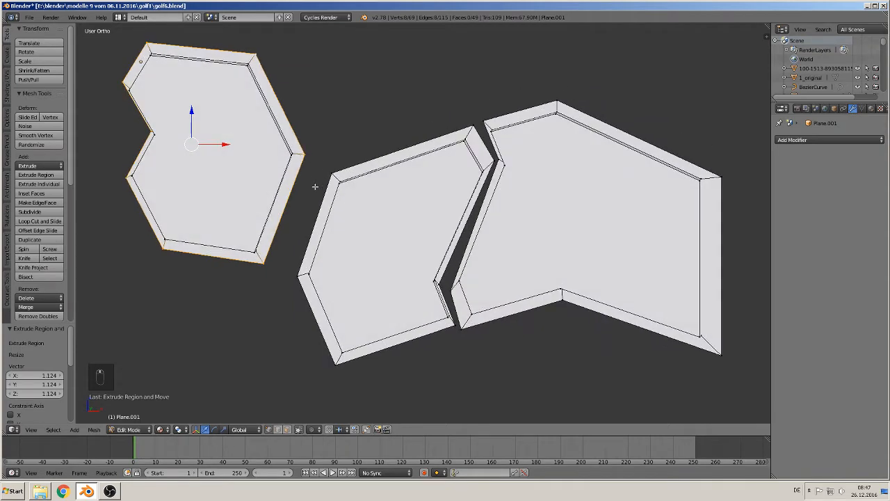
pyautogui.rightClick(306, 154)
pyautogui.rightClick(318, 163)
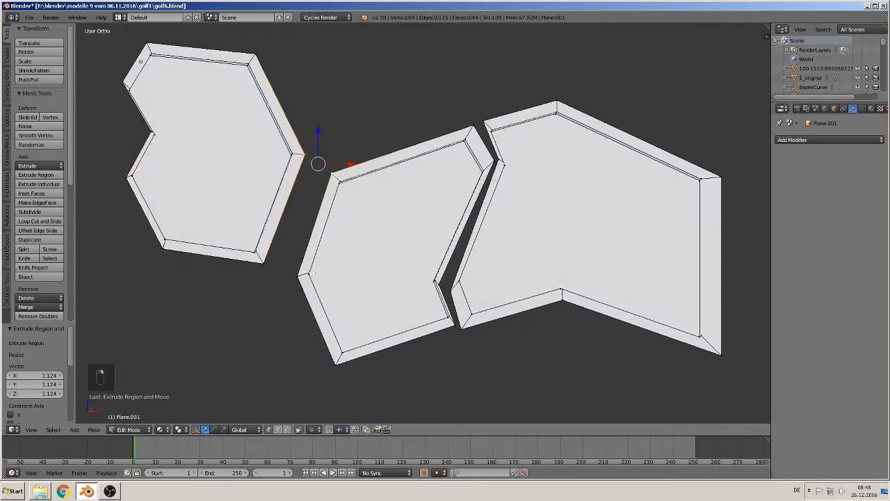
pyautogui.keyDown('shift'); pyautogui.rightClick(298, 276); pyautogui.keyUp('shift')
pyautogui.keyDown('shift'); pyautogui.rightClick(265, 262); pyautogui.keyUp('shift')
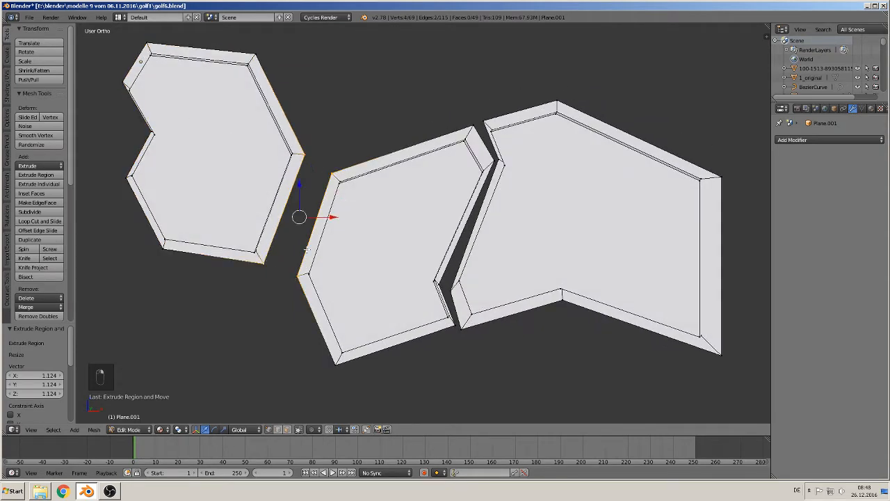
pyautogui.press('f')
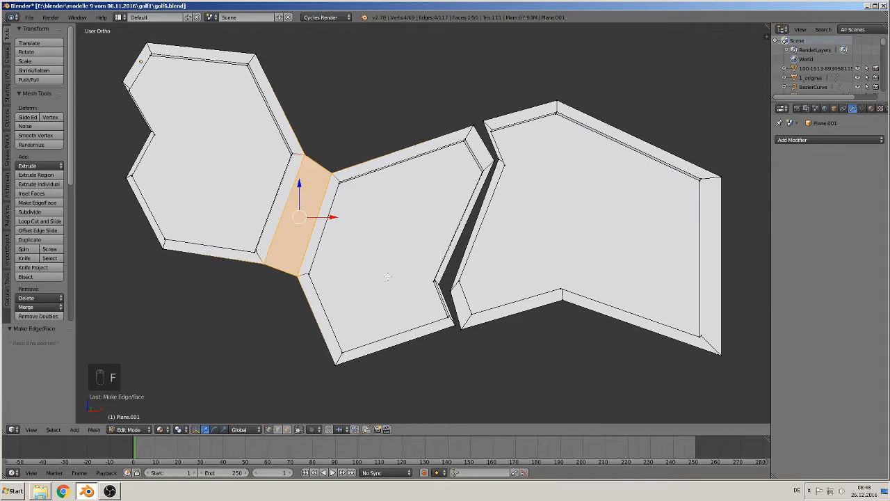
# Step: Fill the short upper section of the gap between the middle and outer tread blocks with a face
pyautogui.keyDown('shift'); pyautogui.moveTo(387, 277); pyautogui.dragTo(285, 255, button='middle'); pyautogui.keyUp('shift')
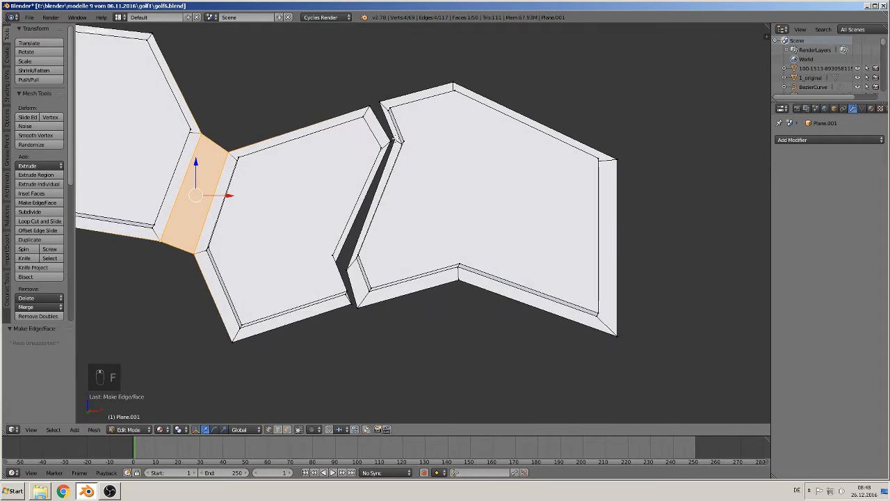
pyautogui.rightClick(392, 137)
pyautogui.keyDown('shift'); pyautogui.rightClick(369, 108); pyautogui.keyUp('shift')
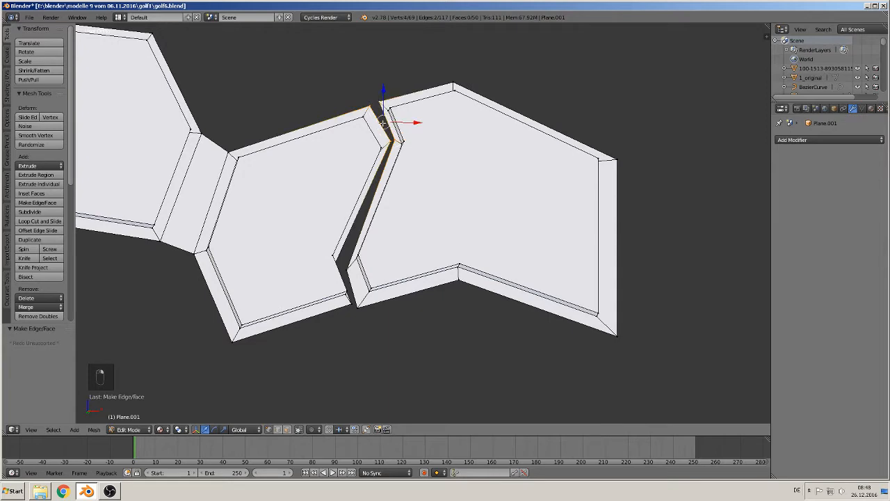
pyautogui.press('f')
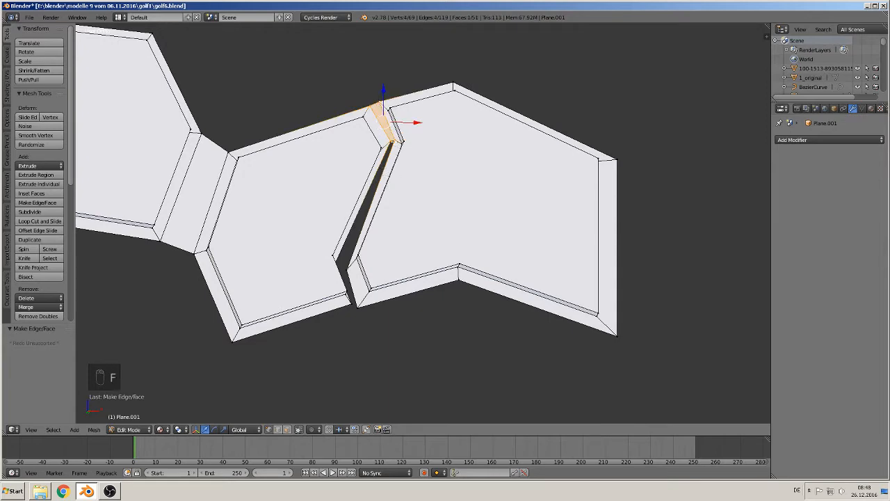
# Step: Fill the long slanted section of the gap between the middle and outer tread blocks with a face
pyautogui.rightClick(393, 142)
pyautogui.keyDown('shift'); pyautogui.rightClick(350, 268); pyautogui.keyUp('shift')
pyautogui.moveTo(342, 280); pyautogui.dragTo(387, 274, button='middle')
pyautogui.keyDown('shift'); pyautogui.rightClick(336, 264); pyautogui.keyUp('shift')
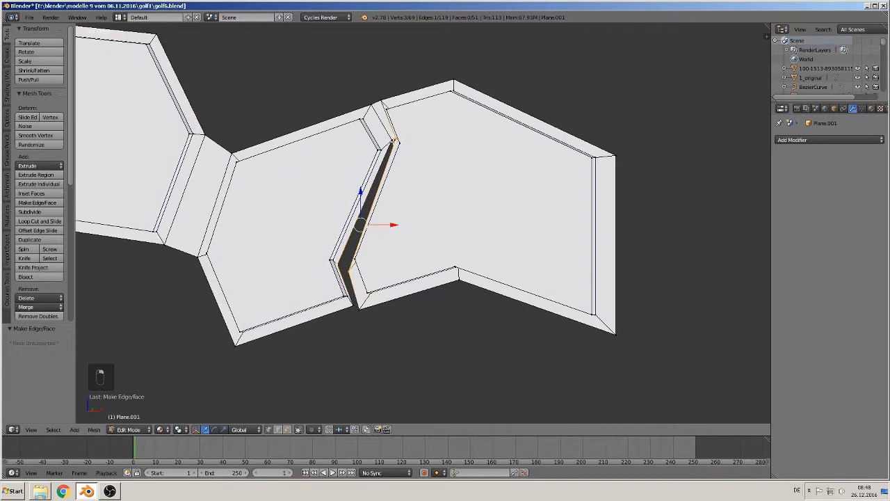
pyautogui.keyDown('shift'); pyautogui.rightClick(393, 142); pyautogui.keyUp('shift')
pyautogui.press('f')
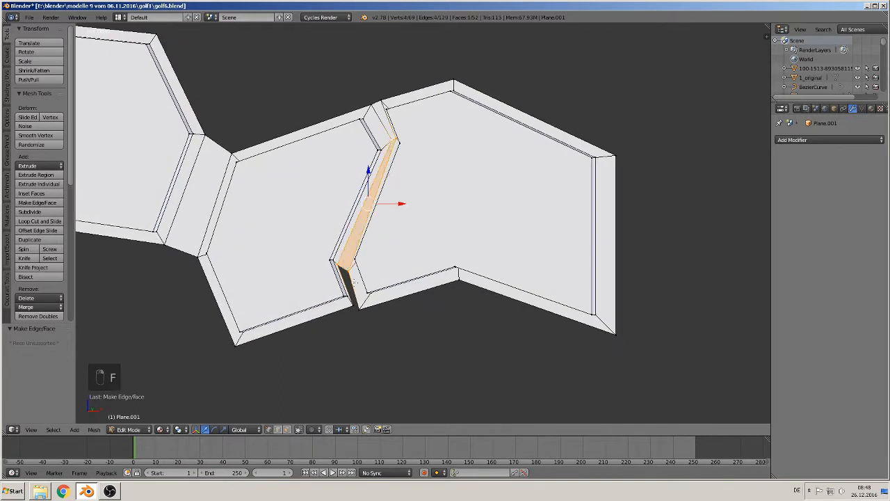
# Step: Select the four corner vertices around the open lower section of the gap between the middle and outer tread blocks
pyautogui.rightClick(337, 264)
pyautogui.keyDown('shift'); pyautogui.rightClick(354, 305); pyautogui.keyUp('shift')
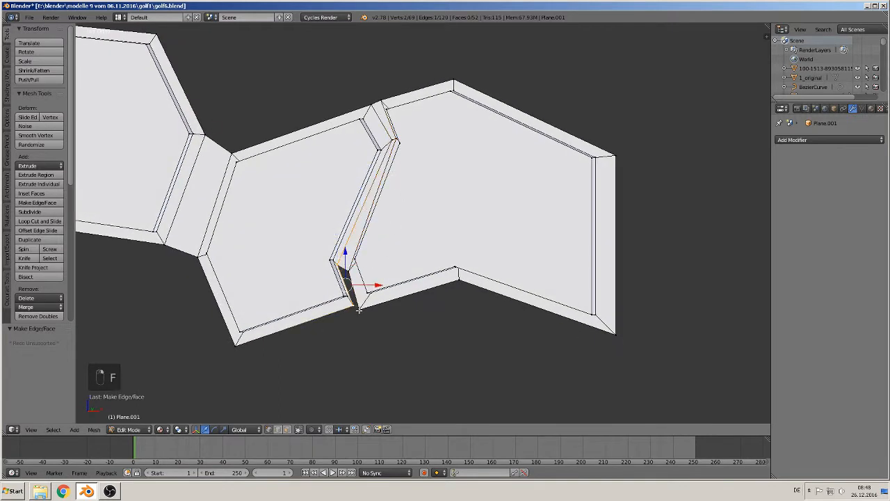
pyautogui.keyDown('shift'); pyautogui.rightClick(359, 309); pyautogui.keyUp('shift')
pyautogui.keyDown('shift'); pyautogui.rightClick(339, 266); pyautogui.keyUp('shift')
pyautogui.keyDown('shift'); pyautogui.rightClick(351, 272); pyautogui.keyUp('shift')
pyautogui.keyDown('shift'); pyautogui.rightClick(349, 263); pyautogui.keyUp('shift')
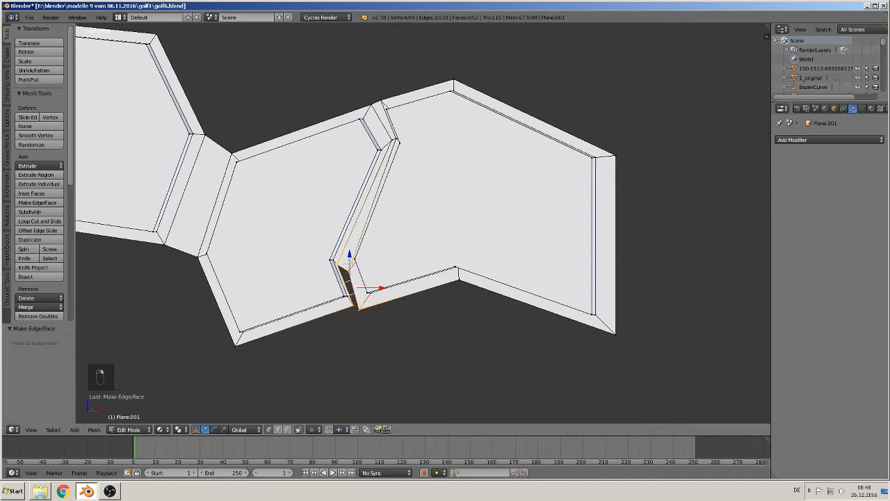
pyautogui.press('e')
pyautogui.rightClick(349, 263)
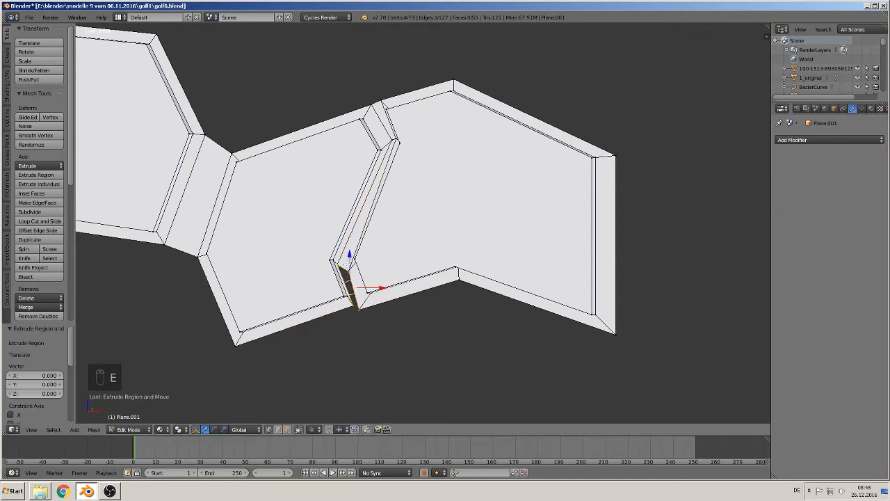
pyautogui.hotkey('ctrl', 'z')
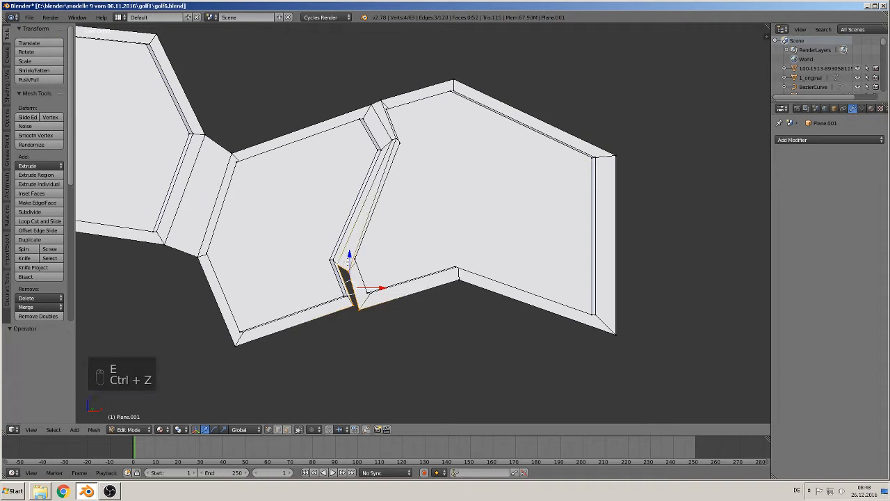
pyautogui.hotkey('ctrl', 'z')
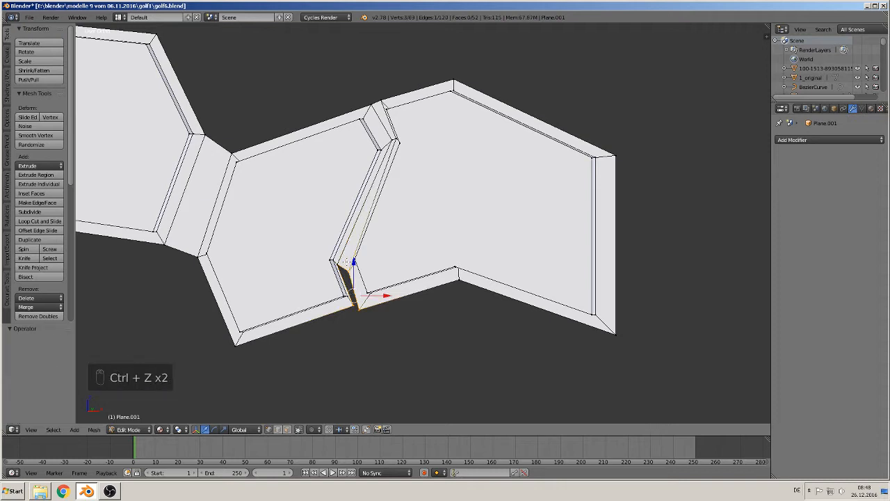
# Step: Add the missing corner vertex back to the selection and fill the lower gap section with a face
pyautogui.keyDown('shift'); pyautogui.rightClick(338, 264); pyautogui.keyUp('shift')
pyautogui.press('f')
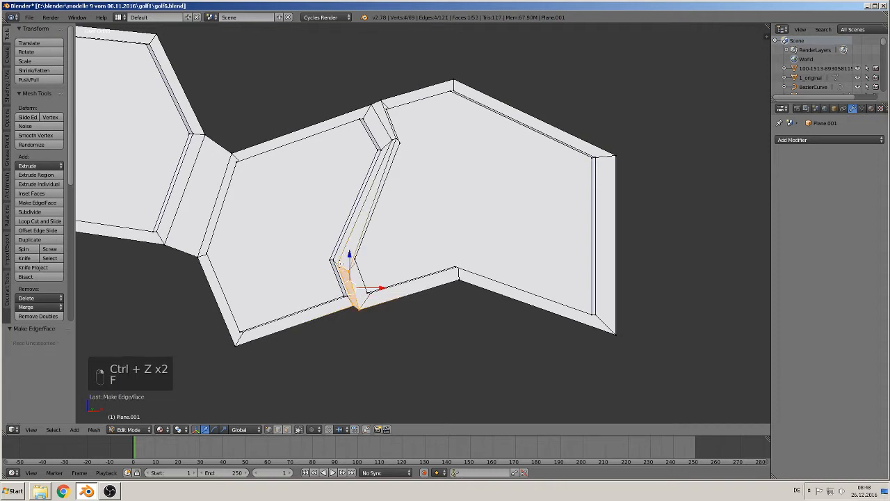
pyautogui.moveTo(339, 263); pyautogui.dragTo(379, 291, button='middle')
# Step: Extrude the five vertices along the inner tread block's notched outer border and move them about -0.079 along X
pyautogui.press('KP_1')
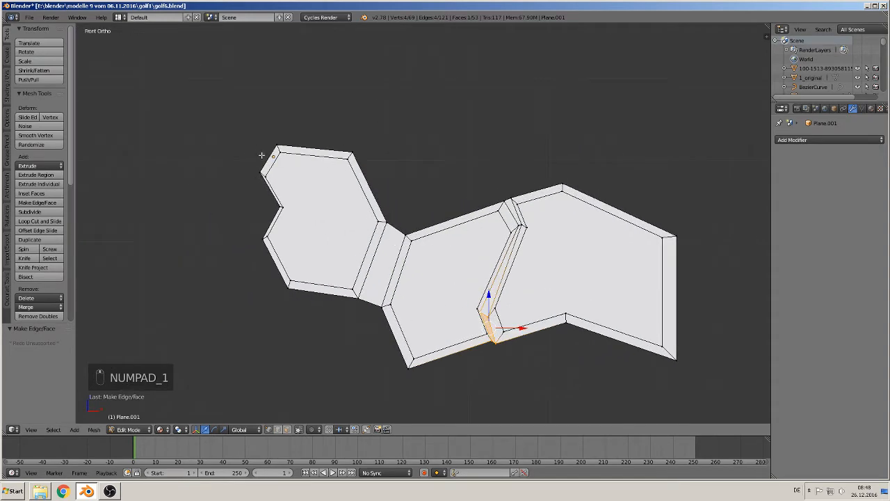
pyautogui.rightClick(275, 147)
pyautogui.keyDown('shift'); pyautogui.rightClick(262, 172); pyautogui.keyUp('shift')
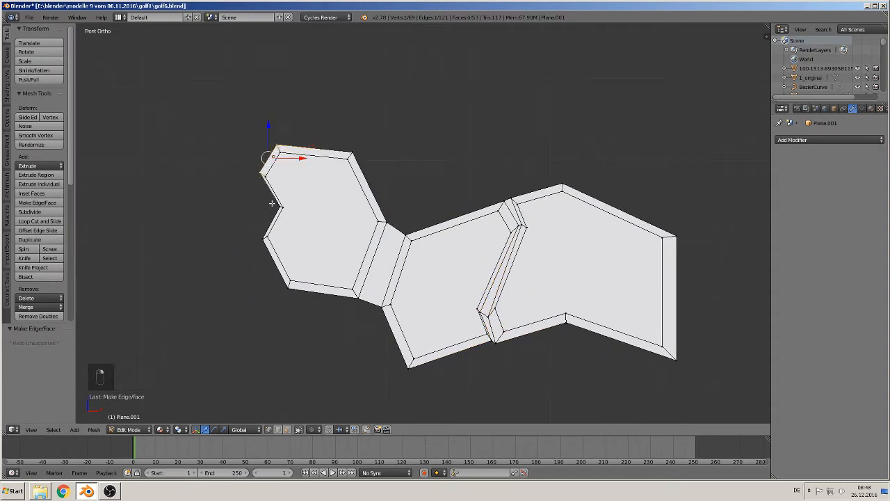
pyautogui.keyDown('shift'); pyautogui.rightClick(272, 205); pyautogui.keyUp('shift')
pyautogui.keyDown('shift'); pyautogui.rightClick(265, 235); pyautogui.keyUp('shift')
pyautogui.keyDown('shift'); pyautogui.rightClick(265, 236); pyautogui.keyUp('shift')
pyautogui.keyDown('shift'); pyautogui.rightClick(263, 241); pyautogui.keyUp('shift')
pyautogui.keyDown('shift'); pyautogui.rightClick(285, 283); pyautogui.keyUp('shift')
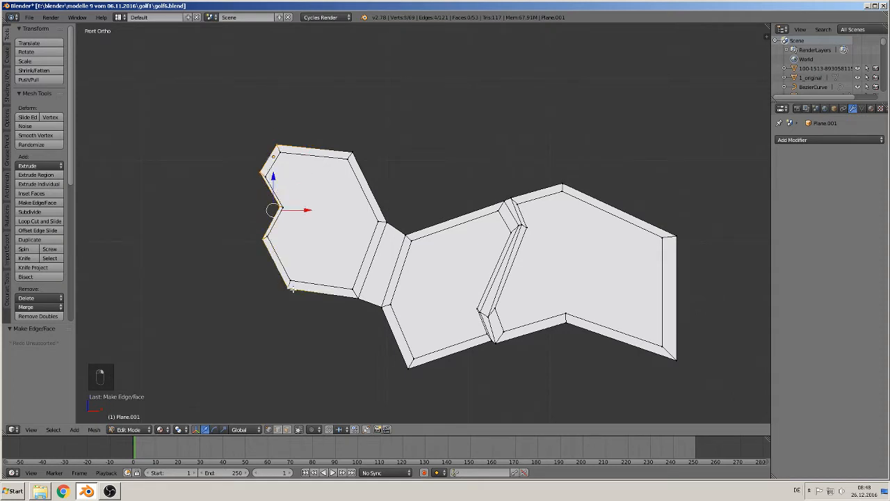
pyautogui.press('e')
pyautogui.click(288, 229)
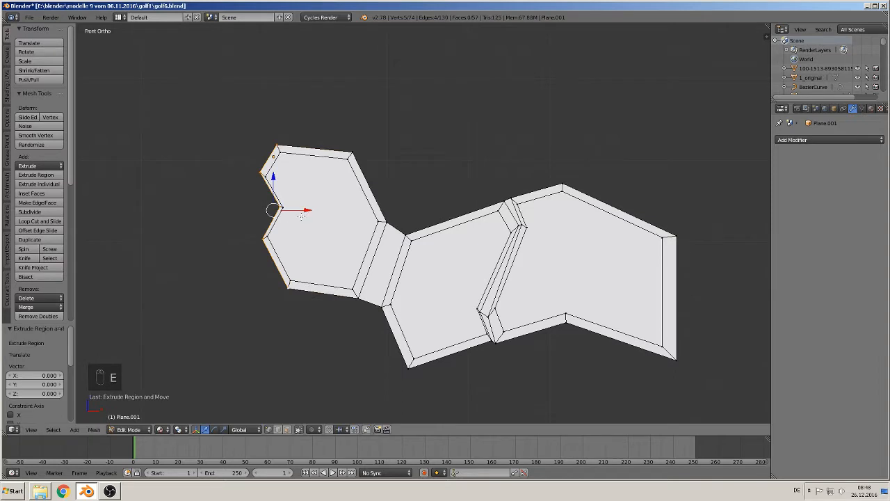
pyautogui.moveTo(309, 211); pyautogui.dragTo(247, 210)
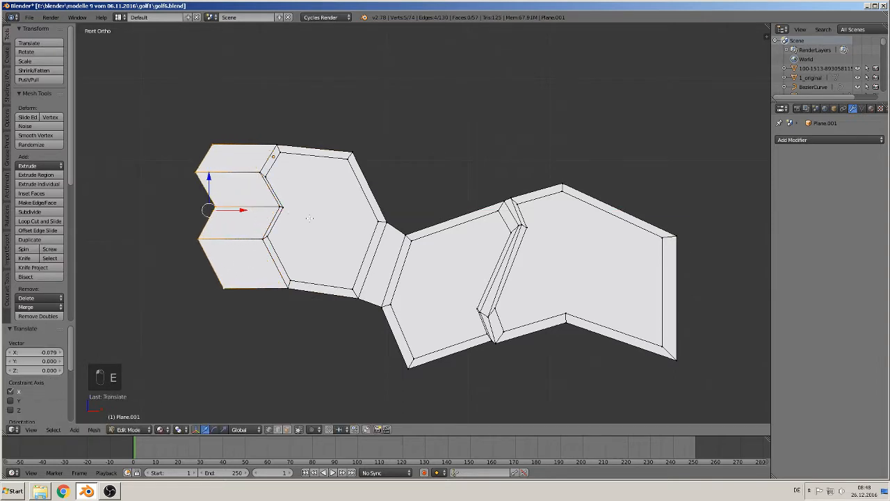
# Step: Flatten the extruded border edges into a straight line with scale 0 along X, and move them about 0.018 along X
pyautogui.press('s')
pyautogui.press('x')
pyautogui.press('0')
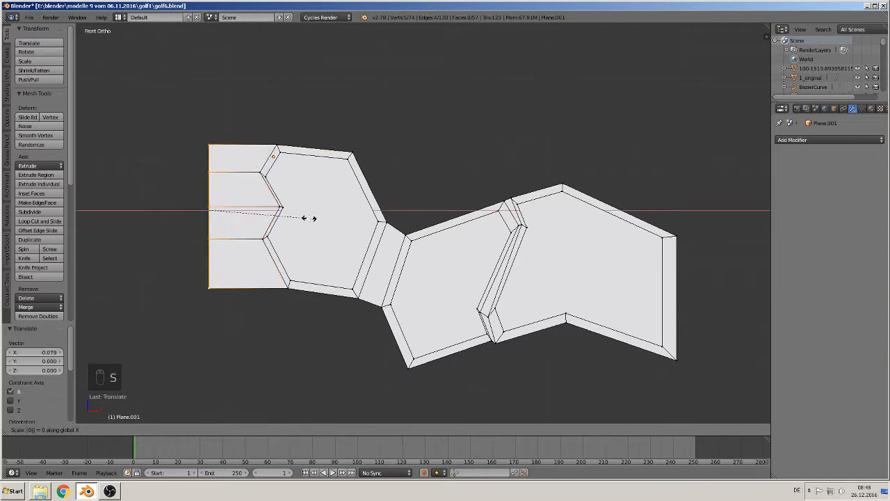
pyautogui.press('Return')
pyautogui.moveTo(242, 211); pyautogui.dragTo(258, 211)
# Step: Leave mesh editing, duplicate the joined tread segment and move the copy about 0.998 along X
pyautogui.scroll(-1, 438, 229)
pyautogui.keyDown('shift'); pyautogui.moveTo(399, 225); pyautogui.dragTo(281, 214, button='middle'); pyautogui.keyUp('shift')
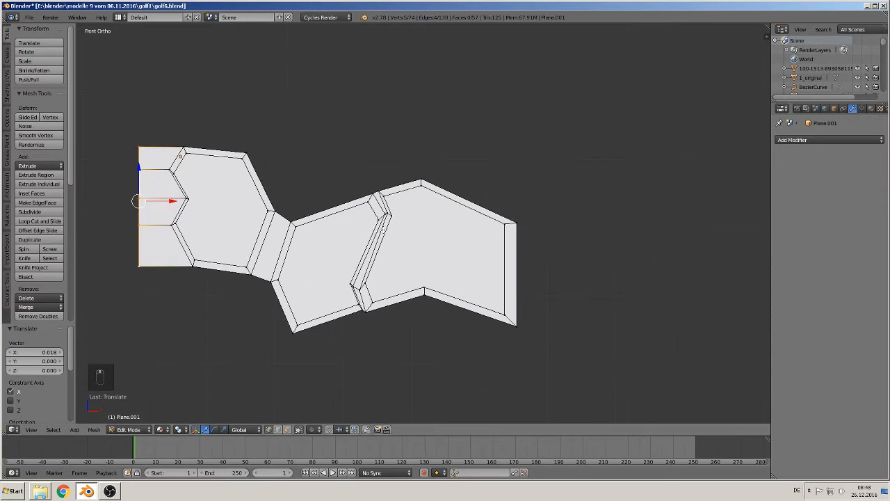
pyautogui.press('Tab')
pyautogui.moveTo(399, 228)
pyautogui.mouseDown(button='middle')
pyautogui.moveTo(369, 224)
pyautogui.moveTo(374, 189)
pyautogui.moveTo(333, 206)
pyautogui.moveTo(338, 220)
pyautogui.moveTo(343, 171)
pyautogui.moveTo(423, 301)
pyautogui.moveTo(380, 286)
pyautogui.mouseUp(button='middle')
pyautogui.scroll(3, 371, 221)
pyautogui.scroll(-3, 380, 230)
pyautogui.scroll(-3, 422, 297)
pyautogui.scroll(2, 401, 272)
pyautogui.scroll(-4, 379, 286)
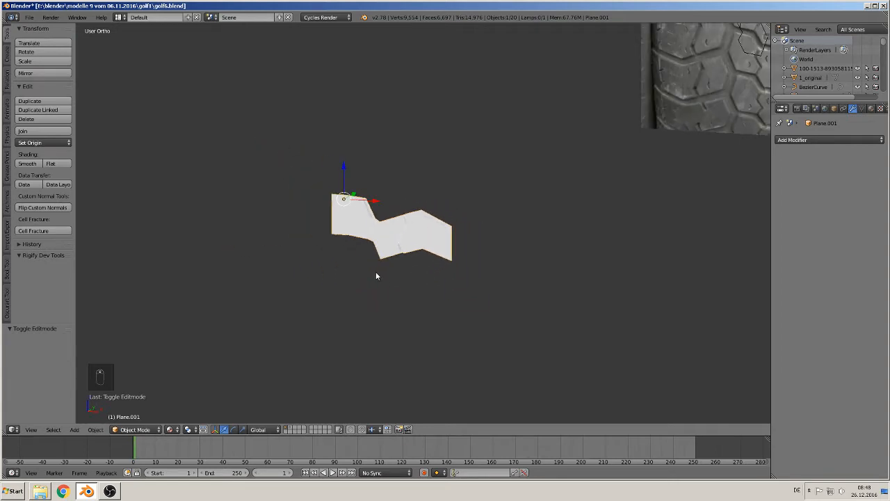
pyautogui.hotkey('shift', 'd')
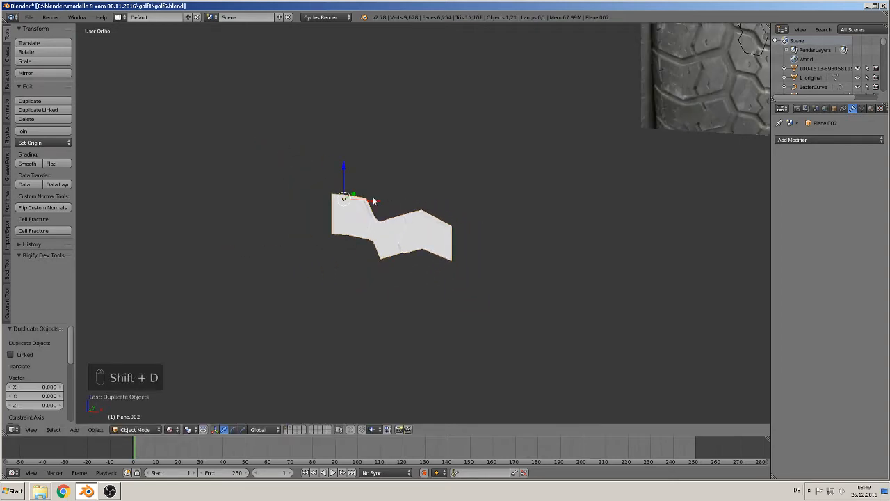
pyautogui.press('x')
pyautogui.click(592, 263)
pyautogui.keyDown('shift'); pyautogui.moveTo(592, 265); pyautogui.dragTo(264, 281, button='middle'); pyautogui.keyUp('shift')
pyautogui.scroll(2, 320, 296)
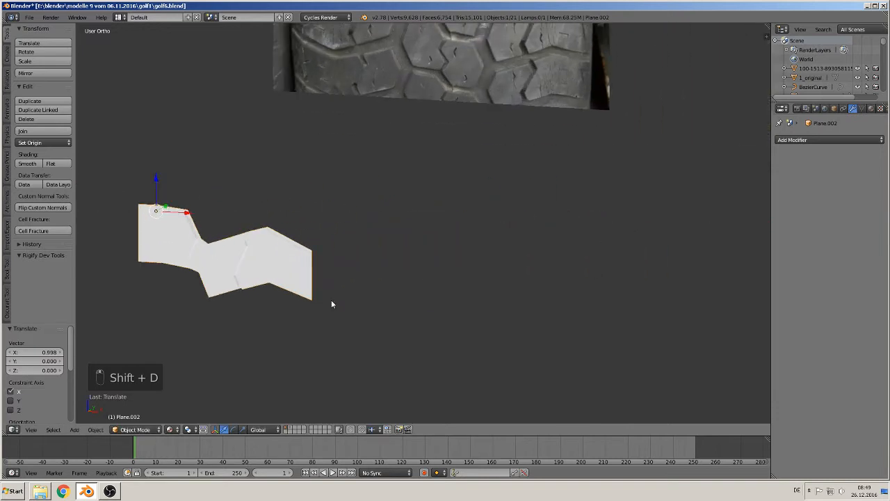
# Step: Add an Array modifier to the copied tread segment and set its relative X offset to 0
pyautogui.click(824, 142)
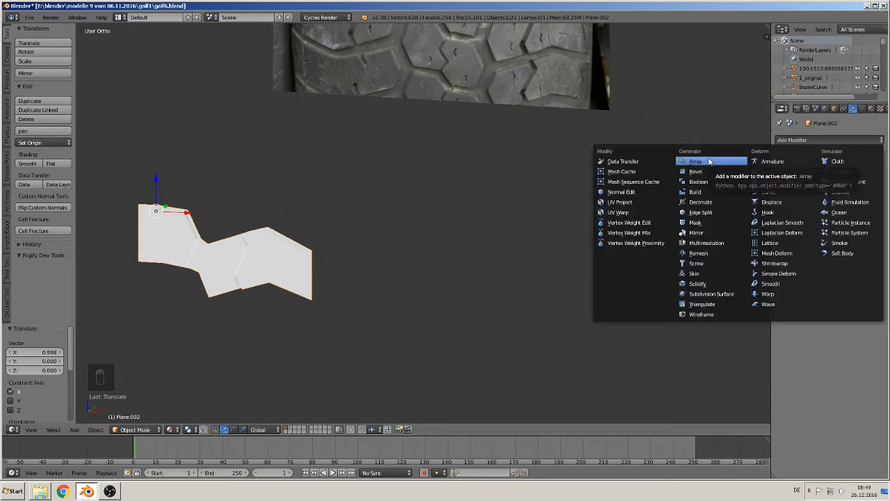
pyautogui.click(709, 161)
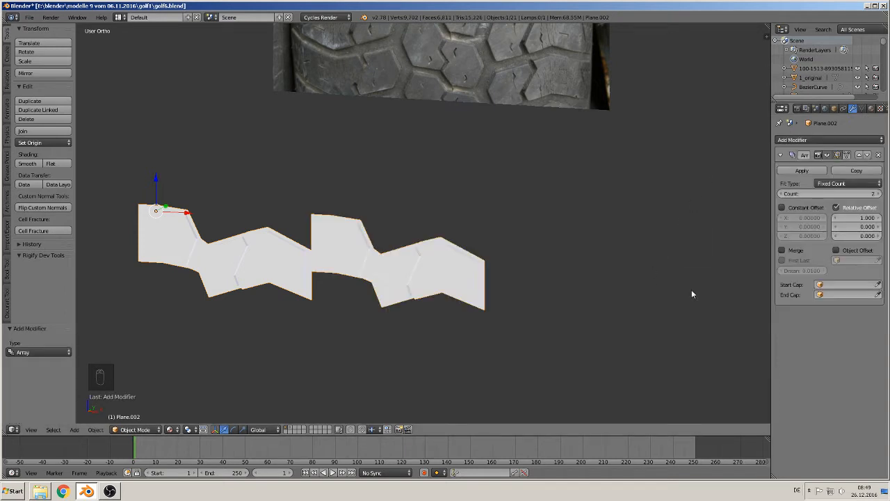
pyautogui.click(863, 217)
pyautogui.write('0')
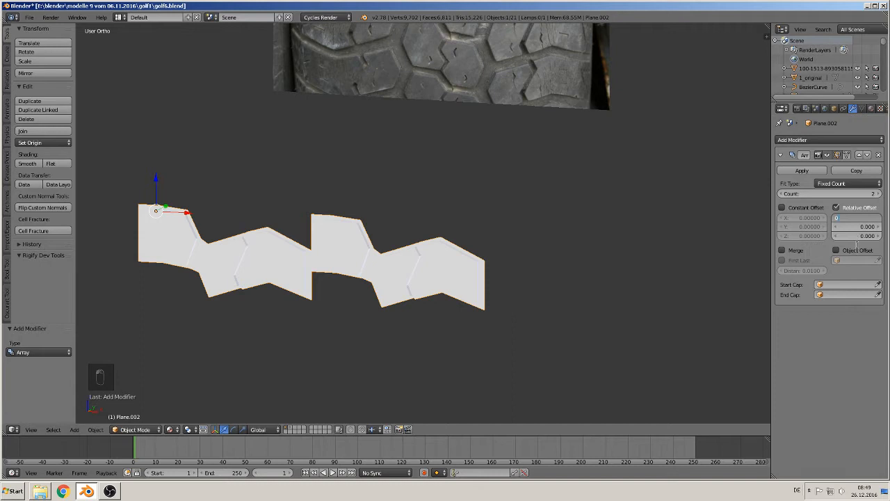
pyautogui.press('Return')
# Step: Set the array's relative Y offset to 1, and reduce it to 0.600 so the two segments meet
pyautogui.click(855, 226)
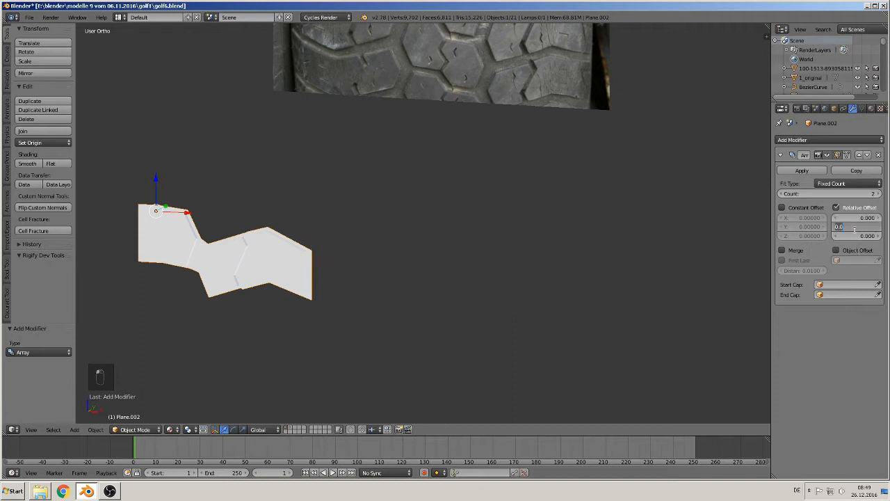
pyautogui.write('1')
pyautogui.press('Return')
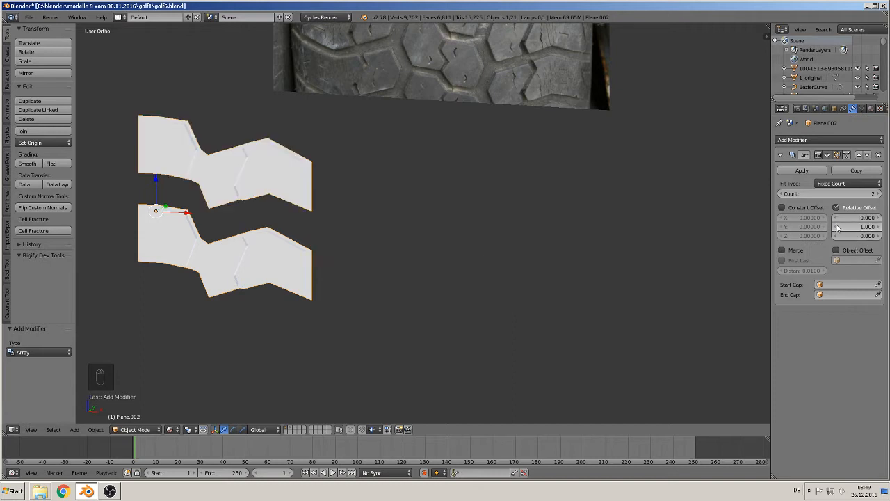
pyautogui.moveTo(836, 230); pyautogui.dragTo(797, 229)
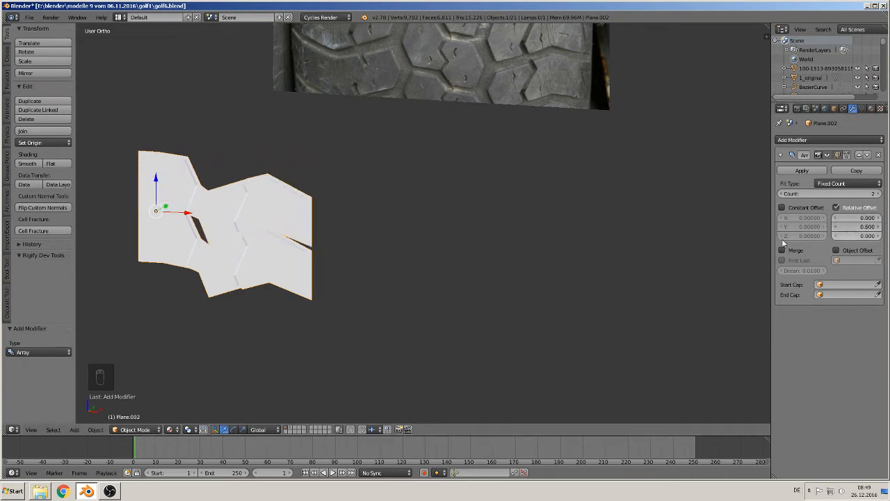
# Step: Move the outer block's upper outermost border vertex about 0.012 along Z to close the wedge gap between the array copies
pyautogui.moveTo(479, 248); pyautogui.dragTo(573, 244, button='middle')
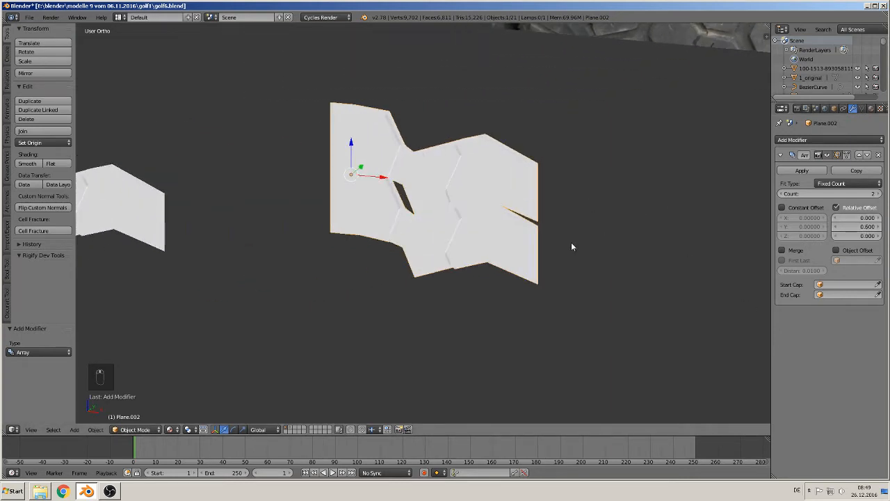
pyautogui.scroll(3, 560, 242)
pyautogui.scroll(2, 560, 242)
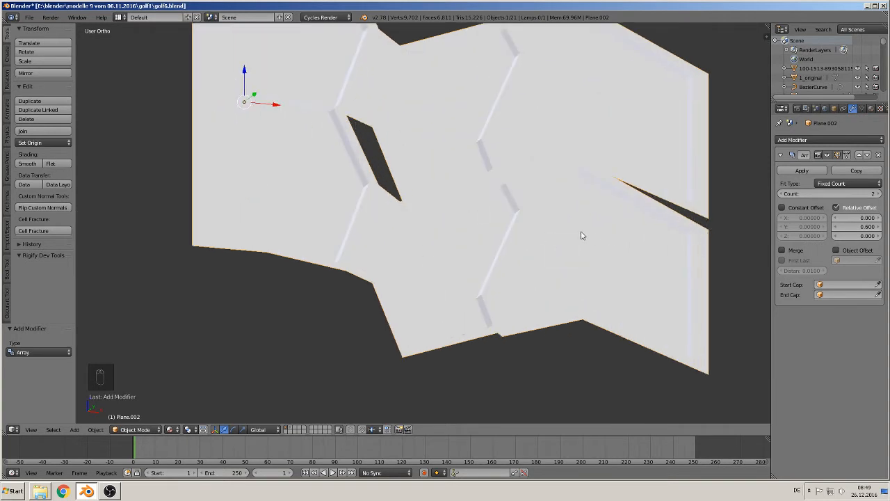
pyautogui.press('Tab')
pyautogui.rightClick(707, 231)
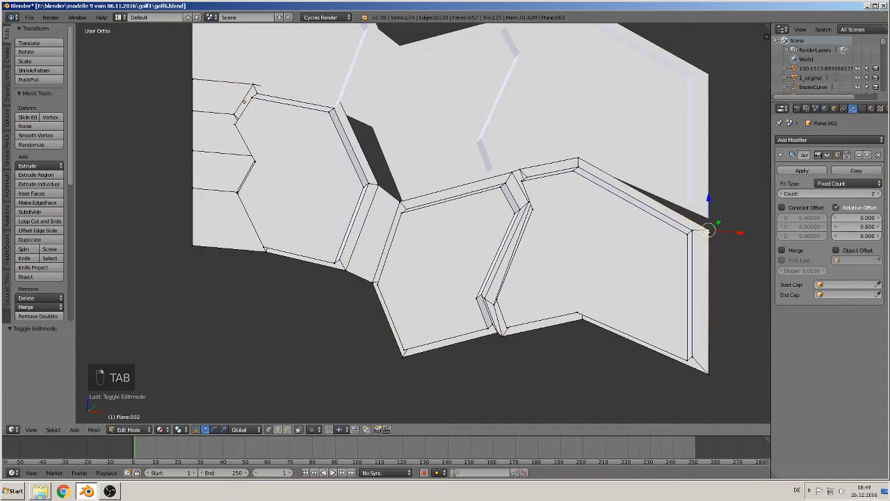
pyautogui.press('g')
pyautogui.press('z')
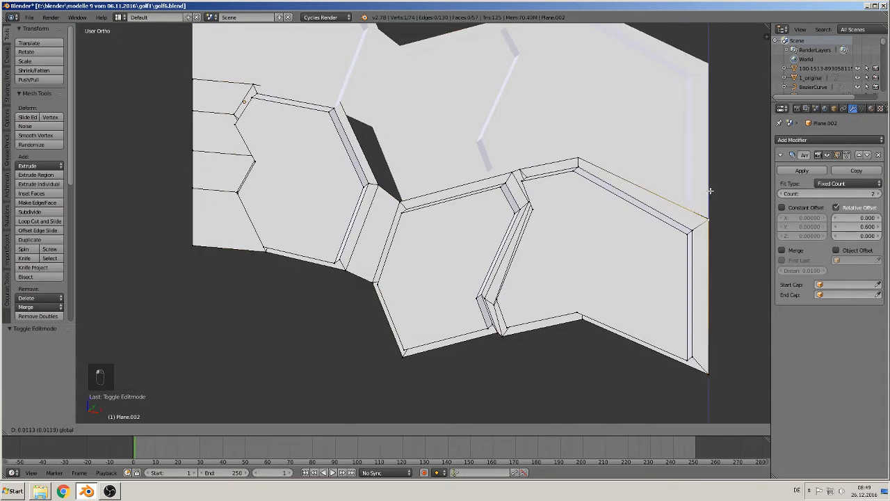
pyautogui.click(711, 190)
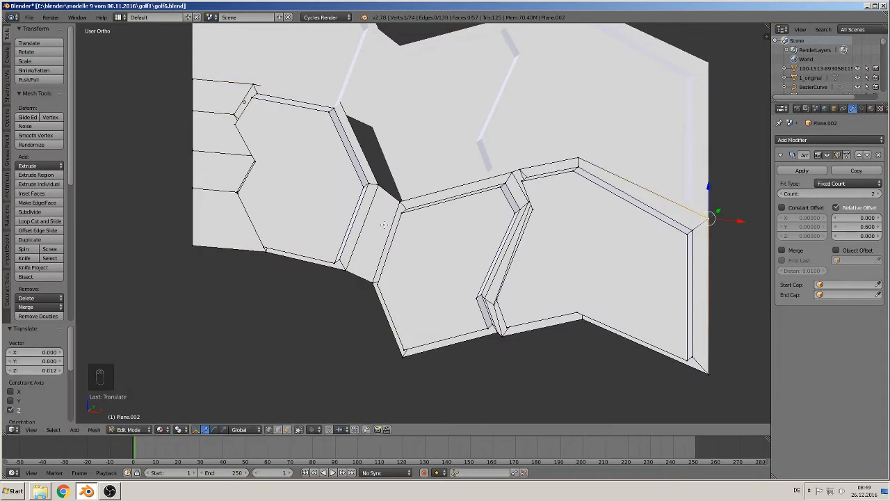
# Step: Extrude the middle block's lowest border vertex about -0.033 along X and fill a face between it and the adjoining gap corners
pyautogui.keyDown('shift'); pyautogui.moveTo(383, 249); pyautogui.dragTo(426, 200, button='middle'); pyautogui.keyUp('shift')
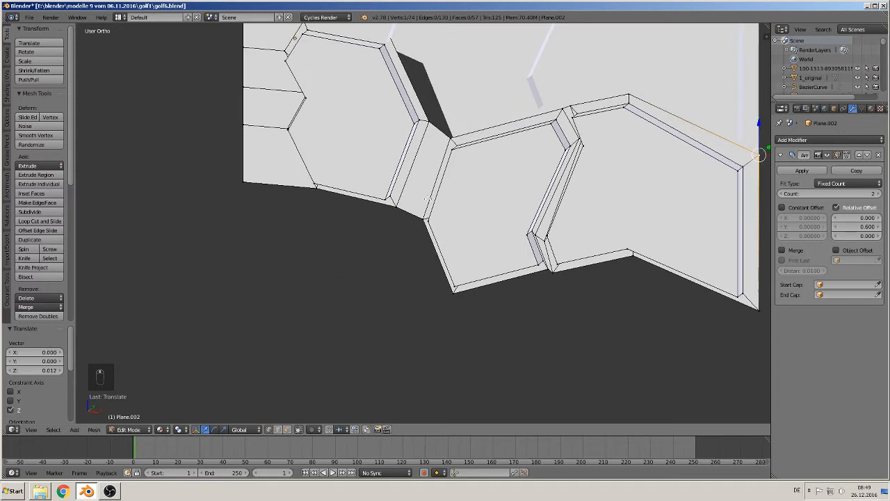
pyautogui.rightClick(450, 290)
pyautogui.press('e')
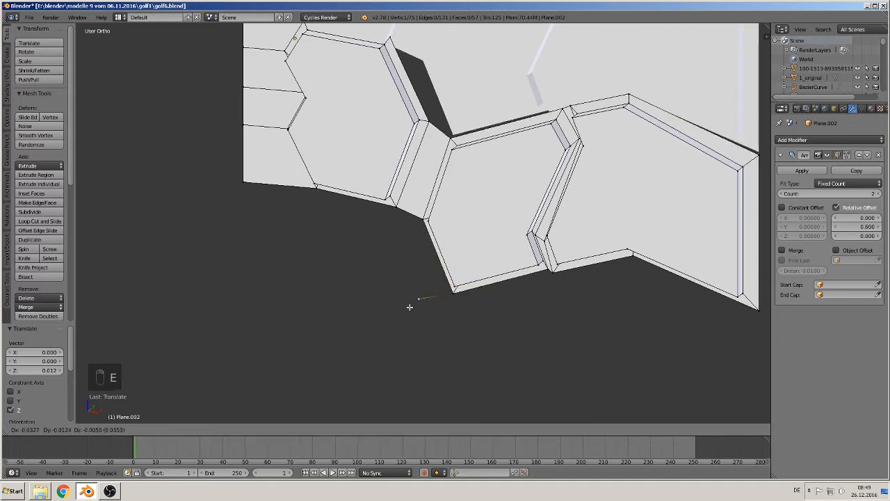
pyautogui.click(410, 306)
pyautogui.keyDown('shift'); pyautogui.rightClick(397, 203); pyautogui.keyUp('shift')
pyautogui.keyDown('shift'); pyautogui.rightClick(419, 221); pyautogui.keyUp('shift')
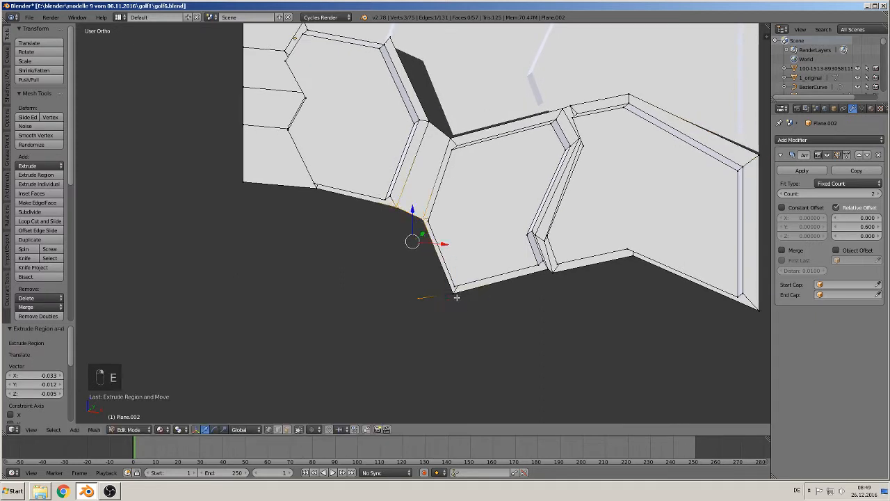
pyautogui.keyDown('shift'); pyautogui.rightClick(450, 291); pyautogui.keyUp('shift')
pyautogui.press('f')
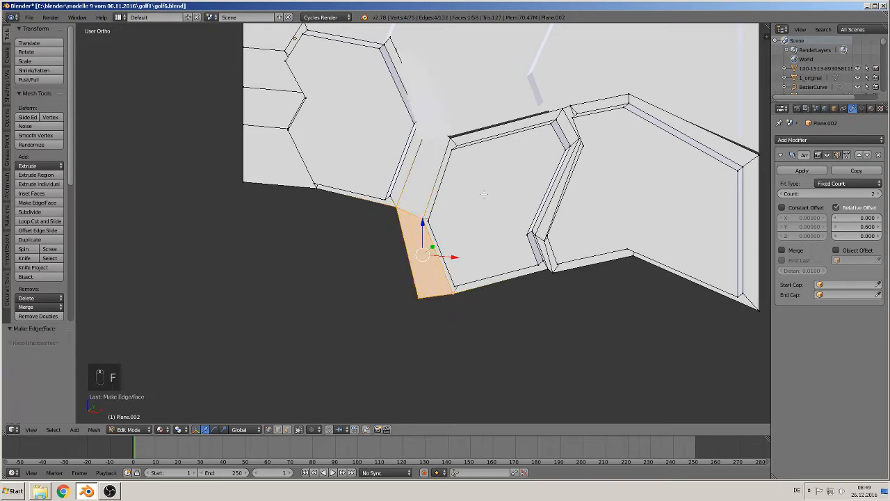
# Step: Raise the border vertex at the middle block's upper inner corner about 0.004 along Z
pyautogui.moveTo(484, 194); pyautogui.dragTo(475, 165, button='middle')
pyautogui.rightClick(455, 128)
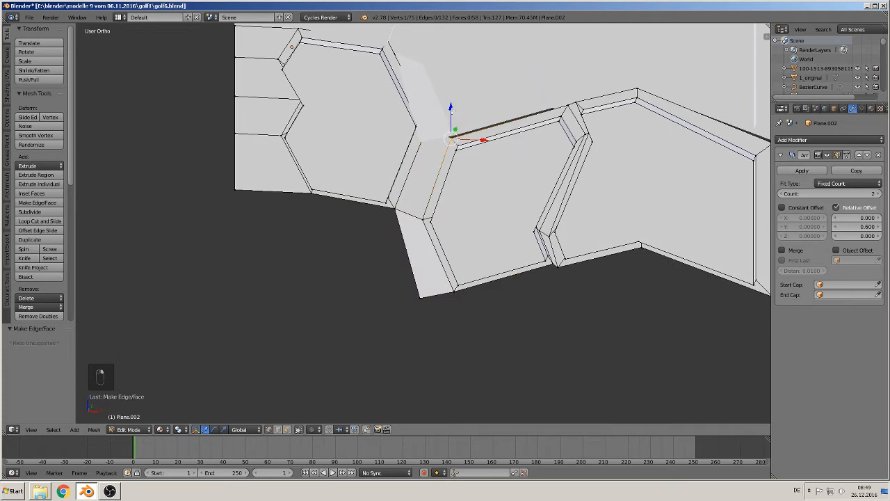
pyautogui.moveTo(451, 108); pyautogui.dragTo(450, 105)
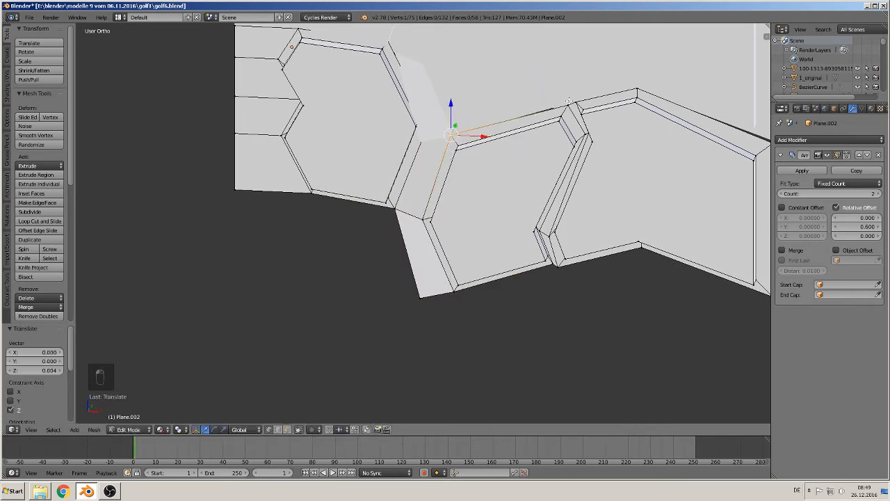
pyautogui.rightClick(570, 105)
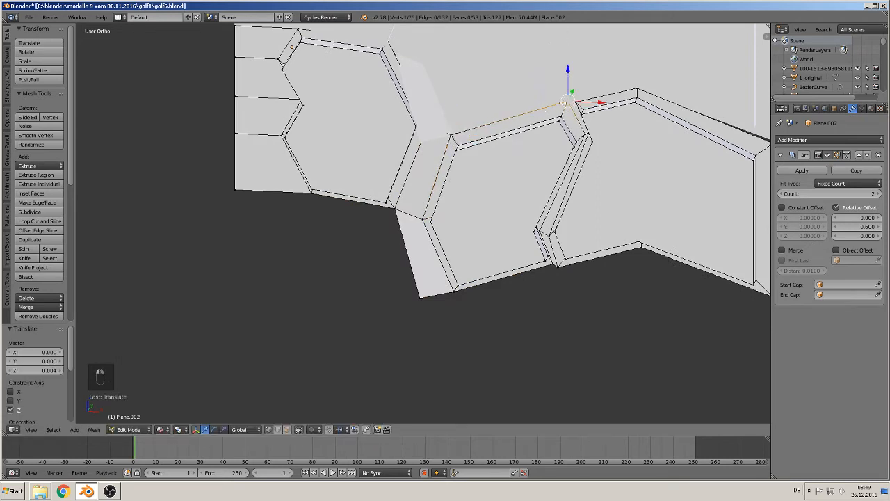
pyautogui.moveTo(509, 119); pyautogui.dragTo(665, 142, button='middle')
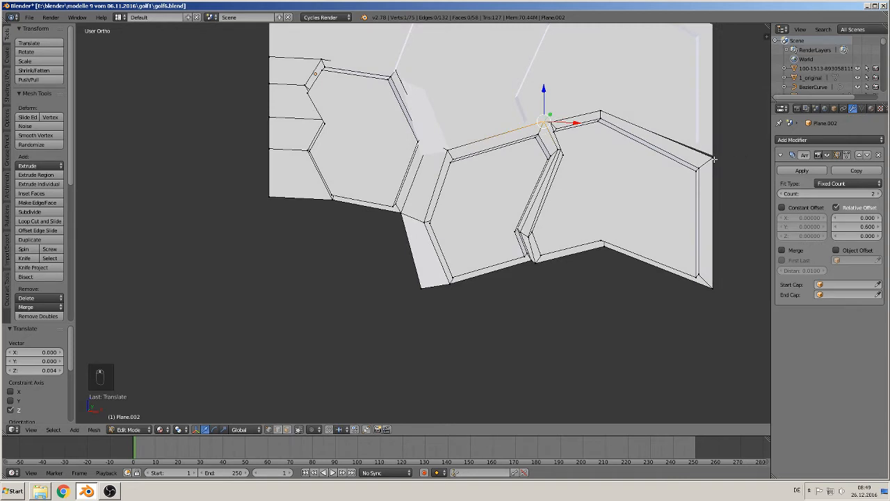
# Step: Move the extruded corner vertex of the new gap face along Y to level it with the tread base
pyautogui.press('Tab')
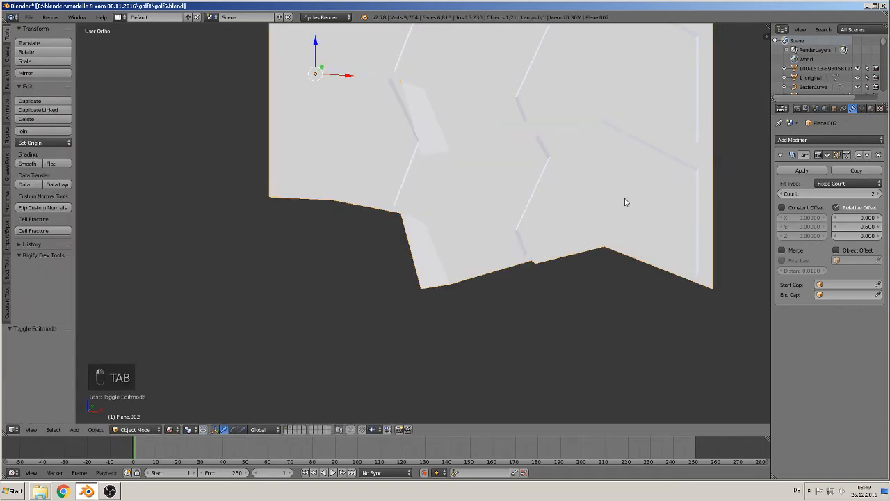
pyautogui.moveTo(626, 202); pyautogui.dragTo(597, 103, button='middle')
pyautogui.scroll(3, 474, 160)
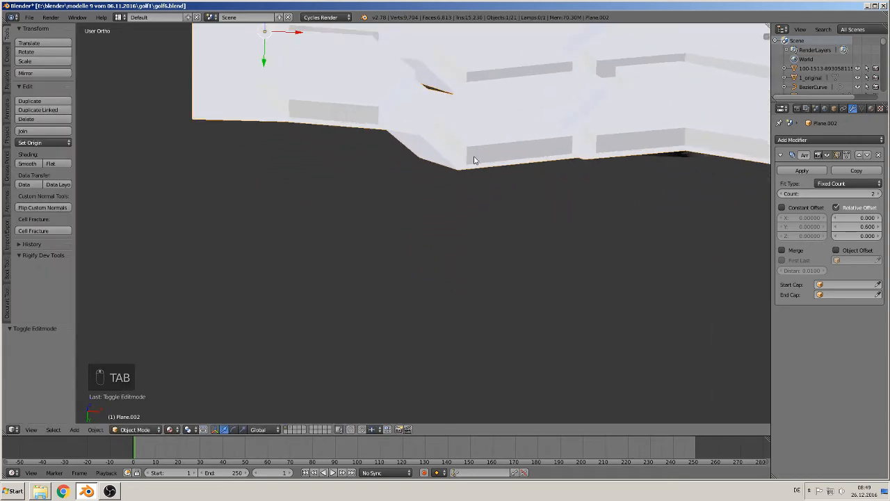
pyautogui.press('Tab')
pyautogui.rightClick(420, 155)
pyautogui.moveTo(442, 180); pyautogui.dragTo(441, 174, button='middle')
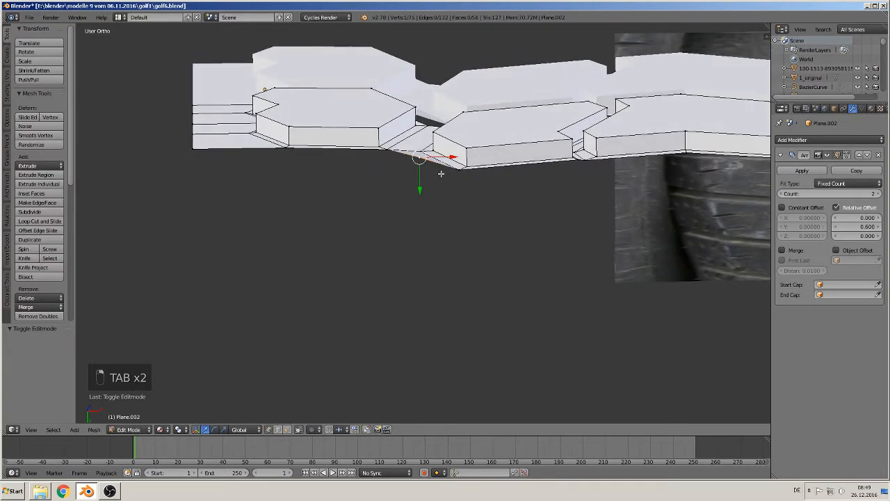
pyautogui.press('KP_1')
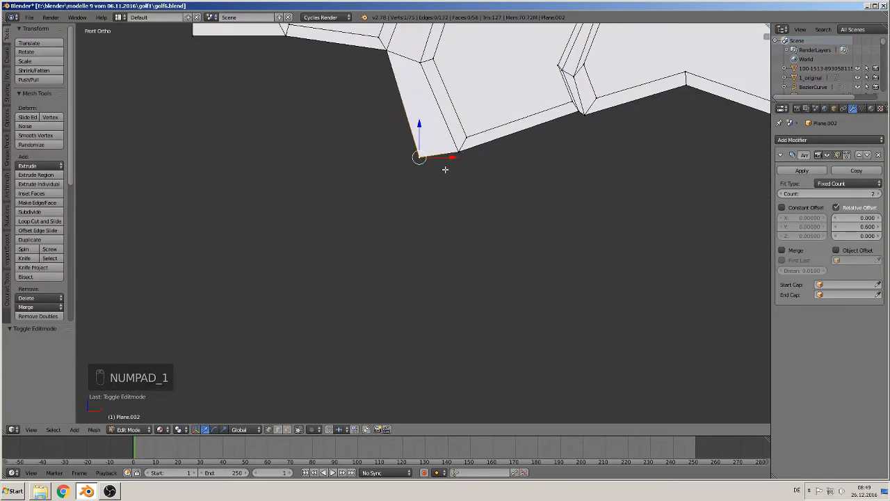
pyautogui.press('KP_7')
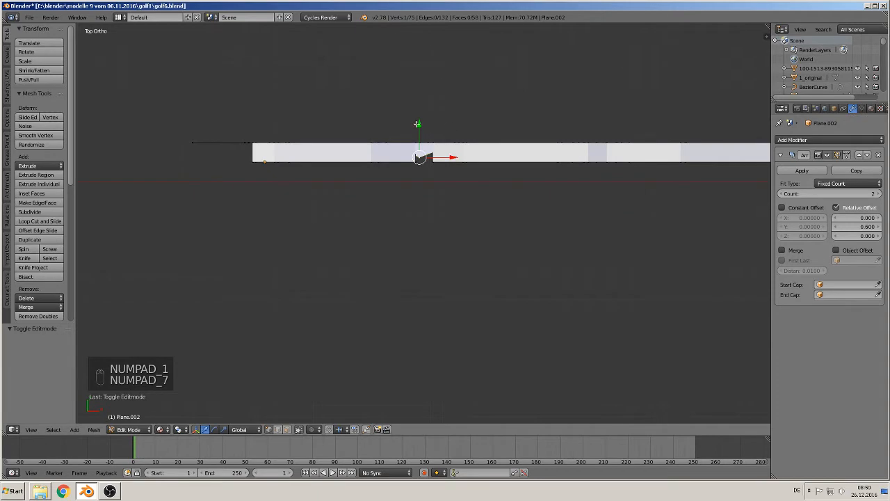
pyautogui.moveTo(417, 124); pyautogui.dragTo(422, 109)
pyautogui.moveTo(459, 171); pyautogui.dragTo(434, 119, button='middle')
# Step: Move the border vertex at the inner block's upper outer corner about 0.002 along X and -0.001 along Z
pyautogui.press('Tab')
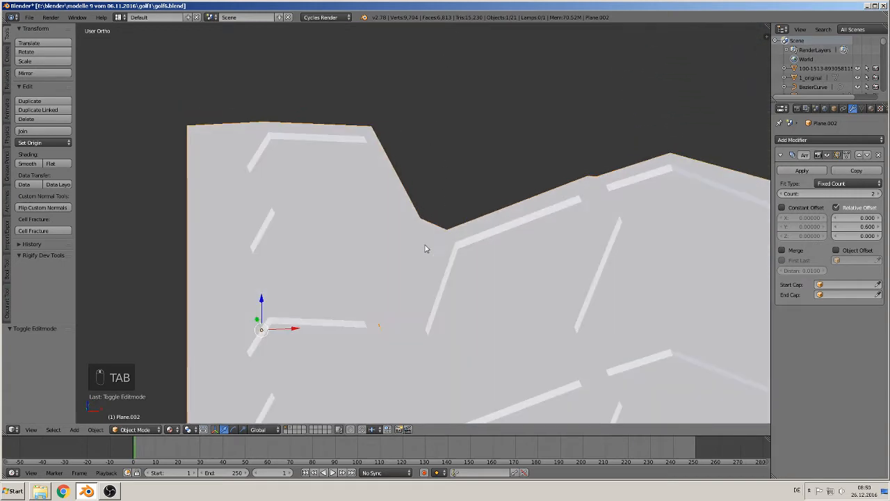
pyautogui.moveTo(425, 247); pyautogui.dragTo(437, 159, button='middle')
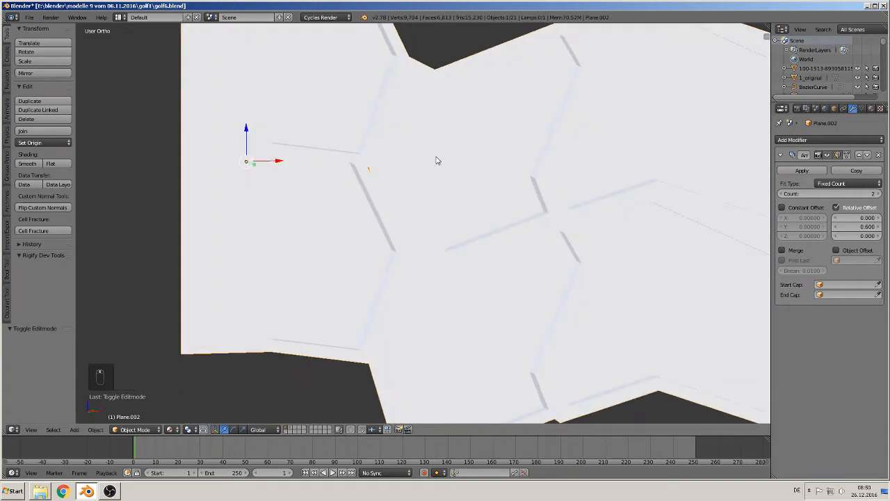
pyautogui.press('Tab')
pyautogui.scroll(2, 389, 174)
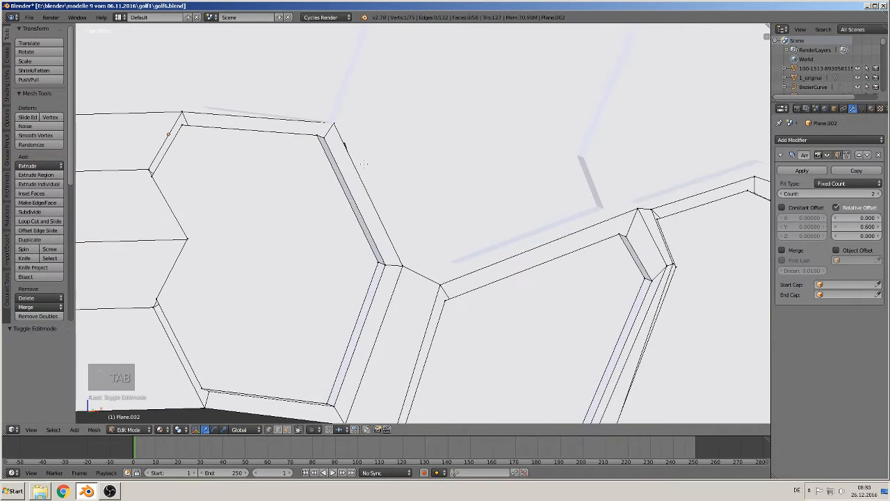
pyautogui.rightClick(342, 126)
pyautogui.moveTo(354, 122); pyautogui.dragTo(369, 122)
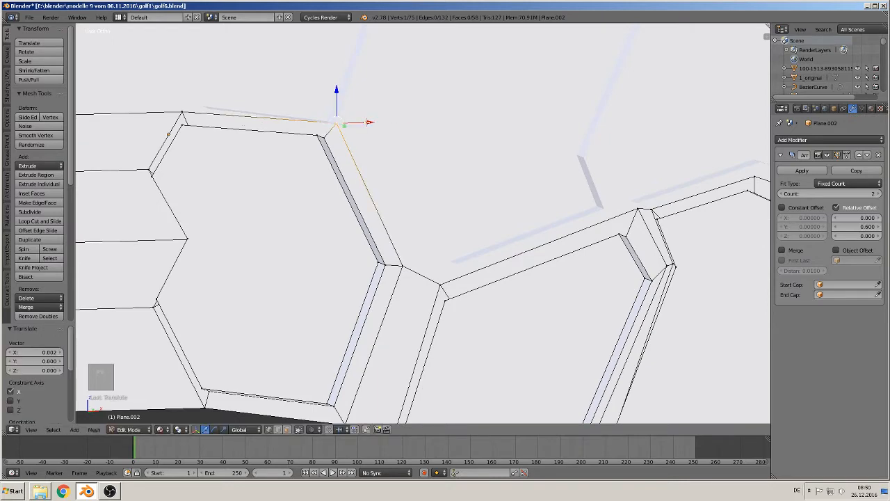
pyautogui.moveTo(336, 92); pyautogui.dragTo(336, 94)
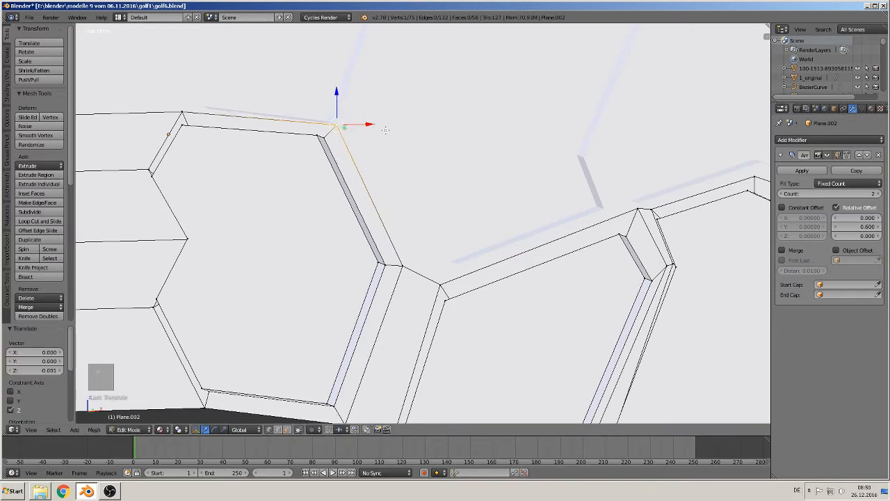
# Step: Leave mesh editing, duplicate the arrayed tread segment and move the copy about 0.867 along X
pyautogui.press('Tab')
pyautogui.scroll(-6, 482, 181)
pyautogui.moveTo(491, 189); pyautogui.dragTo(400, 271, button='middle')
pyautogui.scroll(-3, 477, 250)
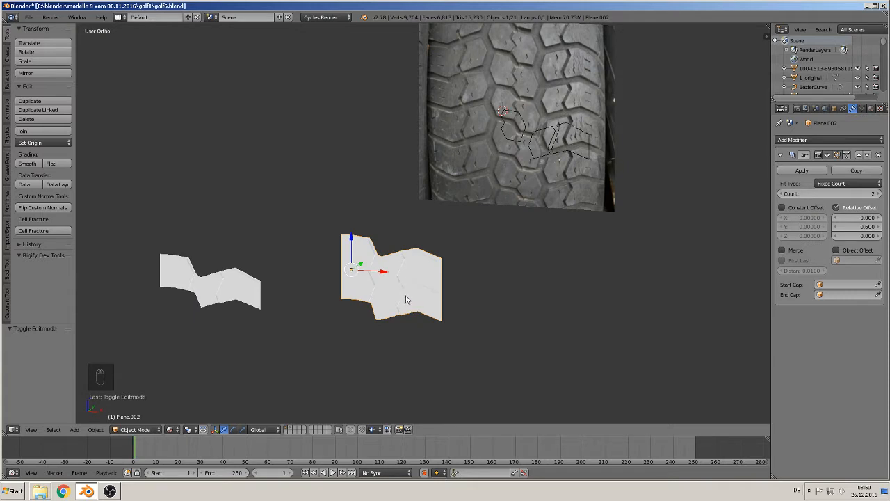
pyautogui.hotkey('shift', 'd')
pyautogui.press('x')
pyautogui.click(540, 297)
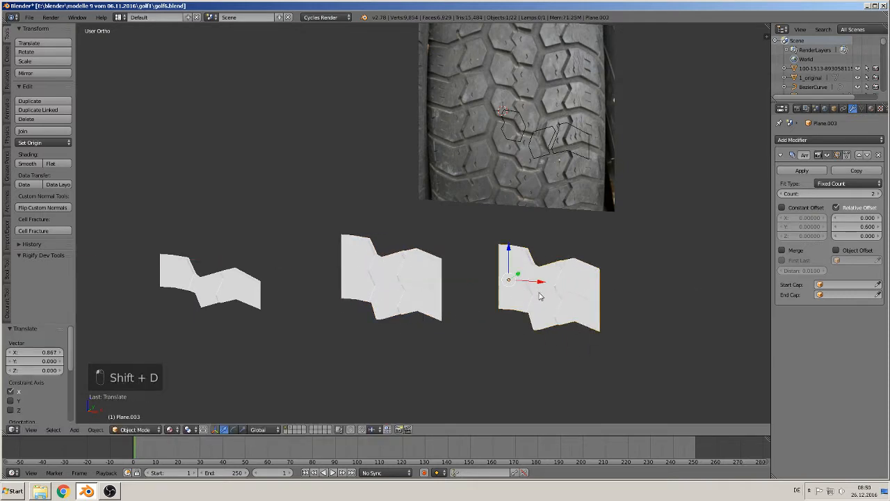
# Step: Set the Array modifier count of the duplicated tread segment to 25
pyautogui.keyDown('shift'); pyautogui.moveTo(541, 314); pyautogui.dragTo(330, 295, button='middle'); pyautogui.keyUp('shift')
pyautogui.click(830, 193)
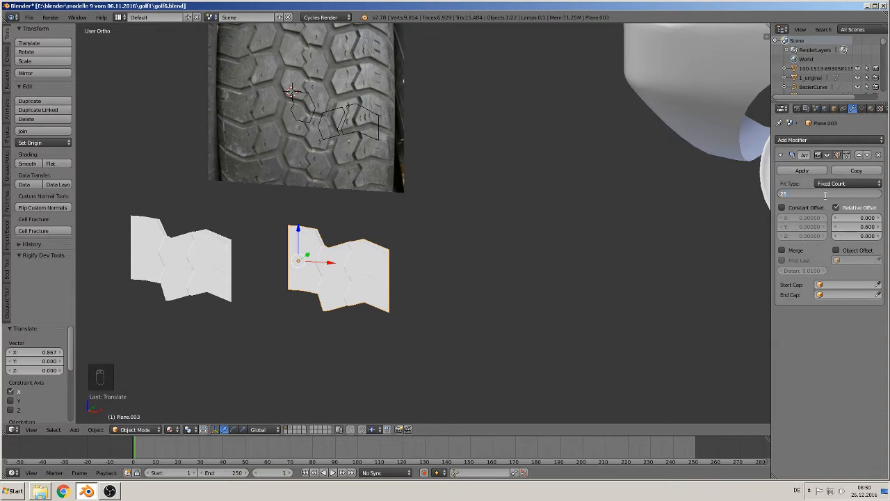
pyautogui.write('25')
pyautogui.press('Return')
pyautogui.scroll(-3, 535, 141)
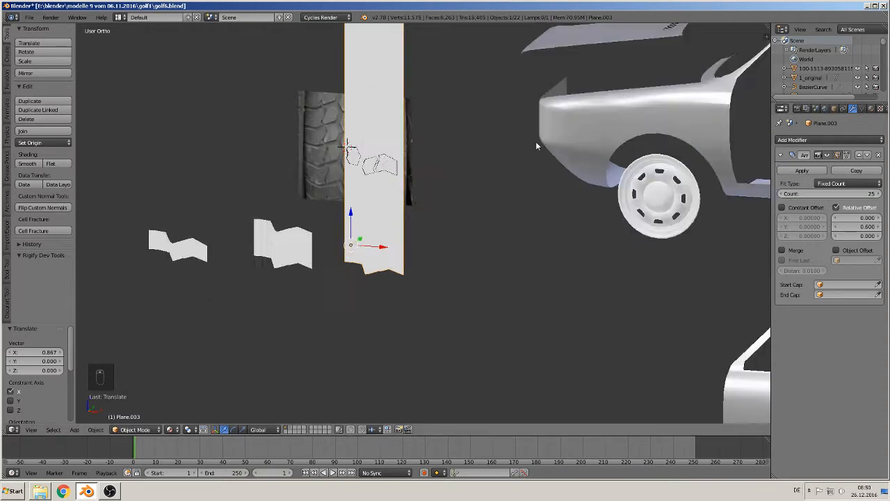
pyautogui.keyDown('shift'); pyautogui.moveTo(440, 245); pyautogui.dragTo(420, 342, button='middle'); pyautogui.keyUp('shift')
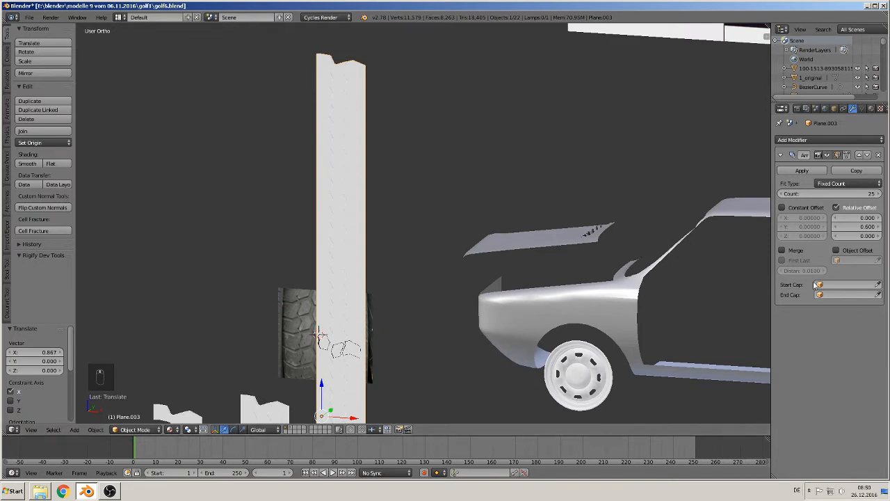
# Step: Set the tread strip's Array count to 30 and move the strip about -3.731 along X
pyautogui.click(850, 195)
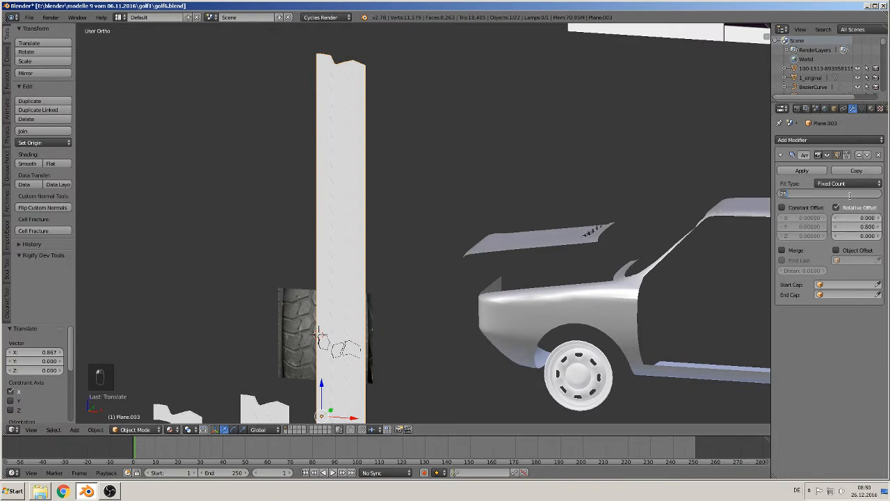
pyautogui.write('30')
pyautogui.press('Return')
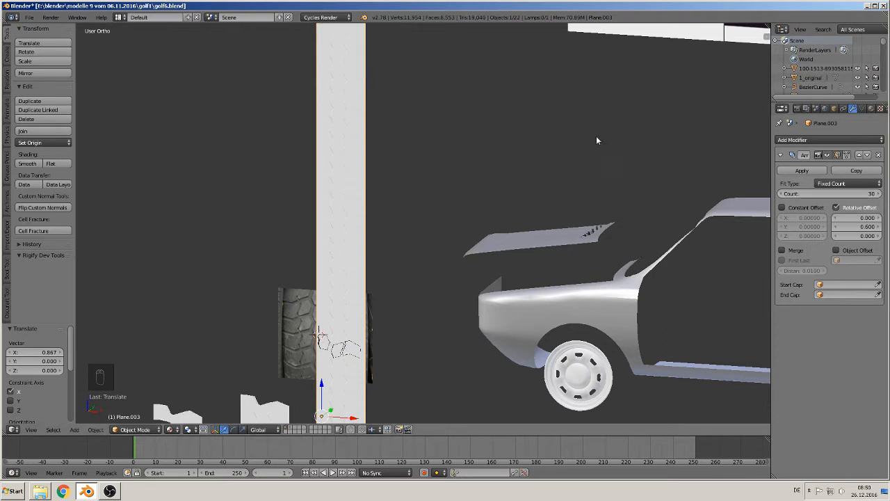
pyautogui.scroll(-2, 496, 193)
pyautogui.moveTo(385, 360); pyautogui.dragTo(159, 333)
pyautogui.keyDown('shift'); pyautogui.moveTo(158, 333); pyautogui.dragTo(471, 333, button='middle'); pyautogui.keyUp('shift')
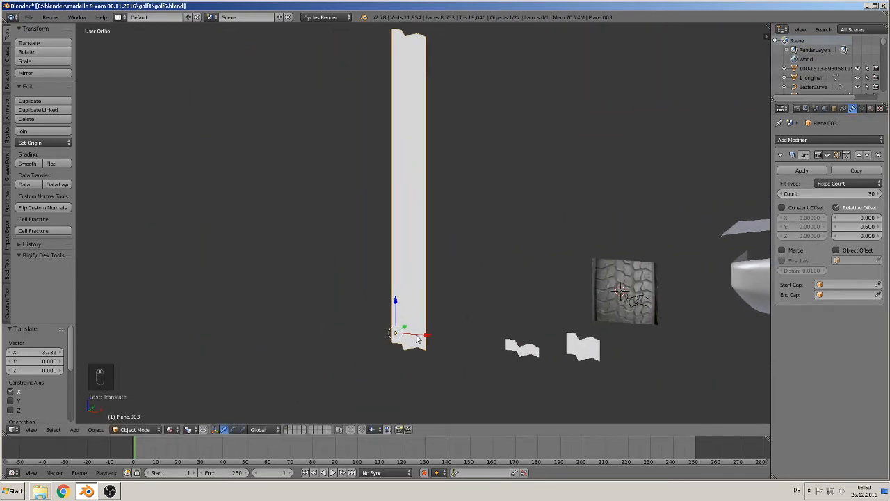
# Step: Duplicate the tread strip and move the copy about -2.535 along X
pyautogui.hotkey('shift', 'd')
pyautogui.press('x')
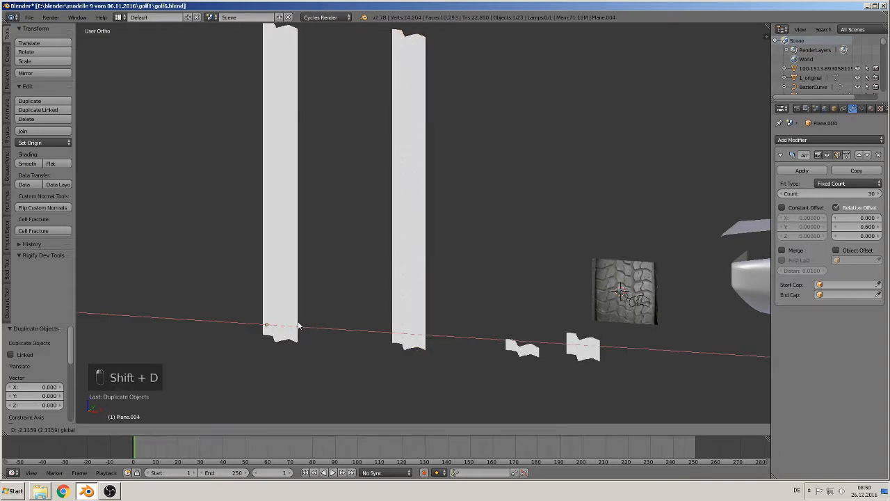
pyautogui.click(273, 321)
pyautogui.keyDown('shift'); pyautogui.moveTo(324, 57); pyautogui.dragTo(396, 101, button='middle'); pyautogui.keyUp('shift')
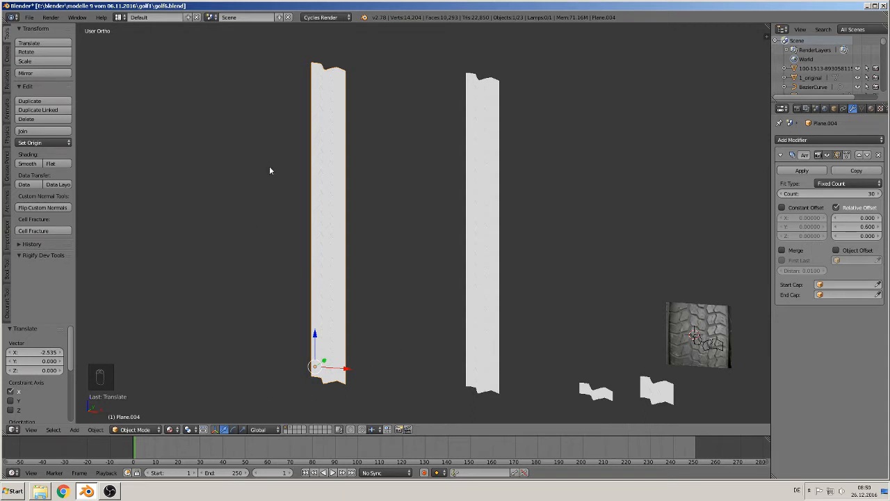
# Step: Place the 3D cursor in the empty space beside the duplicated strip and add a Bezier circle there
pyautogui.click(190, 304)
pyautogui.click(73, 430)
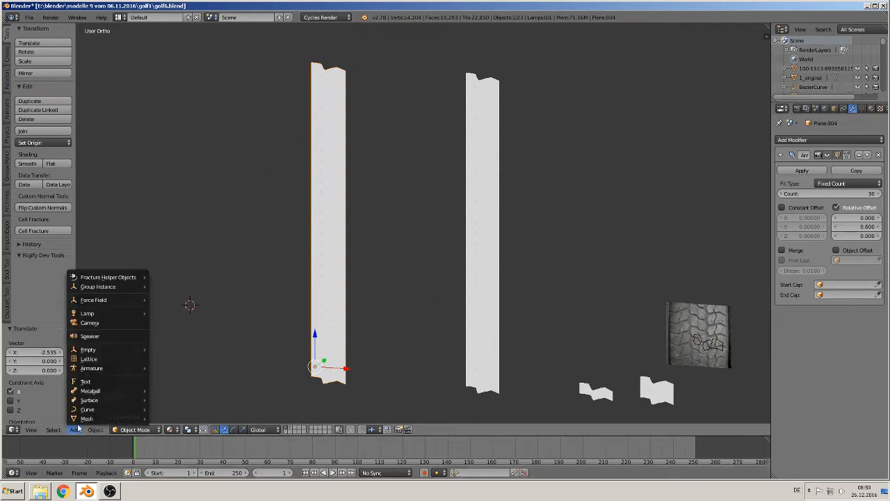
pyautogui.moveTo(86, 410)
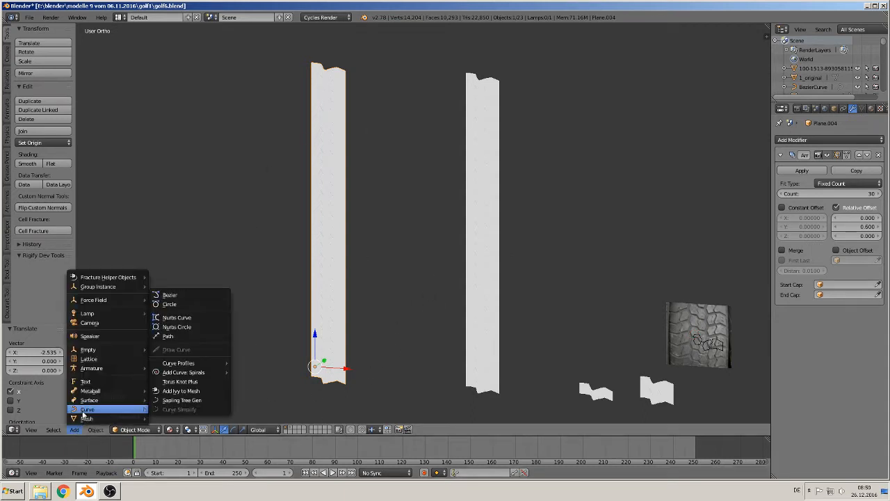
pyautogui.click(206, 304)
# Step: Rotate the Bezier circle 90° about the X axis
pyautogui.press('r')
pyautogui.press('x')
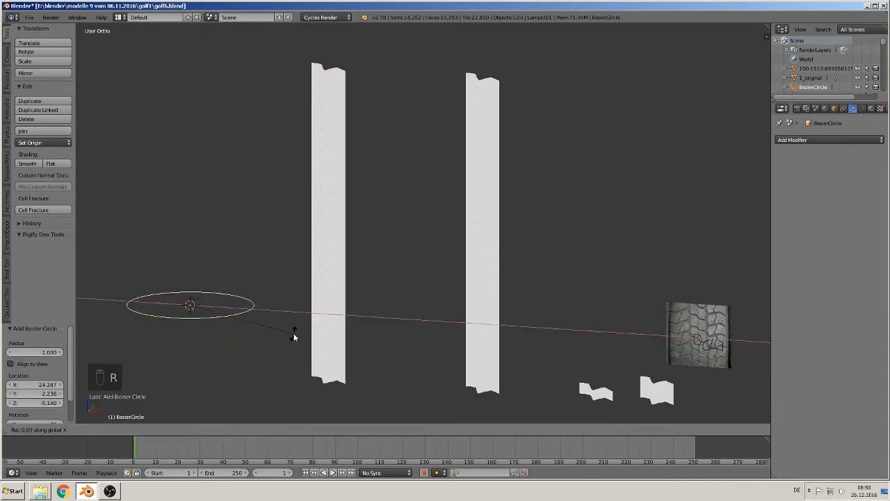
pyautogui.press('9')
pyautogui.press('0')
pyautogui.press('Return')
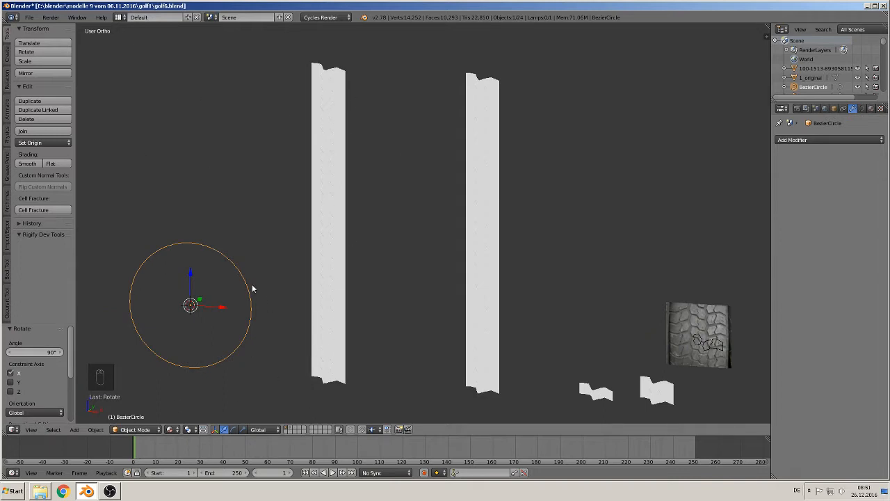
# Step: Set the origin of the tread strip nearest the circle to its geometry
pyautogui.rightClick(326, 270)
pyautogui.moveTo(326, 267); pyautogui.dragTo(244, 287, button='middle')
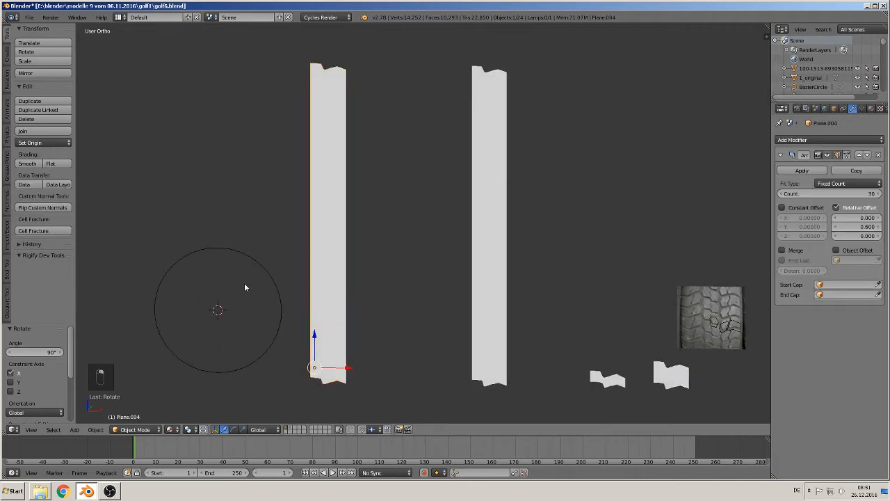
pyautogui.click(42, 143)
pyautogui.click(35, 159)
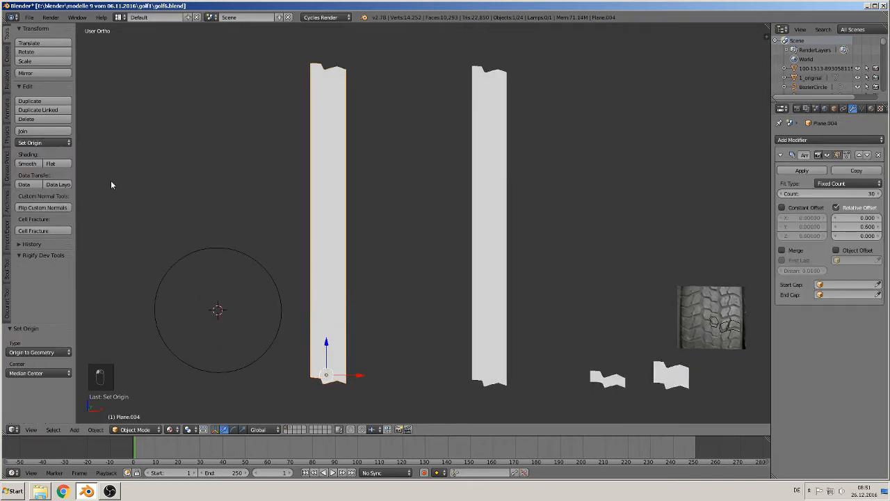
# Step: Move the tread strip about -4.103 along X past the circle and raise it along Z in front view
pyautogui.moveTo(352, 381); pyautogui.dragTo(81, 313)
pyautogui.keyDown('shift'); pyautogui.moveTo(138, 278); pyautogui.dragTo(498, 274, button='middle'); pyautogui.keyUp('shift')
pyautogui.scroll(1, 500, 302)
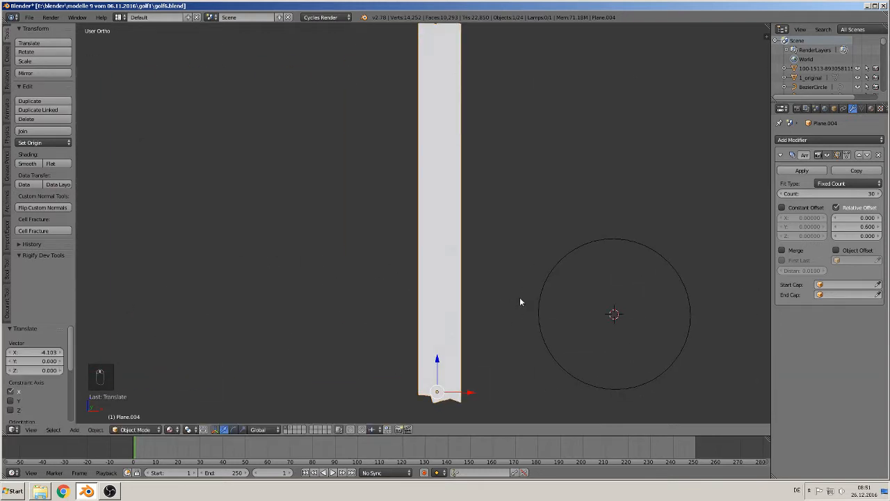
pyautogui.press('KP_1')
pyautogui.moveTo(443, 312); pyautogui.dragTo(445, 259)
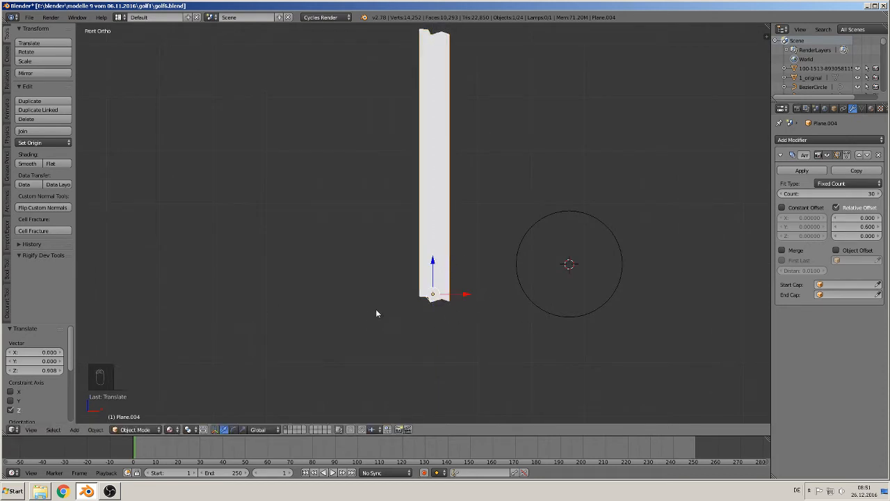
# Step: Rotate the tread strip 90° about the Z axis
pyautogui.press('r')
pyautogui.press('z')
pyautogui.press('9')
pyautogui.press('0')
pyautogui.click(506, 325)
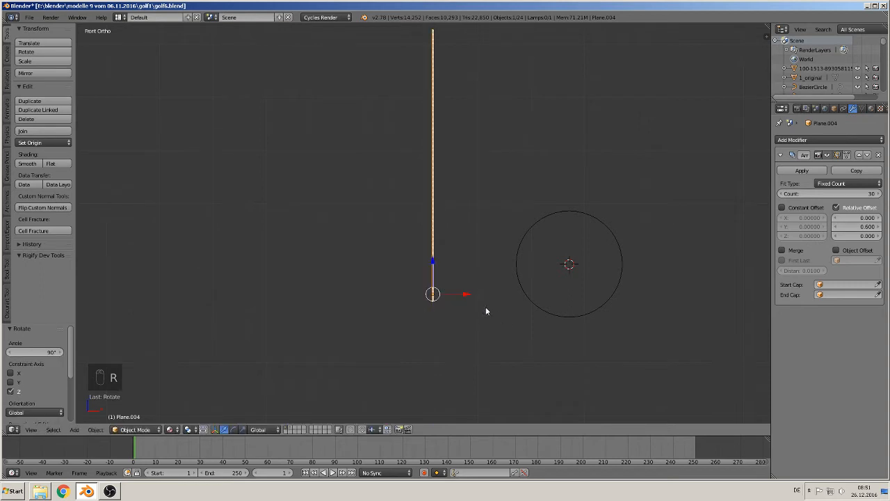
# Step: Rotate the tread strip 180° about the Z axis to flip its facing side
pyautogui.scroll(8, 478, 306)
pyautogui.moveTo(469, 309); pyautogui.dragTo(507, 328, button='middle')
pyautogui.write('r')
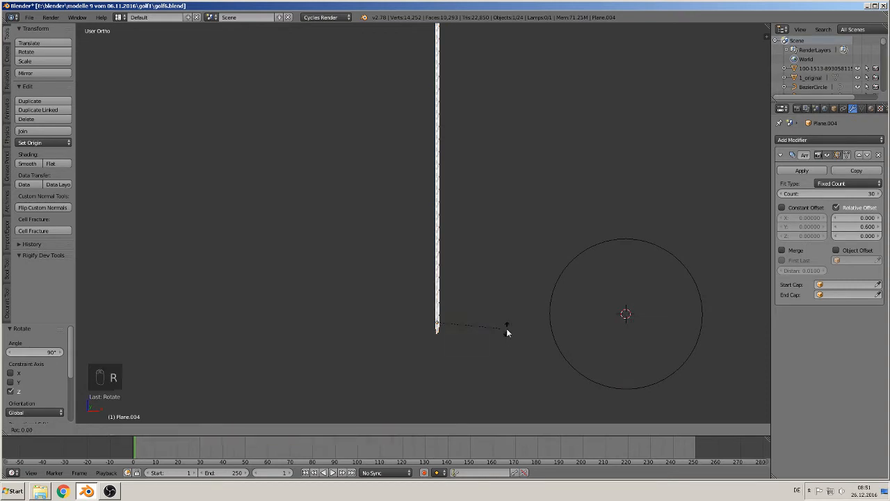
pyautogui.write('z180')
pyautogui.press('Return')
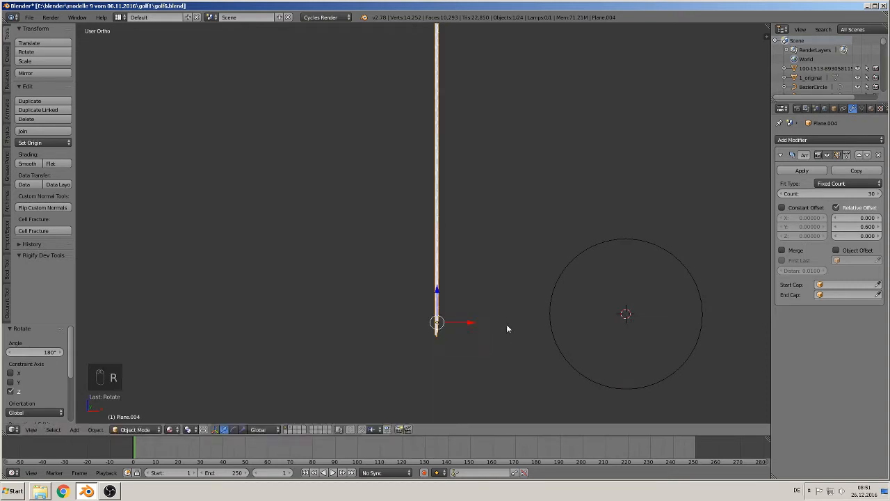
# Step: Move the tread strip about -0.408 along Z and rotate it 90° about the Y axis so it lies horizontally
pyautogui.moveTo(437, 292); pyautogui.dragTo(455, 332)
pyautogui.scroll(-4, 465, 347)
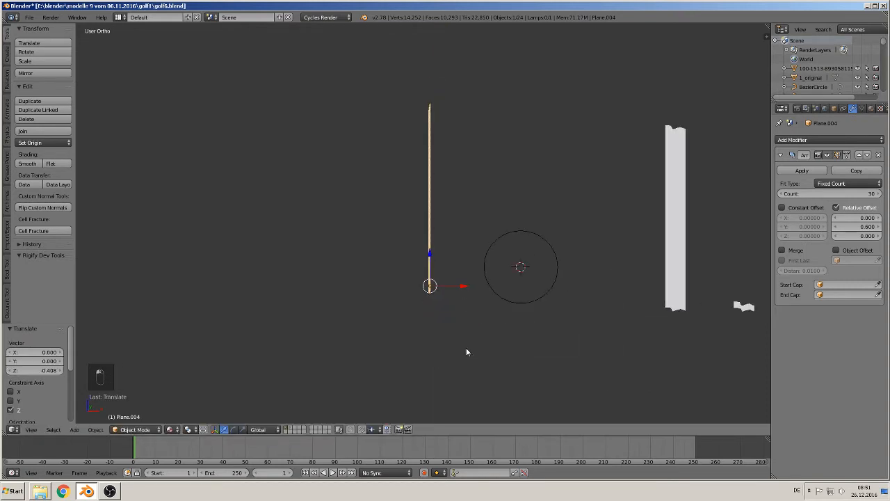
pyautogui.write('ry90')
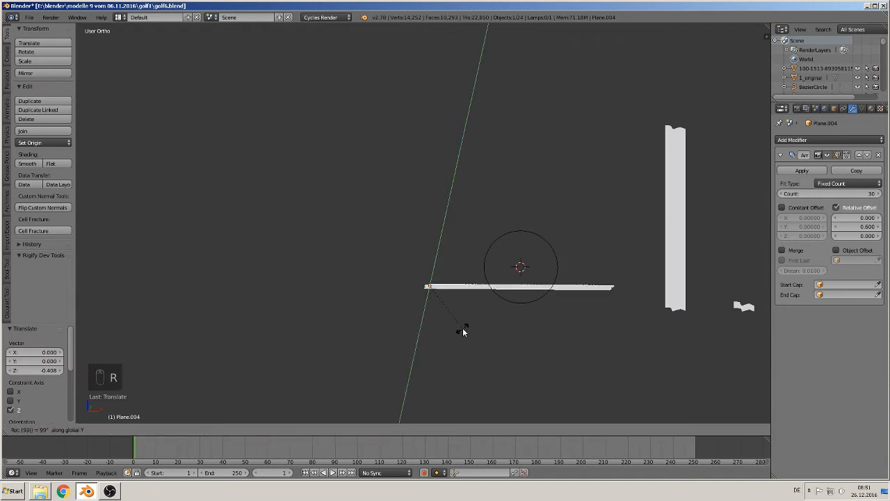
pyautogui.press('Return')
# Step: Rotate the horizontal tread strip 180° about the X axis
pyautogui.scroll(5, 539, 354)
pyautogui.keyDown('shift'); pyautogui.moveTo(539, 353); pyautogui.dragTo(497, 285, button='middle'); pyautogui.keyUp('shift')
pyautogui.scroll(4, 500, 289)
pyautogui.moveTo(523, 336); pyautogui.dragTo(474, 312, button='middle')
pyautogui.scroll(-3, 500, 310)
pyautogui.write('rx')
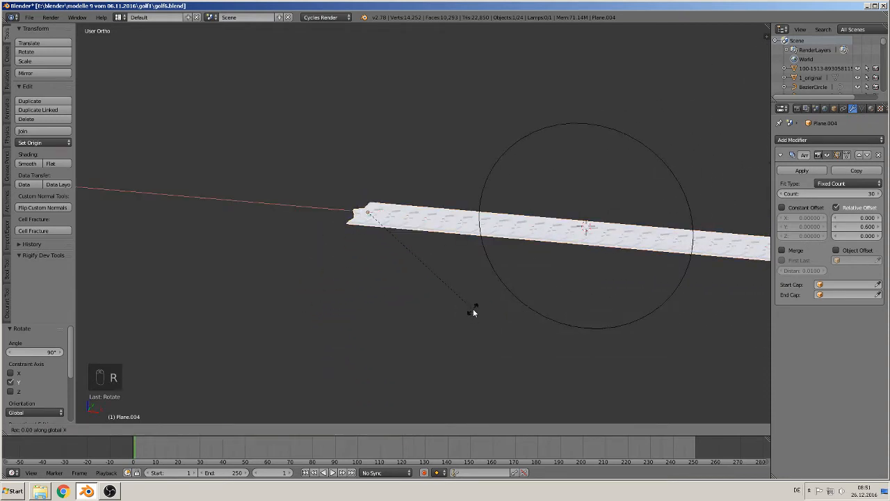
pyautogui.write('180')
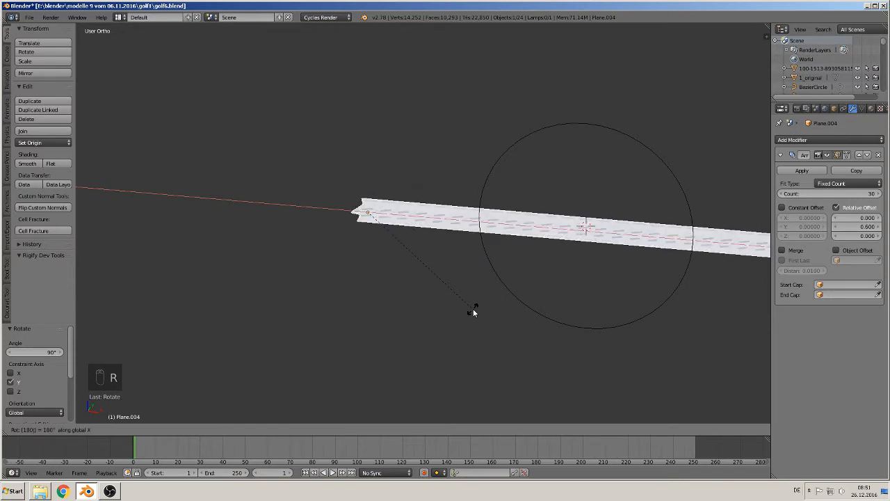
pyautogui.click(473, 312)
# Step: Align the strip with the circle by moving it about -2.402 along Y, and shift it about -3.698 along X
pyautogui.scroll(-6, 435, 272)
pyautogui.press('KP_7')
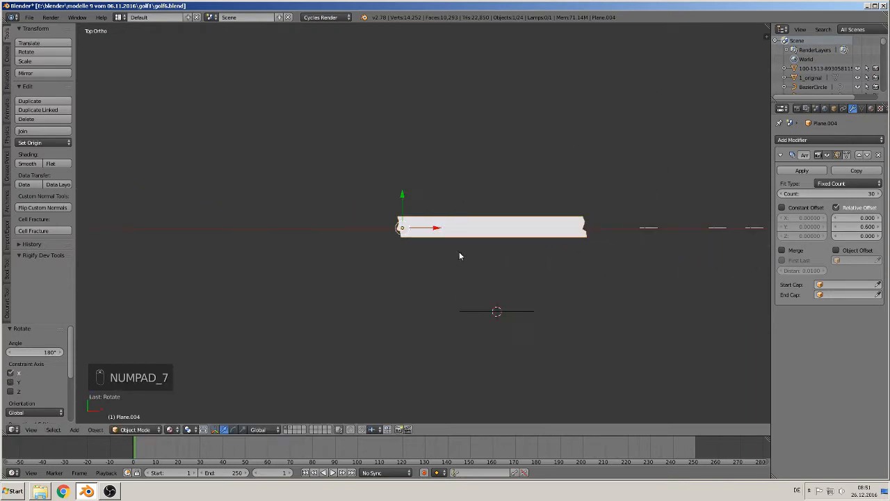
pyautogui.moveTo(402, 193); pyautogui.dragTo(415, 282)
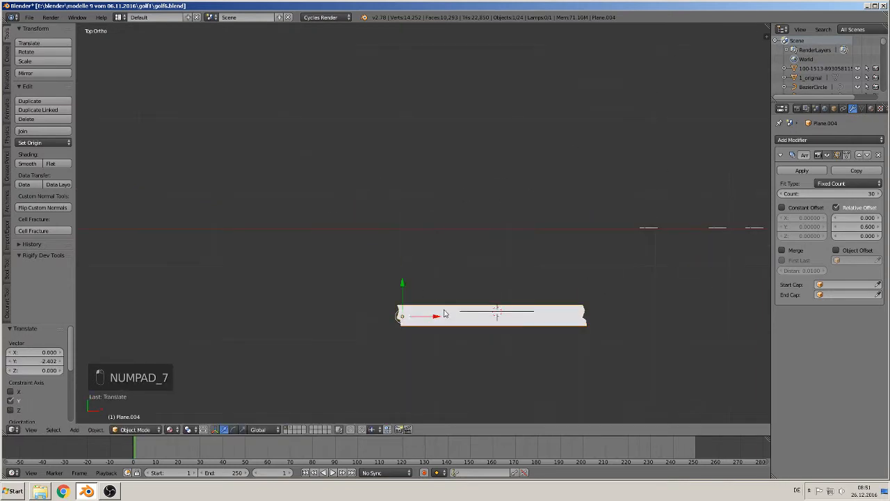
pyautogui.moveTo(445, 314); pyautogui.dragTo(306, 326)
pyautogui.moveTo(306, 326); pyautogui.dragTo(347, 262, button='middle')
pyautogui.press('KP_1')
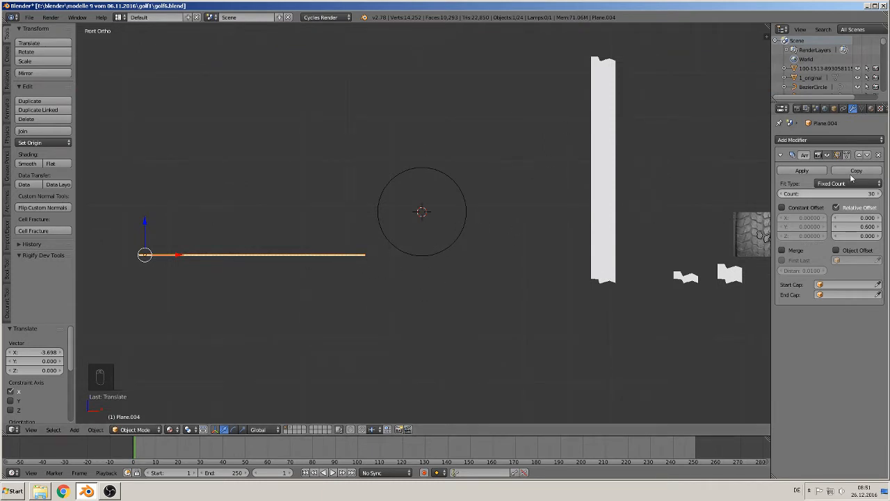
# Step: Add a Curve modifier to the tread strip and choose BezierCircle as its deforming object
pyautogui.click(823, 141)
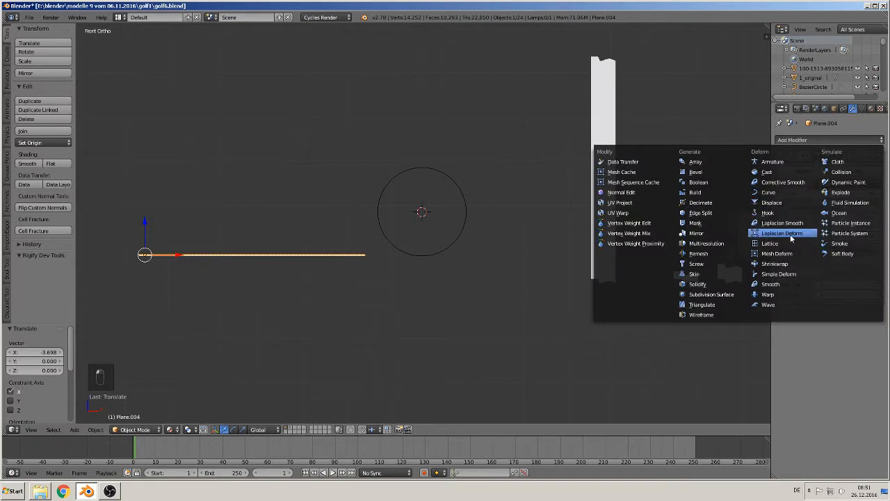
pyautogui.click(789, 195)
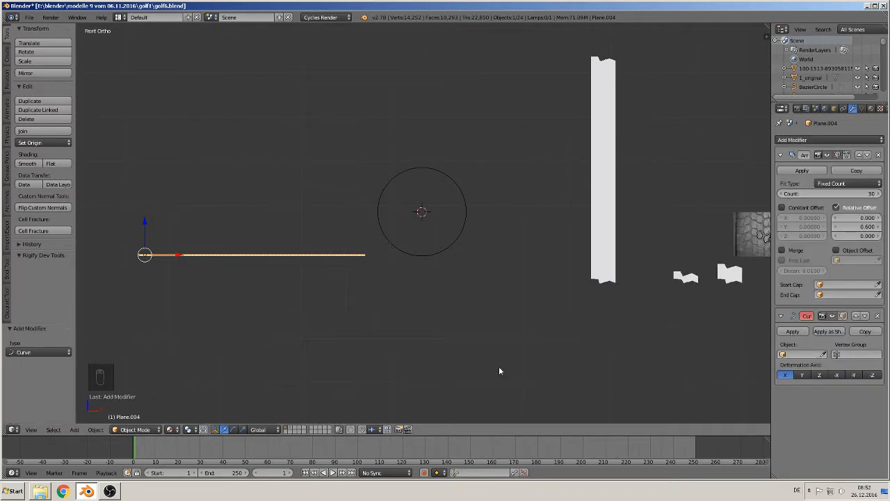
pyautogui.click(791, 354)
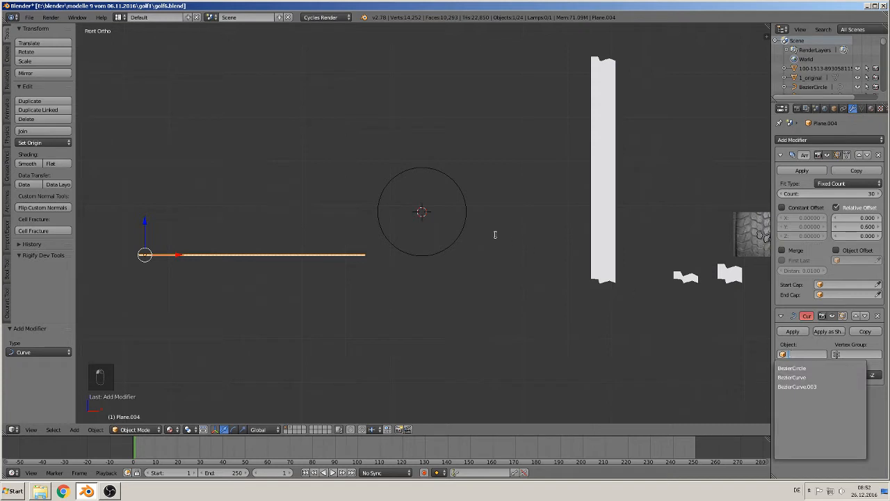
pyautogui.click(603, 304)
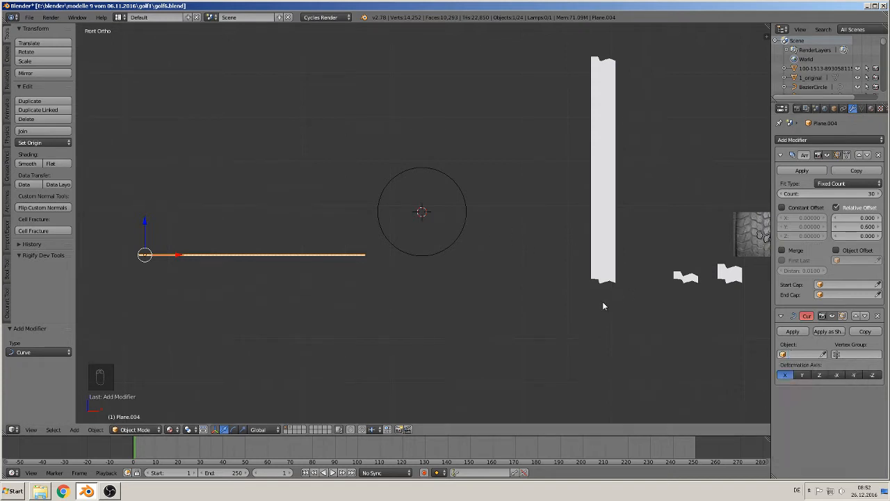
pyautogui.rightClick(465, 222)
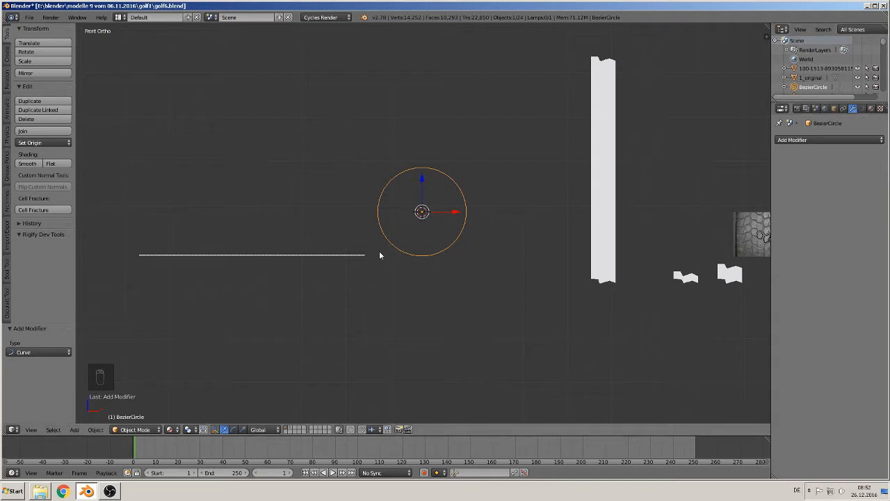
pyautogui.rightClick(351, 256)
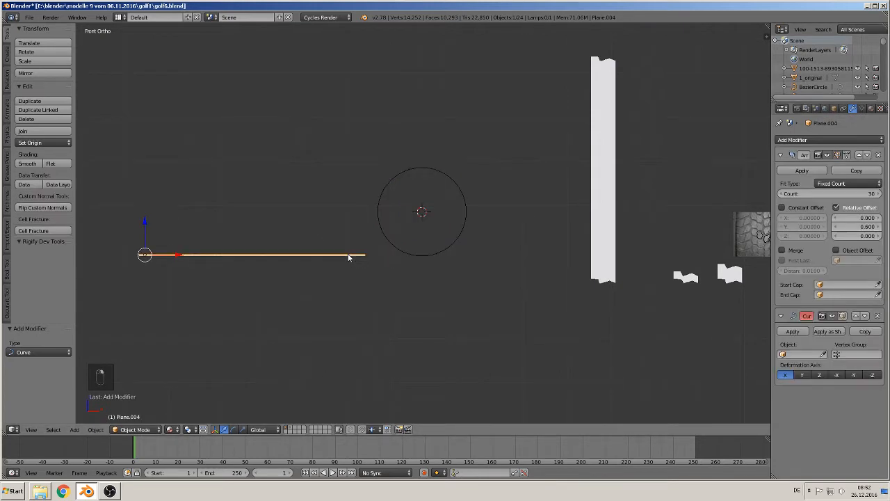
pyautogui.click(800, 355)
pyautogui.click(800, 368)
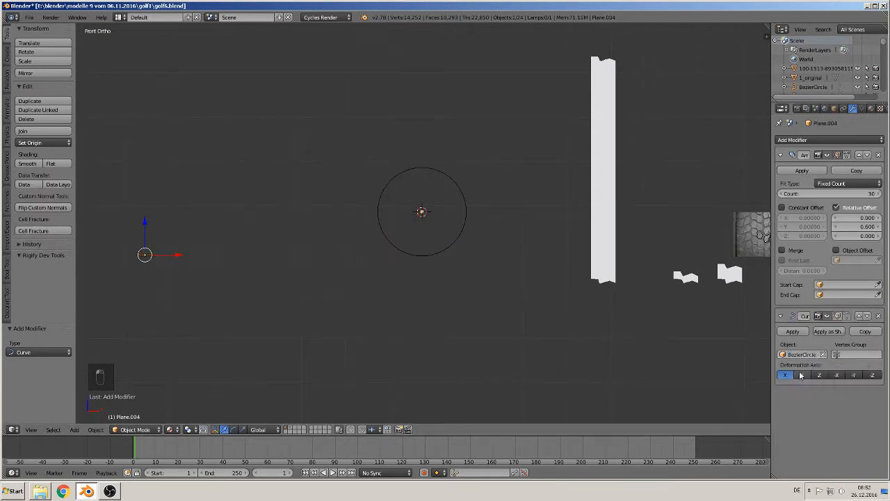
# Step: Set the Curve modifier's deformation axis to Y and examine the deformed strip
pyautogui.moveTo(580, 358); pyautogui.dragTo(495, 348, button='middle')
pyautogui.scroll(3, 512, 342)
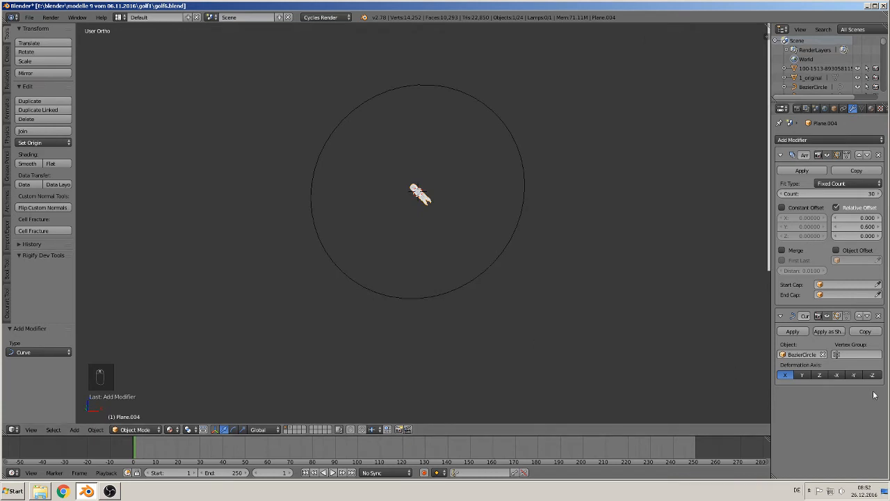
pyautogui.click(802, 376)
pyautogui.moveTo(645, 387); pyautogui.dragTo(682, 390, button='middle')
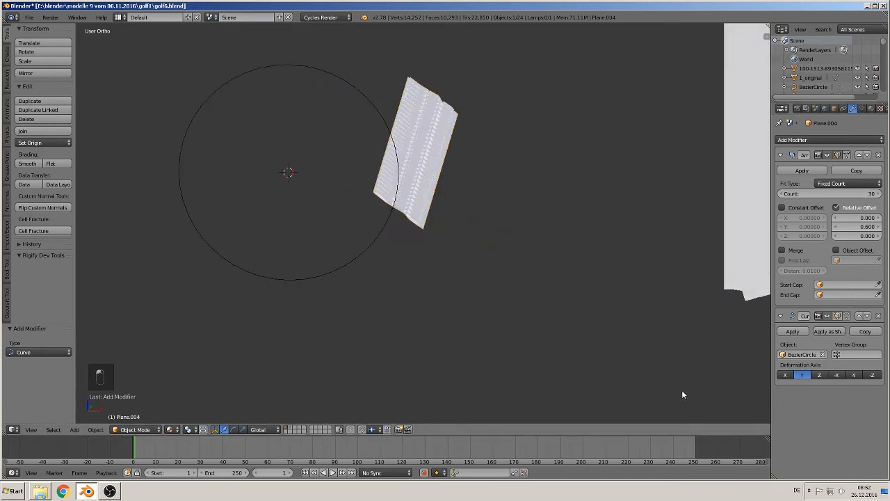
# Step: Try Z, -X and -Y as the Curve modifier's deformation axis on the tread strip
pyautogui.click(819, 376)
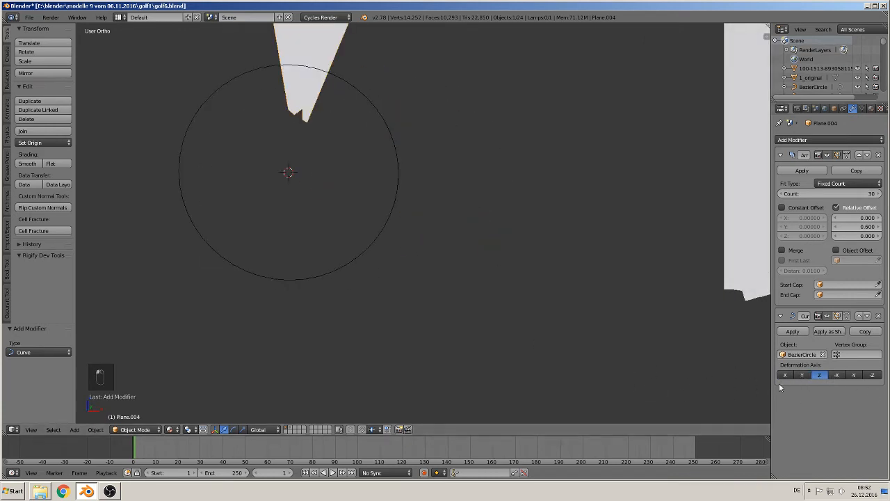
pyautogui.click(838, 375)
pyautogui.moveTo(508, 362); pyautogui.dragTo(415, 370, button='middle')
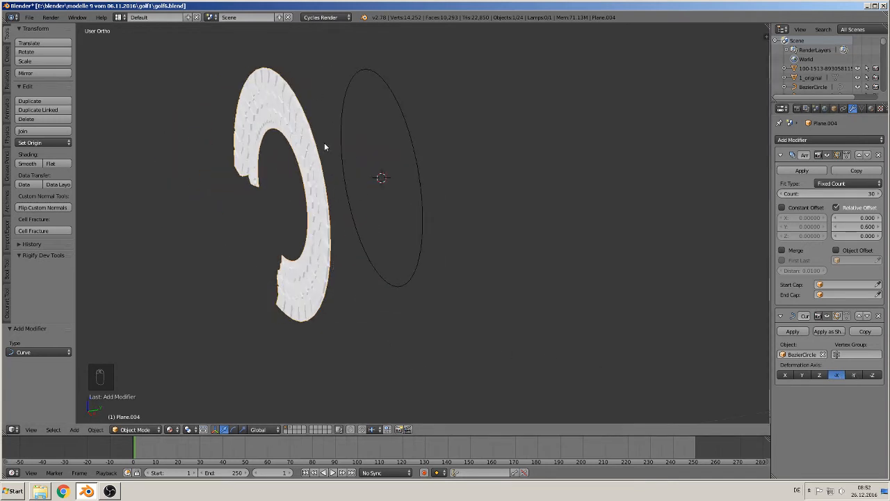
pyautogui.moveTo(652, 357); pyautogui.dragTo(734, 354, button='middle')
pyautogui.click(854, 375)
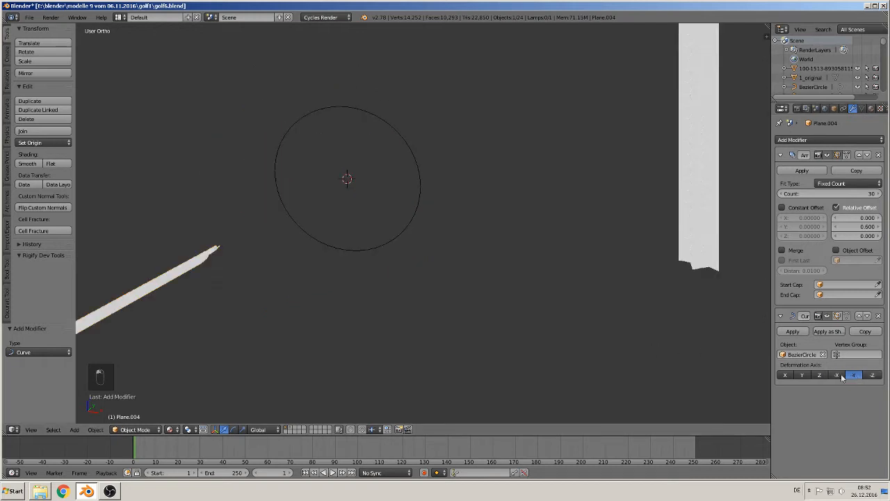
# Step: Set the Curve modifier's deformation axis to X
pyautogui.click(789, 375)
pyautogui.scroll(-1, 505, 316)
pyautogui.scroll(2, 461, 271)
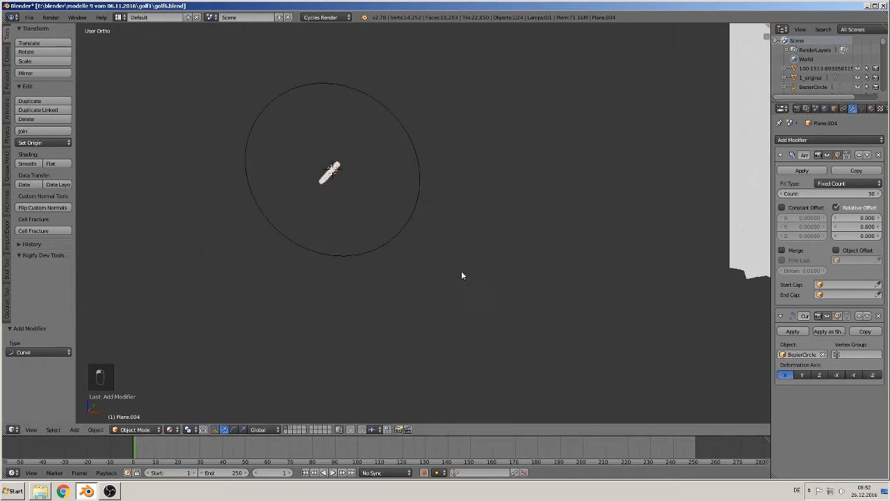
pyautogui.keyDown('shift'); pyautogui.moveTo(461, 271); pyautogui.dragTo(585, 319, button='middle'); pyautogui.keyUp('shift')
pyautogui.scroll(-3, 610, 300)
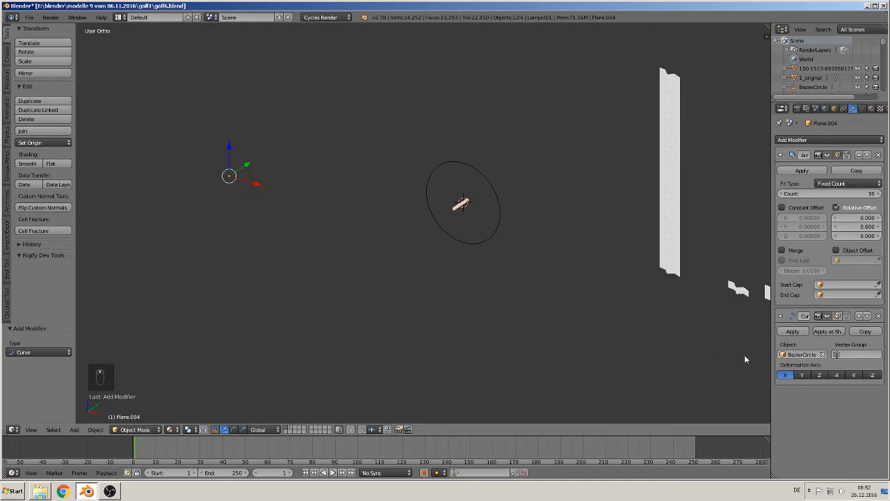
pyautogui.scroll(2, 466, 243)
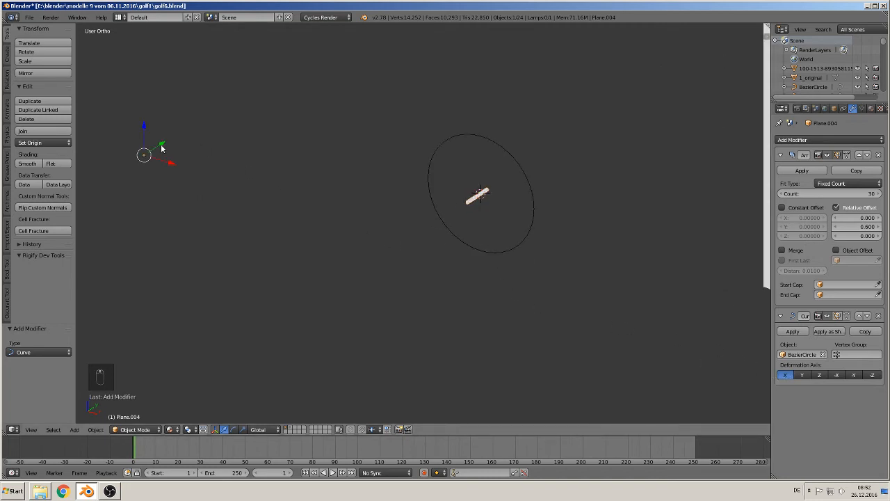
# Step: Move the tread strip along Y and X, and about 1.078 along Z, so it wraps around the Bezier circle
pyautogui.moveTo(161, 148); pyautogui.dragTo(187, 167)
pyautogui.moveTo(228, 189); pyautogui.dragTo(176, 164)
pyautogui.moveTo(150, 130); pyautogui.dragTo(152, 69)
pyautogui.keyDown('shift'); pyautogui.moveTo(557, 257); pyautogui.dragTo(450, 344, button='middle'); pyautogui.keyUp('shift')
pyautogui.scroll(6, 476, 339)
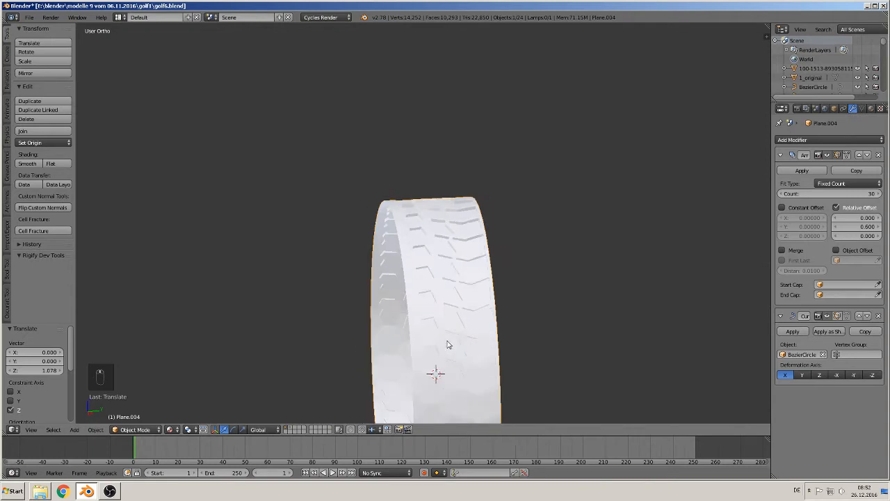
pyautogui.moveTo(492, 325); pyautogui.dragTo(535, 224, button='middle')
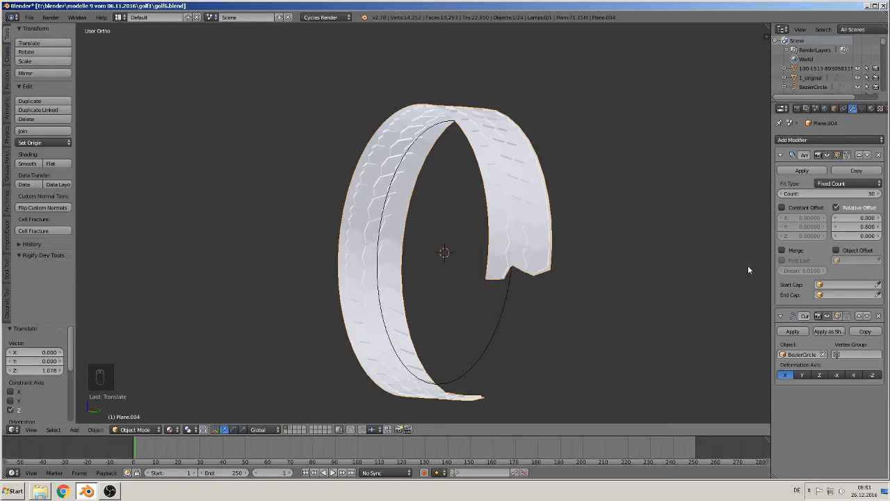
# Step: Raise the Array modifier's count to 38 so the tread segments close into a full ring
pyautogui.click(880, 194)
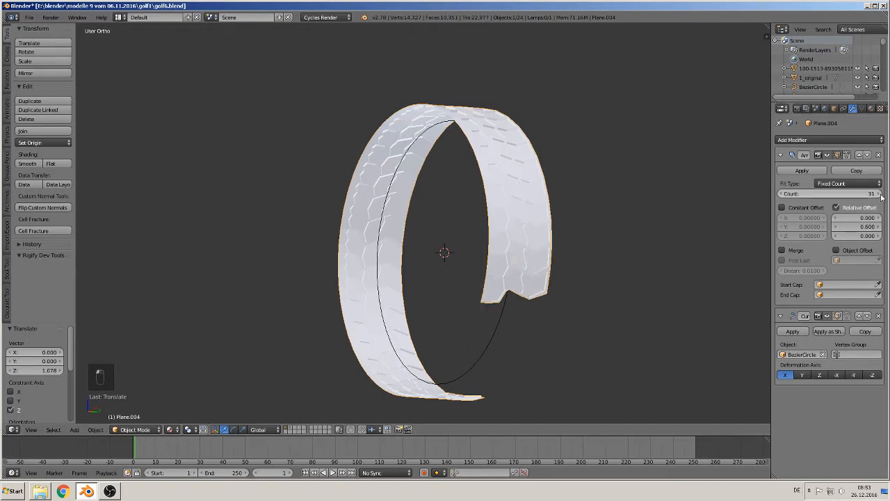
pyautogui.click(880, 195)
pyautogui.click(880, 195)
pyautogui.click(880, 195)
pyautogui.click(880, 195)
pyautogui.click(880, 195)
pyautogui.moveTo(687, 283); pyautogui.dragTo(736, 247, button='middle')
pyautogui.click(881, 194)
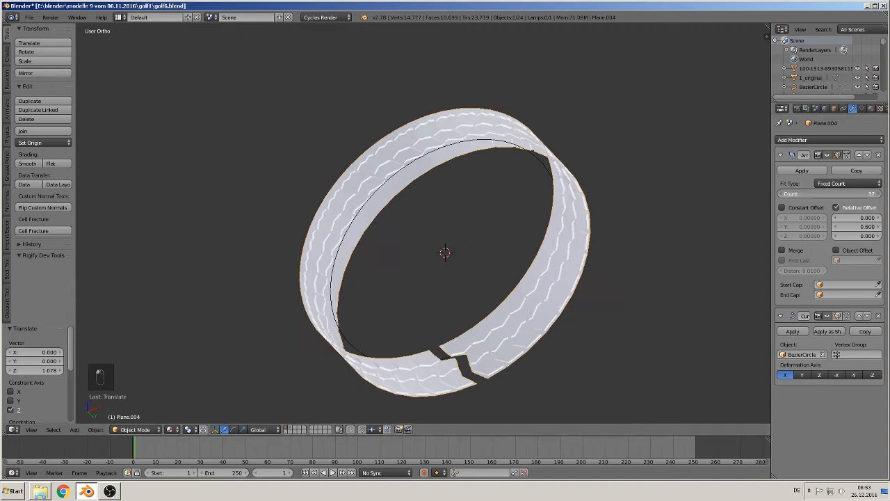
pyautogui.click(880, 193)
pyautogui.moveTo(688, 274); pyautogui.dragTo(531, 338, button='middle')
pyautogui.scroll(-2, 630, 357)
pyautogui.moveTo(551, 294); pyautogui.dragTo(518, 297, button='middle')
pyautogui.scroll(-3, 513, 302)
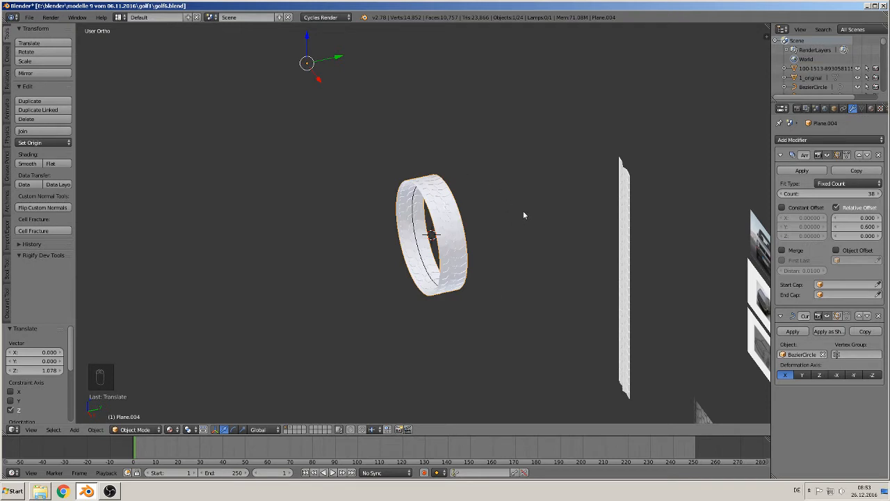
# Step: Place the 3D cursor on the tread ring's upper edge in top view and set the object's origin to it
pyautogui.press('KP_7')
pyautogui.scroll(7, 515, 229)
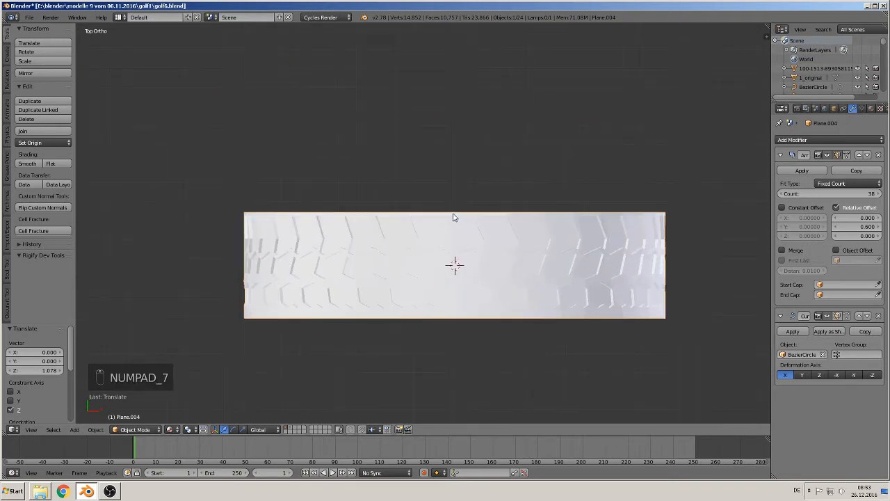
pyautogui.click(452, 214)
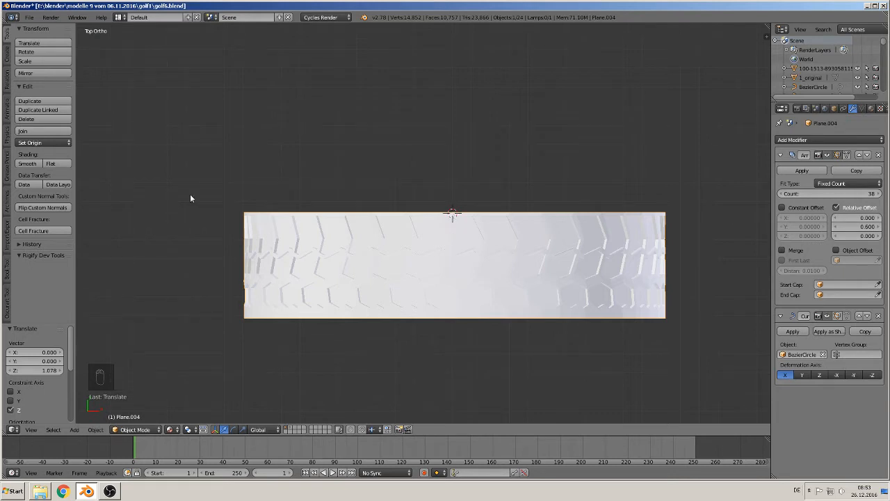
pyautogui.click(55, 145)
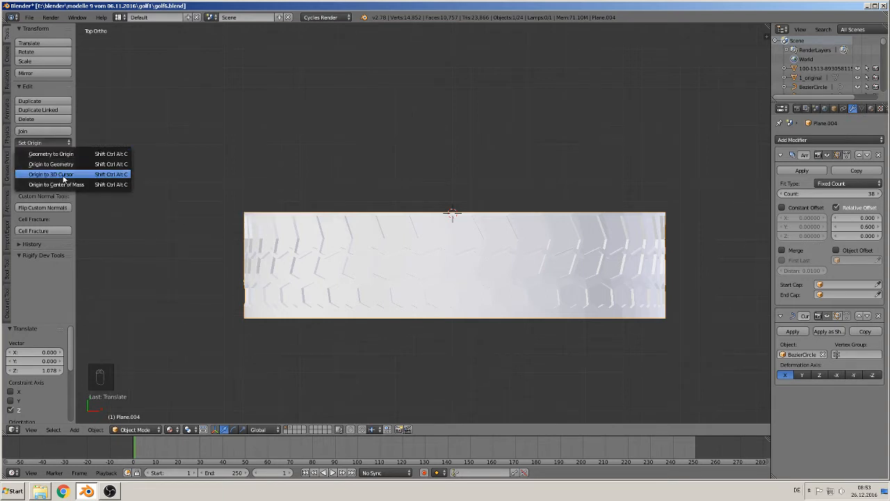
pyautogui.click(63, 174)
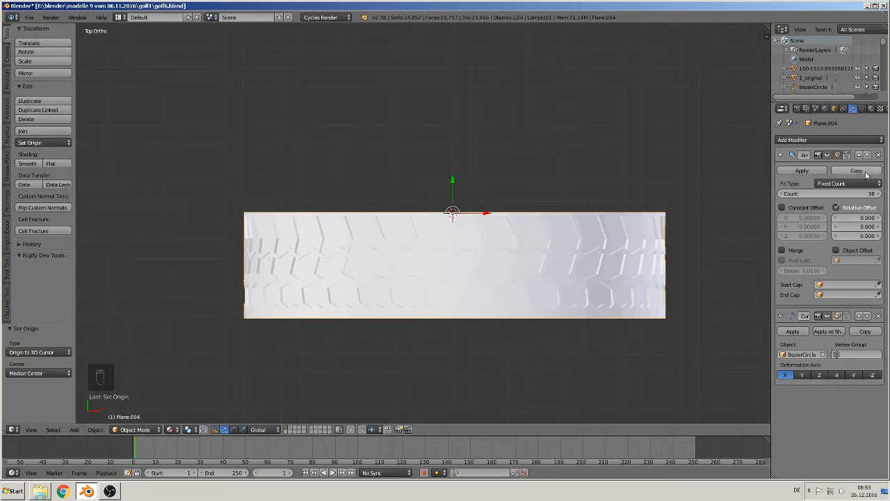
# Step: Add a Mirror modifier to the tread ring to double its width
pyautogui.click(813, 142)
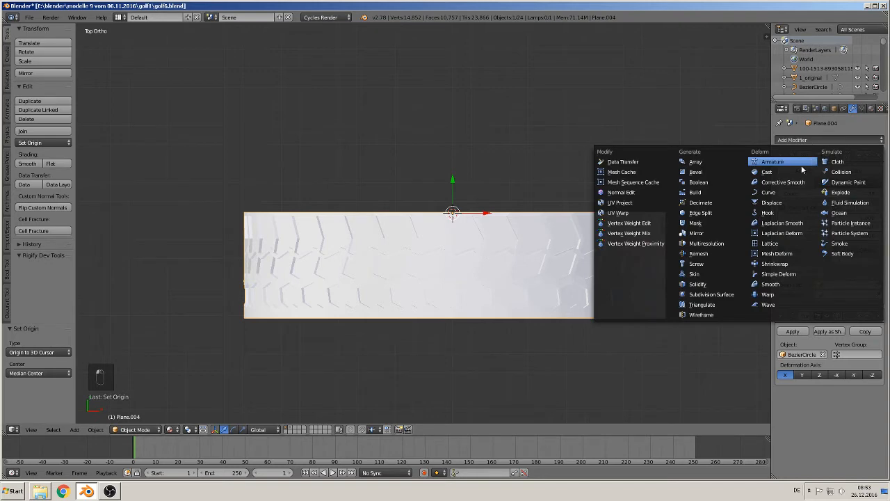
pyautogui.click(731, 234)
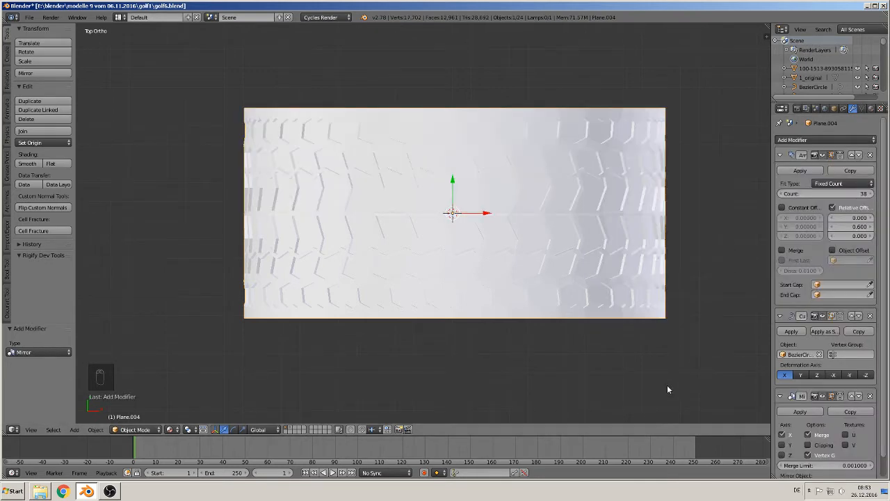
pyautogui.moveTo(613, 384); pyautogui.dragTo(511, 284, button='middle')
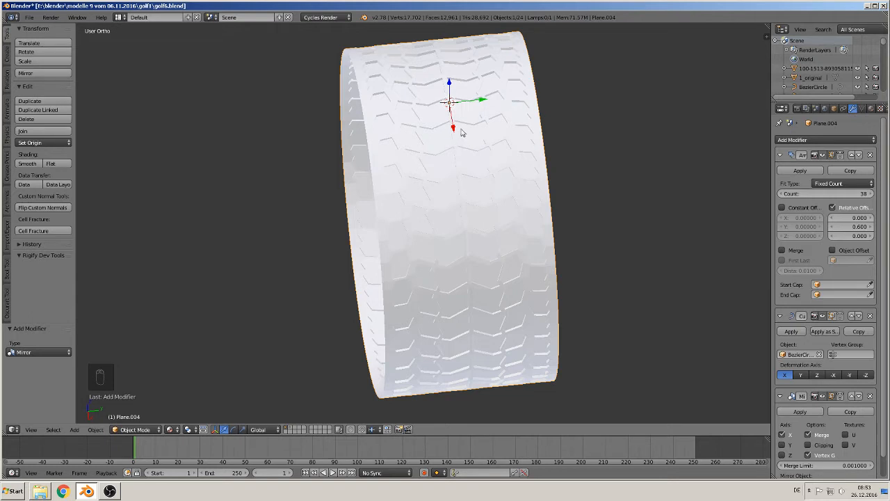
# Step: In Edit Mode, select the whole tread segment mesh and rotate it 180° about the X axis
pyautogui.press('Tab')
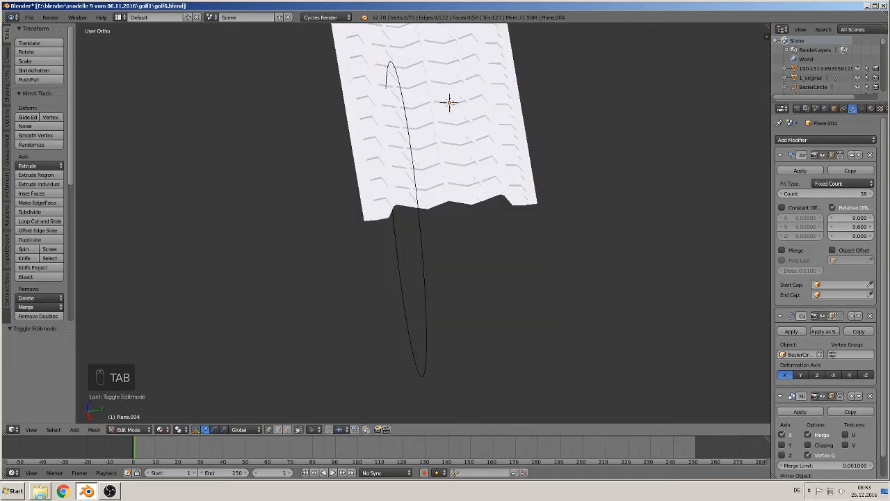
pyautogui.keyDown('shift'); pyautogui.moveTo(403, 139); pyautogui.dragTo(559, 342, button='middle'); pyautogui.keyUp('shift')
pyautogui.scroll(-7, 479, 276)
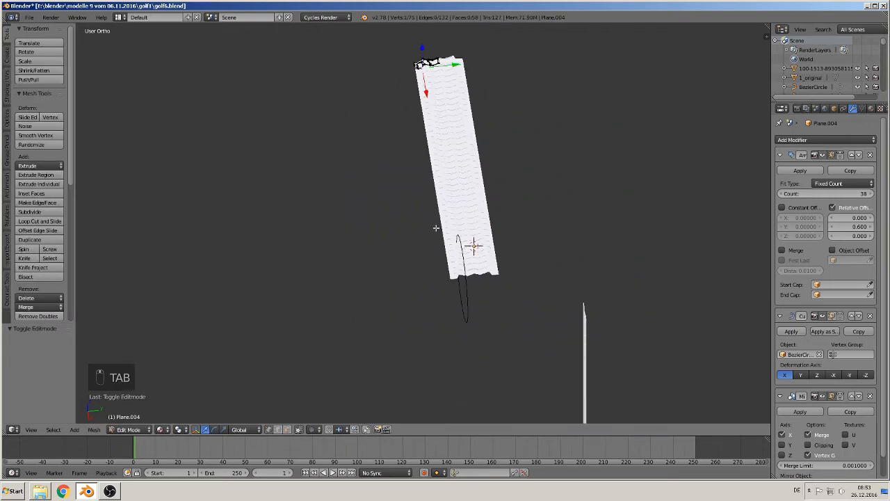
pyautogui.keyDown('shift'); pyautogui.moveTo(452, 181); pyautogui.dragTo(491, 327, button='middle'); pyautogui.keyUp('shift')
pyautogui.scroll(5, 491, 327)
pyautogui.keyDown('shift'); pyautogui.moveTo(513, 274); pyautogui.dragTo(343, 363, button='middle'); pyautogui.keyUp('shift')
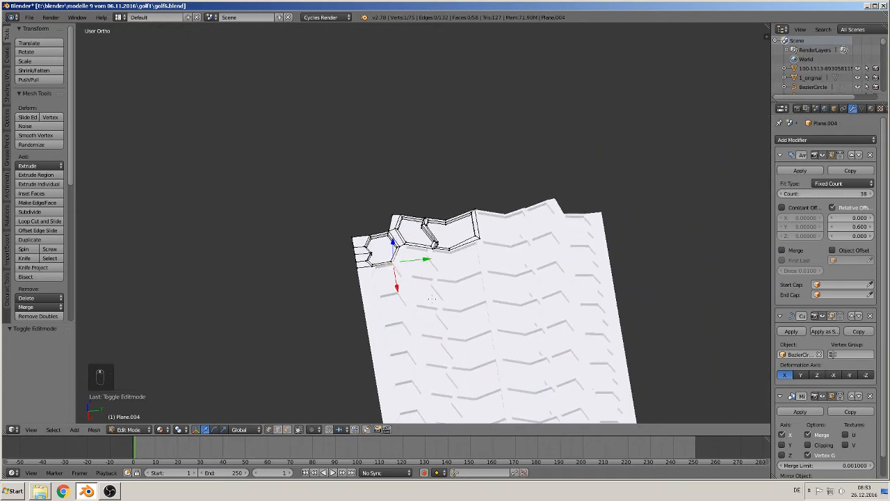
pyautogui.press('a')
pyautogui.press('a')
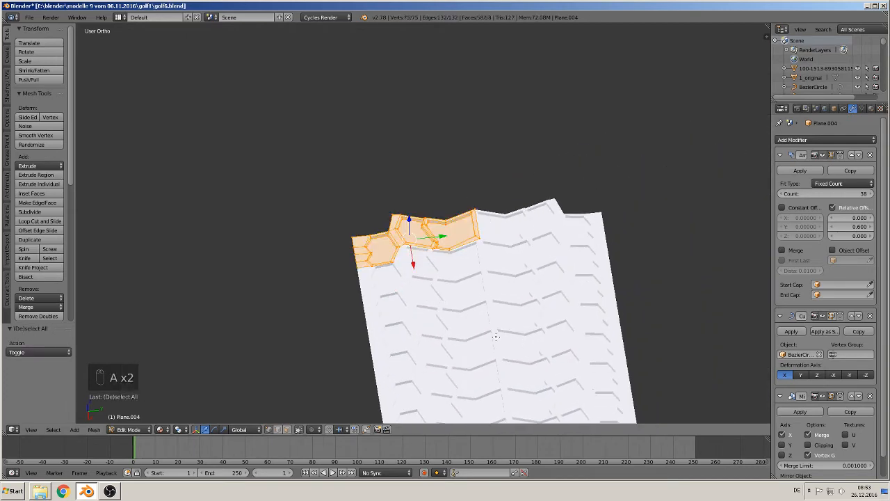
pyautogui.moveTo(496, 336); pyautogui.dragTo(532, 306, button='middle')
pyautogui.write('rx')
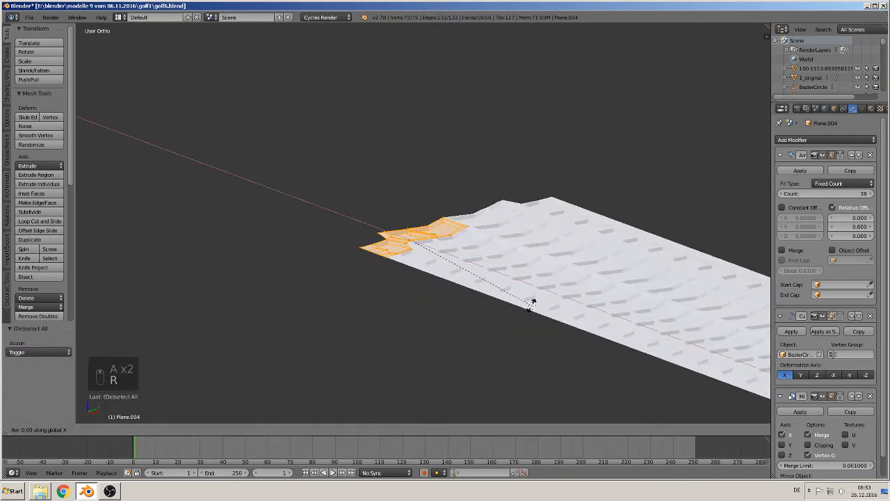
pyautogui.write('180')
pyautogui.press('Return')
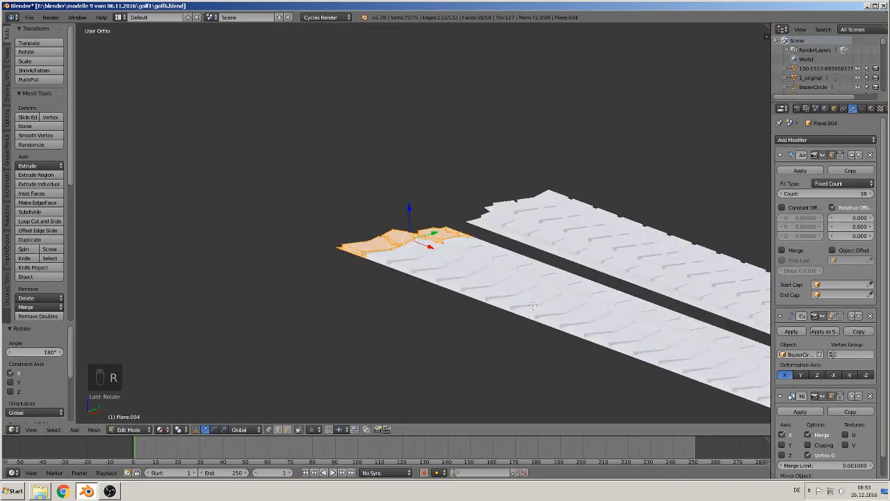
pyautogui.moveTo(531, 305); pyautogui.dragTo(451, 335, button='middle')
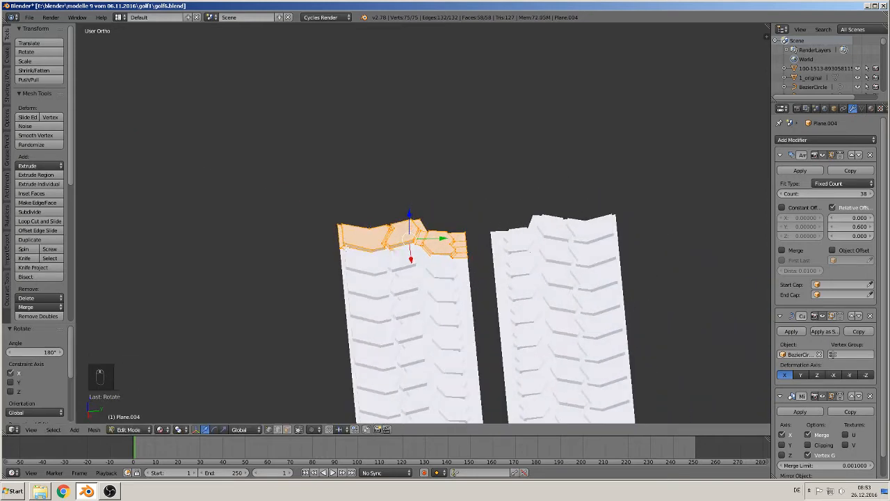
# Step: Close the gap between the mirrored halves by moving the segment about 0.055 along Y and enabling Clipping in the Mirror modifier, then return to Object Mode
pyautogui.press('g')
pyautogui.press('y')
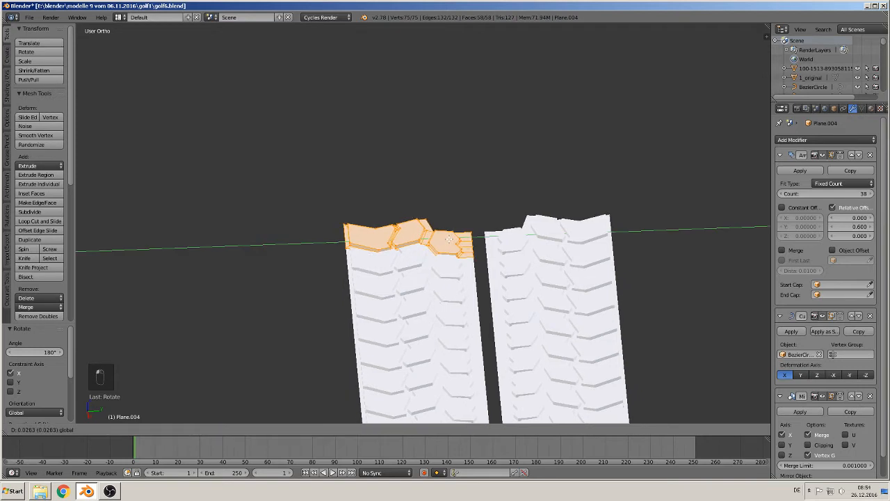
pyautogui.click(456, 240)
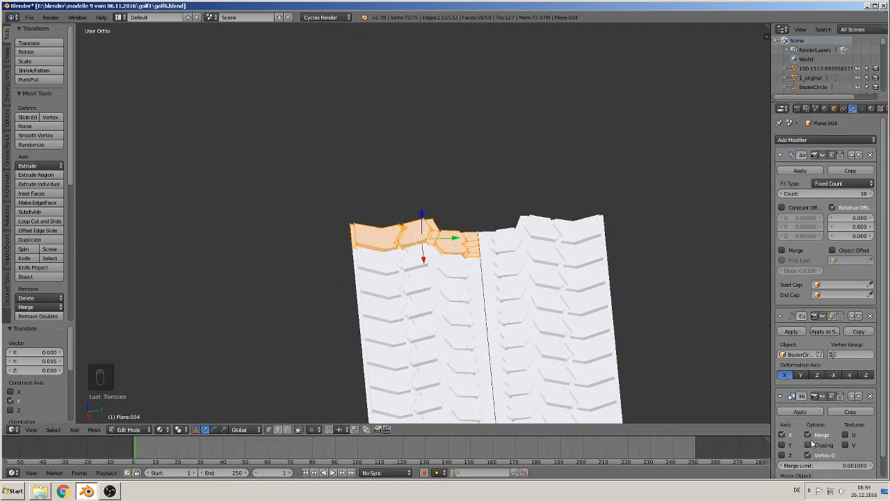
pyautogui.click(808, 445)
pyautogui.moveTo(456, 238); pyautogui.dragTo(459, 238)
pyautogui.scroll(-2, 465, 284)
pyautogui.press('Tab')
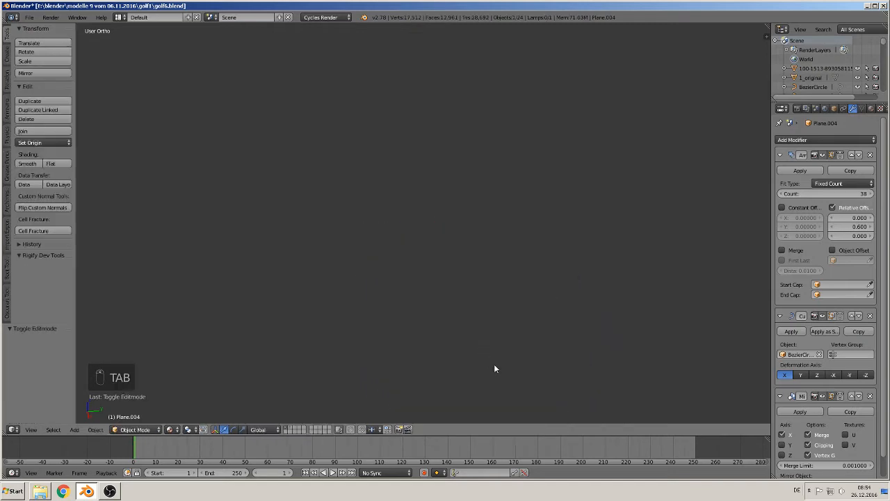
# Step: Examine the mirrored tread ring from several angles and save the file
pyautogui.scroll(-9, 515, 356)
pyautogui.moveTo(470, 334); pyautogui.dragTo(499, 299, button='middle')
pyautogui.scroll(7, 487, 299)
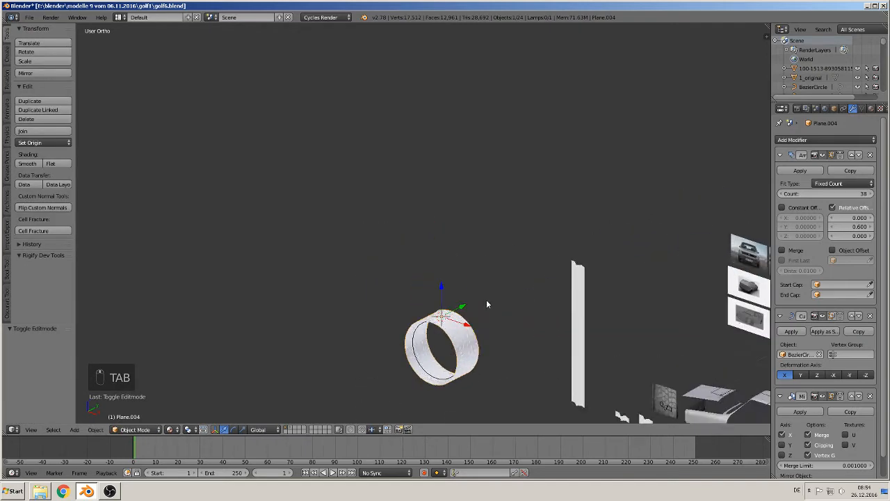
pyautogui.keyDown('shift'); pyautogui.moveTo(482, 334); pyautogui.dragTo(436, 198, button='middle'); pyautogui.keyUp('shift')
pyautogui.scroll(6, 425, 236)
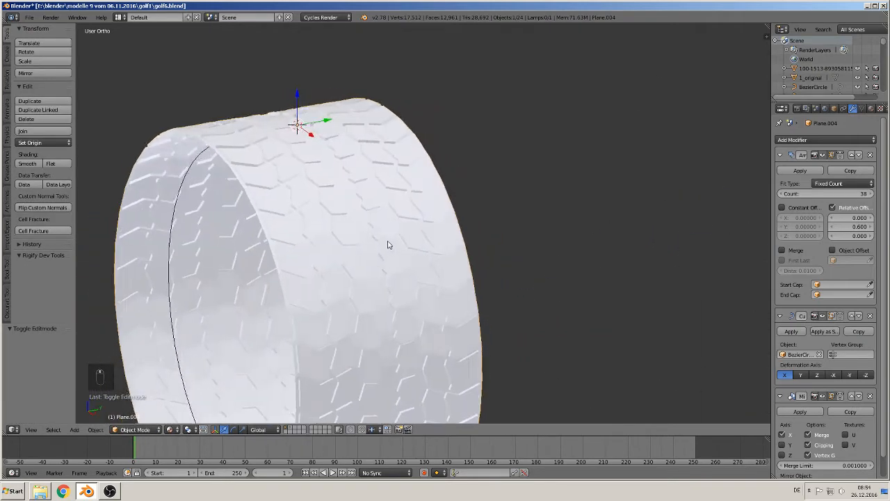
pyautogui.moveTo(373, 238); pyautogui.dragTo(333, 155, button='middle')
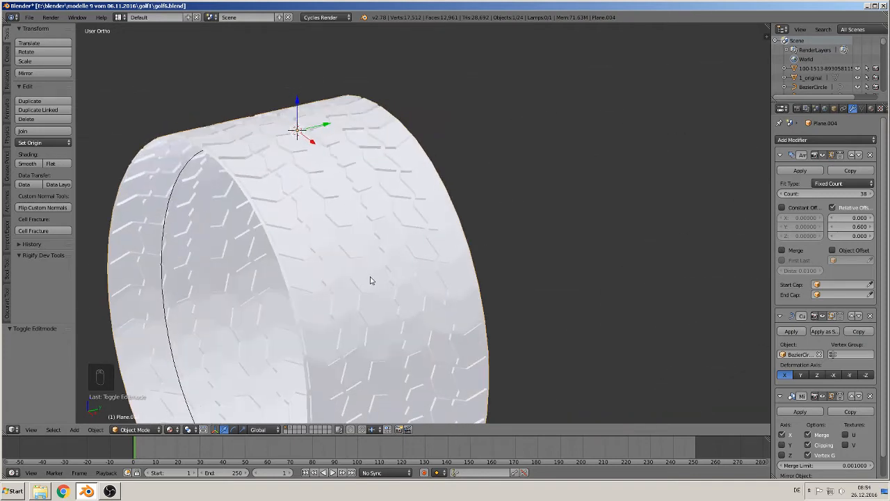
pyautogui.scroll(-7, 375, 282)
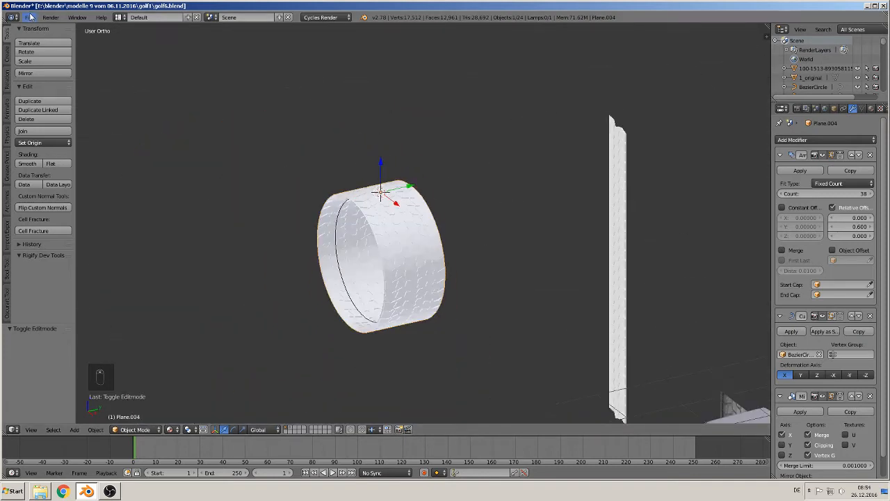
pyautogui.click(31, 16)
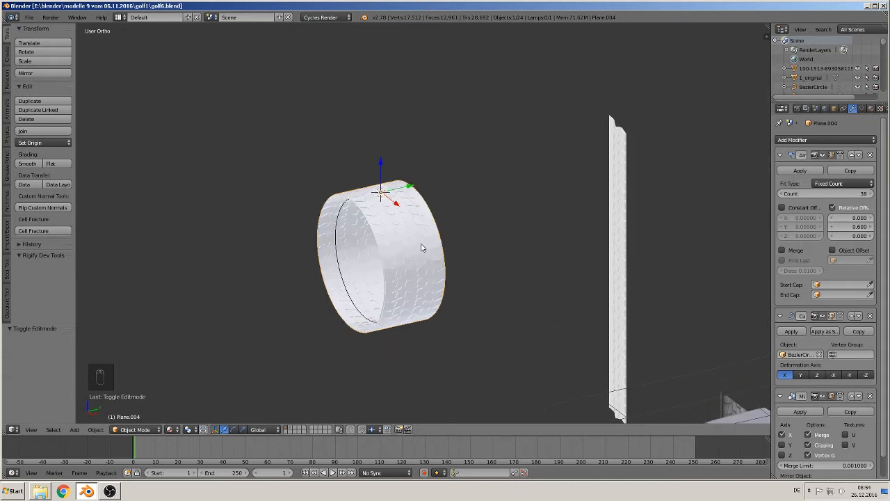
pyautogui.scroll(2, 408, 261)
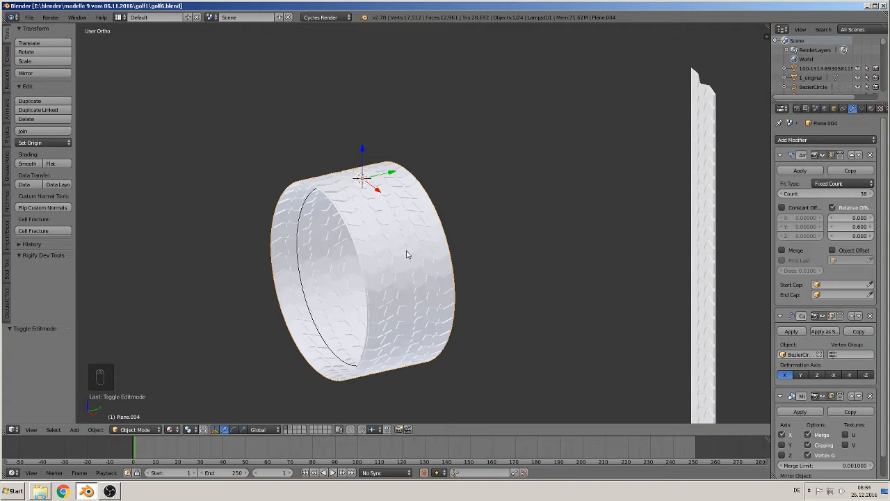
pyautogui.scroll(-5, 407, 255)
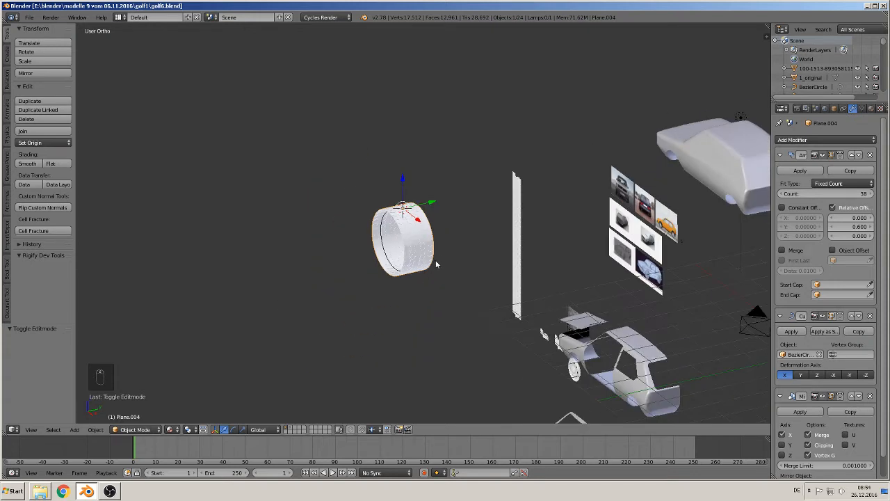
# Step: Duplicate the tread ring together with its Bezier circle and offset the copies about -3.12 along X
pyautogui.press('KP_1')
pyautogui.rightClick(427, 241)
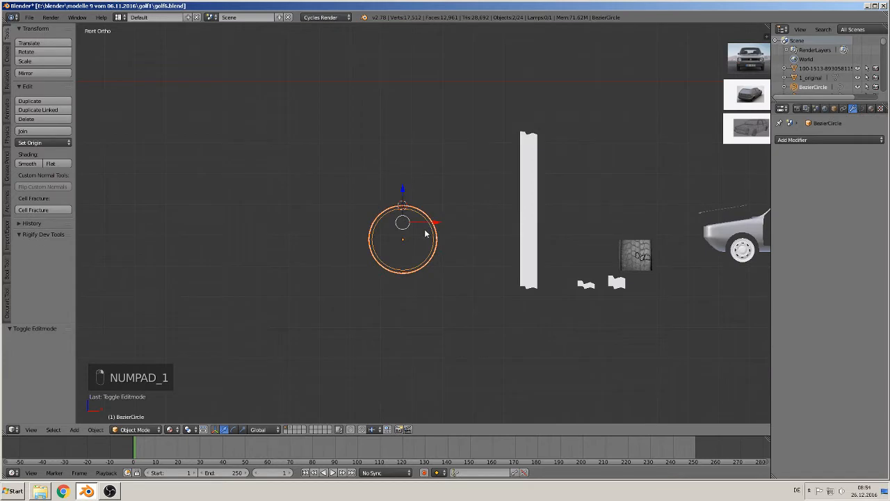
pyautogui.hotkey('shift', 'd')
pyautogui.press('x')
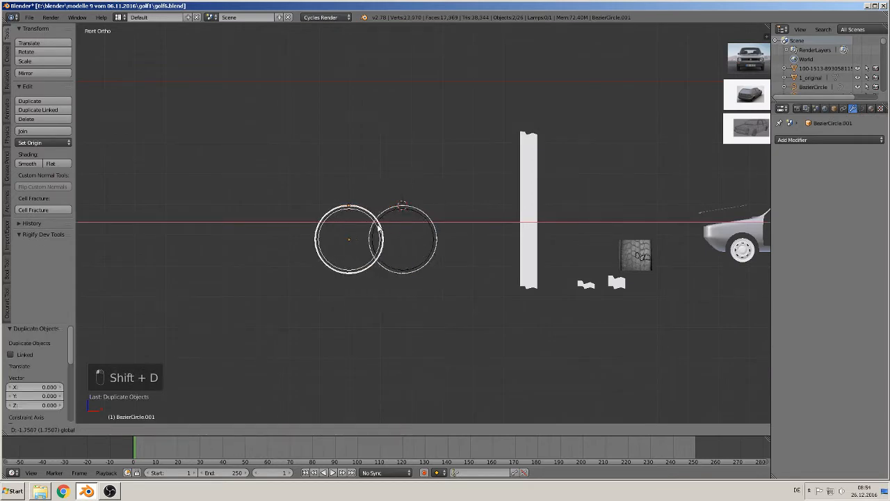
pyautogui.click(343, 227)
pyautogui.moveTo(378, 276); pyautogui.dragTo(345, 303, button='middle')
pyautogui.scroll(4, 355, 304)
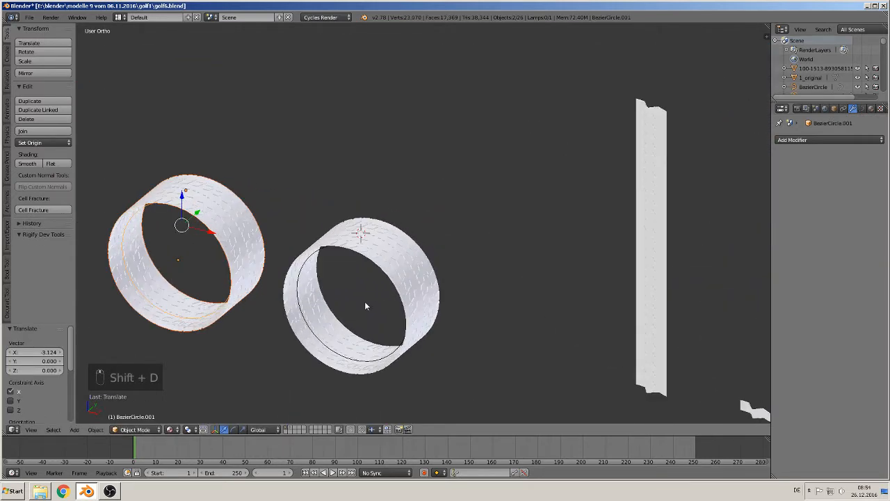
# Step: Apply the copied tread ring's Mirror, Array and Curve modifiers so the ring becomes plain mesh geometry
pyautogui.rightClick(230, 216)
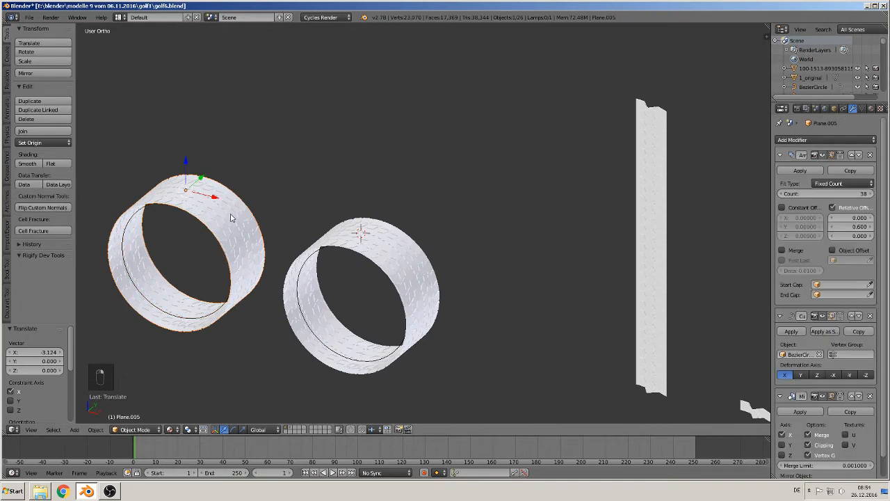
pyautogui.click(810, 413)
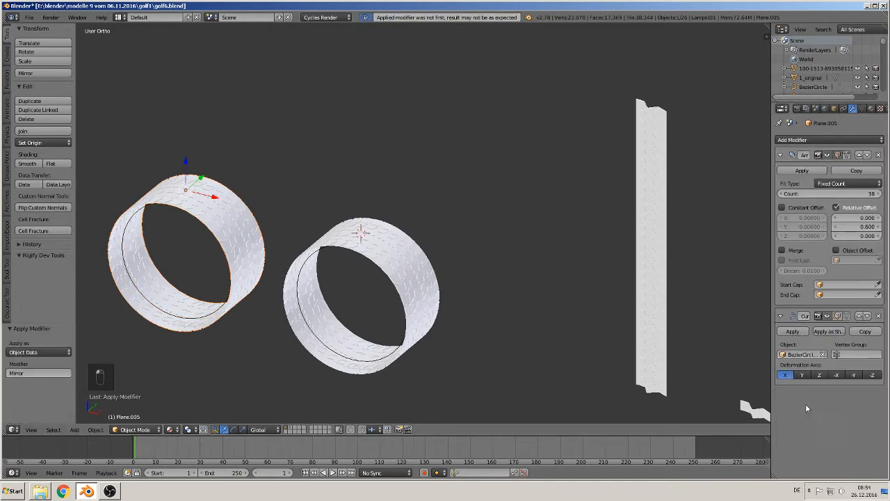
pyautogui.click(794, 332)
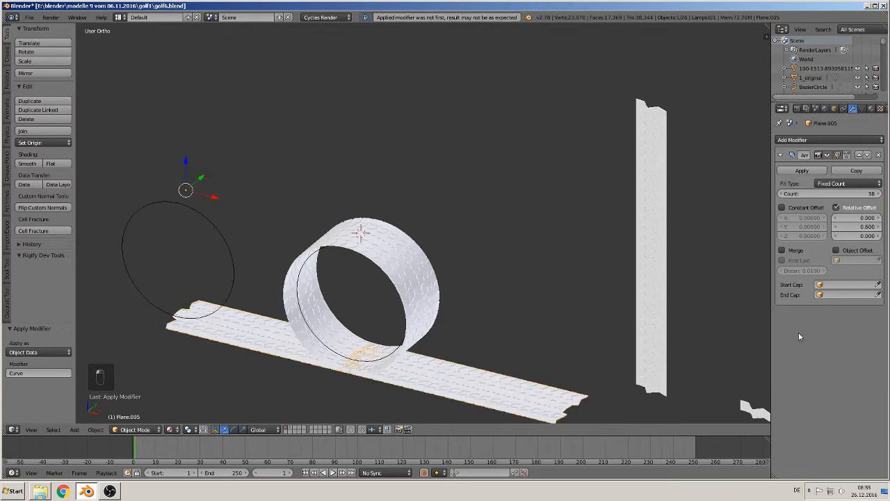
pyautogui.hotkey('ctrl', 'z')
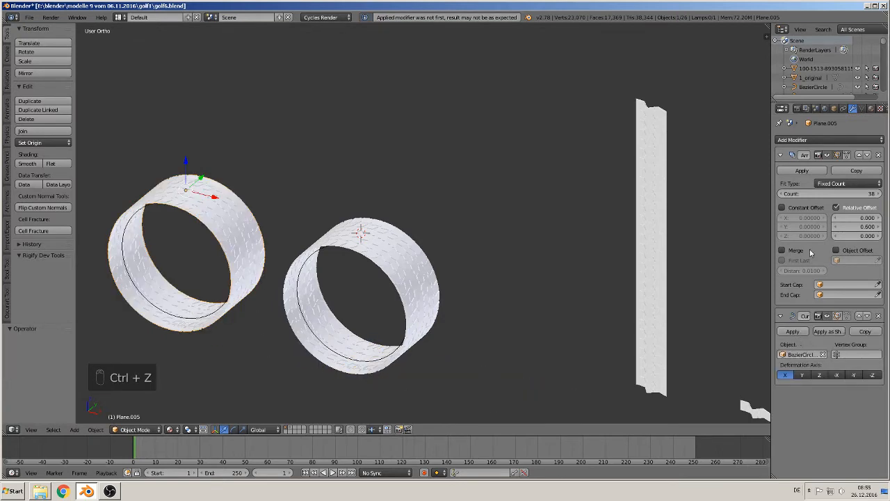
pyautogui.click(802, 171)
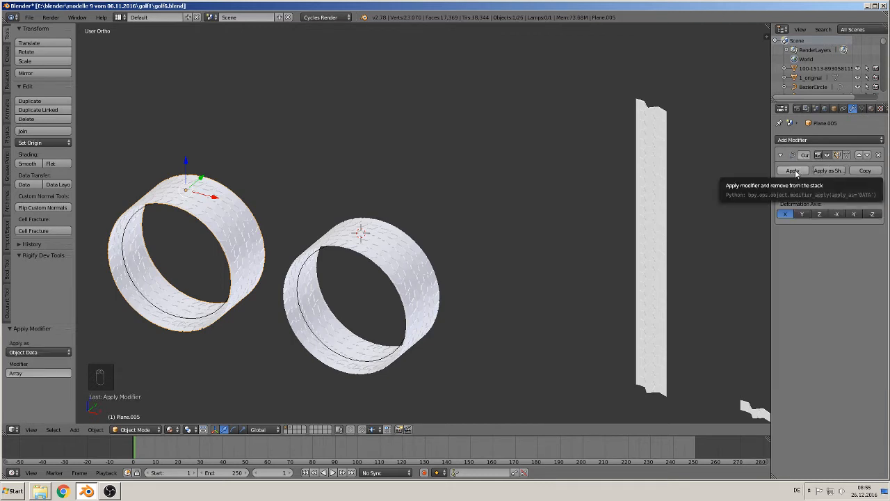
pyautogui.click(794, 172)
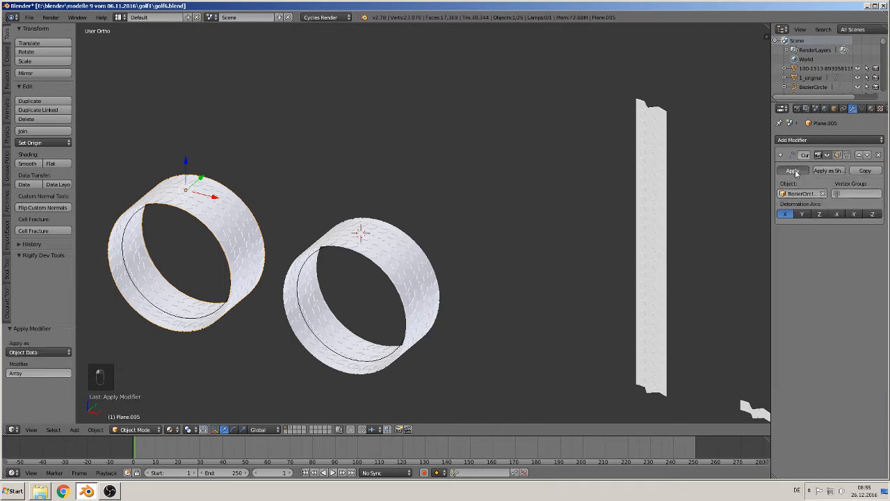
# Step: Delete the duplicated Bezier circle inside the copied tread ring
pyautogui.rightClick(126, 235)
pyautogui.press('x')
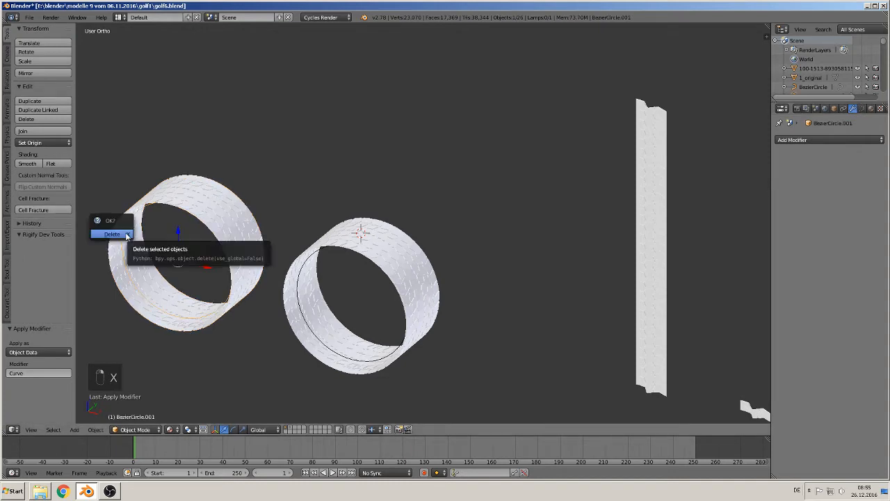
pyautogui.click(127, 236)
# Step: Examine the copied tread ring's applied mesh up close in Edit Mode, then return to Object Mode
pyautogui.keyDown('shift'); pyautogui.moveTo(174, 237); pyautogui.dragTo(512, 174, button='middle'); pyautogui.keyUp('shift')
pyautogui.scroll(4, 487, 222)
pyautogui.rightClick(512, 174)
pyautogui.press('Tab')
pyautogui.scroll(2, 519, 230)
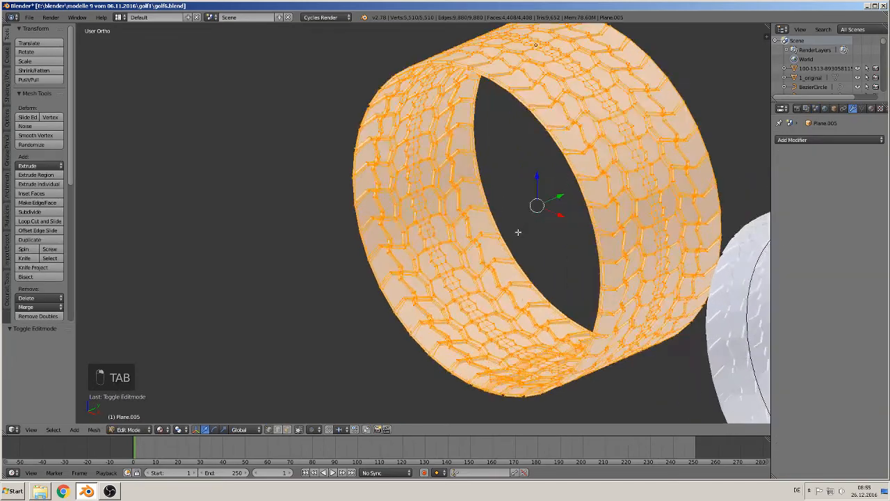
pyautogui.moveTo(519, 231)
pyautogui.mouseDown(button='middle')
pyautogui.moveTo(477, 256)
pyautogui.moveTo(393, 230)
pyautogui.moveTo(388, 218)
pyautogui.moveTo(495, 256)
pyautogui.moveTo(535, 228)
pyautogui.mouseUp(button='middle')
pyautogui.scroll(4, 535, 228)
pyautogui.scroll(-5, 533, 228)
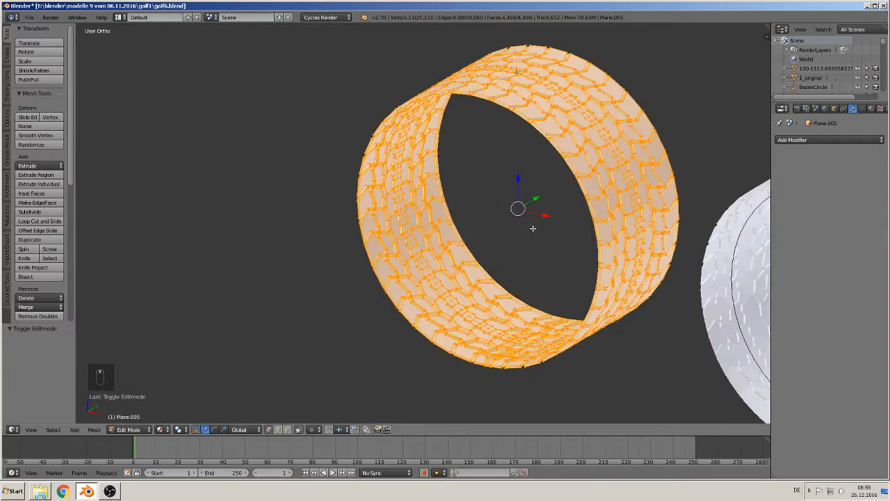
pyautogui.scroll(-2, 533, 229)
pyautogui.press('Tab')
pyautogui.scroll(-2, 533, 234)
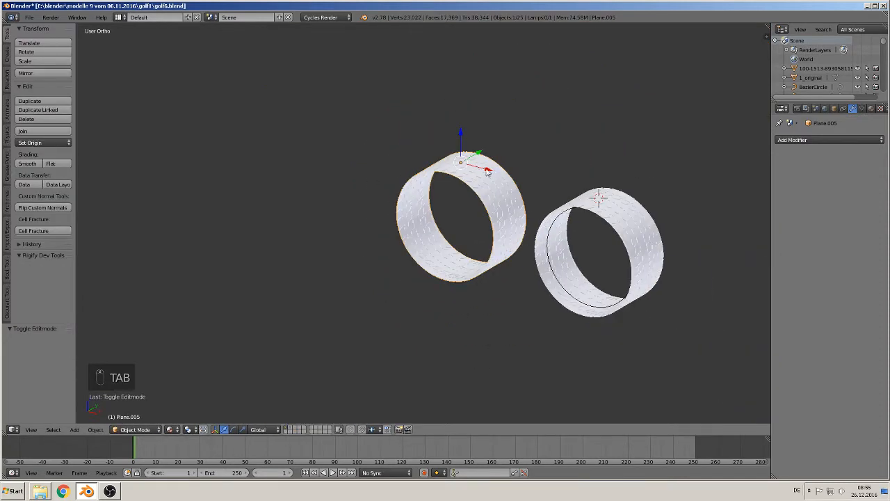
# Step: Move the copied tread ring away from the original, about -2.92 along X and -1.94 along Y
pyautogui.moveTo(488, 171); pyautogui.dragTo(318, 133)
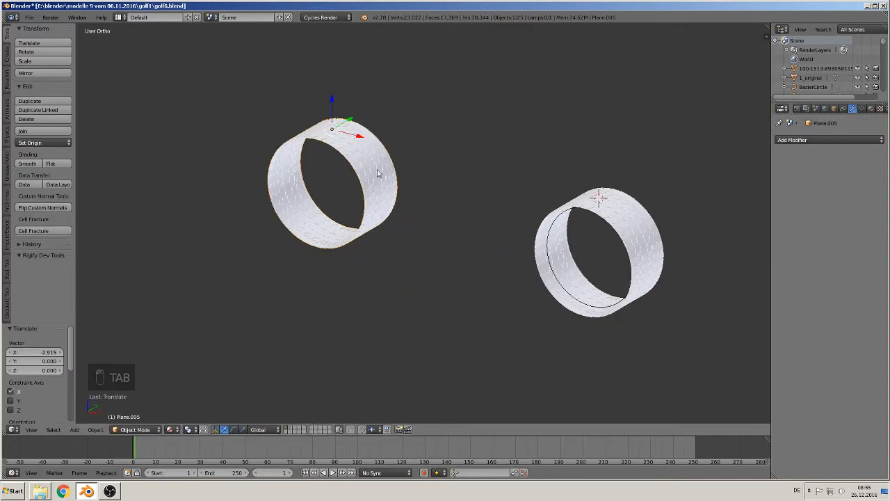
pyautogui.moveTo(392, 176); pyautogui.dragTo(358, 178, button='middle')
pyautogui.moveTo(367, 129); pyautogui.dragTo(270, 148)
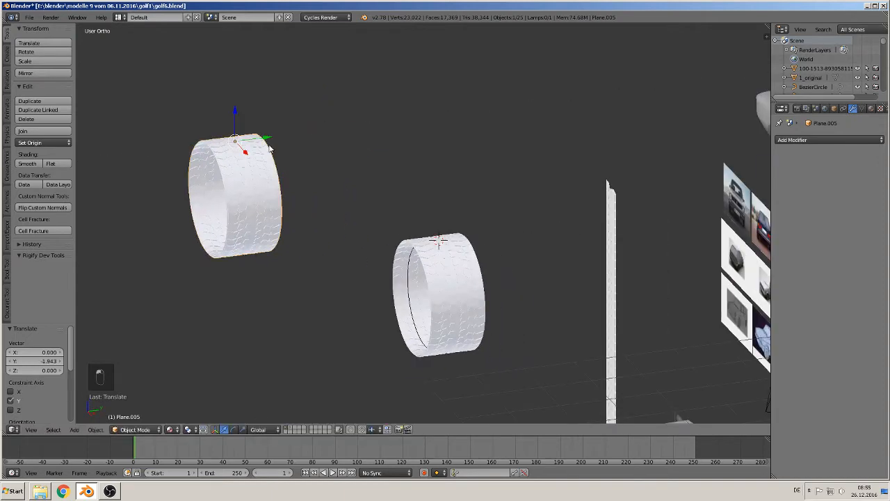
# Step: Place the 3D cursor at the copied ring's centre in front view, add a Lattice there and scale it by about 2.36
pyautogui.press('KP_1')
pyautogui.scroll(1, 339, 202)
pyautogui.keyDown('shift'); pyautogui.moveTo(355, 241); pyautogui.dragTo(559, 232, button='middle'); pyautogui.keyUp('shift')
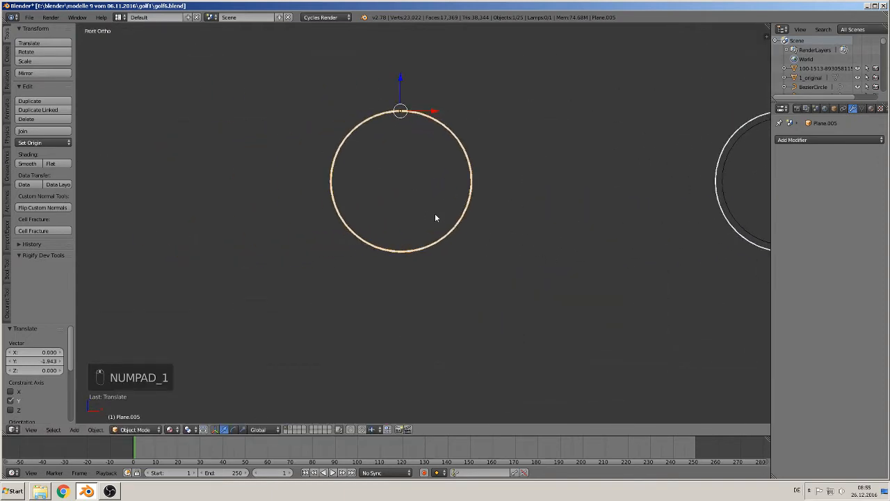
pyautogui.click(400, 179)
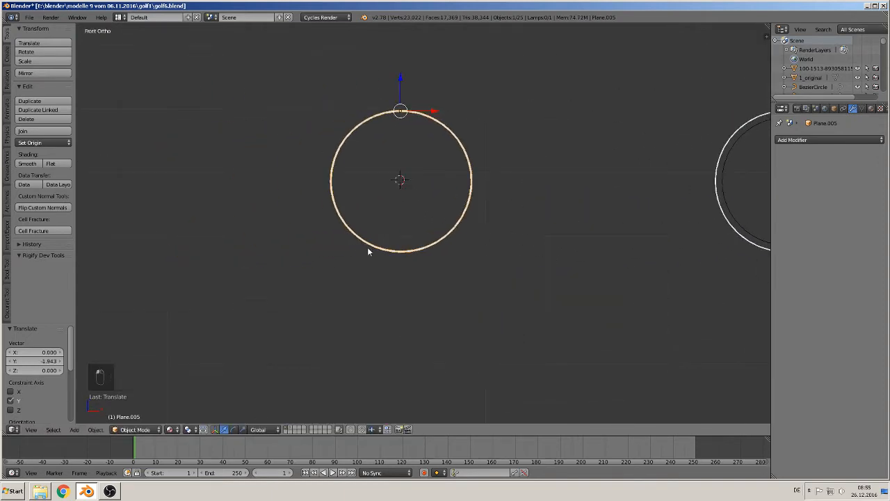
pyautogui.click(74, 430)
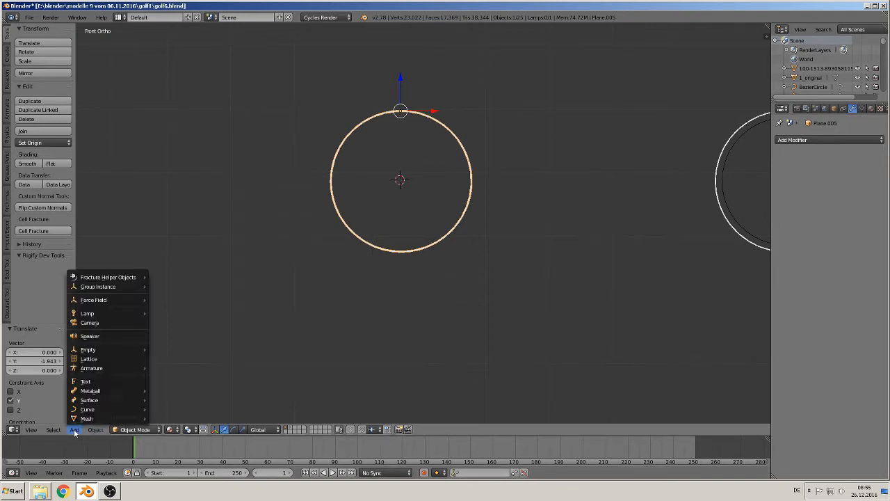
pyautogui.click(91, 359)
pyautogui.press('s')
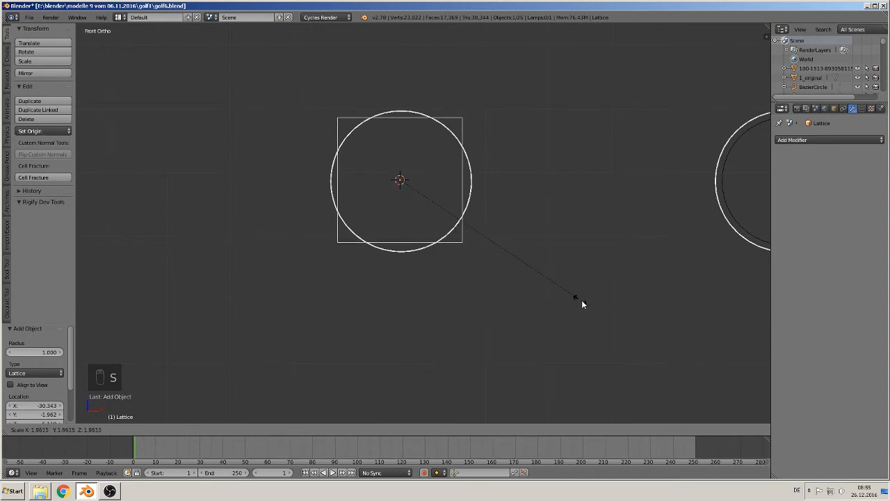
pyautogui.click(612, 330)
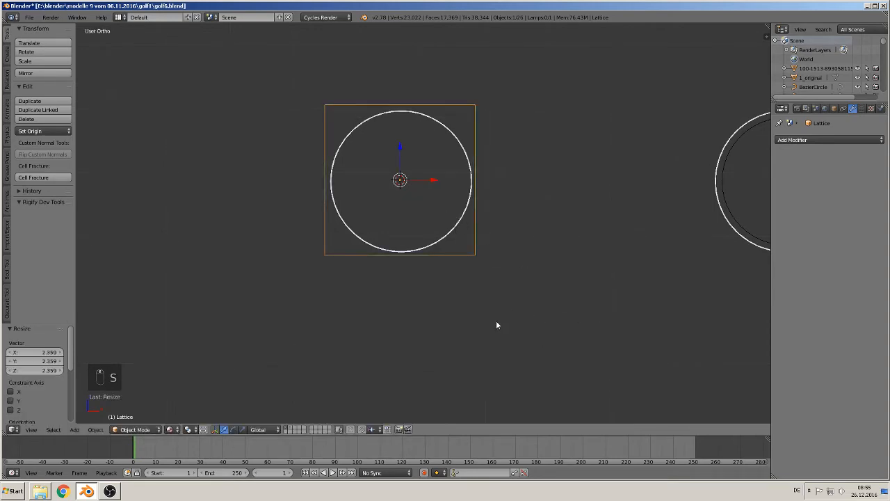
# Step: Move the lattice along Y by about -1.85 and a further -0.12 to centre it around the copied tread ring
pyautogui.moveTo(495, 324); pyautogui.dragTo(385, 320, button='middle')
pyautogui.moveTo(431, 181); pyautogui.dragTo(315, 191)
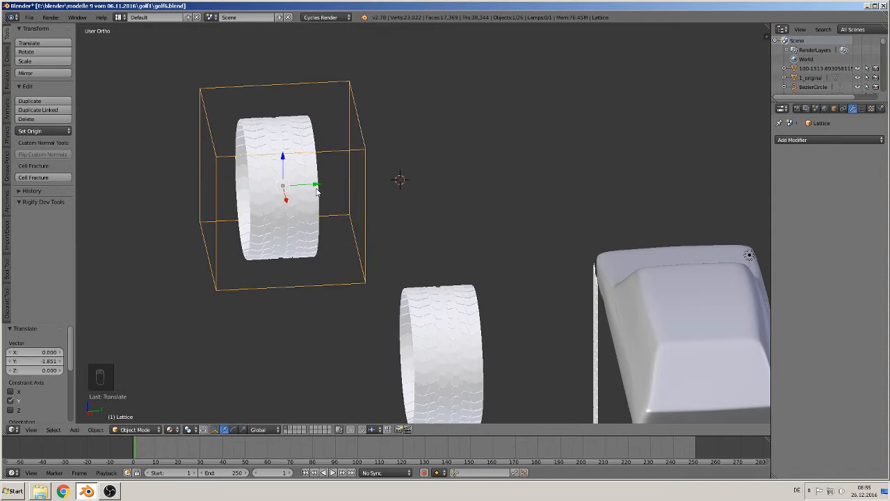
pyautogui.press('KP_7')
pyautogui.moveTo(283, 153); pyautogui.dragTo(284, 164)
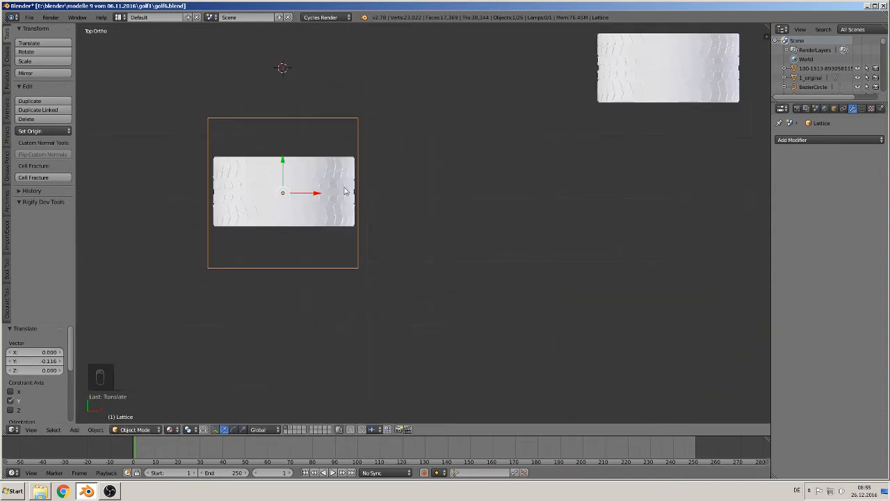
# Step: Scale the lattice along Y by about 0.51 to fit the tread width and shift it about 0.015 along Y
pyautogui.press('s')
pyautogui.press('y')
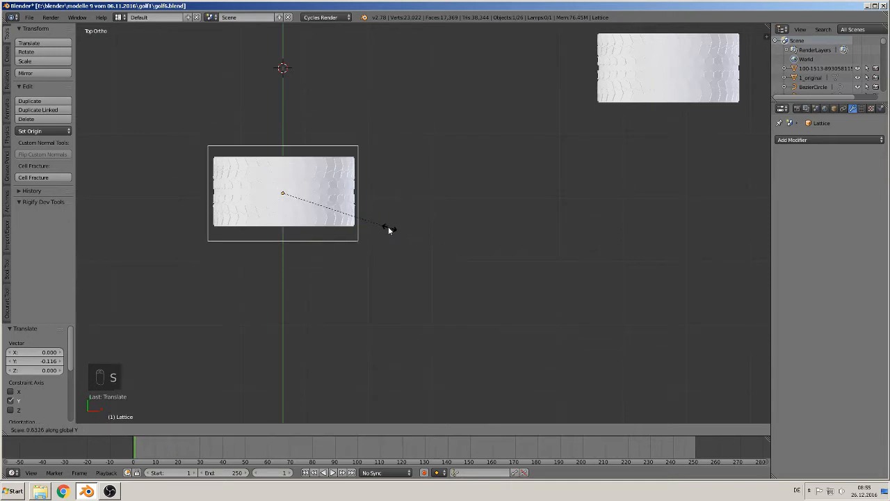
pyautogui.click(370, 221)
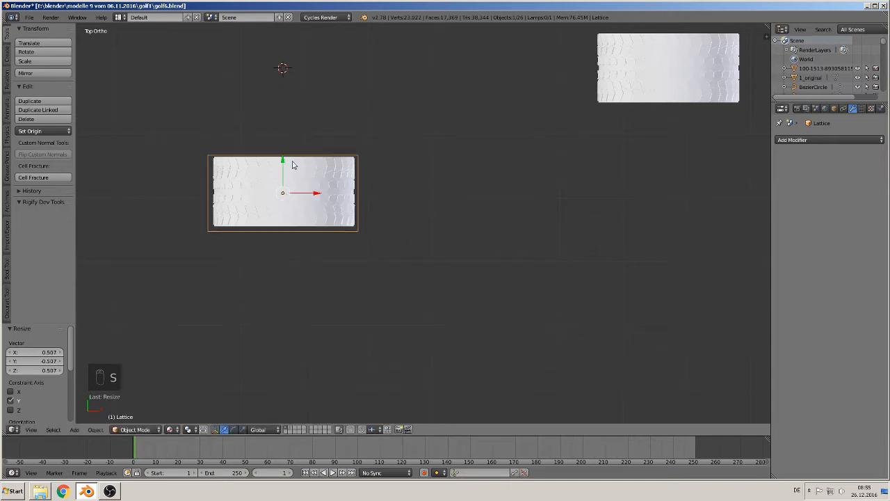
pyautogui.moveTo(282, 162); pyautogui.dragTo(281, 164)
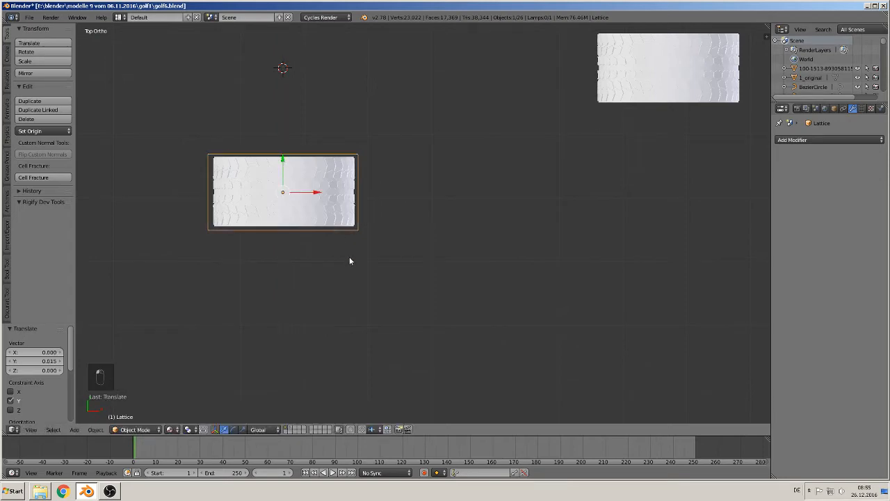
pyautogui.moveTo(350, 258); pyautogui.dragTo(366, 180, button='middle')
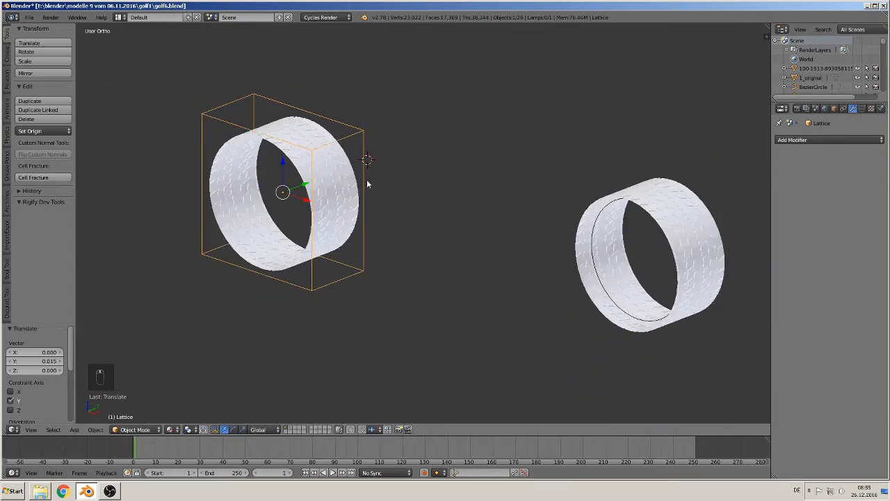
# Step: Set the lattice's resolution to 8 points in U and 5 points in V
pyautogui.click(862, 109)
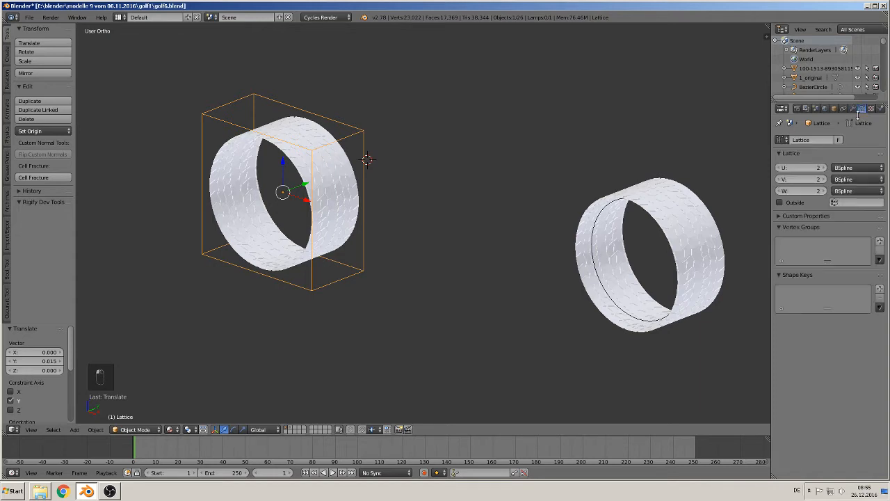
pyautogui.scroll(2, 417, 221)
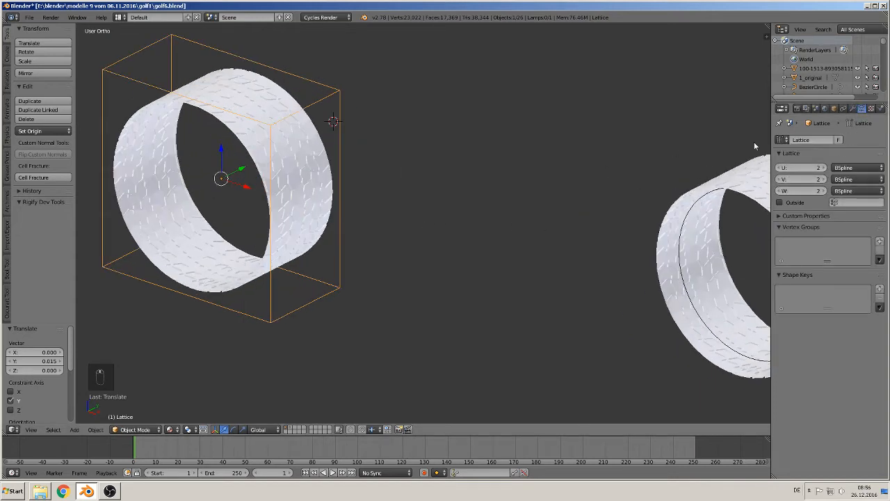
pyautogui.click(825, 167)
pyautogui.click(825, 168)
pyautogui.click(826, 167)
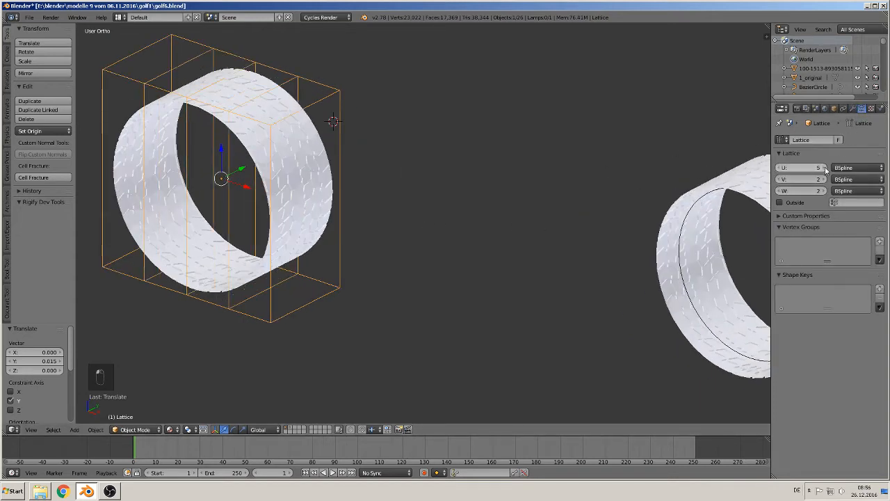
pyautogui.click(825, 168)
pyautogui.click(825, 168)
pyautogui.click(826, 167)
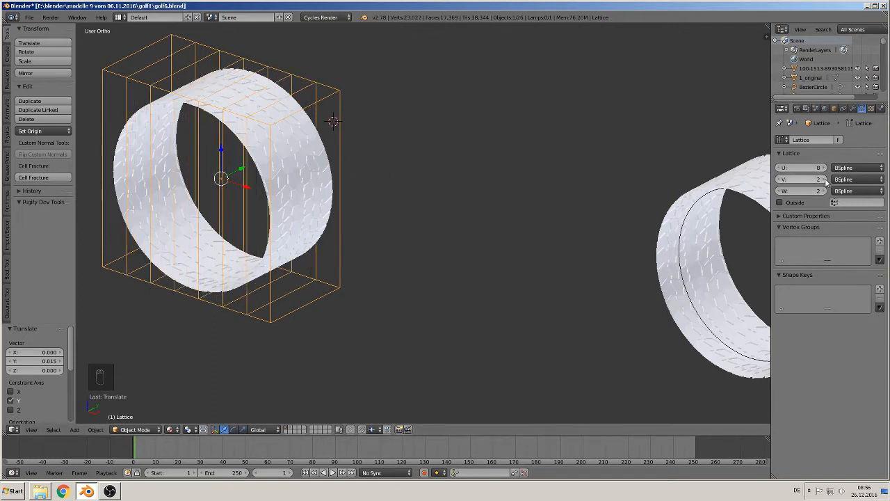
pyautogui.click(826, 178)
pyautogui.click(825, 179)
pyautogui.click(825, 179)
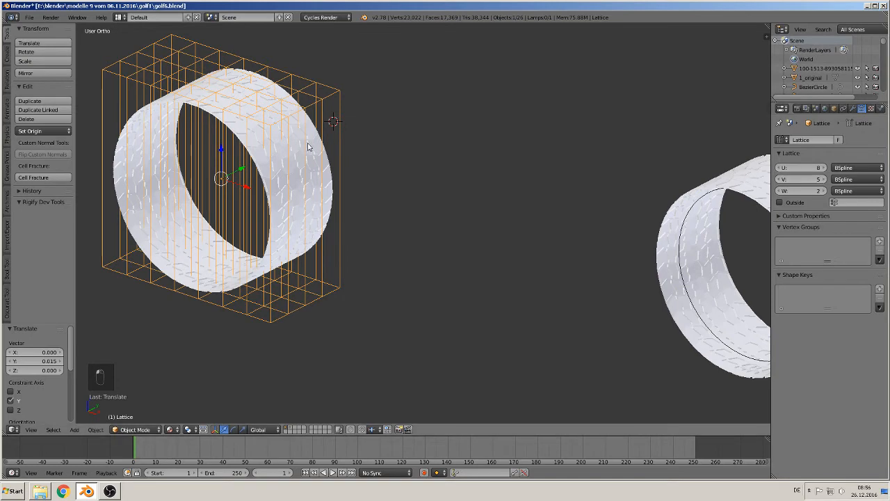
# Step: Add a Lattice modifier to the tread ring inside the cage and set its object to Lattice
pyautogui.moveTo(308, 145); pyautogui.dragTo(499, 179, button='middle')
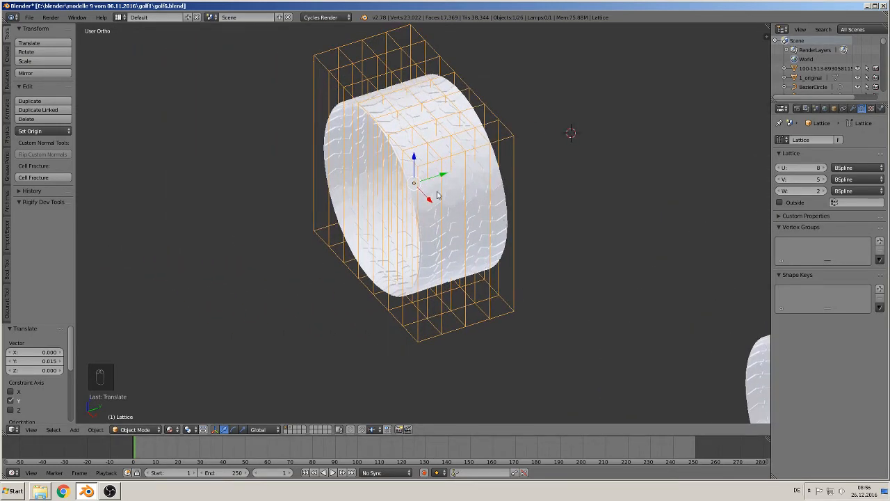
pyautogui.rightClick(476, 175)
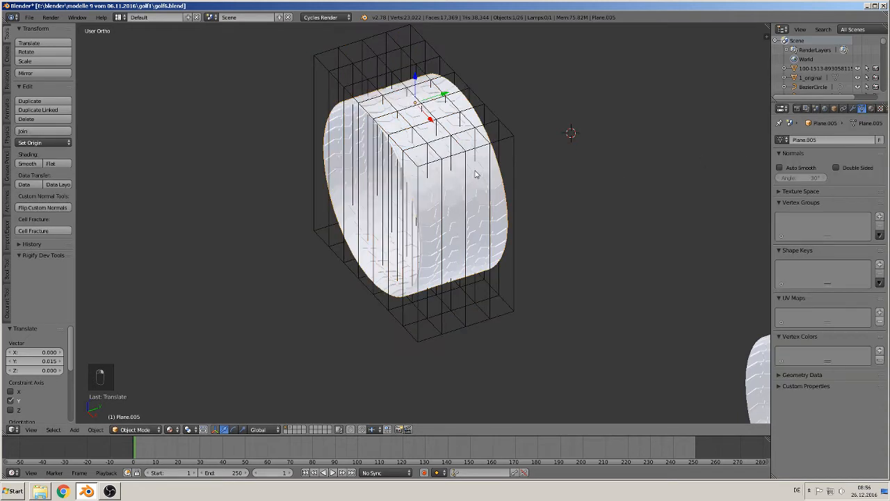
pyautogui.click(853, 109)
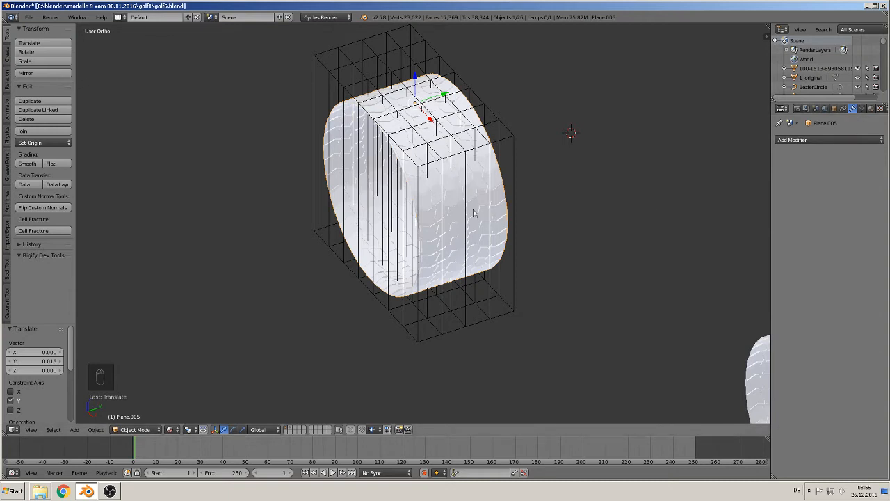
pyautogui.click(820, 140)
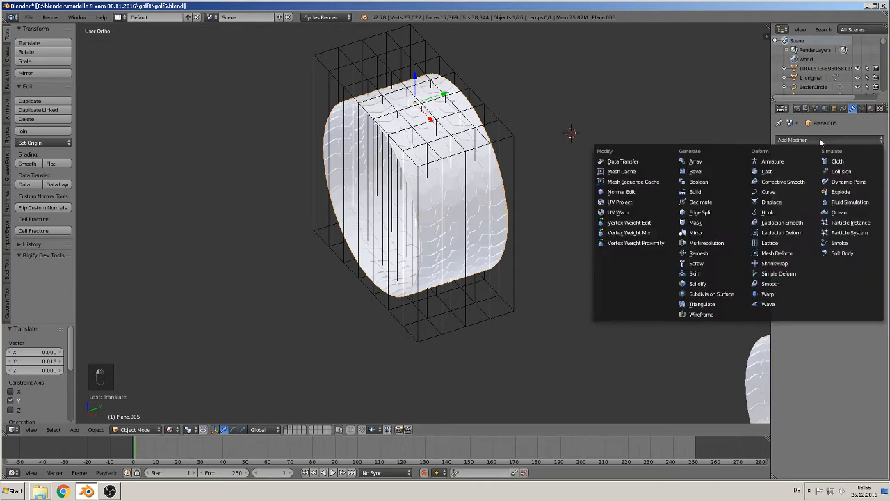
pyautogui.click(769, 243)
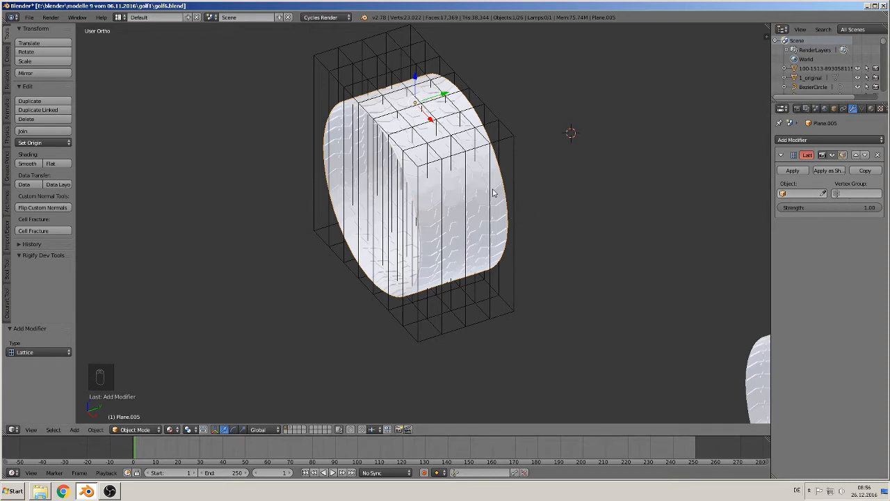
pyautogui.hotkey('ctrl', 'z')
pyautogui.hotkey('ctrl', 'shift', 'z')
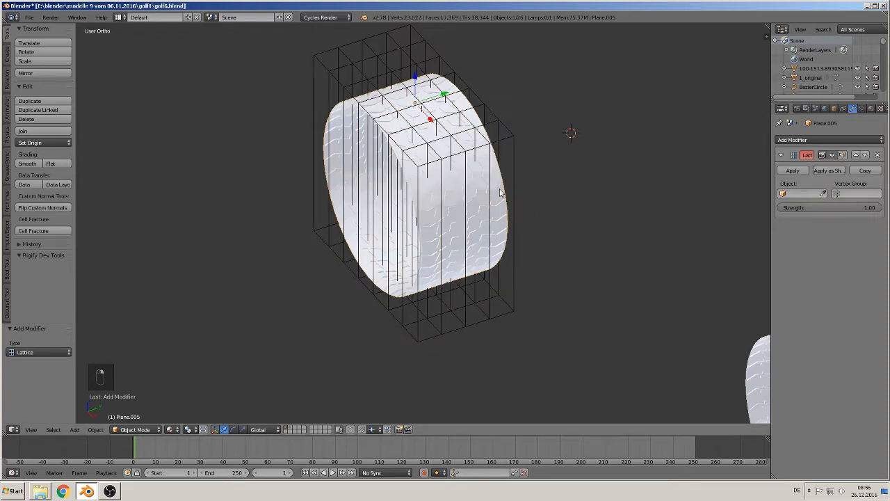
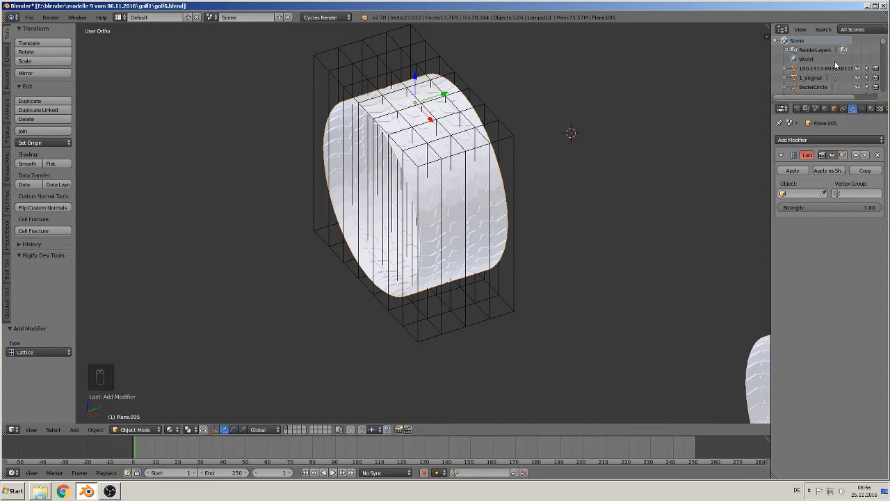
pyautogui.press('KP_Decimal')
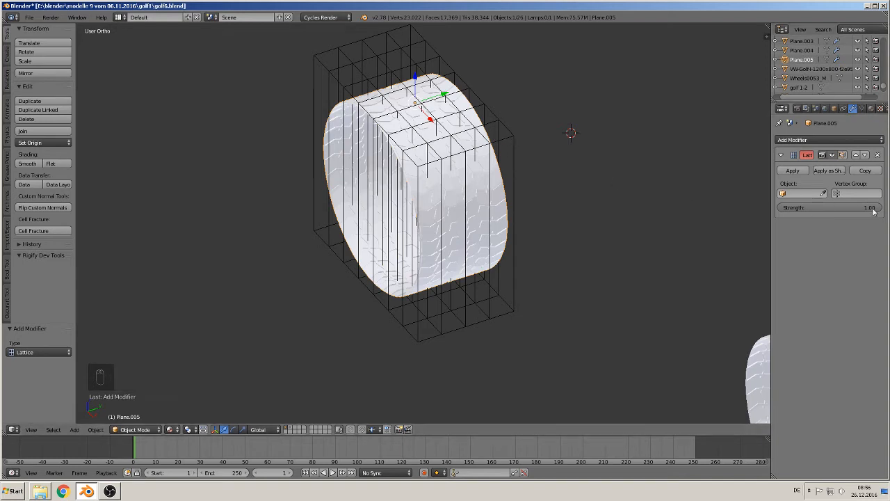
pyautogui.click(799, 194)
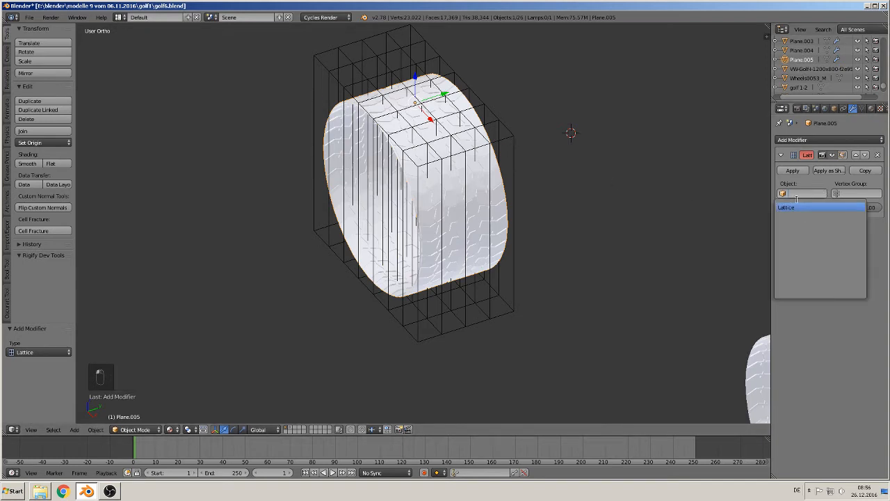
pyautogui.click(795, 207)
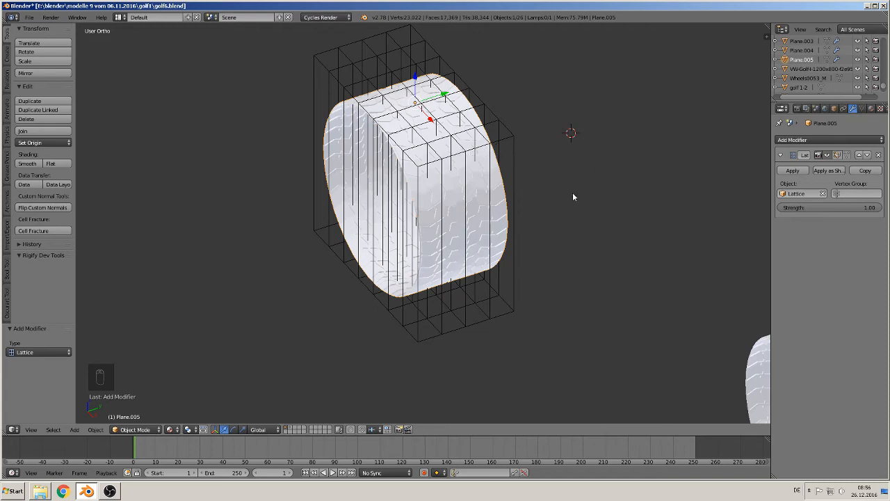
# Step: Select the lattice together with its tread ring and move both about 5.05 units in the negative Y direction
pyautogui.rightClick(500, 195)
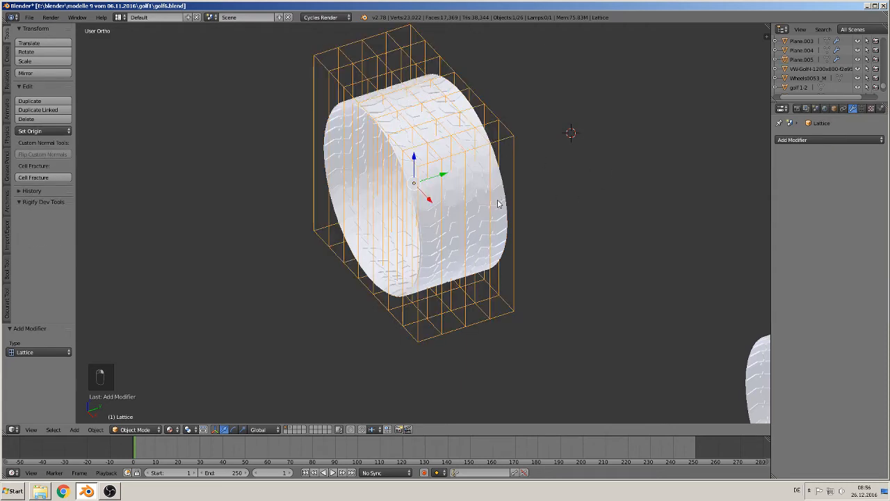
pyautogui.moveTo(501, 199); pyautogui.dragTo(601, 215, button='middle')
pyautogui.press('KP_1')
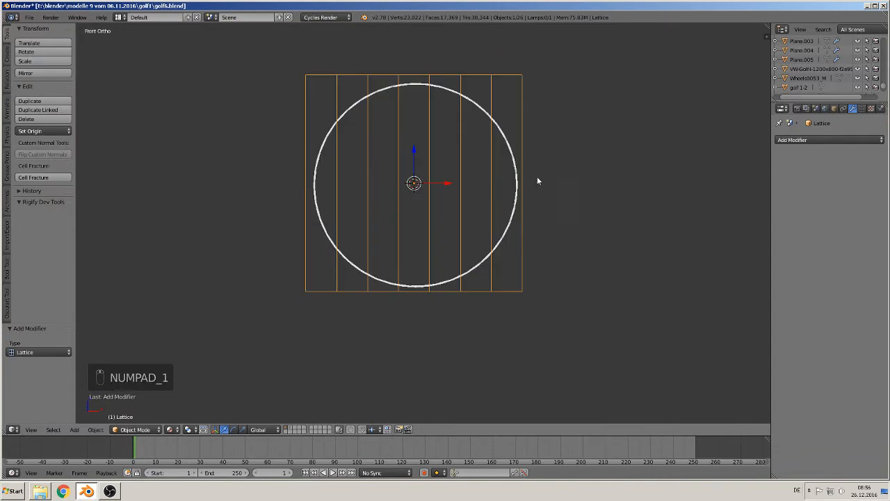
pyautogui.scroll(2, 537, 178)
pyautogui.scroll(-2, 526, 231)
pyautogui.moveTo(511, 275); pyautogui.dragTo(475, 294, button='middle')
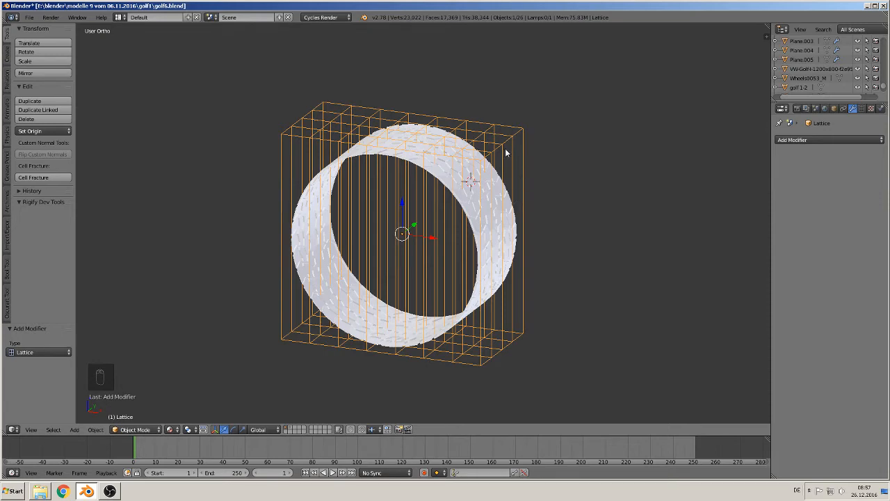
pyautogui.moveTo(506, 152); pyautogui.dragTo(420, 165, button='middle')
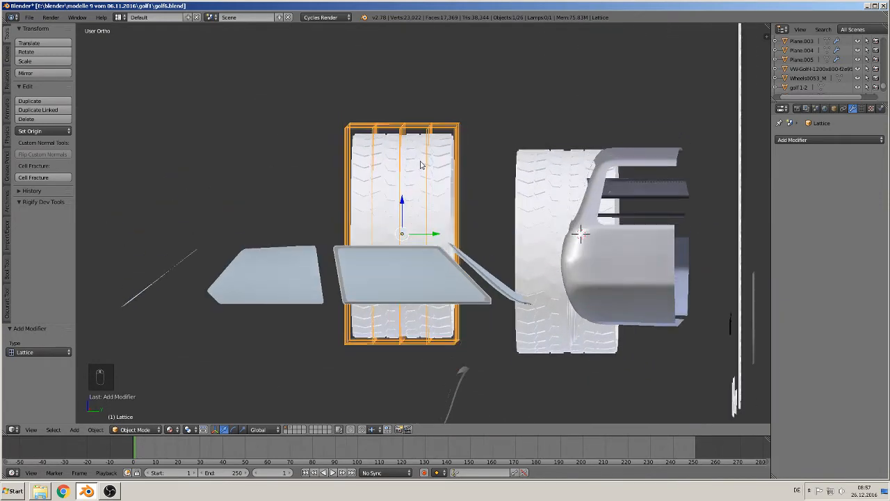
pyautogui.rightClick(425, 171)
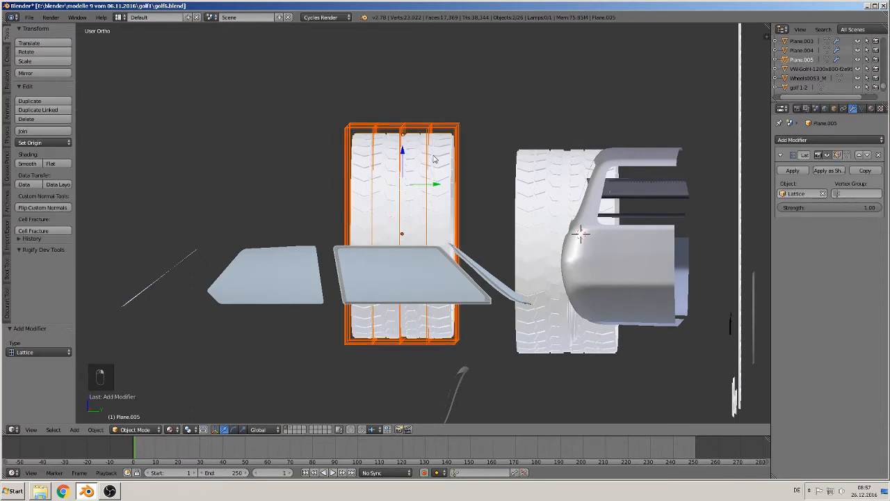
pyautogui.scroll(-4, 439, 174)
pyautogui.moveTo(445, 203); pyautogui.dragTo(222, 203)
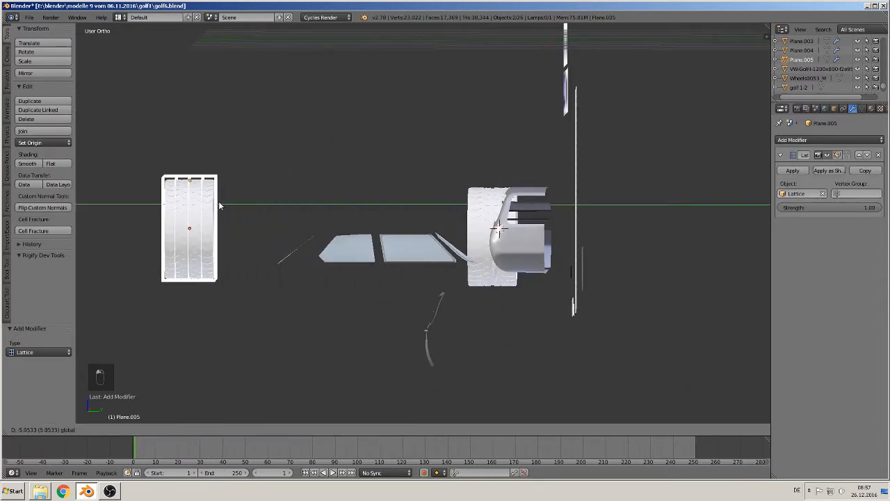
# Step: Duplicate the tread ring and its lattice, and move the copies about 4.56 units further along negative Y
pyautogui.keyDown('shift'); pyautogui.moveTo(222, 203); pyautogui.dragTo(571, 204, button='middle'); pyautogui.keyUp('shift')
pyautogui.hotkey('shift', 'd')
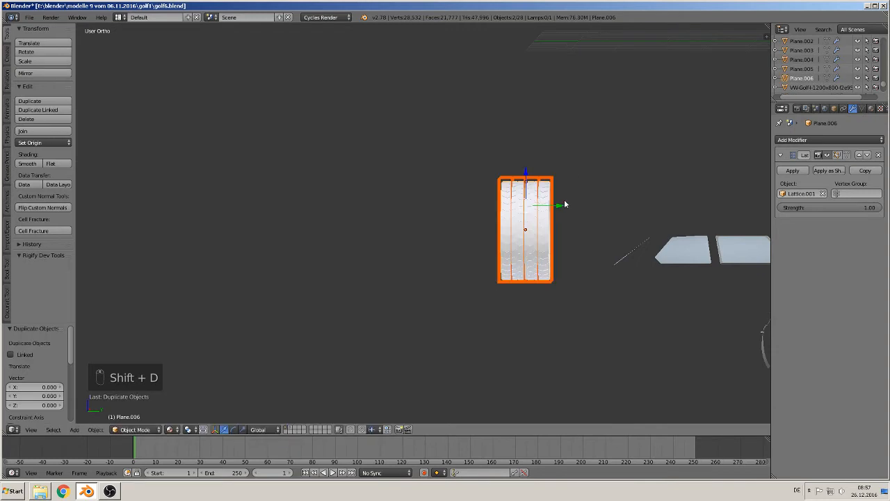
pyautogui.click(353, 208)
pyautogui.keyDown('shift'); pyautogui.moveTo(394, 200); pyautogui.dragTo(453, 225, button='middle'); pyautogui.keyUp('shift')
pyautogui.scroll(4, 591, 190)
pyautogui.scroll(1, 463, 218)
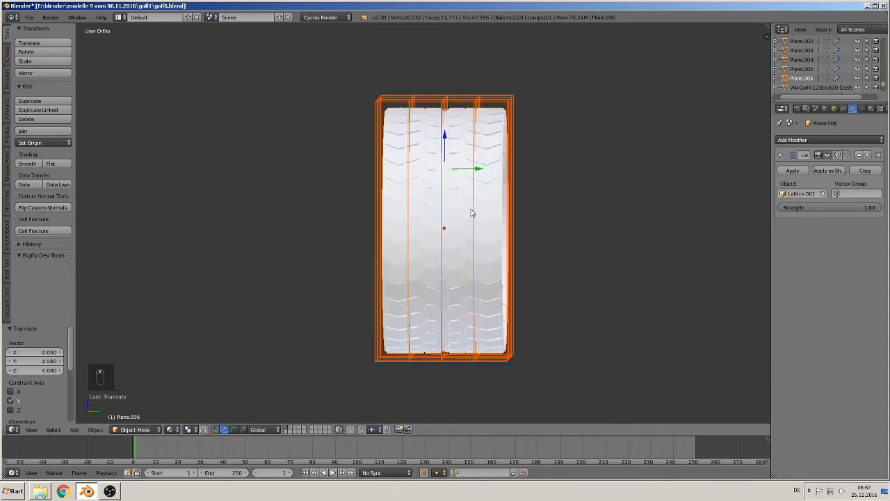
# Step: In the duplicated lattice's edit mode, select all points on the positive Y side and scale them to about 0.682
pyautogui.rightClick(492, 105)
pyautogui.press('Tab')
pyautogui.moveTo(506, 144); pyautogui.dragTo(512, 155, button='middle')
pyautogui.press('KP_1')
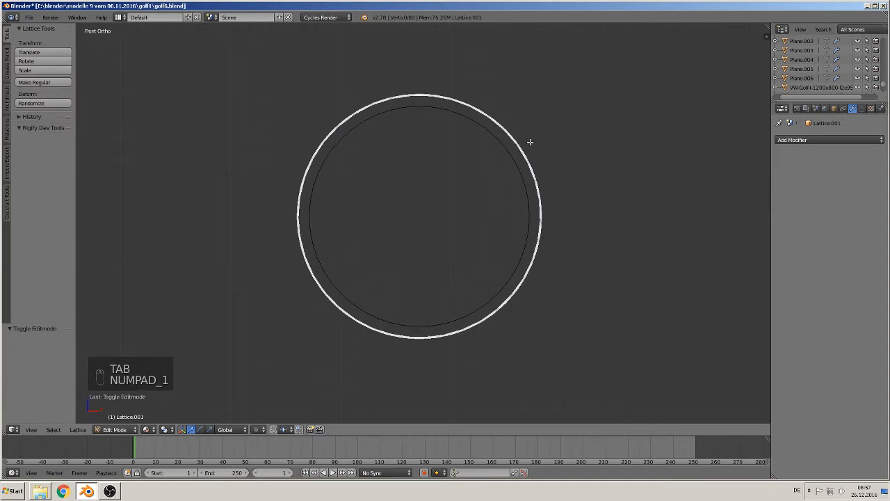
pyautogui.press('KP_3')
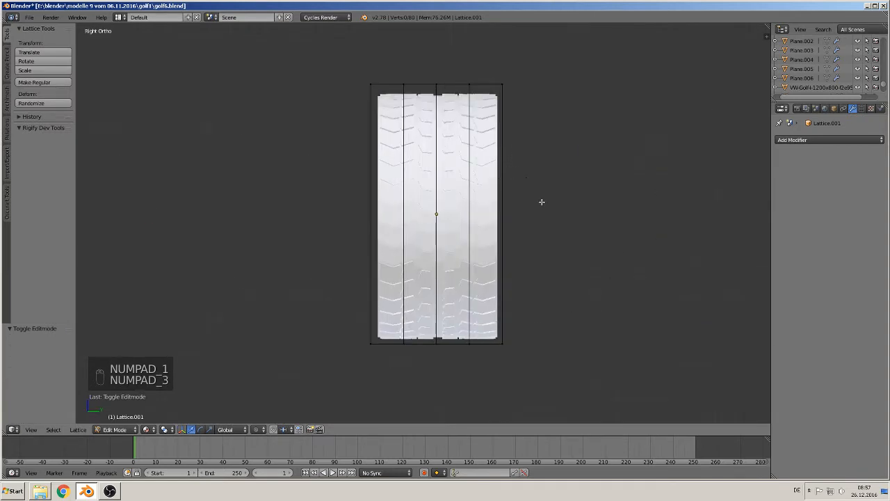
pyautogui.press('b')
pyautogui.moveTo(540, 365); pyautogui.dragTo(490, 60)
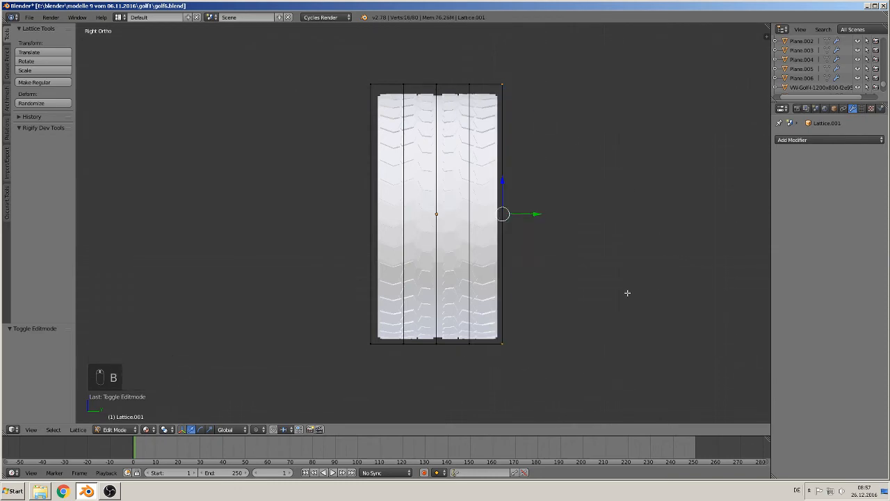
pyautogui.moveTo(627, 293); pyautogui.dragTo(609, 315, button='middle')
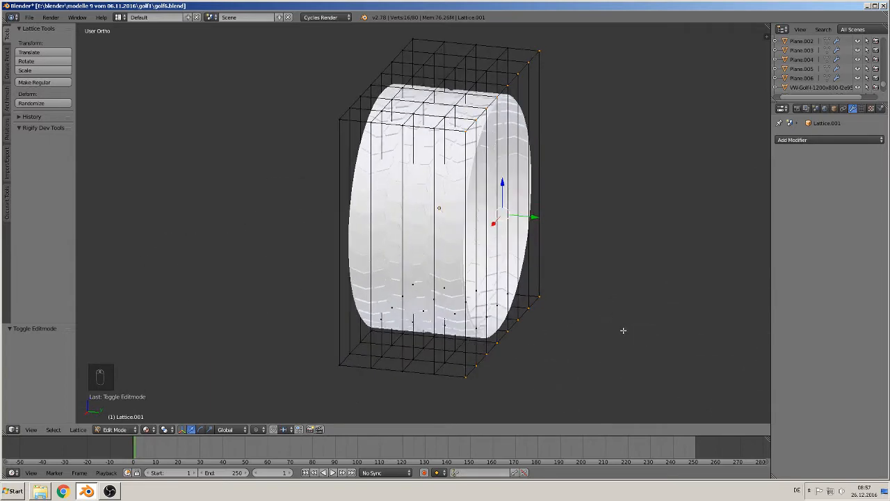
pyautogui.press('s')
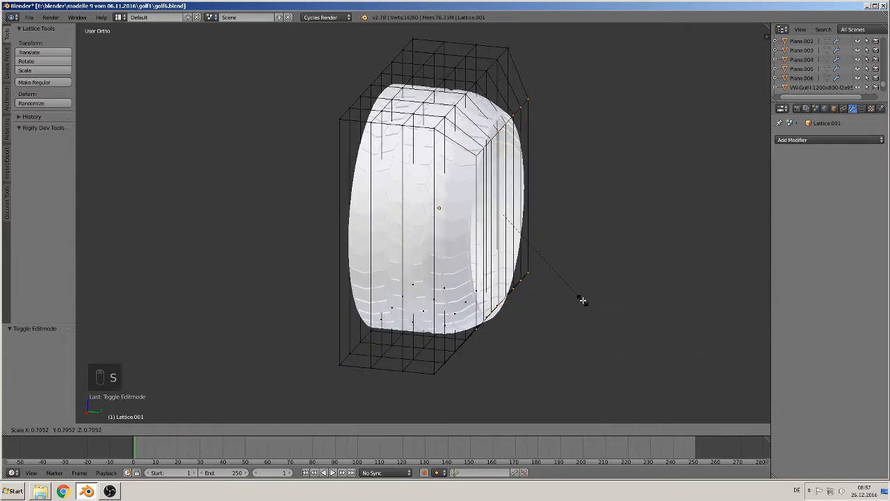
pyautogui.click(580, 300)
# Step: Move the scaled positive-Y lattice points about 0.232 inward along Y to round that tire shoulder
pyautogui.moveTo(582, 284); pyautogui.dragTo(603, 256, button='middle')
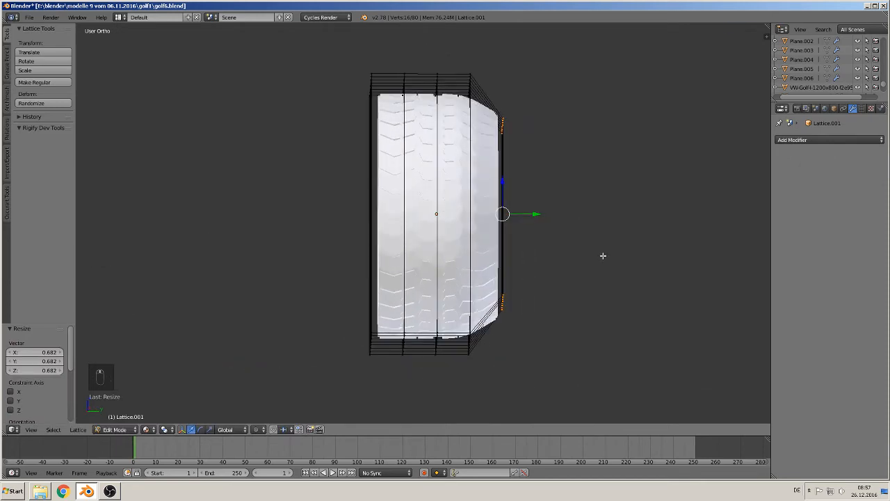
pyautogui.moveTo(532, 211); pyautogui.dragTo(505, 210)
pyautogui.moveTo(503, 235)
pyautogui.mouseDown(button='middle')
pyautogui.moveTo(683, 308)
pyautogui.moveTo(507, 235)
pyautogui.mouseUp(button='middle')
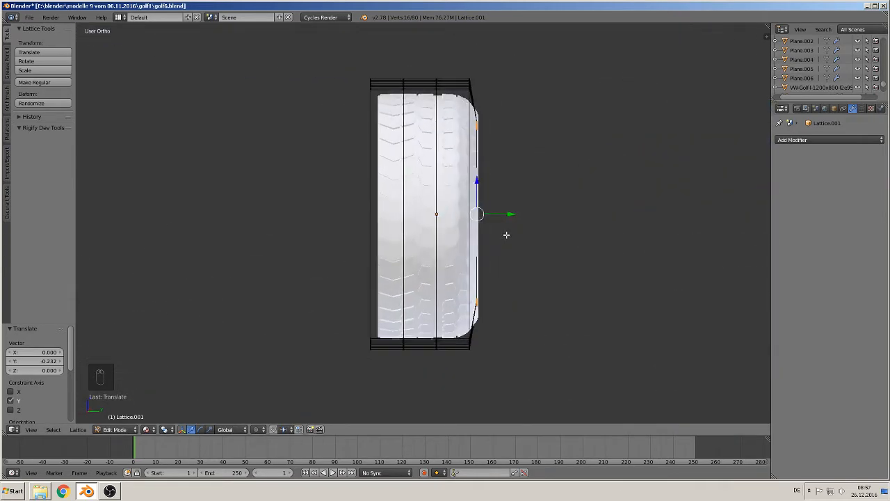
# Step: Select only the lattice points on the negative Y side and scale them to about 0.631
pyautogui.press('KP_1')
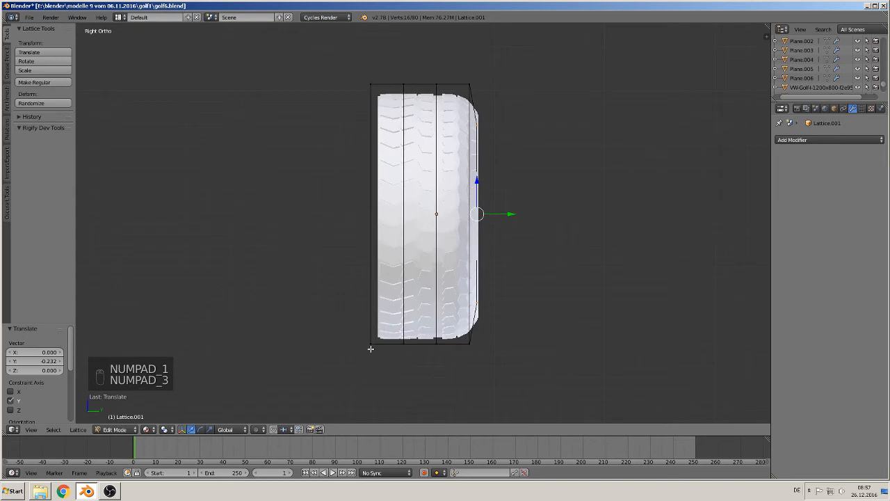
pyautogui.press('a')
pyautogui.press('a')
pyautogui.press('b')
pyautogui.moveTo(387, 354); pyautogui.dragTo(327, 60)
pyautogui.press('s')
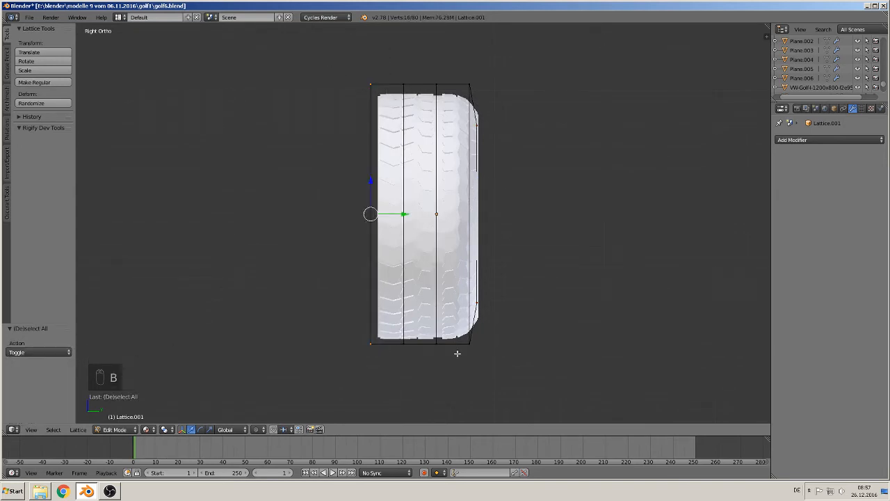
pyautogui.click(419, 308)
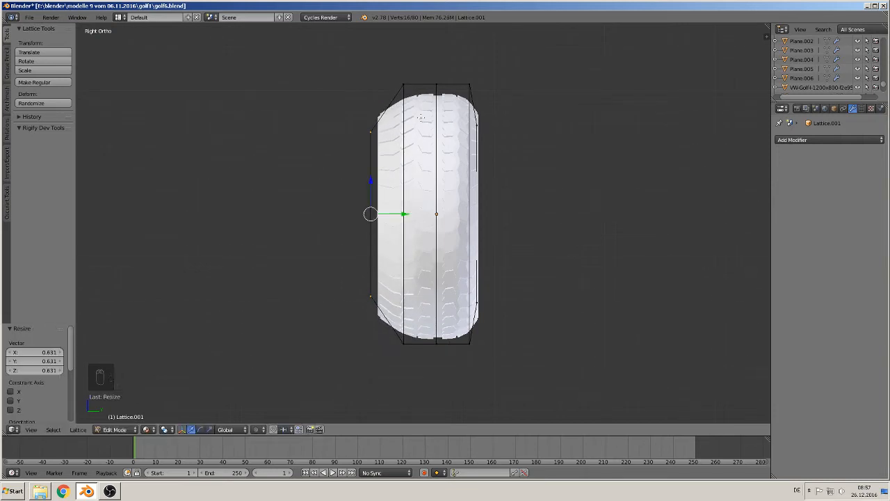
# Step: Move the negative-Y lattice points about 0.202 inward along Y, scale them up slightly and return to Object Mode
pyautogui.moveTo(410, 215); pyautogui.dragTo(432, 207)
pyautogui.press('s')
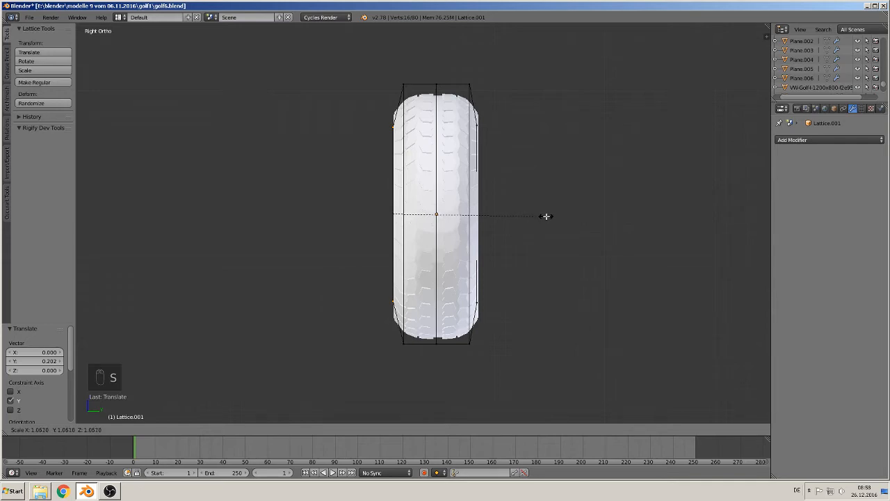
pyautogui.click(549, 214)
pyautogui.moveTo(513, 201); pyautogui.dragTo(547, 226, button='middle')
pyautogui.press('Tab')
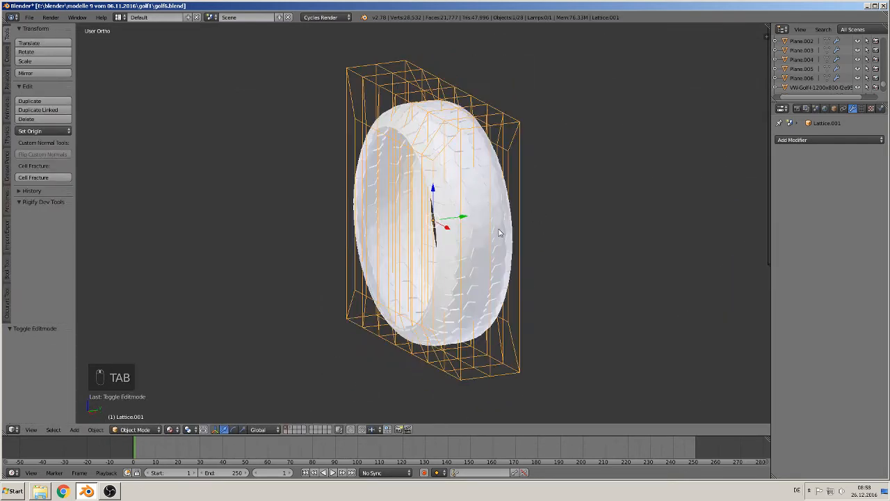
# Step: Examine the lattice-shaped tire from several sides and compare it with the neighbouring lattice-bound tread ring and its modifier
pyautogui.scroll(3, 499, 232)
pyautogui.scroll(-3, 513, 260)
pyautogui.moveTo(511, 258)
pyautogui.mouseDown(button='middle')
pyautogui.moveTo(489, 270)
pyautogui.moveTo(476, 258)
pyautogui.moveTo(519, 251)
pyautogui.mouseUp(button='middle')
pyautogui.scroll(-2, 476, 265)
pyautogui.scroll(2, 518, 252)
pyautogui.scroll(2, 496, 243)
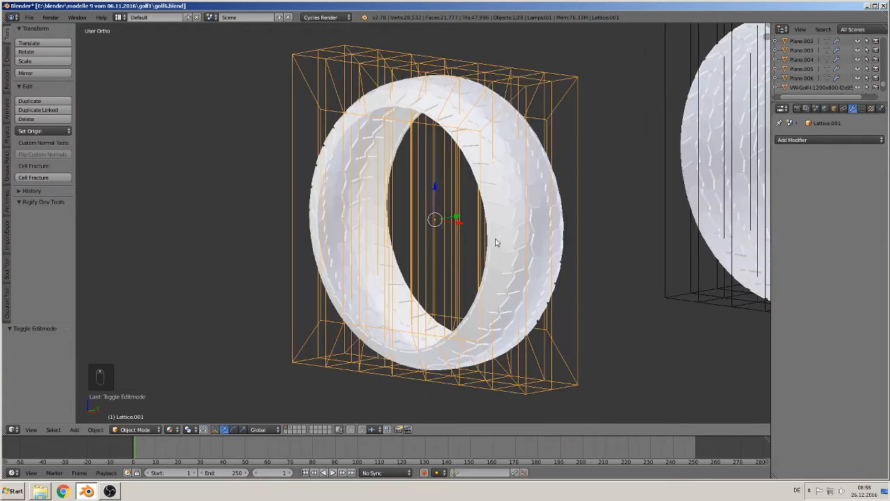
pyautogui.press('Tab')
pyautogui.press('Tab')
pyautogui.scroll(-6, 456, 177)
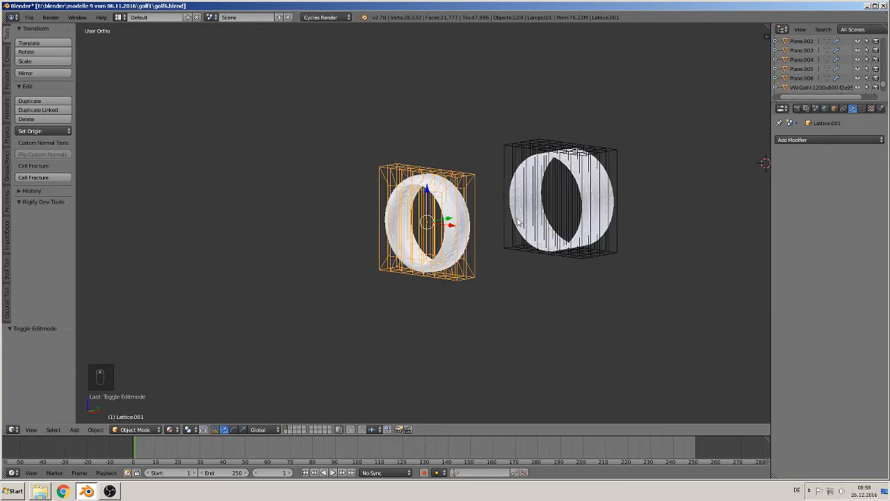
pyautogui.keyDown('shift'); pyautogui.moveTo(583, 240); pyautogui.dragTo(406, 249, button='middle'); pyautogui.keyUp('shift')
pyautogui.scroll(4, 381, 210)
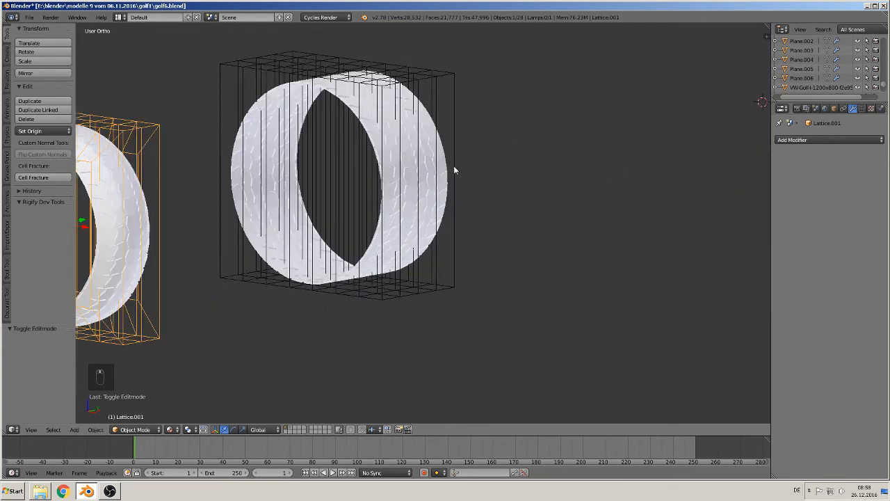
pyautogui.rightClick(381, 133)
pyautogui.rightClick(373, 131)
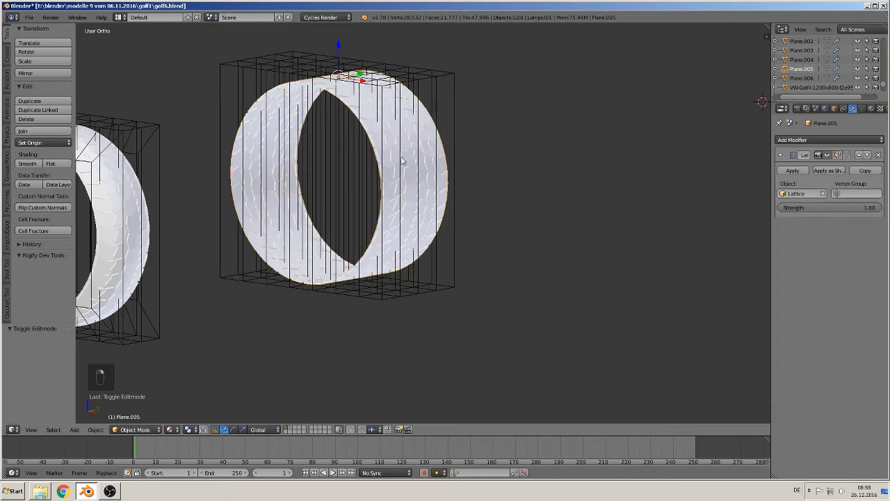
pyautogui.press('Tab')
pyautogui.press('Tab')
# Step: Open the original tread ring without a lattice (Plane.004) in Edit Mode, facing the editable block at the strip's end
pyautogui.scroll(-5, 492, 240)
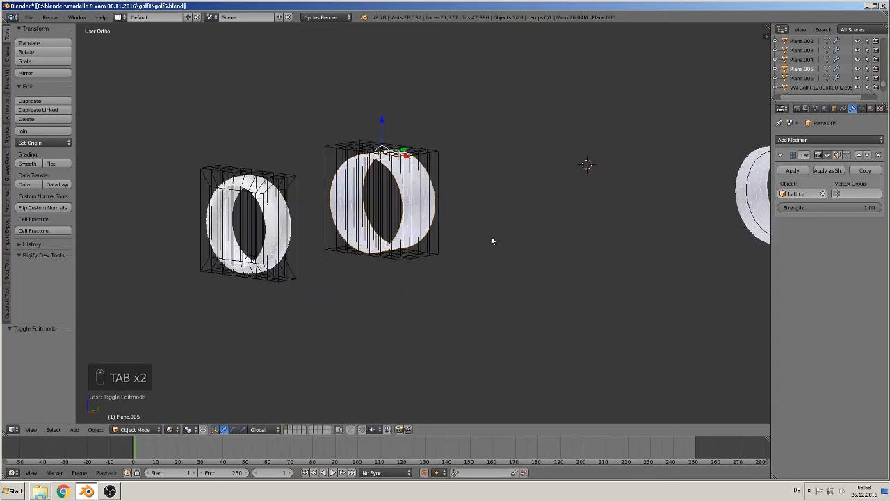
pyautogui.keyDown('shift'); pyautogui.moveTo(537, 252); pyautogui.dragTo(335, 237, button='middle'); pyautogui.keyUp('shift')
pyautogui.scroll(8, 368, 247)
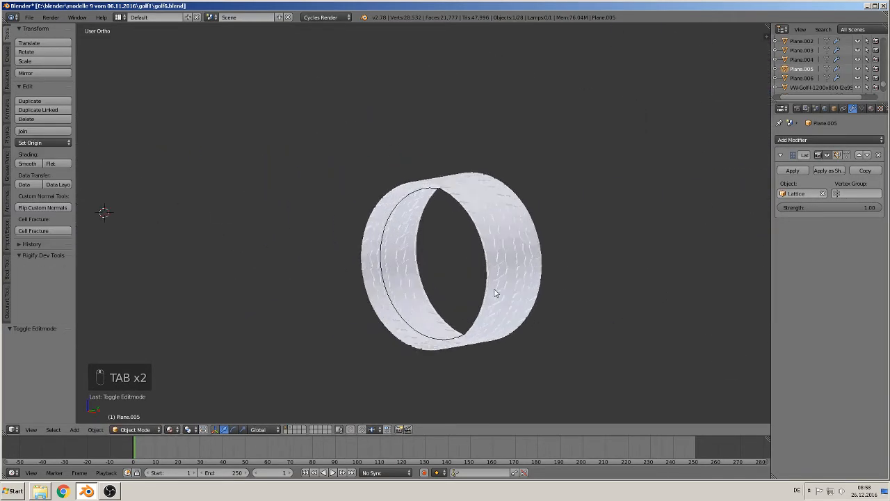
pyautogui.rightClick(509, 256)
pyautogui.press('Tab')
pyautogui.scroll(3, 501, 260)
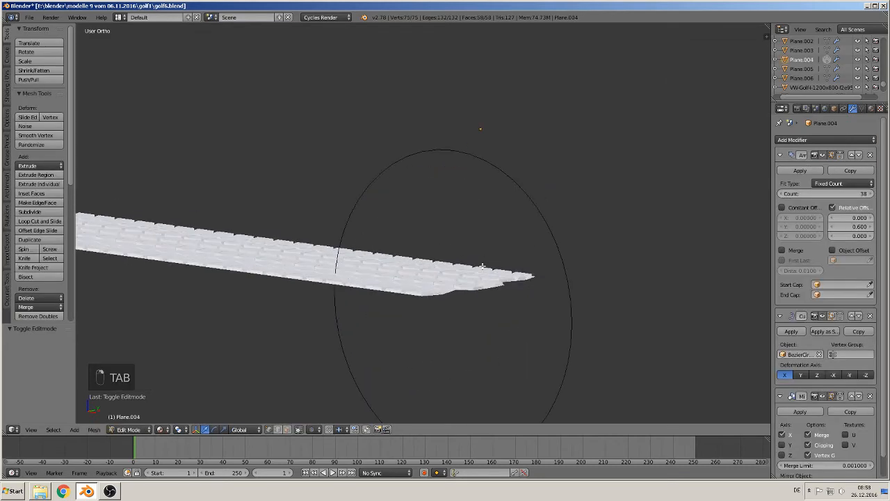
pyautogui.keyDown('shift'); pyautogui.moveTo(413, 252); pyautogui.dragTo(144, 299, button='middle'); pyautogui.keyUp('shift')
pyautogui.scroll(8, 144, 299)
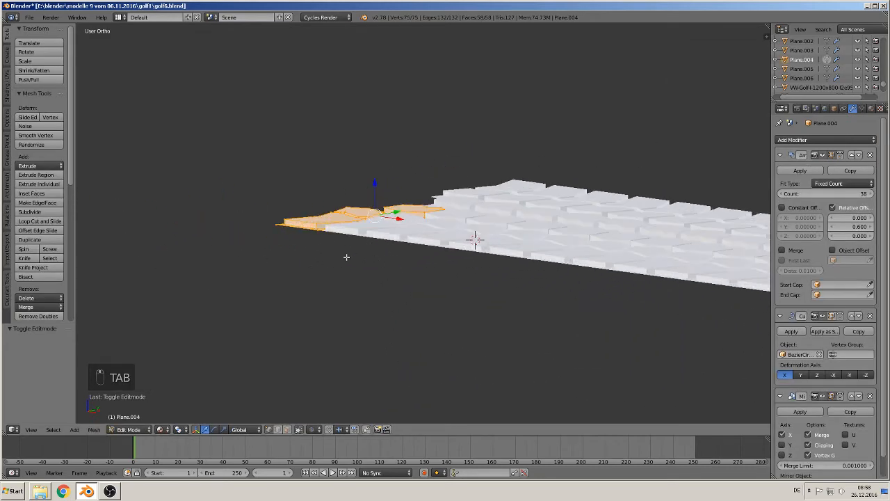
pyautogui.moveTo(278, 261); pyautogui.dragTo(350, 154, button='middle')
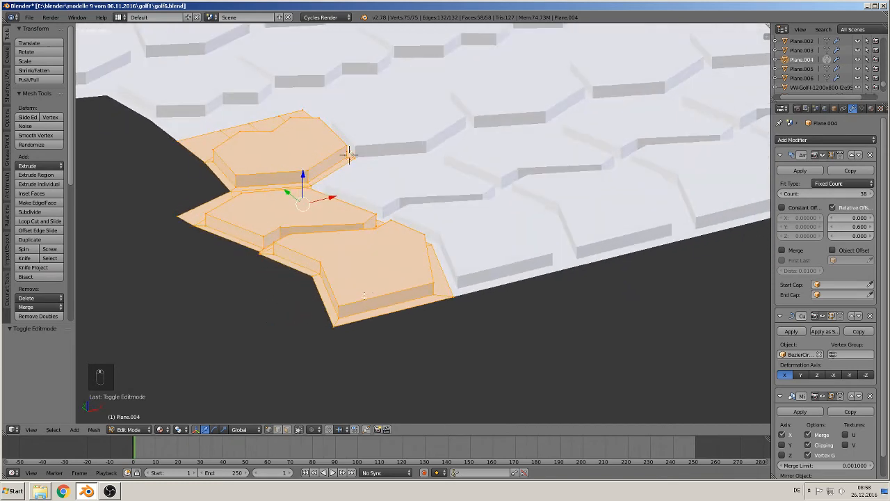
# Step: Extrude the outer bottom edge of the end tread block about 0.157 down along Z as a sidewall
pyautogui.rightClick(458, 304)
pyautogui.keyDown('shift'); pyautogui.rightClick(344, 331); pyautogui.keyUp('shift')
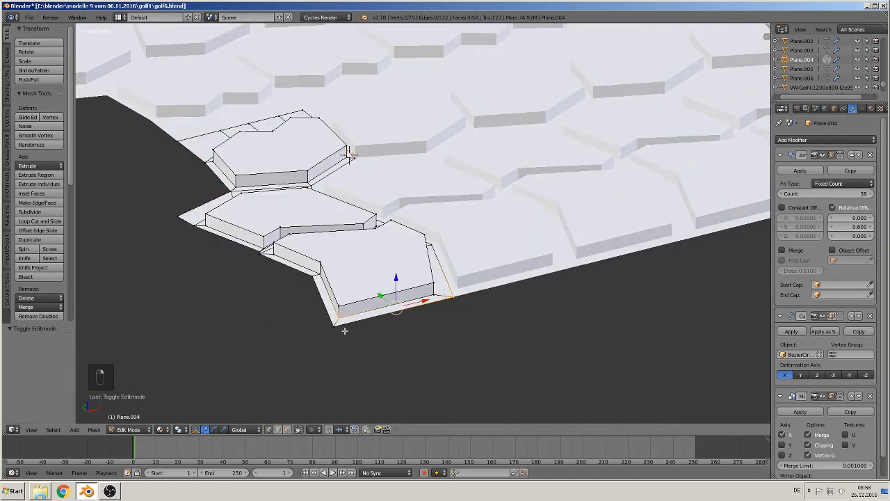
pyautogui.rightClick(447, 300)
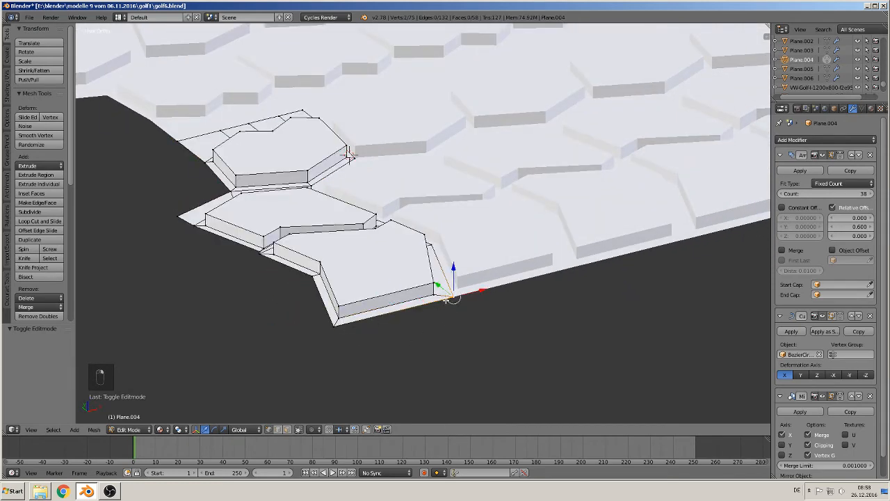
pyautogui.keyDown('shift'); pyautogui.rightClick(341, 329); pyautogui.keyUp('shift')
pyautogui.moveTo(387, 343); pyautogui.dragTo(431, 322, button='middle')
pyautogui.scroll(-2, 423, 332)
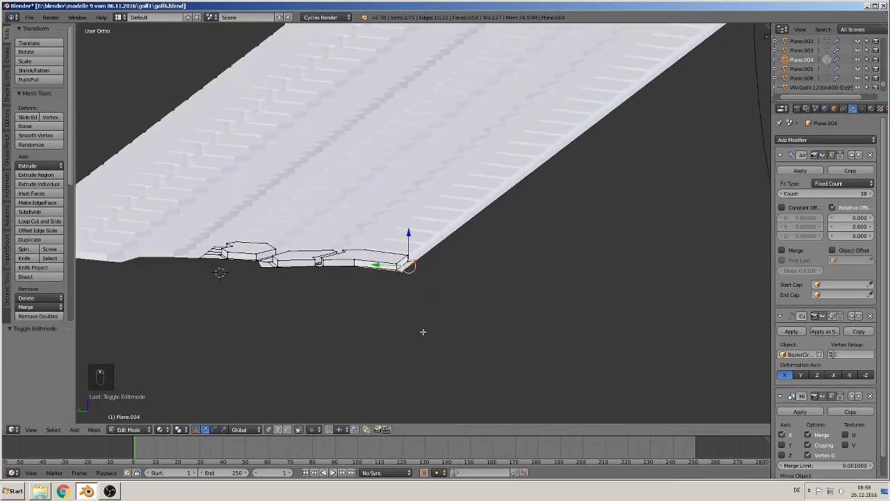
pyautogui.press('e')
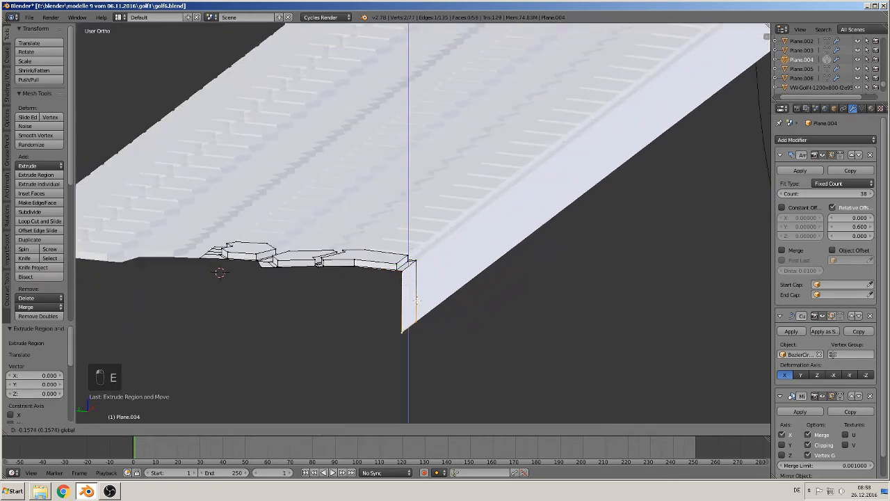
pyautogui.click(417, 299)
# Step: Add one horizontal loop cut across the middle of the extruded sidewall face
pyautogui.moveTo(417, 298); pyautogui.dragTo(391, 303, button='middle')
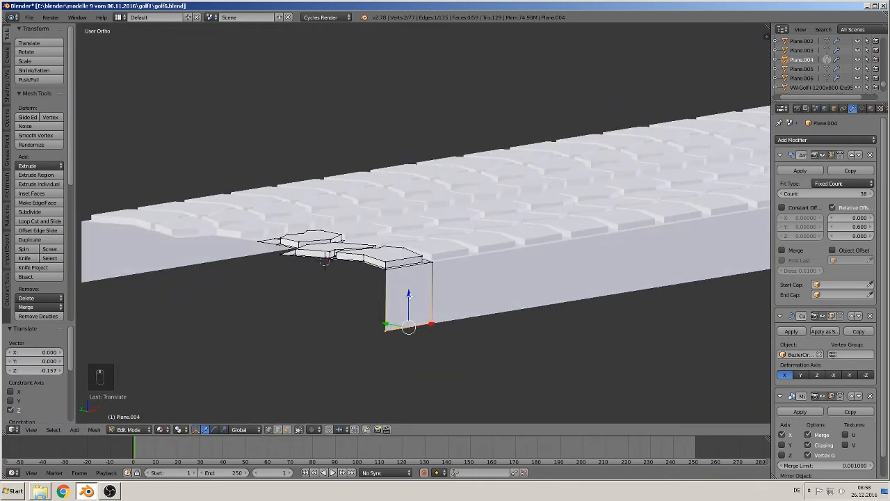
pyautogui.hotkey('ctrl', 'r')
pyautogui.click(389, 296)
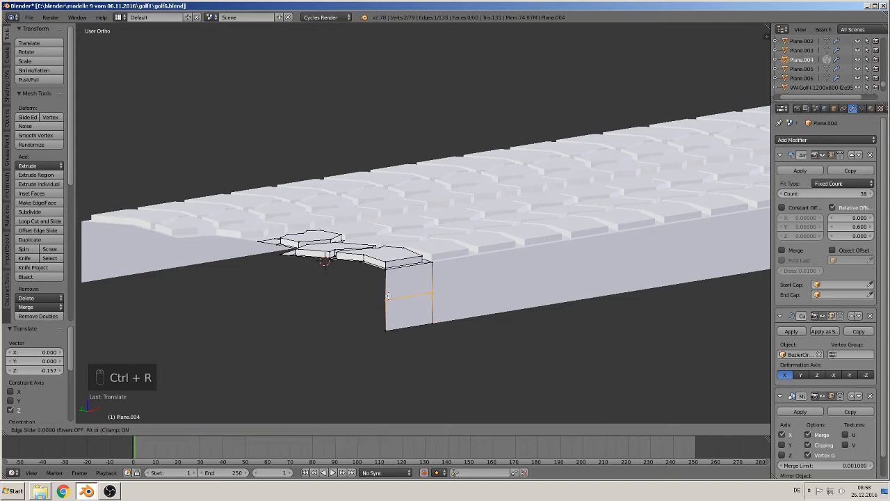
# Step: Move the sidewall's middle edge about 0.020 outward along negative Y to bulge it
pyautogui.moveTo(394, 306); pyautogui.dragTo(424, 322, button='middle')
pyautogui.press('g')
pyautogui.press('y')
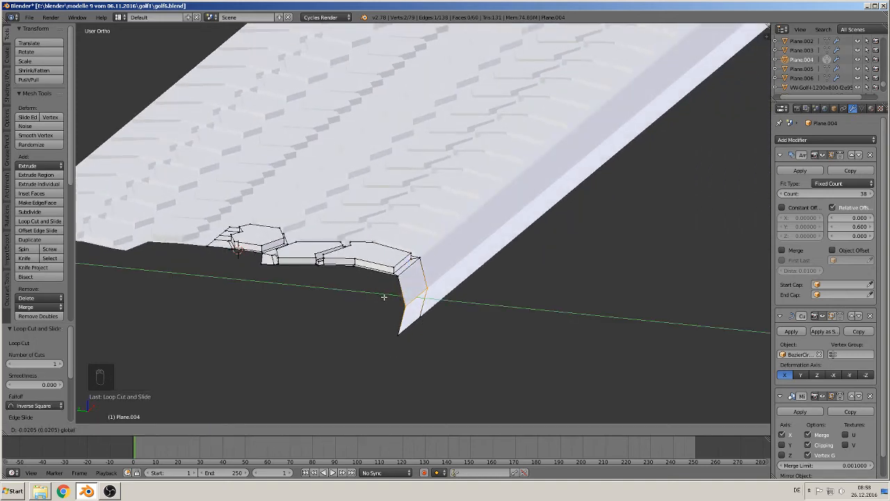
pyautogui.click(383, 297)
# Step: Bevel the bulged middle edge of the sidewall with 2 segments and an offset of about 0.728, and show the shading options
pyautogui.moveTo(383, 296); pyautogui.dragTo(453, 283, button='middle')
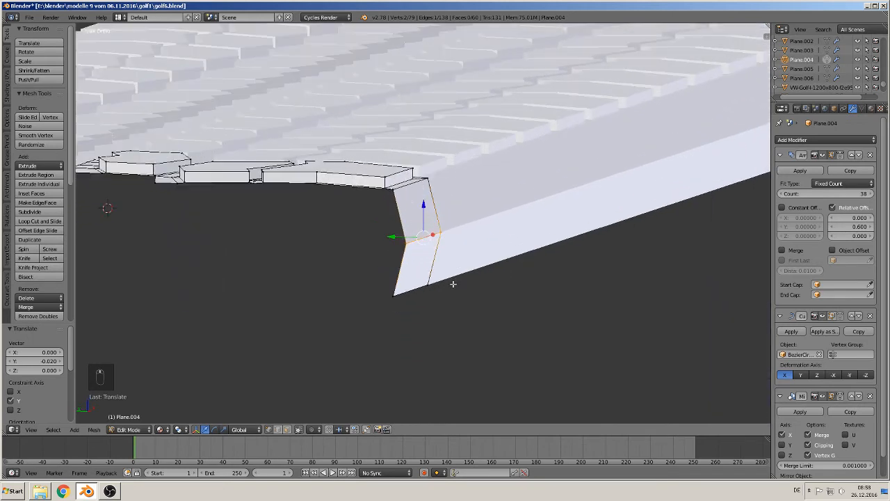
pyautogui.hotkey('ctrl', 'b')
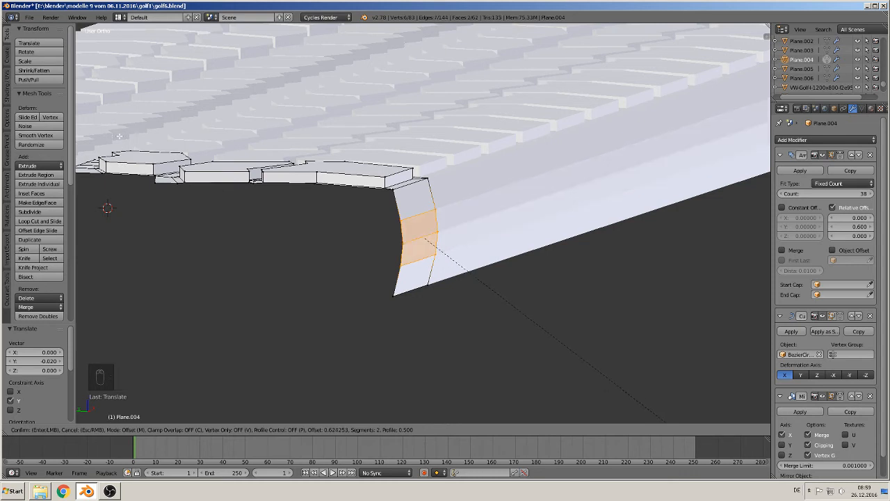
pyautogui.click(168, 189)
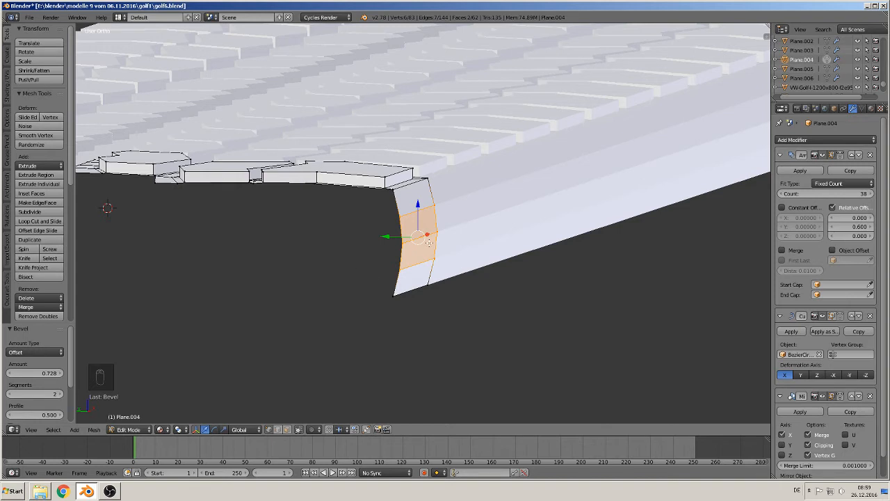
pyautogui.click(7, 86)
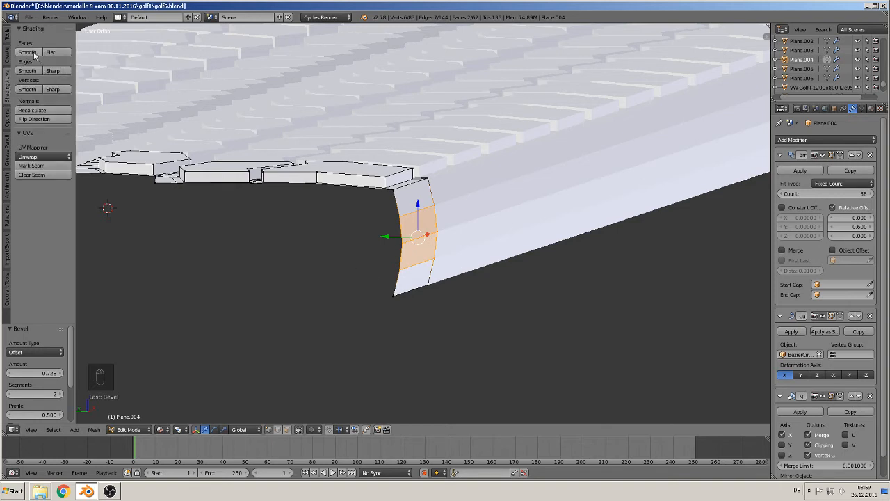
# Step: Return to Object Mode and examine the depth and rounding of the sidewall on the curved tire ring
pyautogui.press('Tab')
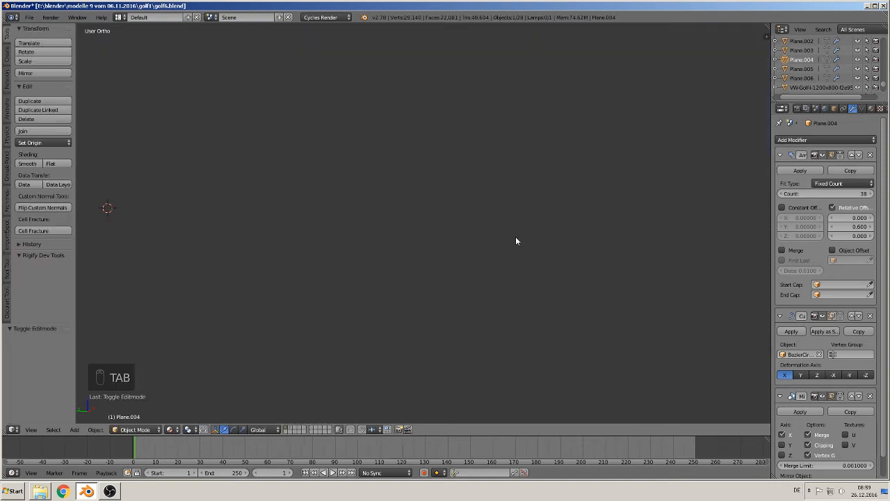
pyautogui.scroll(-11, 500, 244)
pyautogui.moveTo(490, 299); pyautogui.dragTo(417, 272, button='middle')
pyautogui.scroll(3, 528, 186)
pyautogui.moveTo(527, 187); pyautogui.dragTo(481, 182, button='middle')
pyautogui.scroll(3, 480, 182)
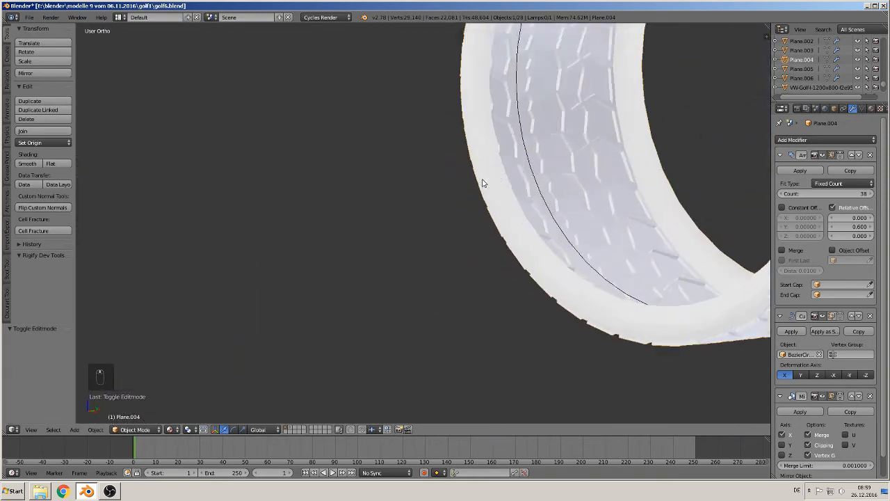
pyautogui.scroll(1, 550, 248)
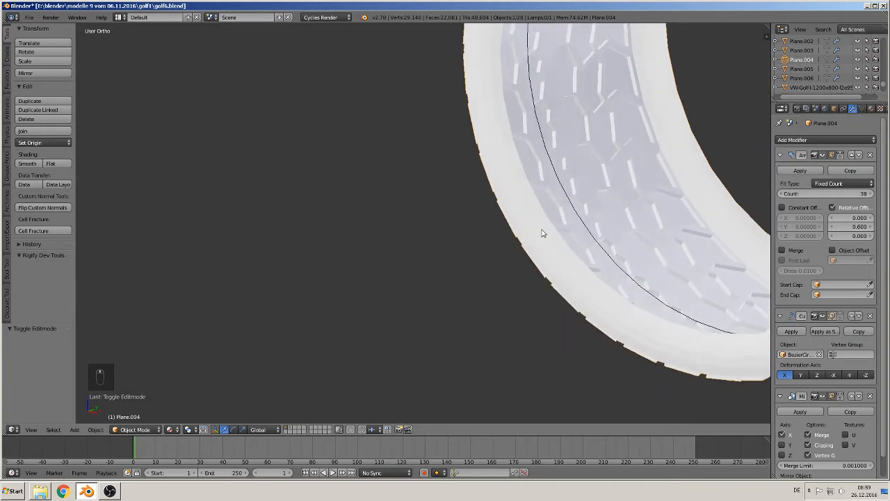
pyautogui.moveTo(544, 234); pyautogui.dragTo(416, 269, button='middle')
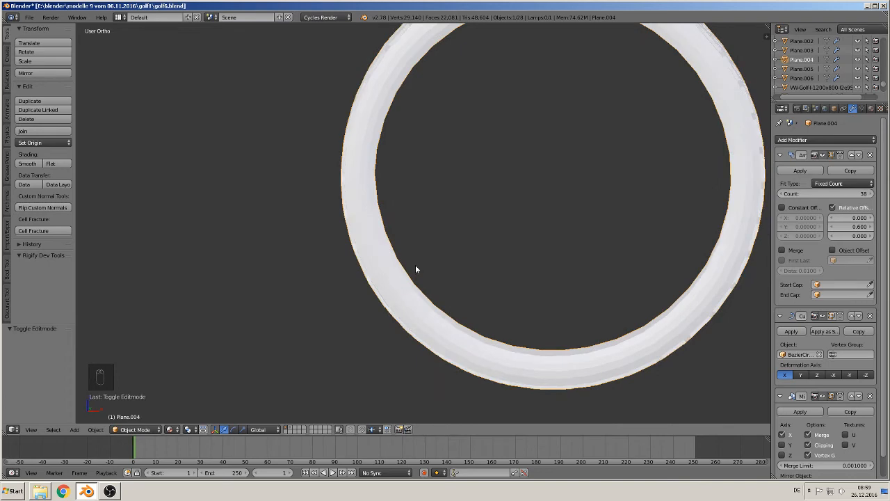
# Step: Reopen the tread mesh in Edit Mode and undo the sidewall's bevel and the outward move of its middle edge
pyautogui.press('Tab')
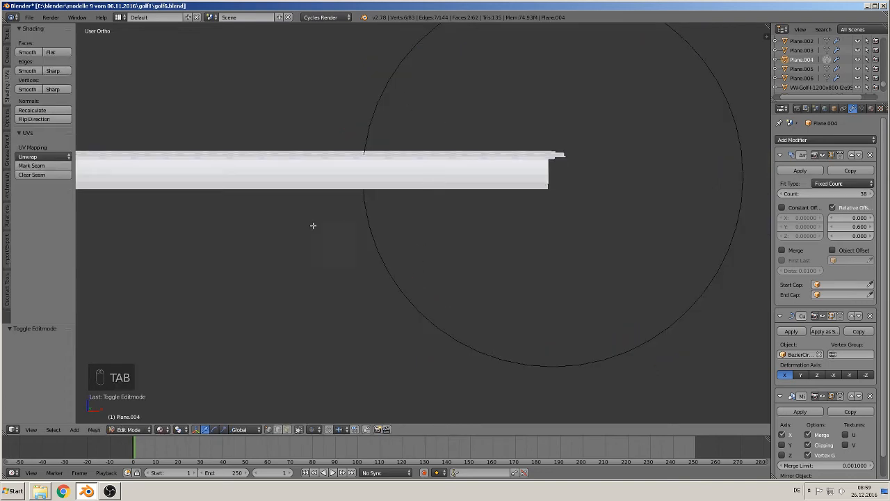
pyautogui.keyDown('shift'); pyautogui.moveTo(358, 226); pyautogui.dragTo(374, 215, button='middle'); pyautogui.keyUp('shift')
pyautogui.moveTo(210, 195); pyautogui.dragTo(303, 229, button='middle')
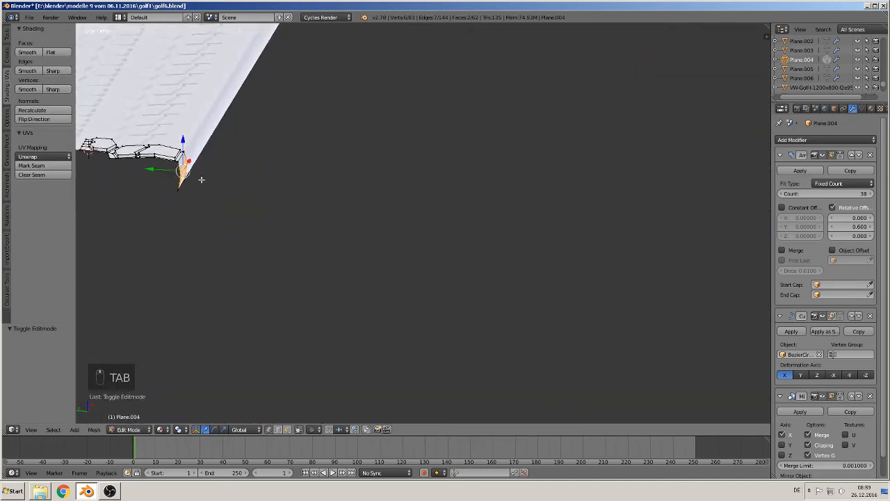
pyautogui.moveTo(202, 179); pyautogui.dragTo(325, 215, button='middle')
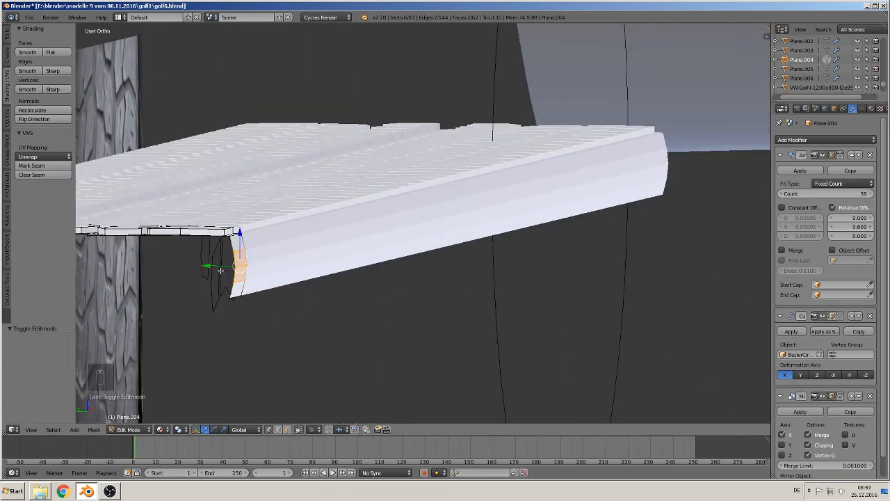
pyautogui.hotkey('ctrl', 'z')
pyautogui.hotkey('ctrl', 'z')
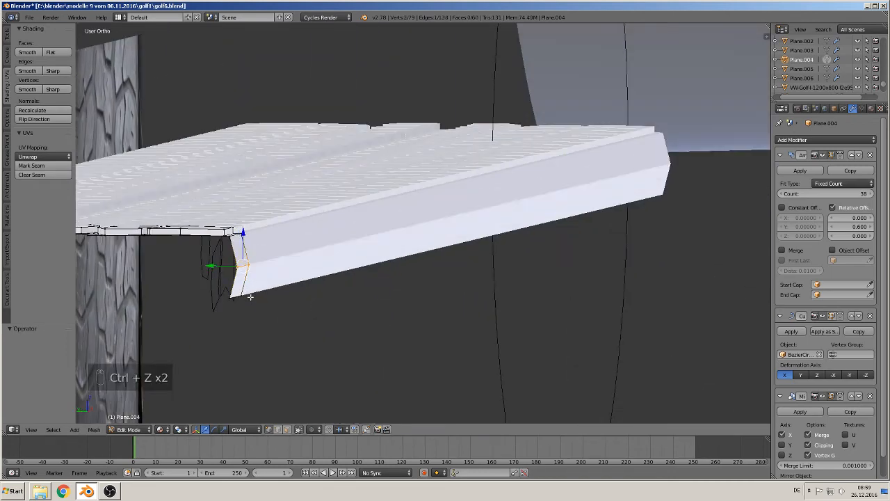
pyautogui.hotkey('ctrl', 'z')
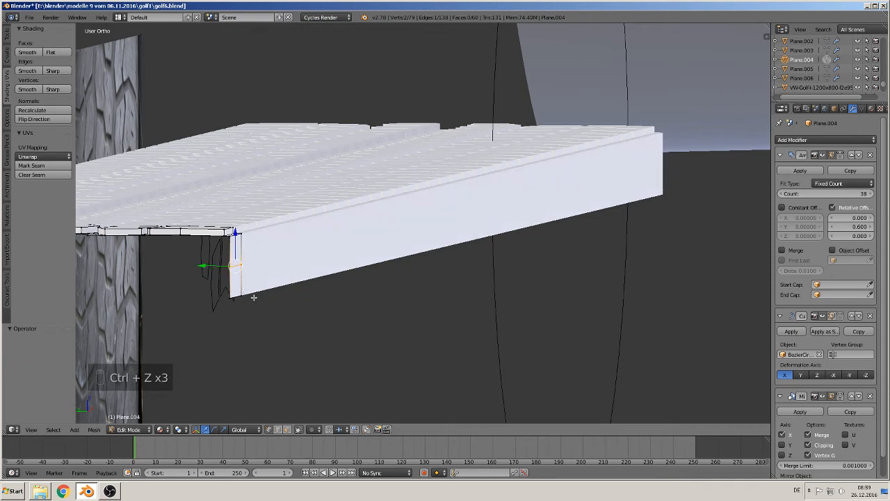
# Step: Move the sidewall's bottom edge about 0.080 down along Z to make the sidewall taller
pyautogui.rightClick(236, 296)
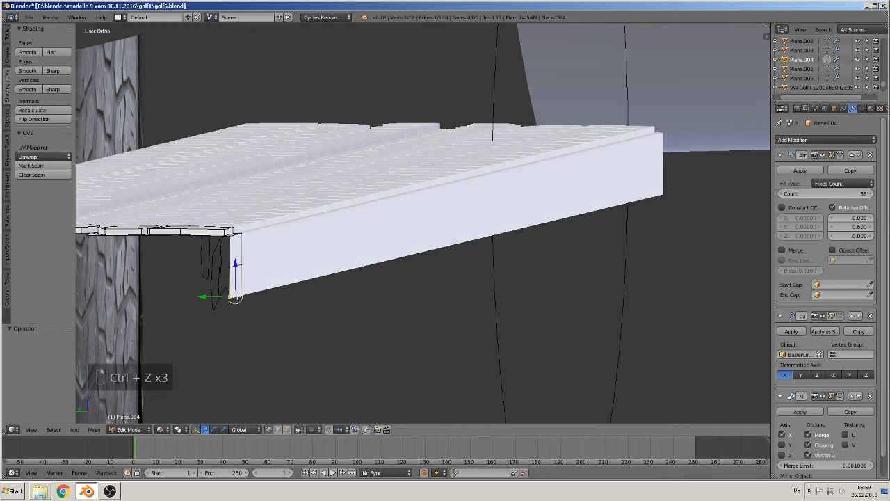
pyautogui.press('g')
pyautogui.press('z')
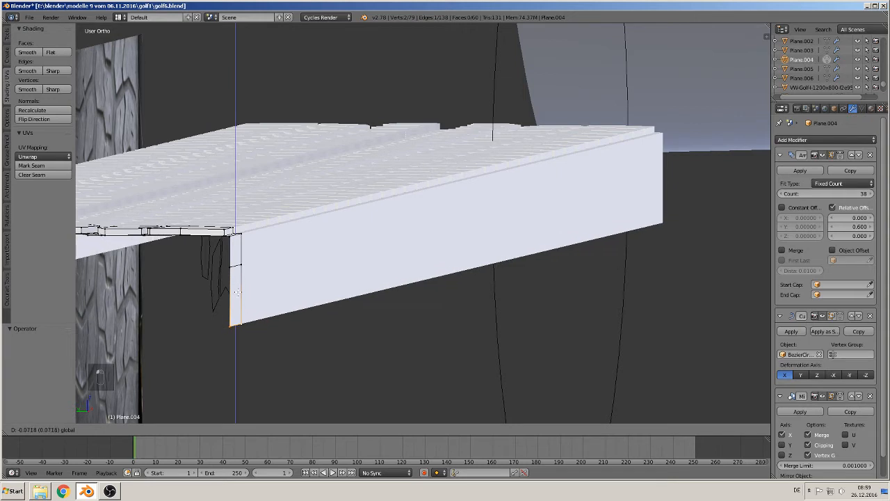
pyautogui.click(238, 295)
# Step: Lower the loop-cut edge along Z to about the middle of the taller sidewall
pyautogui.rightClick(235, 265)
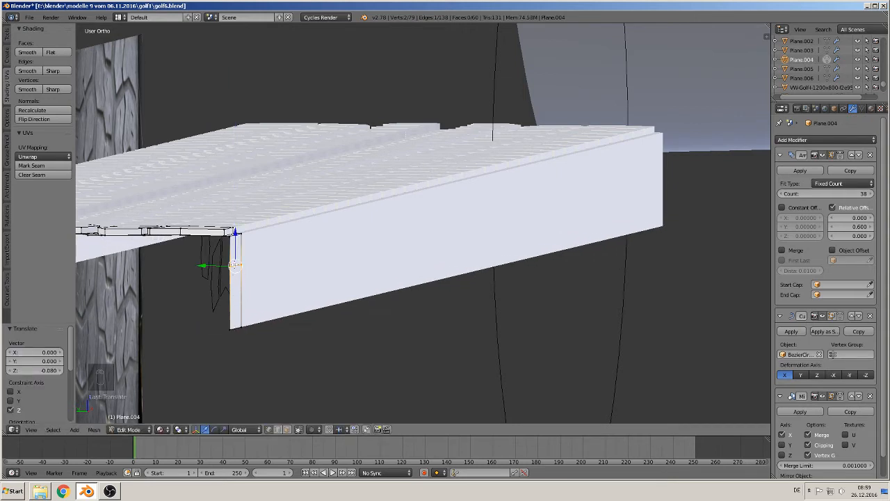
pyautogui.press('g')
pyautogui.press('z')
pyautogui.click(236, 245)
# Step: Move the middle edge about 0.025 outward along negative Y and bevel it with 3 segments and an offset of about 1.354
pyautogui.moveTo(203, 282); pyautogui.dragTo(216, 285)
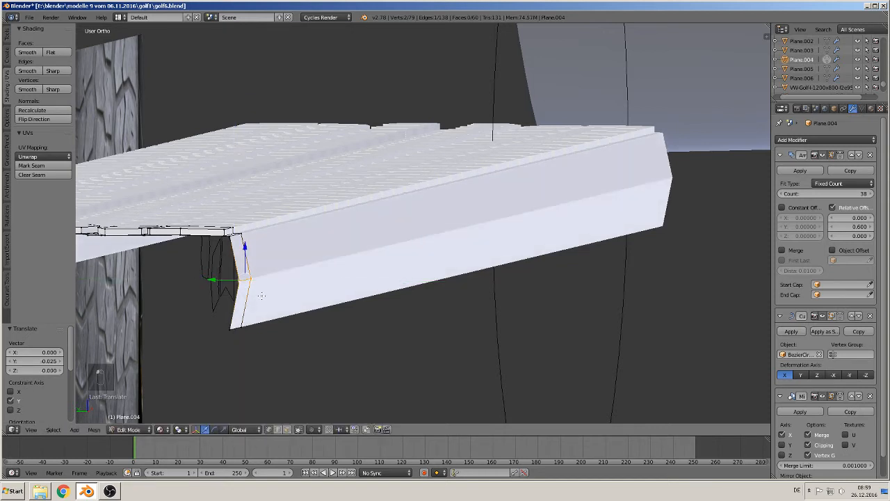
pyautogui.hotkey('ctrl', 'b')
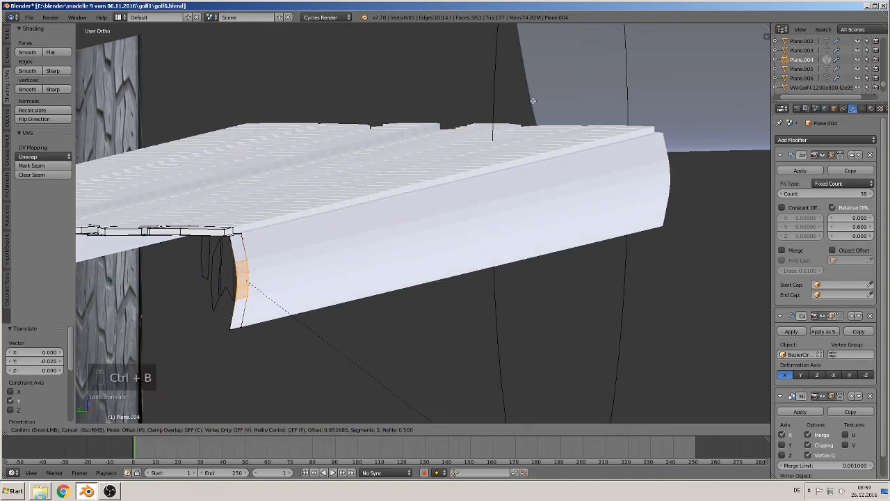
pyautogui.click(631, 287)
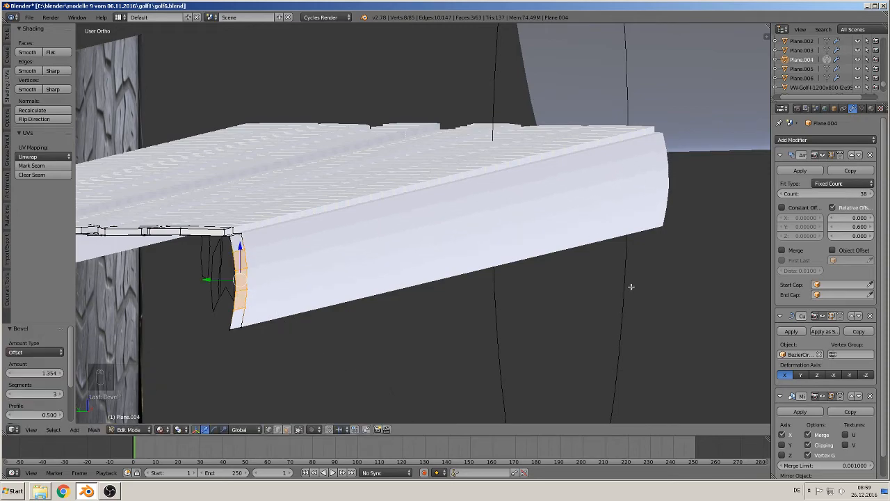
# Step: Return to Object Mode and examine the curved sidewall around the whole tire ring
pyautogui.press('Tab')
pyautogui.scroll(-8, 544, 221)
pyautogui.moveTo(549, 224); pyautogui.dragTo(420, 229, button='middle')
pyautogui.scroll(4, 425, 219)
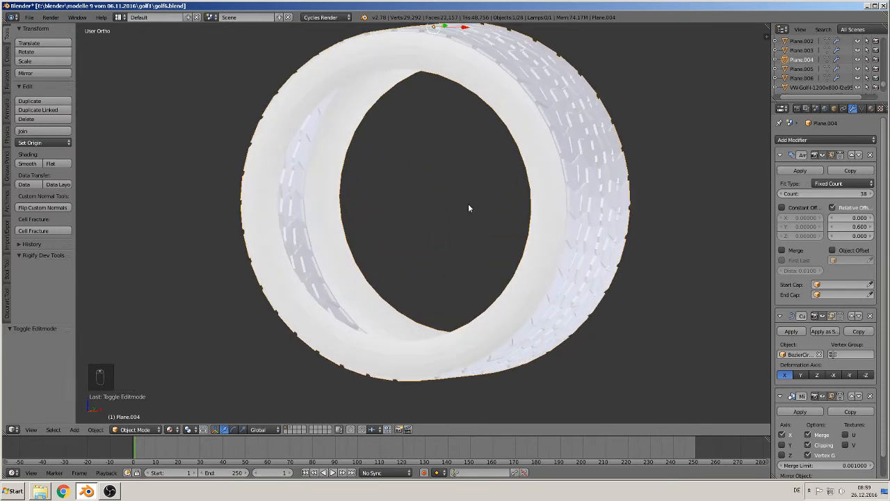
pyautogui.moveTo(469, 204); pyautogui.dragTo(498, 210, button='middle')
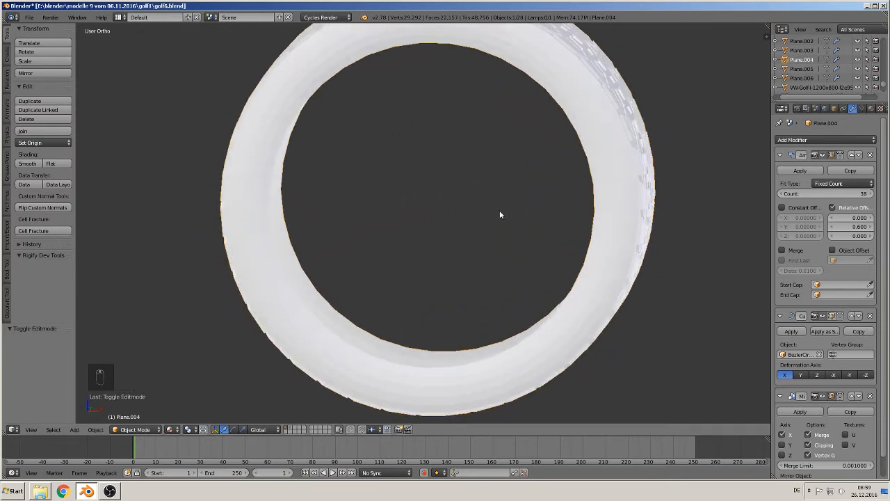
# Step: Reopen the tread mesh in Edit Mode and undo the sidewall bevel and the outward move of its middle edge
pyautogui.press('Tab')
pyautogui.keyDown('shift'); pyautogui.moveTo(329, 220); pyautogui.dragTo(284, 224, button='middle'); pyautogui.keyUp('shift')
pyautogui.moveTo(551, 196); pyautogui.dragTo(523, 206, button='middle')
pyautogui.scroll(2, 541, 209)
pyautogui.keyDown('shift'); pyautogui.moveTo(589, 236); pyautogui.dragTo(353, 254, button='middle'); pyautogui.keyUp('shift')
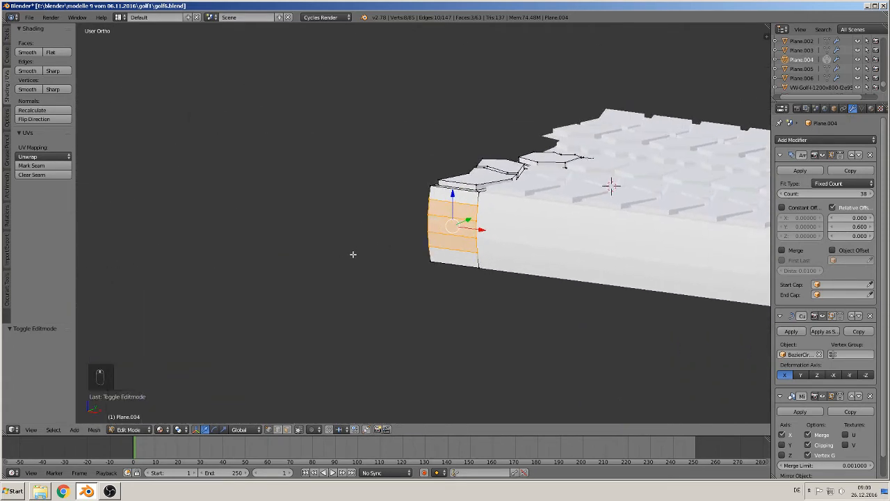
pyautogui.hotkey('ctrl', 'z')
pyautogui.hotkey('ctrl', 'z')
pyautogui.hotkey('ctrl', 'z')
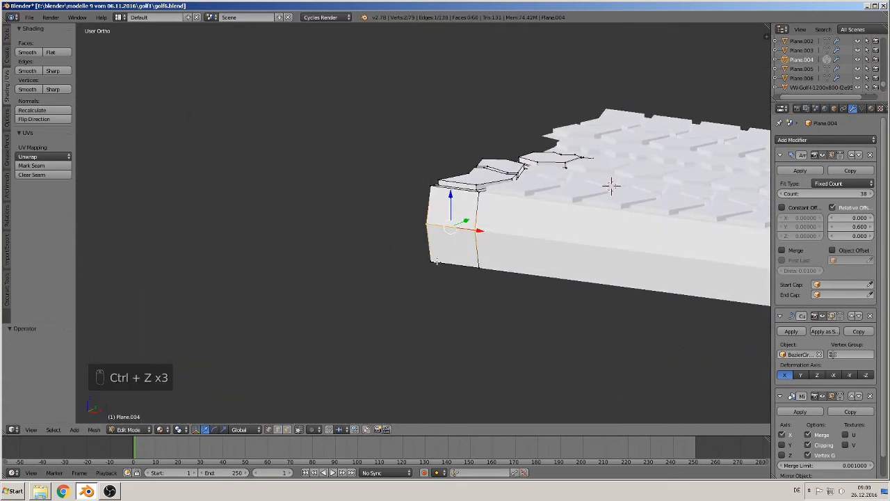
pyautogui.hotkey('ctrl', 'z')
# Step: Move the sidewall's bottom edge about 0.225 down along Z and lower the middle edge toward the new centre
pyautogui.rightClick(484, 270)
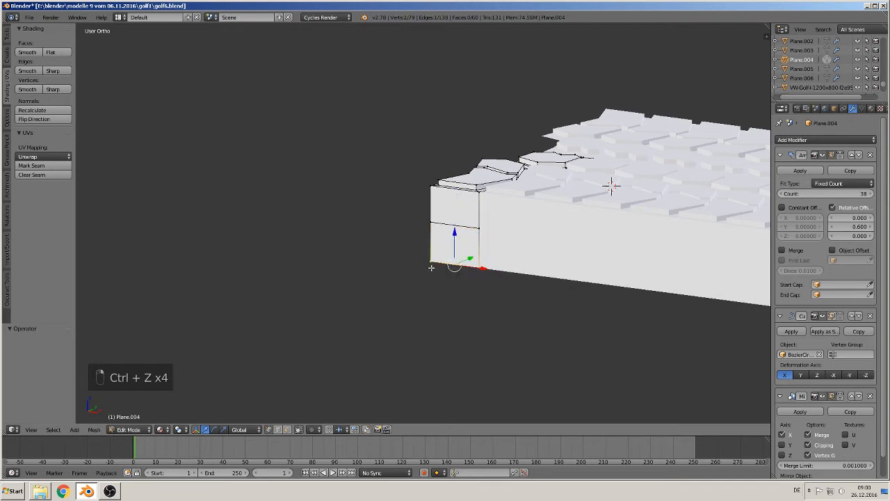
pyautogui.moveTo(462, 233); pyautogui.dragTo(464, 299)
pyautogui.rightClick(456, 226)
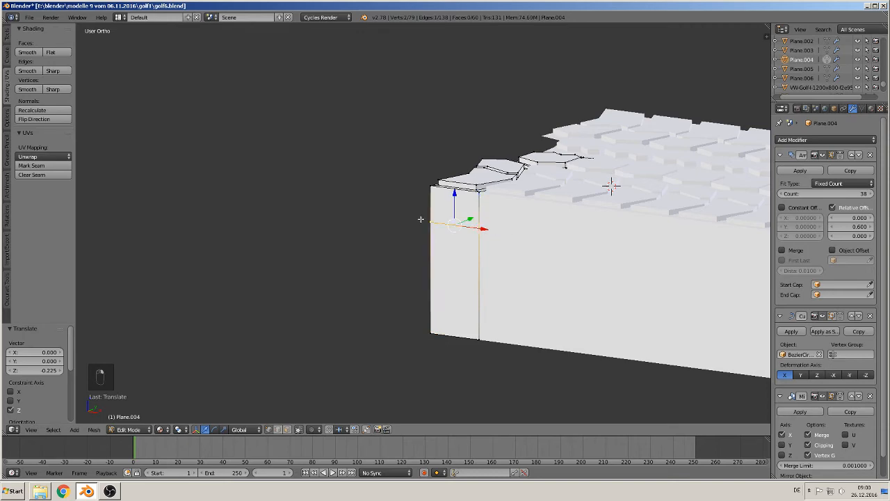
pyautogui.moveTo(460, 196); pyautogui.dragTo(457, 226)
# Step: Move the middle edge about 0.049 outward along negative Y and bevel it with 2 segments
pyautogui.moveTo(411, 319); pyautogui.dragTo(577, 316, button='middle')
pyautogui.moveTo(432, 255); pyautogui.dragTo(427, 285)
pyautogui.hotkey('ctrl', 'b')
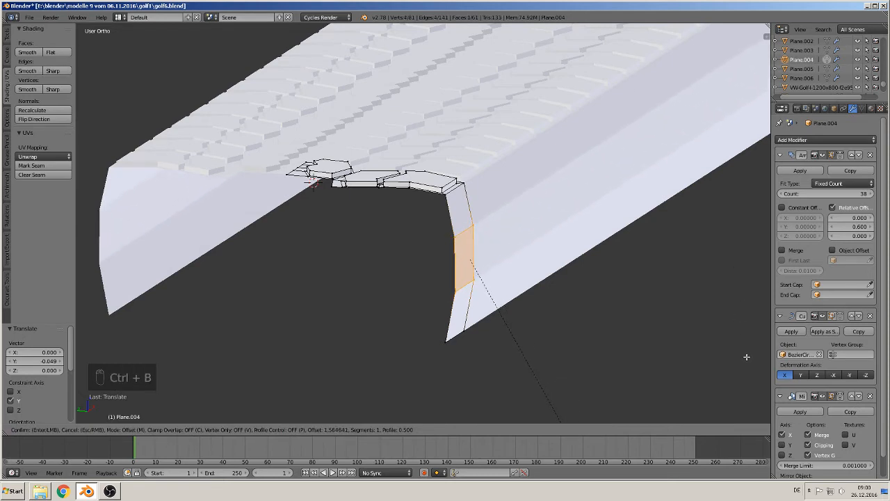
pyautogui.scroll(1, 745, 355)
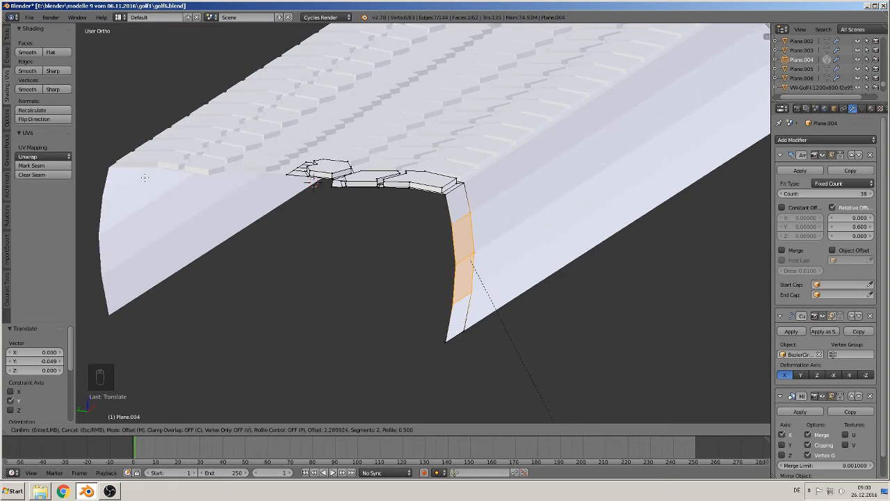
pyautogui.click(150, 85)
# Step: Return to Object Mode and examine the taller sidewall on the tire from several angles
pyautogui.scroll(-2, 438, 174)
pyautogui.moveTo(439, 174); pyautogui.dragTo(396, 156, button='middle')
pyautogui.press('Tab')
pyautogui.scroll(-8, 468, 194)
pyautogui.keyDown('shift'); pyautogui.moveTo(640, 159); pyautogui.dragTo(443, 239, button='middle'); pyautogui.keyUp('shift')
pyautogui.moveTo(444, 238); pyautogui.dragTo(381, 224, button='middle')
pyautogui.scroll(4, 452, 230)
pyautogui.moveTo(457, 214); pyautogui.dragTo(424, 217, button='middle')
pyautogui.moveTo(417, 174); pyautogui.dragTo(453, 174, button='middle')
pyautogui.scroll(1, 454, 180)
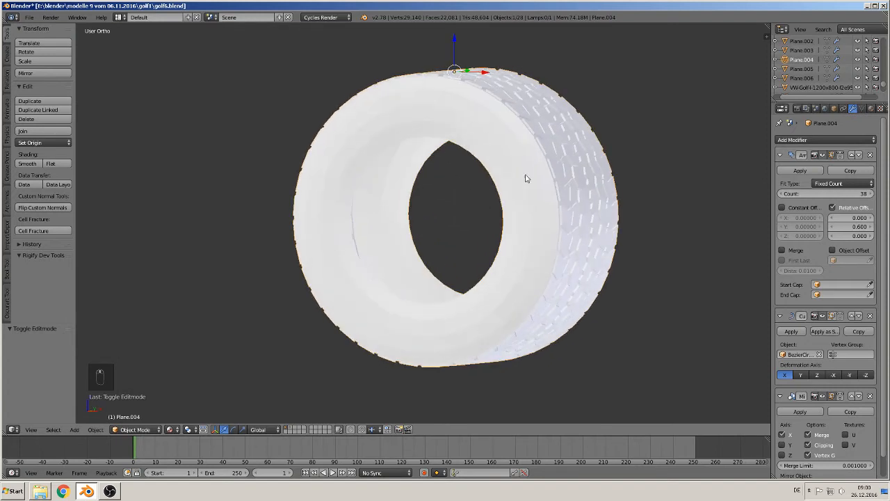
# Step: Reopen the tread mesh in Edit Mode and undo the 2-segment bevel and the middle edge's outward move
pyautogui.press('Escape')
pyautogui.press('Tab')
pyautogui.keyDown('shift'); pyautogui.moveTo(192, 199); pyautogui.dragTo(425, 181, button='middle'); pyautogui.keyUp('shift')
pyautogui.scroll(3, 525, 221)
pyautogui.keyDown('shift'); pyautogui.moveTo(613, 260); pyautogui.dragTo(356, 260, button='middle'); pyautogui.keyUp('shift')
pyautogui.scroll(2, 356, 259)
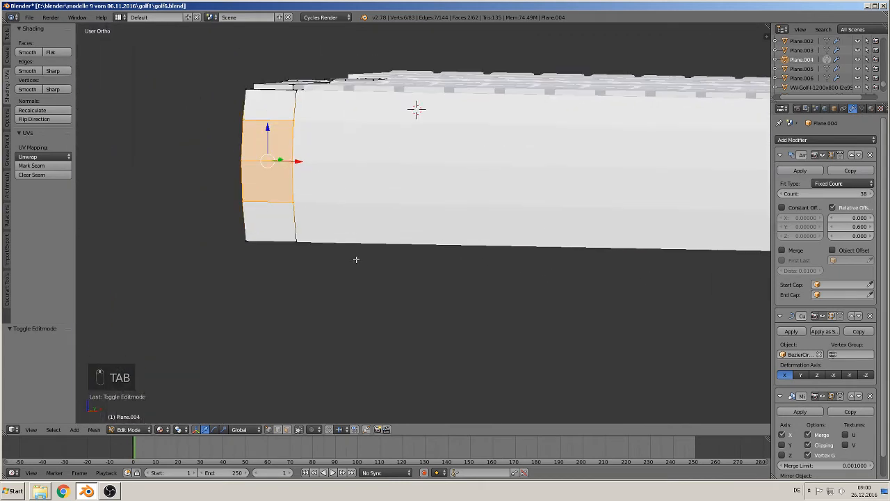
pyautogui.moveTo(301, 247); pyautogui.dragTo(353, 258, button='middle')
pyautogui.hotkey('ctrl', 'z')
pyautogui.hotkey('ctrl', 'z')
pyautogui.hotkey('ctrl', 'z')
pyautogui.hotkey('ctrl', 'z')
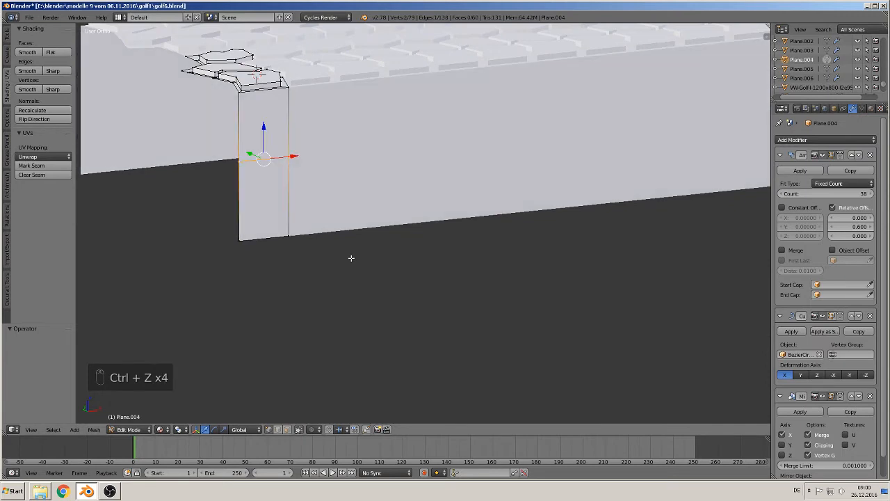
# Step: Raise the sidewall's bottom edge about 0.071 along Z and move the middle edge about 0.066 outward along negative Y
pyautogui.rightClick(275, 237)
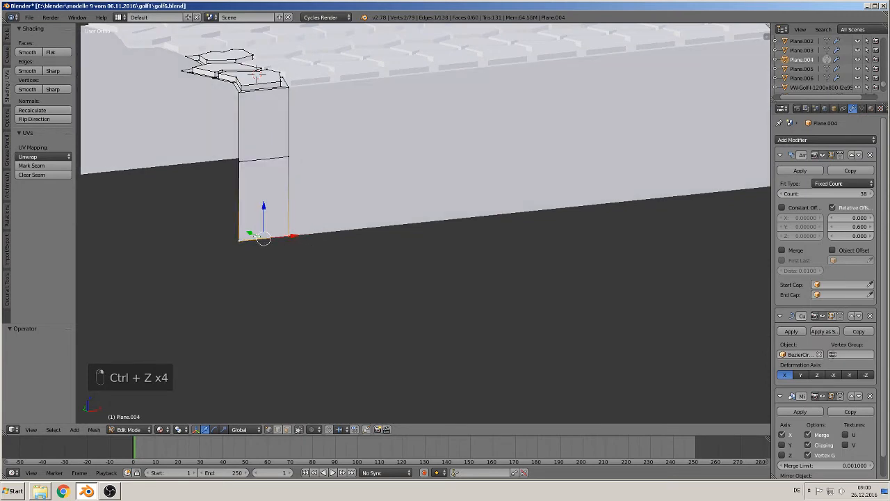
pyautogui.moveTo(267, 212); pyautogui.dragTo(266, 184)
pyautogui.rightClick(288, 157)
pyautogui.rightClick(238, 160)
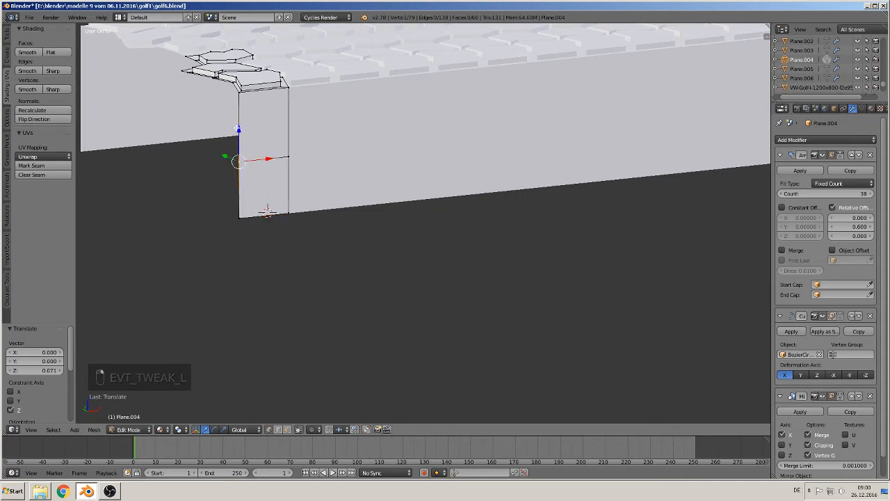
pyautogui.moveTo(237, 128); pyautogui.dragTo(265, 122)
pyautogui.hotkey('ctrl', 'z')
pyautogui.keyDown('shift'); pyautogui.rightClick(294, 155); pyautogui.keyUp('shift')
pyautogui.moveTo(264, 122); pyautogui.dragTo(238, 145, button='middle')
pyautogui.moveTo(237, 146); pyautogui.dragTo(260, 153)
# Step: Bevel the sidewall's middle edge with 2 segments and return to Object Mode
pyautogui.hotkey('ctrl', 'b')
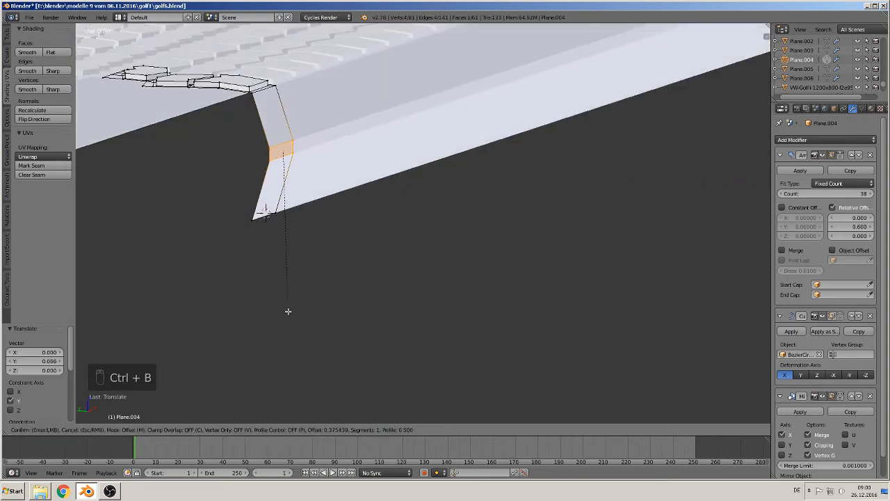
pyautogui.scroll(2, 329, 299)
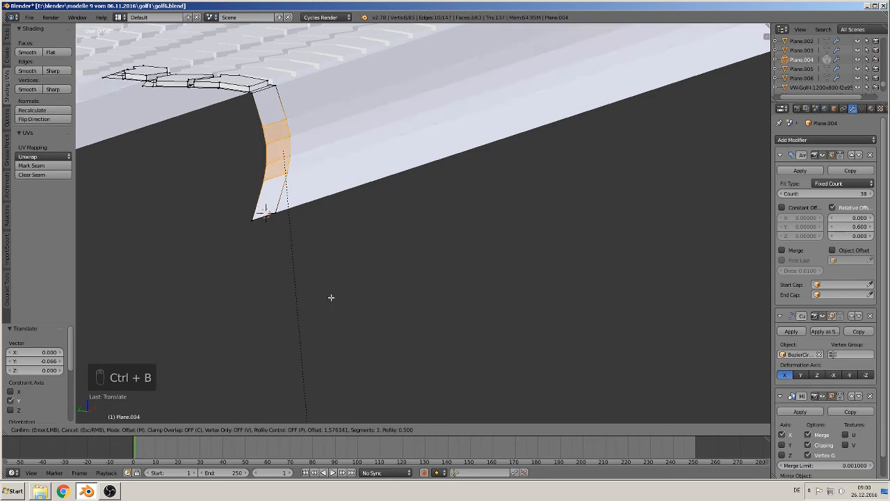
pyautogui.scroll(-1, 332, 305)
pyautogui.click(334, 306)
pyautogui.moveTo(334, 306); pyautogui.dragTo(509, 213, button='middle')
pyautogui.press('Tab')
pyautogui.scroll(-5, 436, 132)
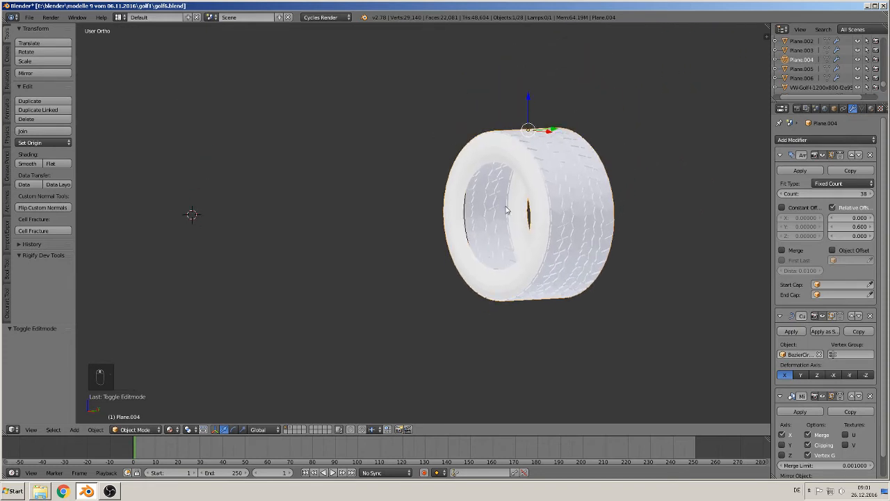
# Step: Move the plain tread ring about 3.764 along Y, out of the wider lattice
pyautogui.moveTo(282, 206); pyautogui.dragTo(443, 302, button='middle')
pyautogui.rightClick(381, 213)
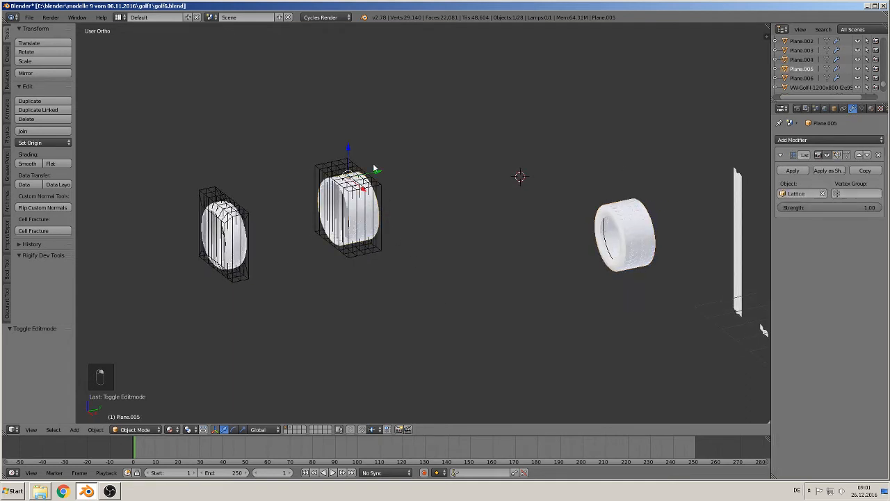
pyautogui.moveTo(375, 169); pyautogui.dragTo(482, 167)
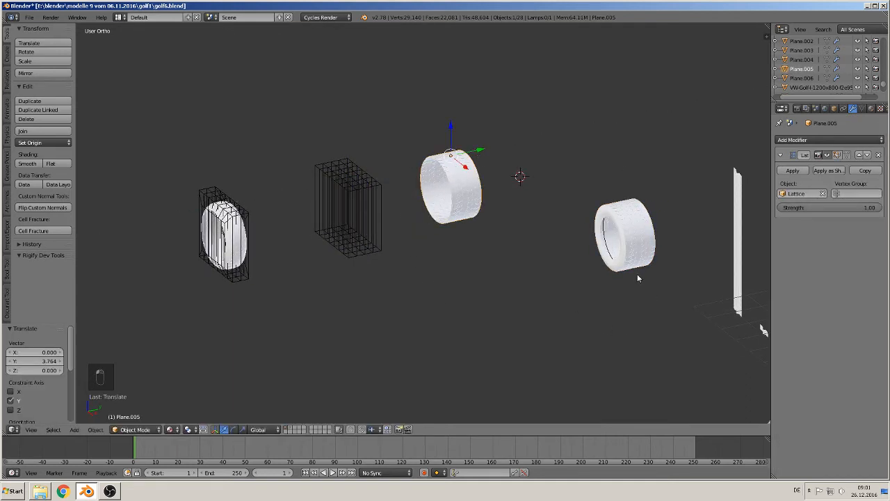
# Step: Duplicate the tire with sidewalls and move the copy about 8.369 along negative Y and 5.454 along negative X
pyautogui.rightClick(642, 249)
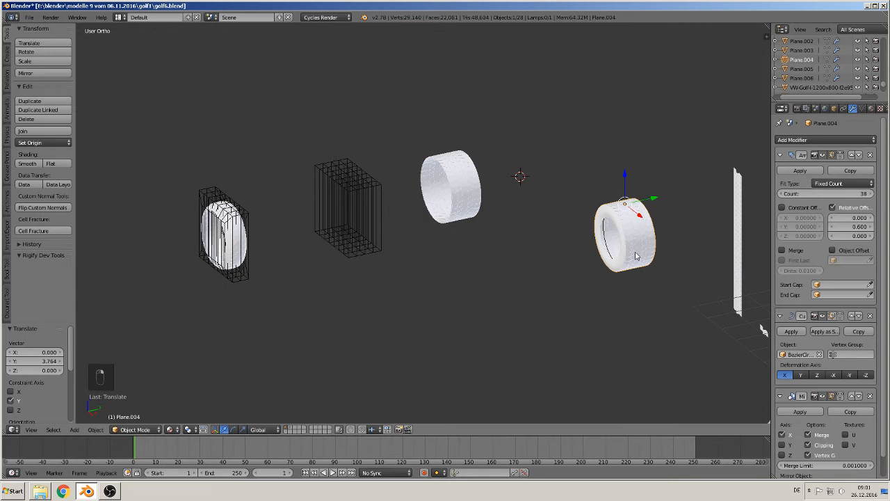
pyautogui.hotkey('shift', 'd')
pyautogui.press('y')
pyautogui.click(429, 302)
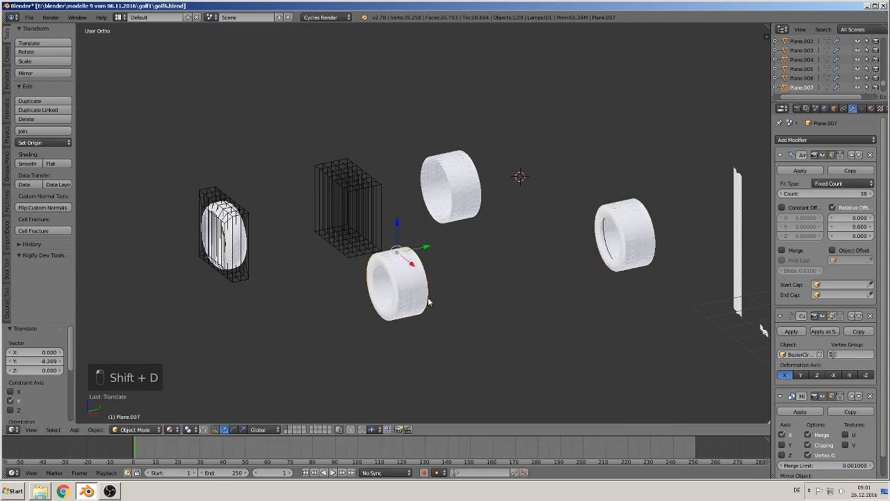
pyautogui.press('g')
pyautogui.press('x')
pyautogui.click(340, 183)
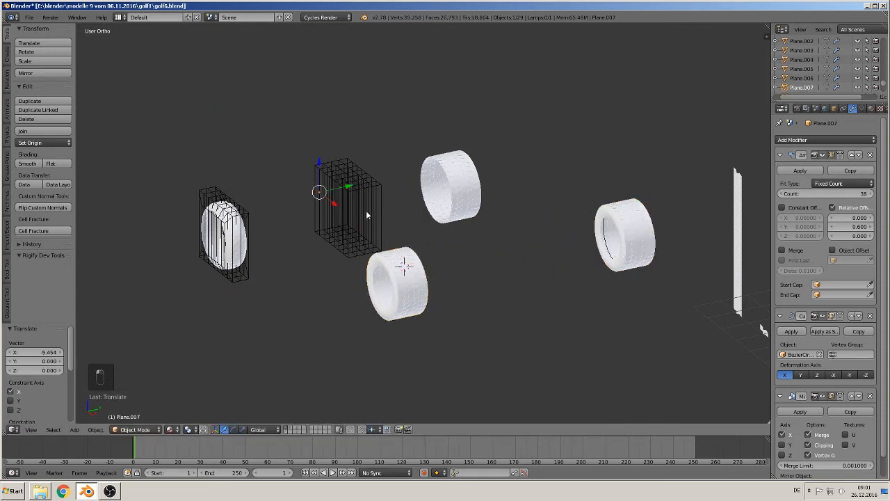
# Step: Set the duplicated tire's origin to its geometry
pyautogui.moveTo(410, 304); pyautogui.dragTo(389, 272, button='middle')
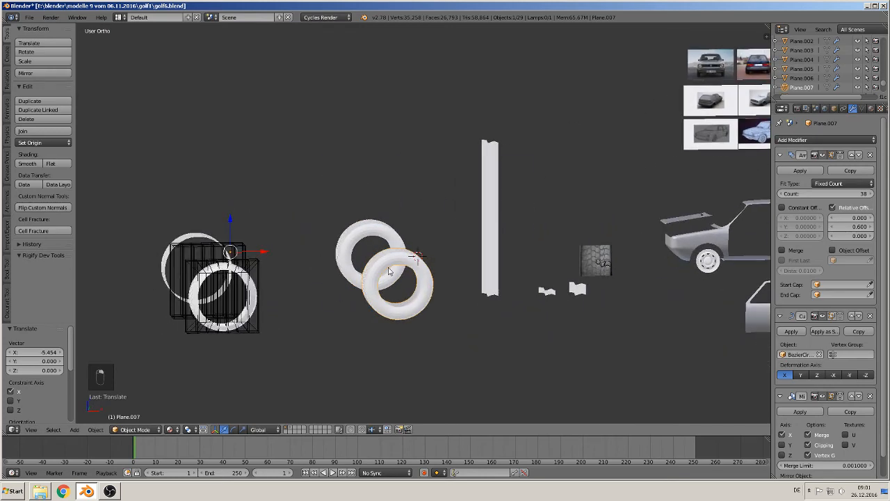
pyautogui.click(64, 143)
pyautogui.click(64, 163)
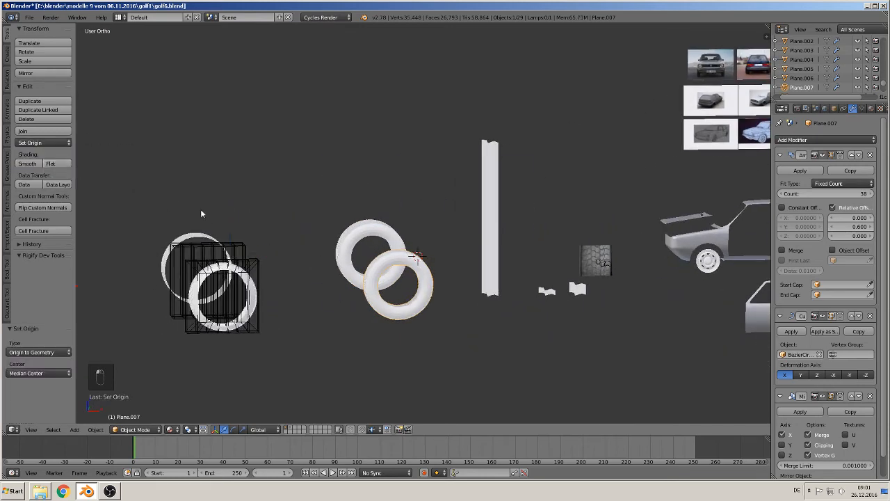
pyautogui.moveTo(420, 299); pyautogui.dragTo(234, 269, button='middle')
pyautogui.click(41, 143)
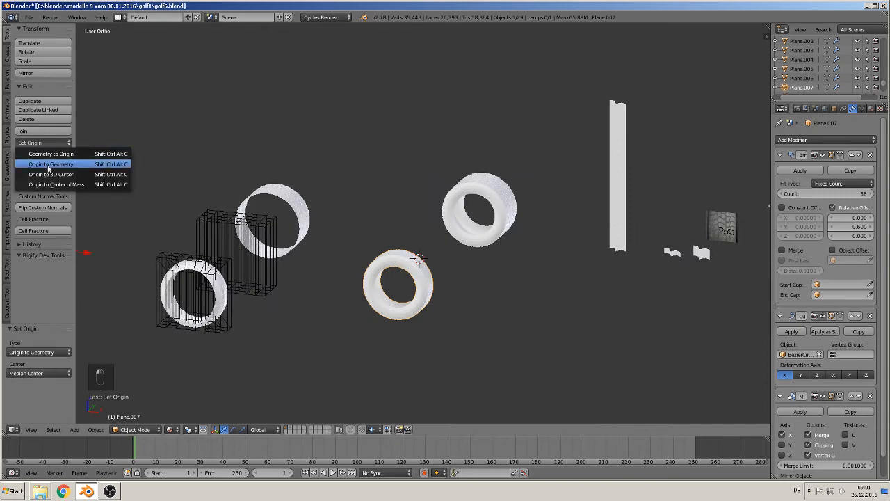
pyautogui.click(52, 165)
pyautogui.press('Tab')
pyautogui.press('Tab')
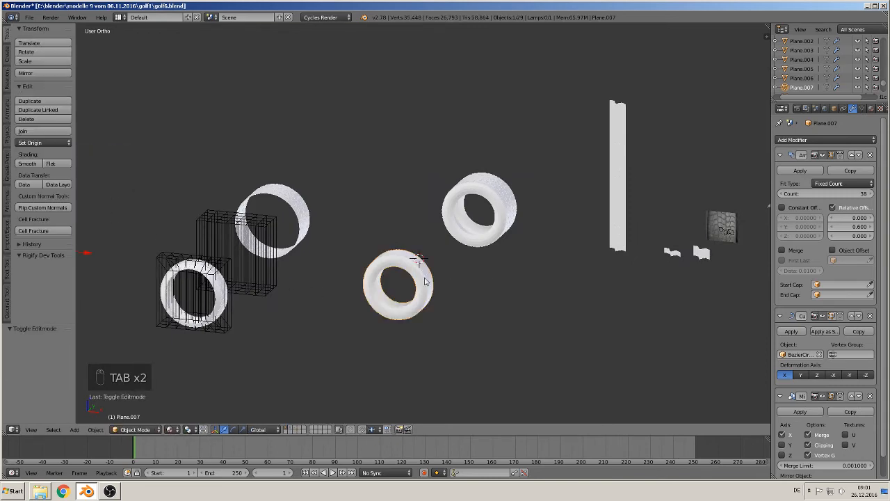
# Step: Reposition the duplicated tire along Y and move it about 3.079 along negative X
pyautogui.moveTo(408, 286); pyautogui.dragTo(294, 156, button='middle')
pyautogui.press('g')
pyautogui.press('y')
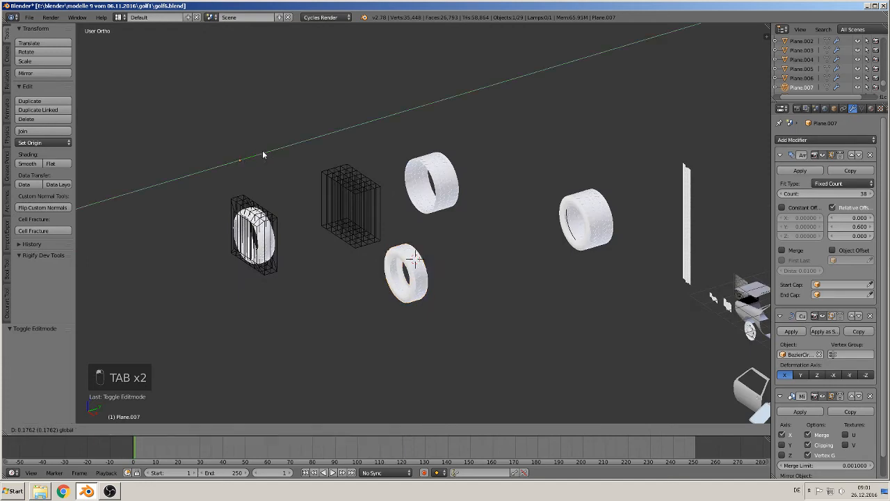
pyautogui.click(299, 141)
pyautogui.moveTo(292, 159); pyautogui.dragTo(273, 149)
# Step: Examine the duplicated tire's shape and position up close, including its mesh in Edit Mode
pyautogui.moveTo(399, 235); pyautogui.dragTo(455, 288, button='middle')
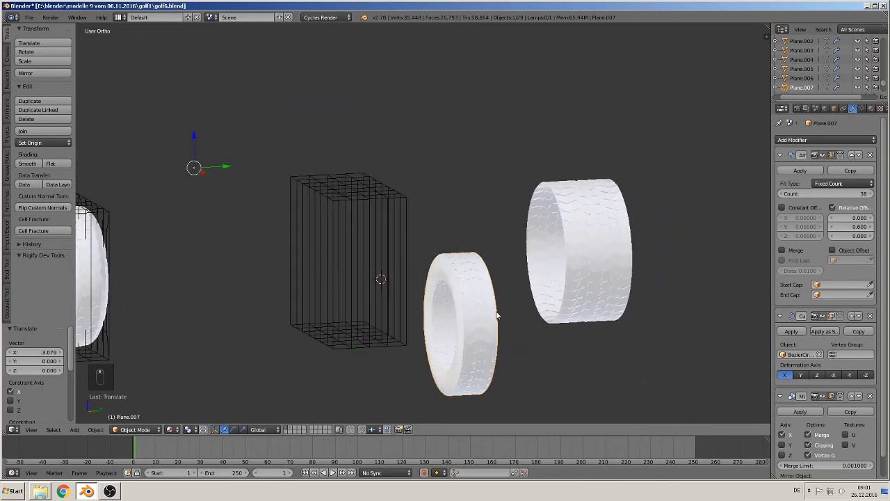
pyautogui.scroll(5, 515, 327)
pyautogui.moveTo(540, 336); pyautogui.dragTo(450, 248, button='middle')
pyautogui.press('Tab')
pyautogui.scroll(-6, 447, 244)
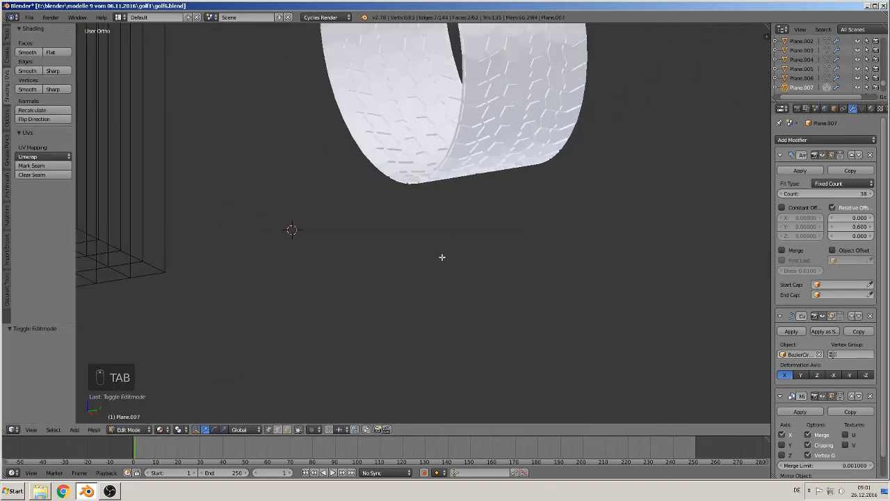
pyautogui.press('Tab')
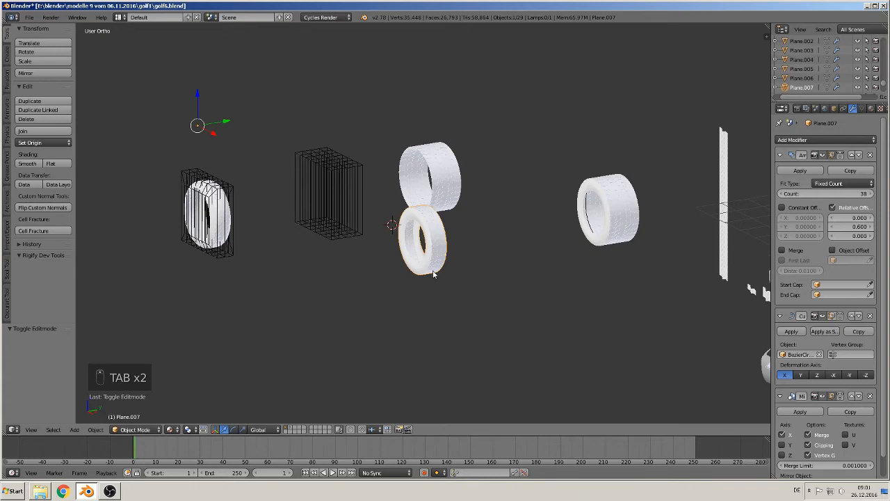
pyautogui.moveTo(433, 274); pyautogui.dragTo(299, 183, button='middle')
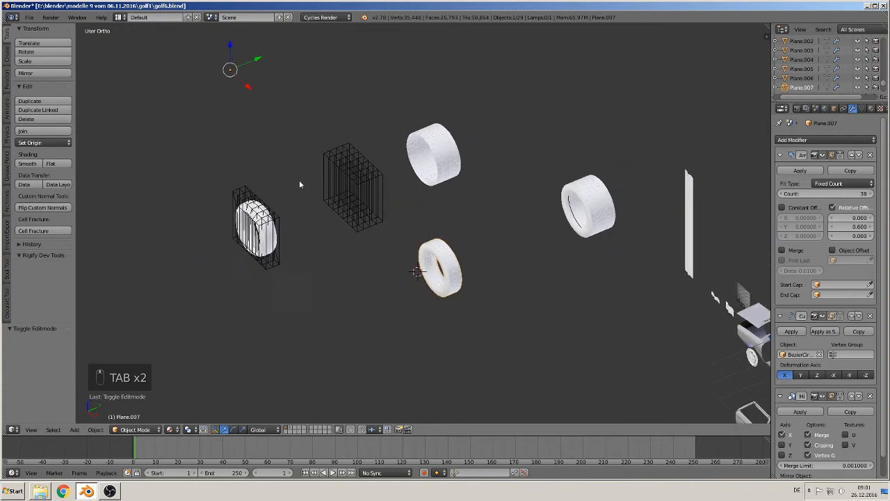
# Step: Try to reposition the duplicated tire along Y, about 11.644 along X, and slightly along Z
pyautogui.press('g')
pyautogui.press('y')
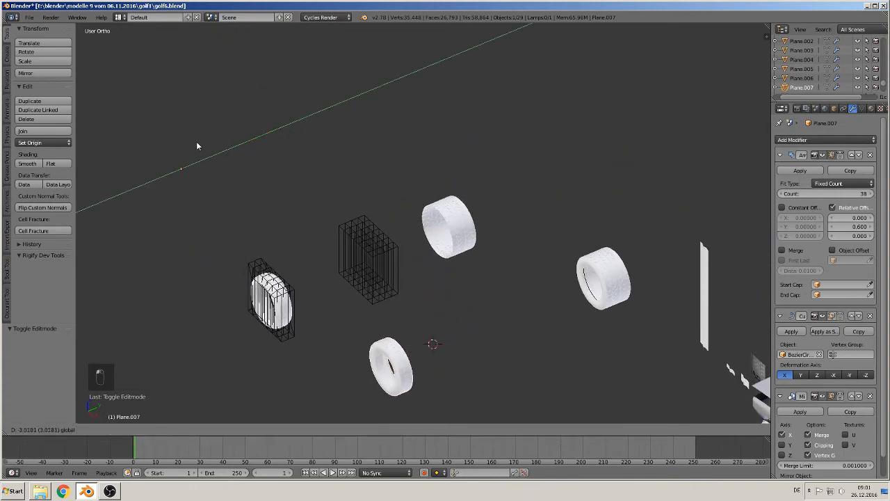
pyautogui.click(258, 134)
pyautogui.press('g')
pyautogui.press('x')
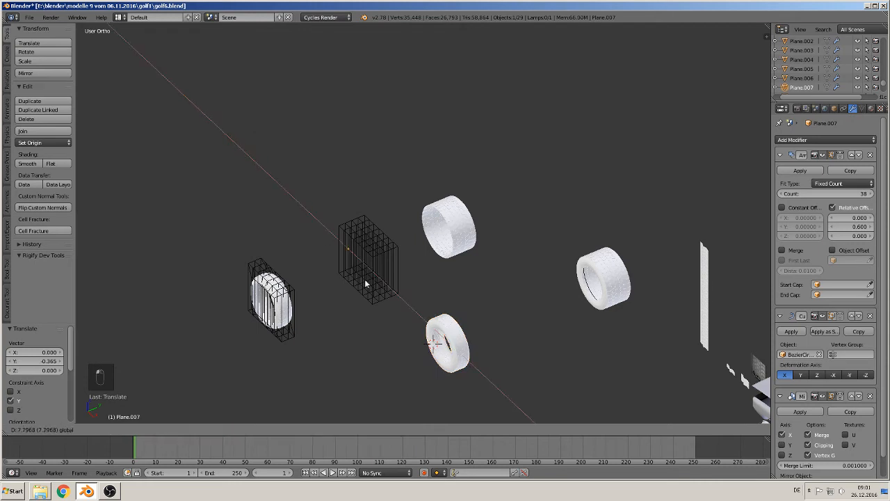
pyautogui.click(418, 325)
pyautogui.press('g')
pyautogui.press('z')
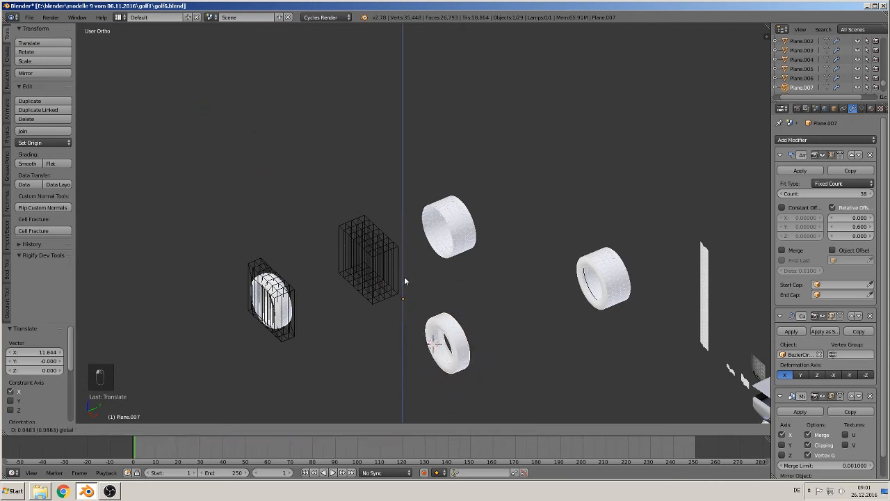
pyautogui.click(406, 275)
# Step: Undo the duplicated tire's latest moves along Z, X and Y and its earlier shift along negative X
pyautogui.hotkey('ctrl', 'z')
pyautogui.hotkey('ctrl', 'z')
pyautogui.hotkey('ctrl', 'z')
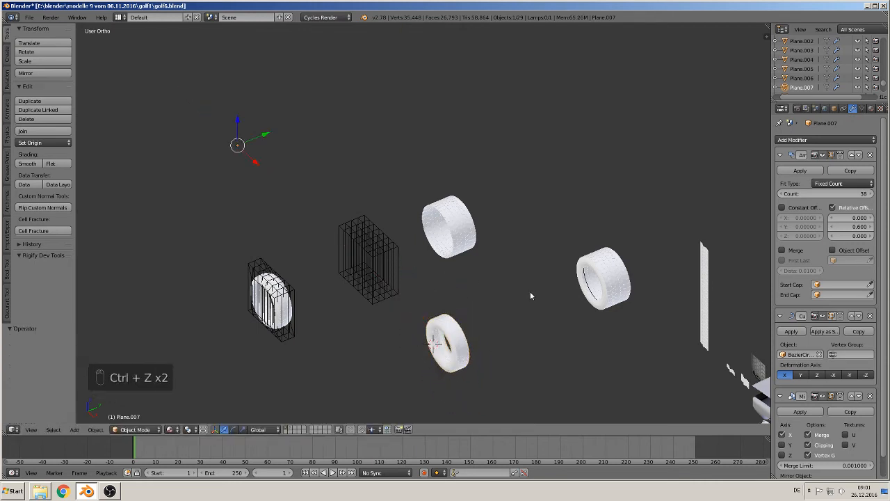
pyautogui.hotkey('ctrl', 'z')
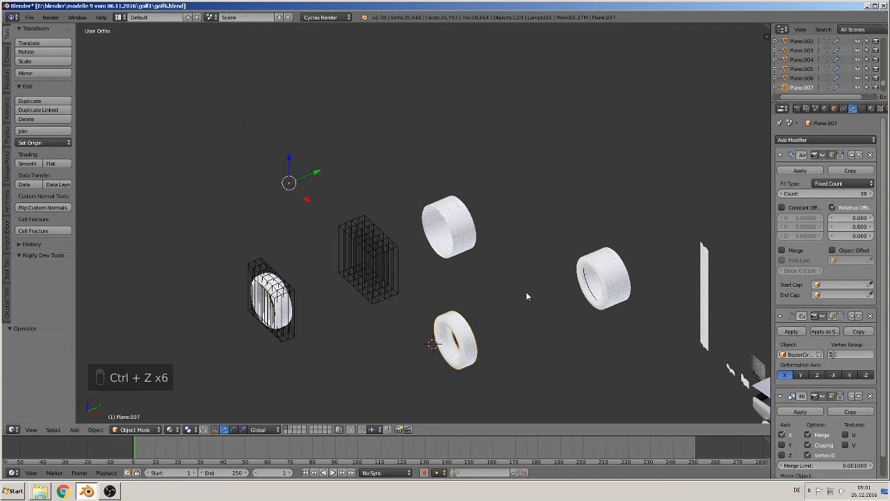
# Step: Undo further earlier changes to the duplicated tire, back to its wide, undeformed shape
pyautogui.hotkey('ctrl', 'z')
pyautogui.hotkey('ctrl', 'z')
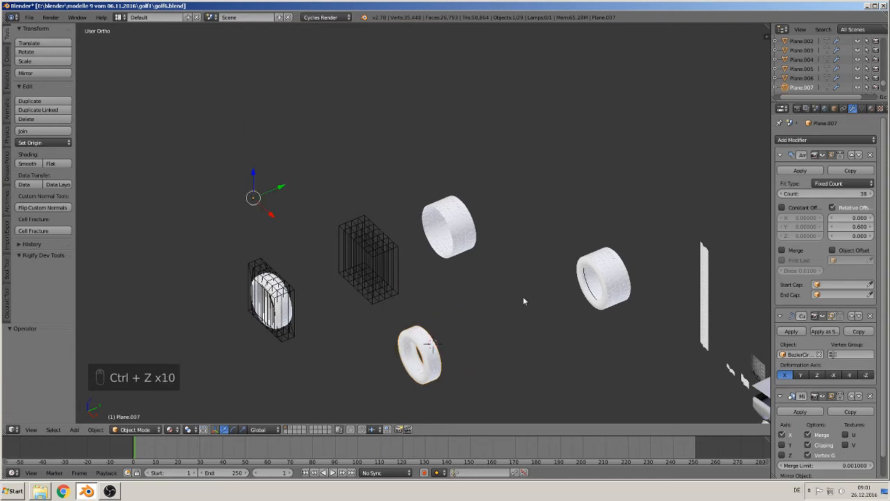
pyautogui.hotkey('ctrl', 'z')
pyautogui.moveTo(464, 354); pyautogui.dragTo(477, 293, button='middle')
pyautogui.scroll(5, 483, 317)
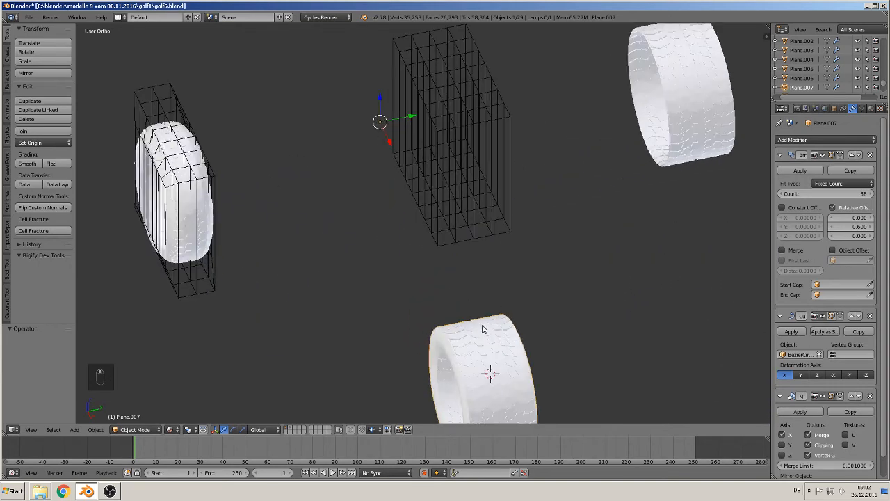
pyautogui.moveTo(491, 369); pyautogui.dragTo(489, 346, button='middle')
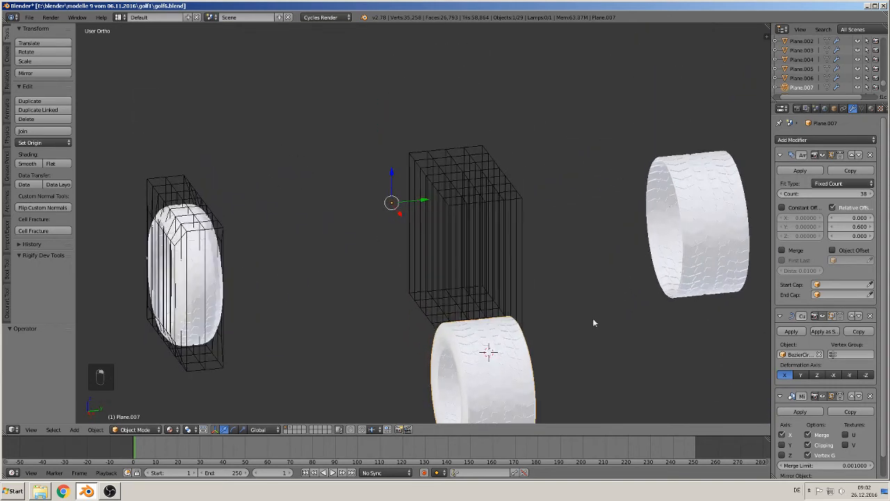
pyautogui.keyDown('shift'); pyautogui.moveTo(622, 304); pyautogui.dragTo(626, 170, button='middle'); pyautogui.keyUp('shift')
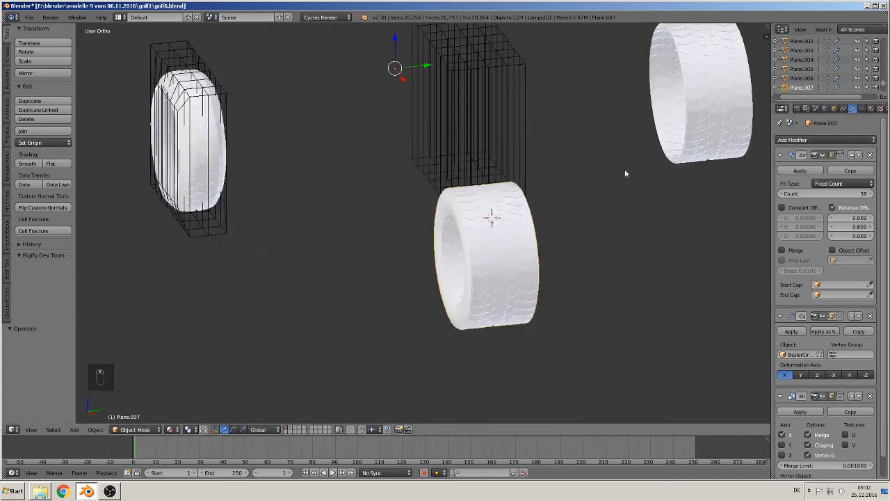
# Step: Add a Lattice modifier to the duplicated tire, target Lattice.001, and check the tire's shape up close
pyautogui.scroll(-1, 829, 375)
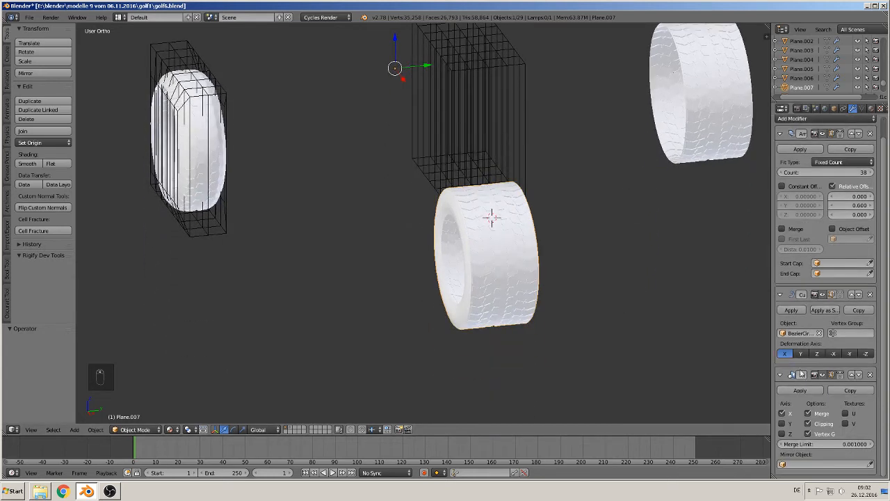
pyautogui.click(831, 122)
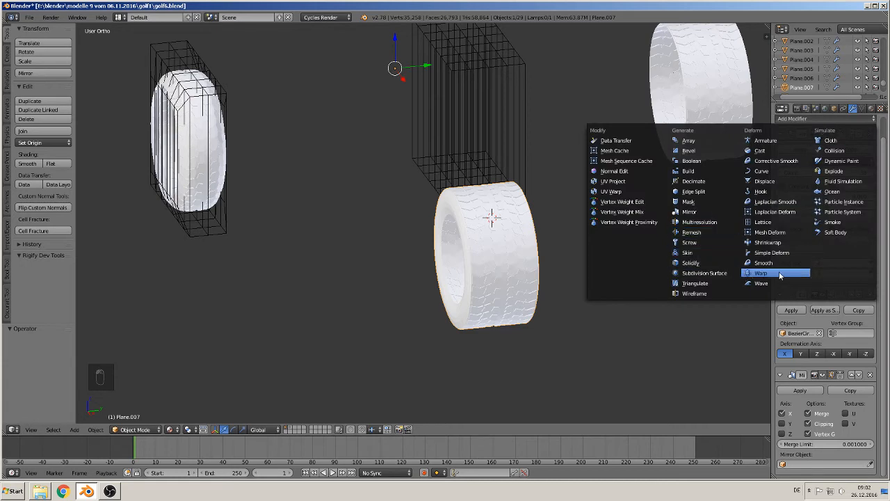
pyautogui.click(772, 222)
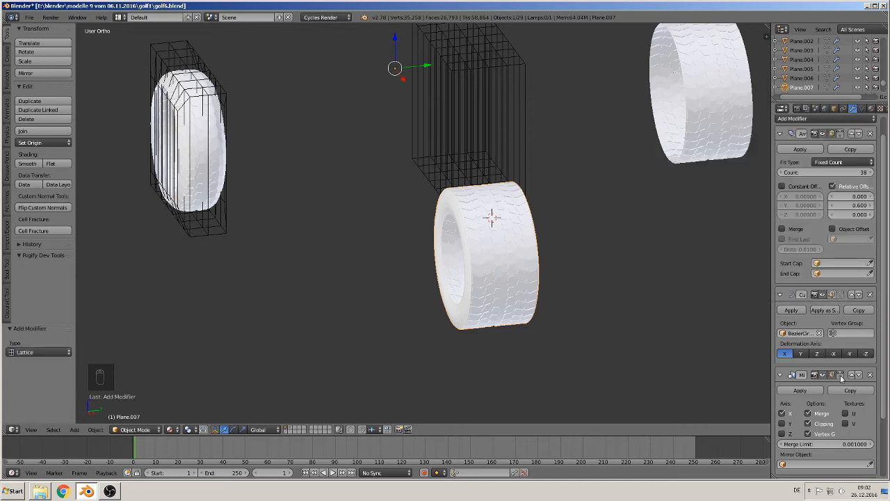
pyautogui.scroll(-3, 839, 433)
pyautogui.scroll(-1, 840, 433)
pyautogui.click(800, 450)
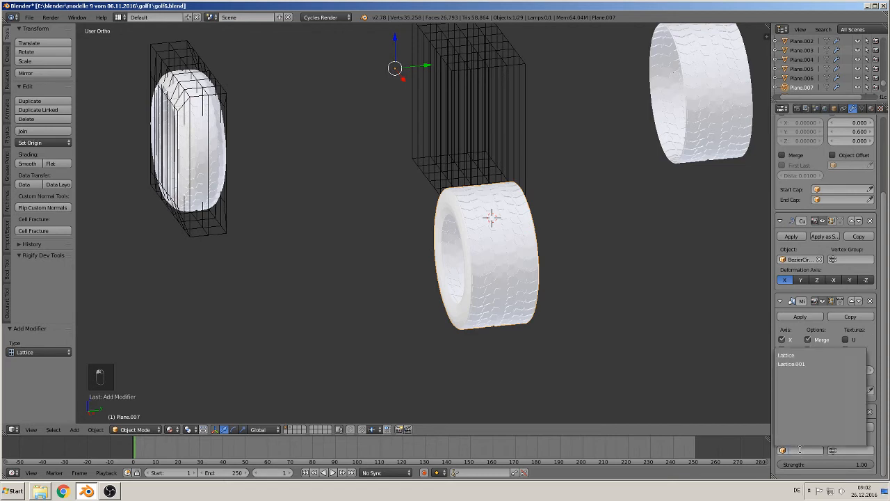
pyautogui.click(811, 364)
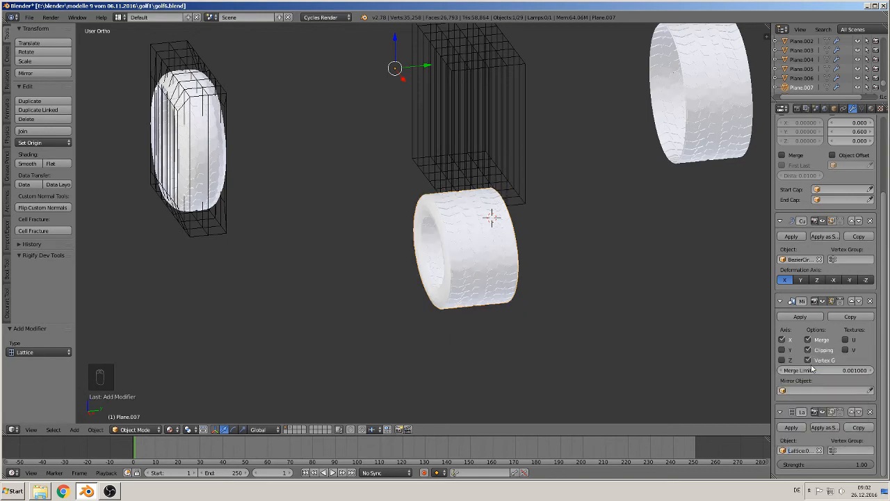
pyautogui.moveTo(618, 341); pyautogui.dragTo(557, 329, button='middle')
pyautogui.scroll(5, 545, 341)
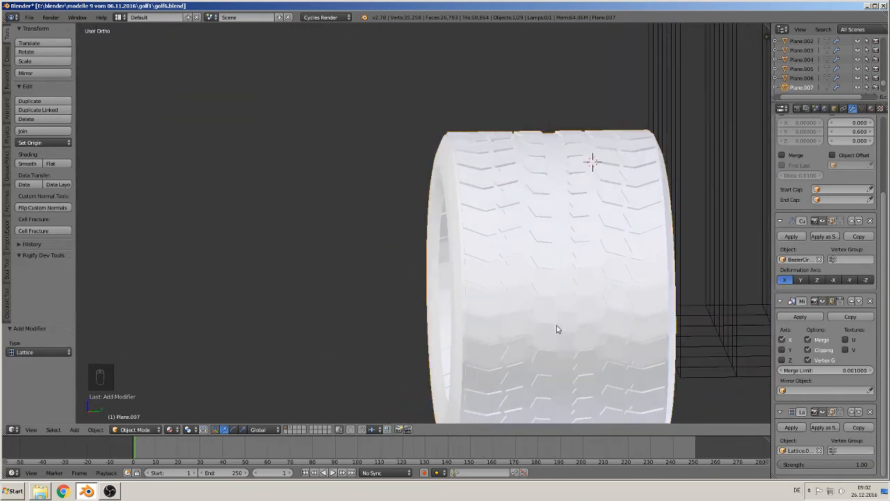
pyautogui.scroll(-3, 557, 329)
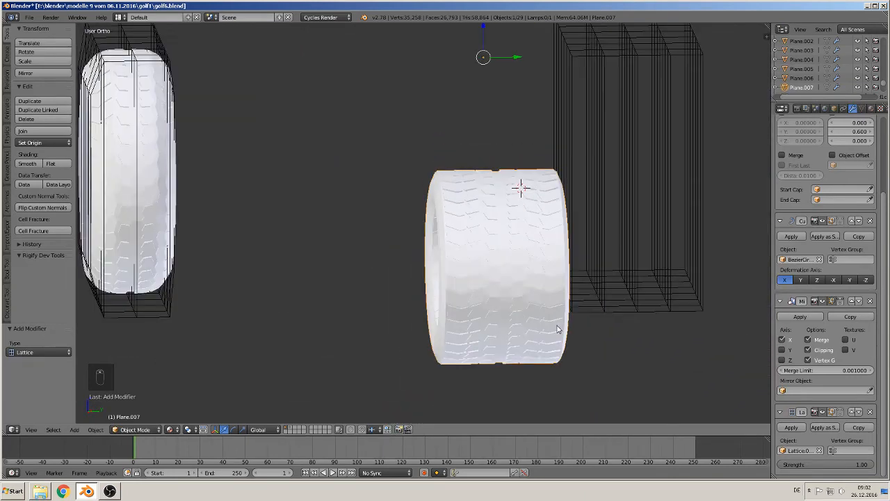
# Step: Switch the duplicated tire's Lattice modifier target to Lattice and move the modifier above Mirror in the stack
pyautogui.click(807, 450)
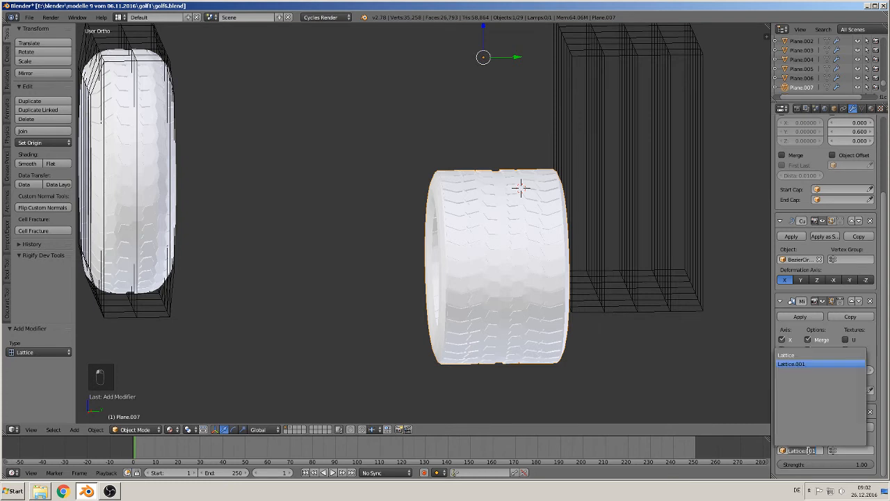
pyautogui.click(802, 356)
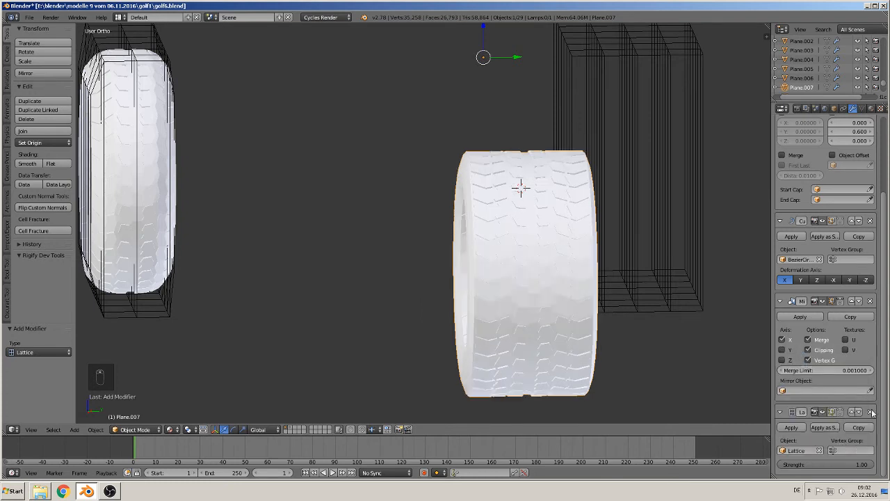
pyautogui.click(852, 412)
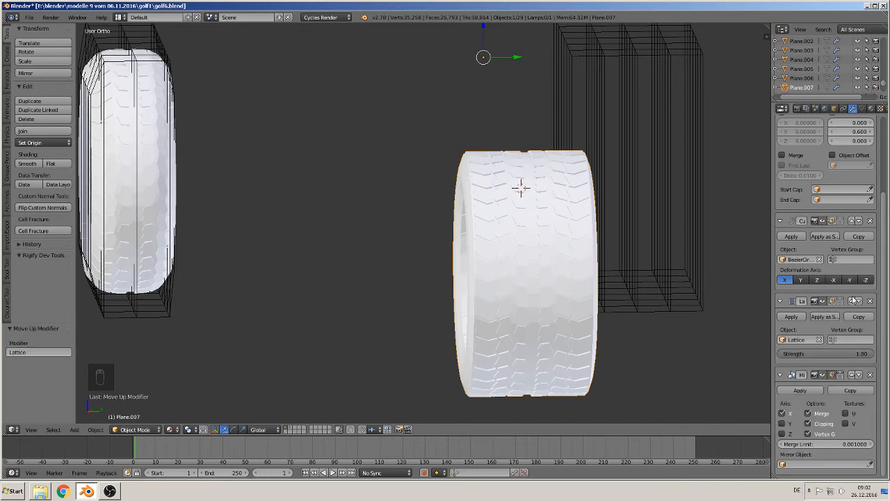
pyautogui.click(852, 301)
pyautogui.click(852, 295)
# Step: Set the Lattice modifier's target back to Lattice.001 and inspect the duplicated tire and its mesh in Edit Mode
pyautogui.click(796, 339)
pyautogui.click(799, 362)
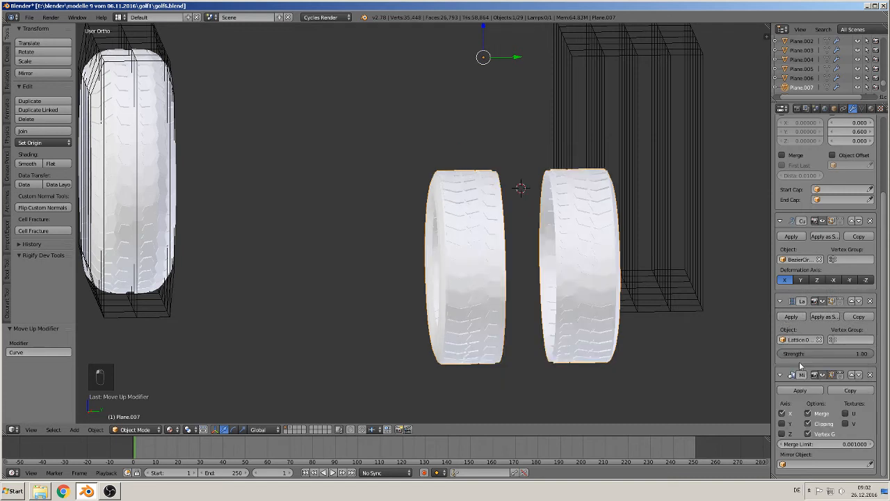
pyautogui.moveTo(620, 303); pyautogui.dragTo(636, 314, button='middle')
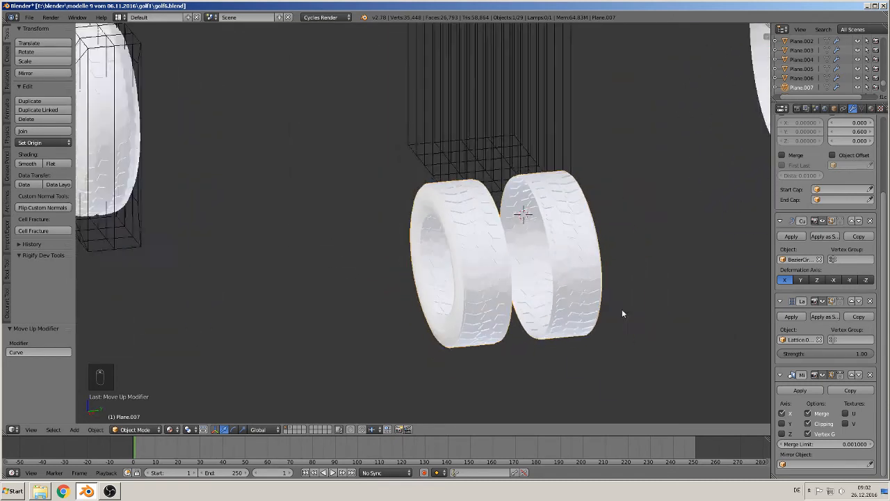
pyautogui.press('Tab')
pyautogui.scroll(-3, 490, 242)
pyautogui.keyDown('shift'); pyautogui.moveTo(429, 189); pyautogui.dragTo(461, 243, button='middle'); pyautogui.keyUp('shift')
pyautogui.press('Tab')
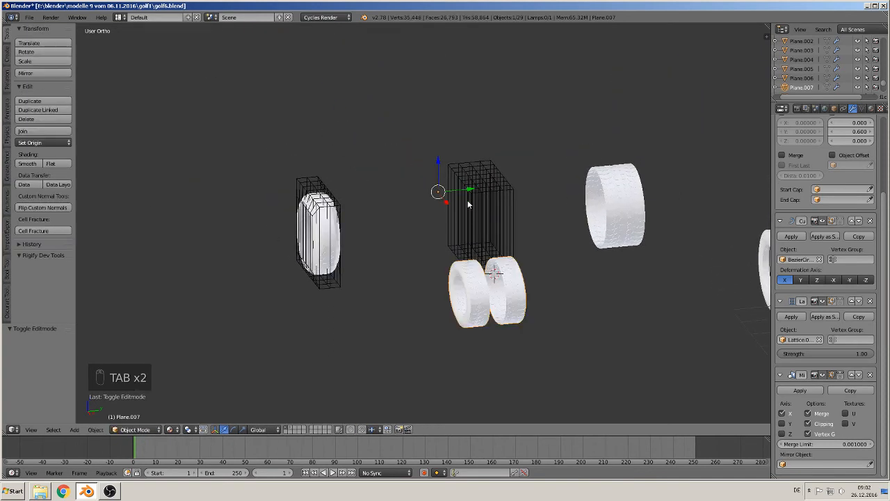
# Step: Delete the duplicated tire below the undeformed lattice
pyautogui.press('a')
pyautogui.press('a')
pyautogui.press('a')
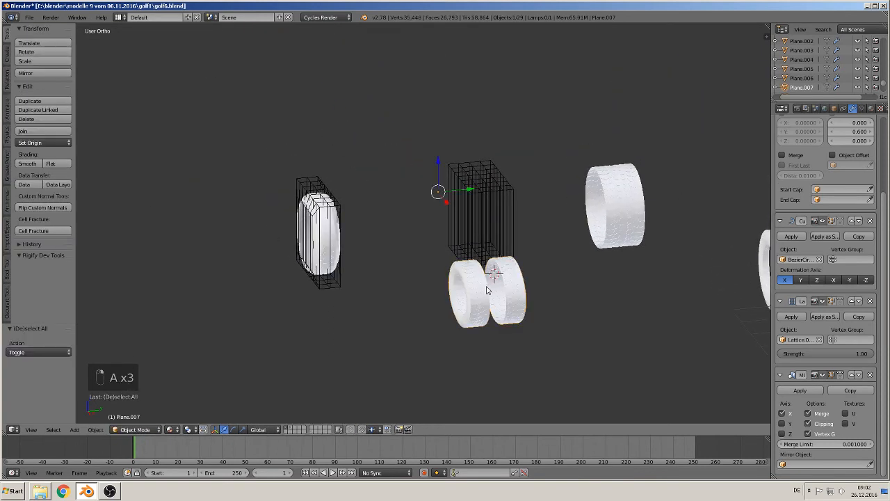
pyautogui.press('c')
pyautogui.click(488, 290)
pyautogui.press('x')
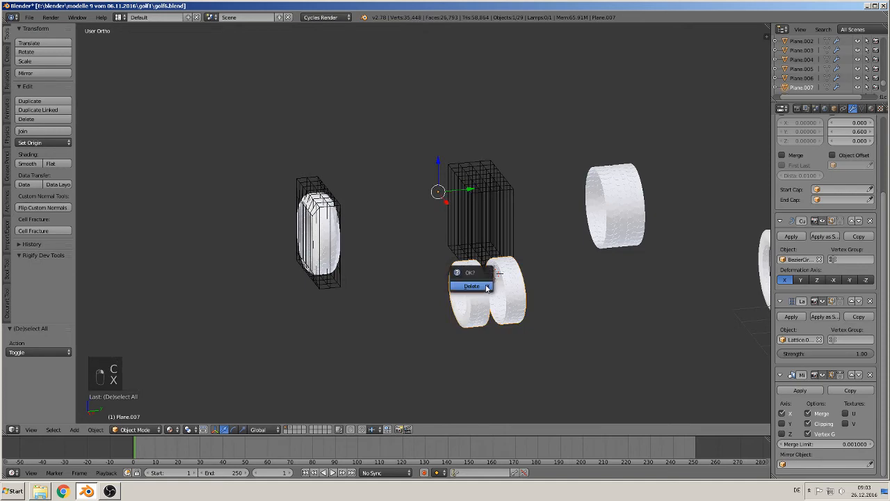
pyautogui.click(486, 284)
# Step: Duplicate the original curved-sidewall tire together with its Bezier circle and move the copies 4.076 along negative Y
pyautogui.scroll(2, 485, 284)
pyautogui.keyDown('shift'); pyautogui.moveTo(582, 258); pyautogui.dragTo(309, 268, button='middle'); pyautogui.keyUp('shift')
pyautogui.scroll(-3, 311, 268)
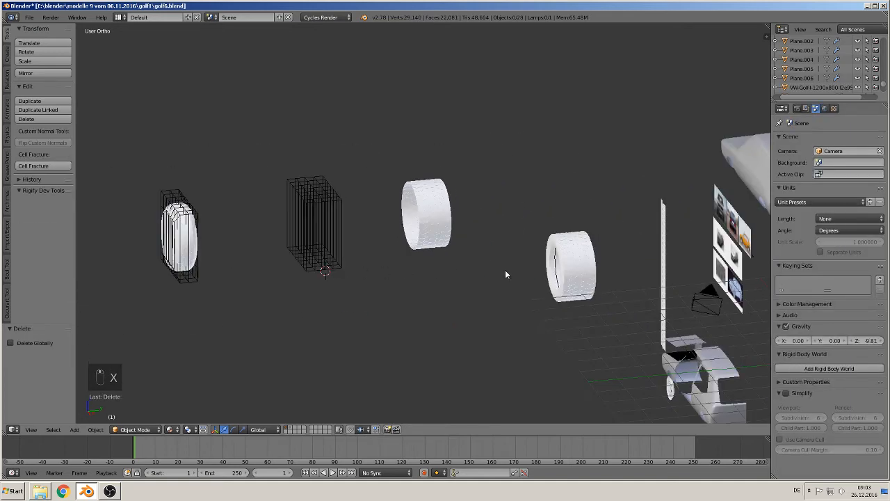
pyautogui.rightClick(583, 251)
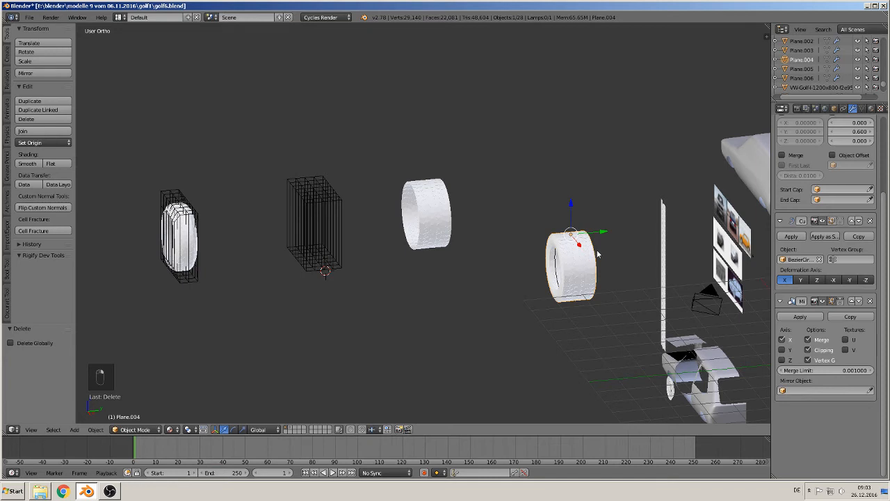
pyautogui.scroll(2, 597, 254)
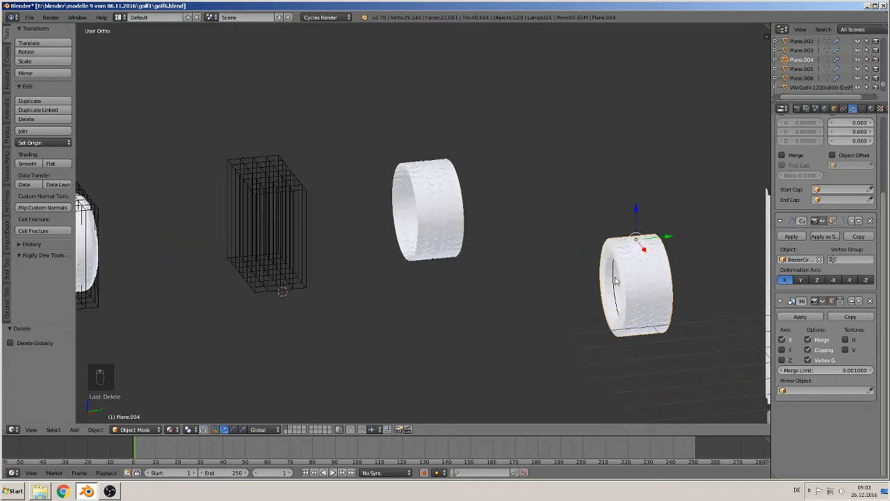
pyautogui.keyDown('shift'); pyautogui.moveTo(615, 280); pyautogui.dragTo(530, 284, button='middle'); pyautogui.keyUp('shift')
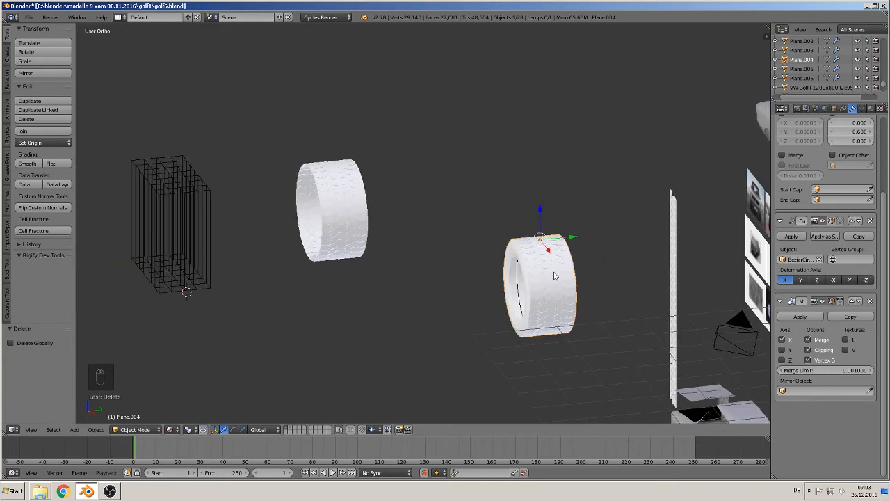
pyautogui.keyDown('shift'); pyautogui.rightClick(518, 281); pyautogui.keyUp('shift')
pyautogui.hotkey('shift', 'd')
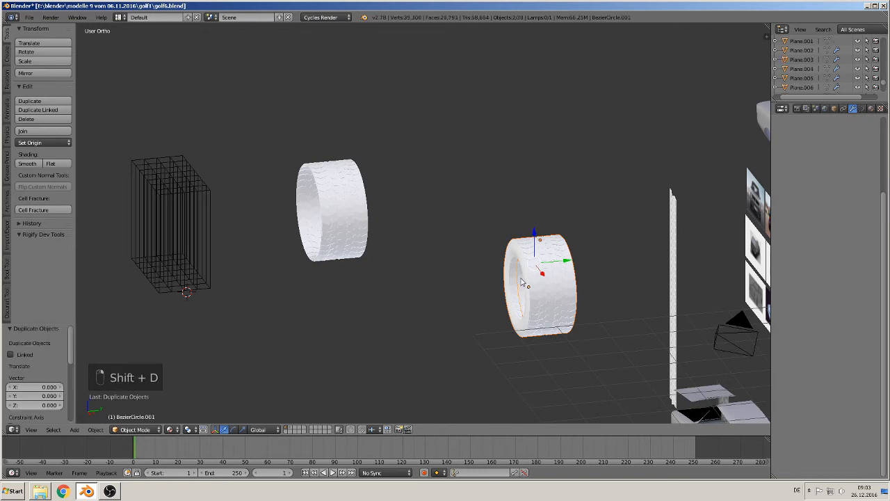
pyautogui.press('y')
pyautogui.click(393, 279)
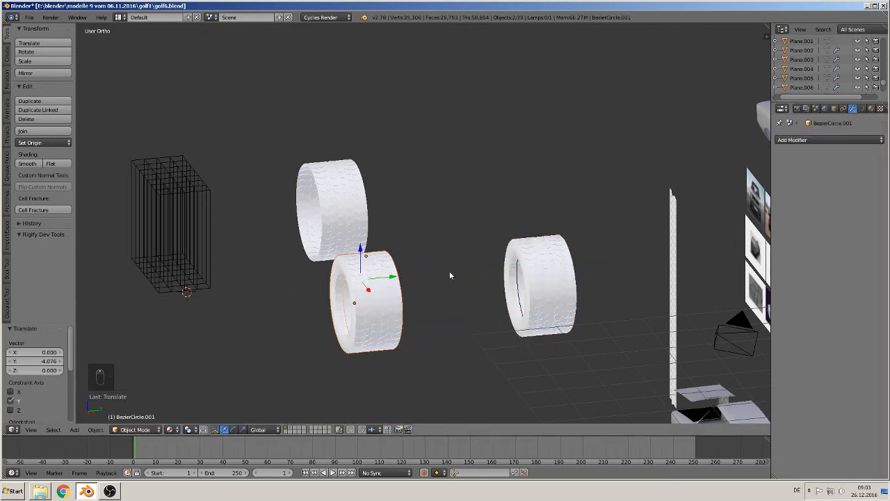
# Step: Separate the copied tire from its Bezier circle, moving the tire 1.436 along negative Y and the circle along positive Y
pyautogui.rightClick(391, 298)
pyautogui.press('g')
pyautogui.press('y')
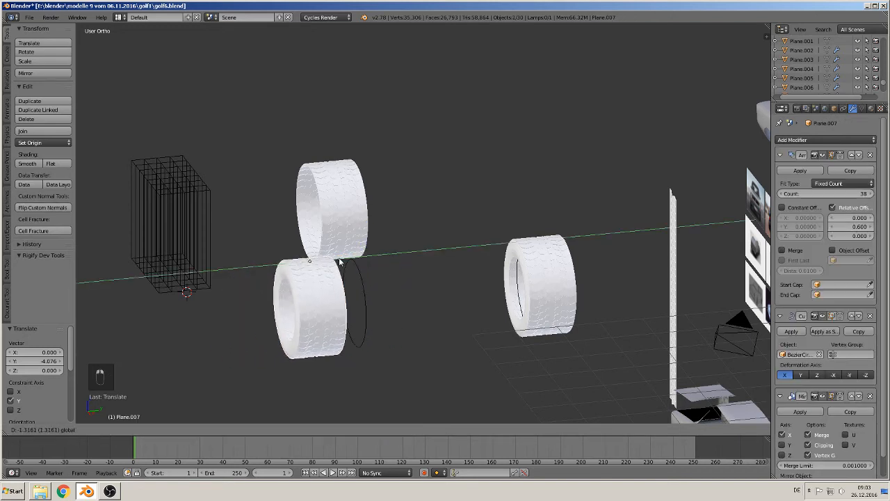
pyautogui.click(371, 280)
pyautogui.rightClick(368, 287)
pyautogui.press('g')
pyautogui.press('y')
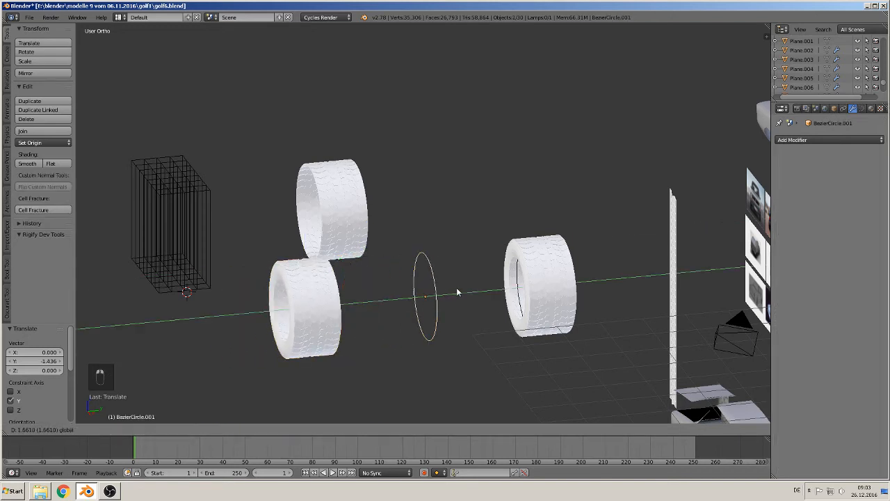
pyautogui.click(439, 303)
# Step: Try deleting the copied Bezier circle and inspect the copied tire without it
pyautogui.press('x')
pyautogui.click(433, 296)
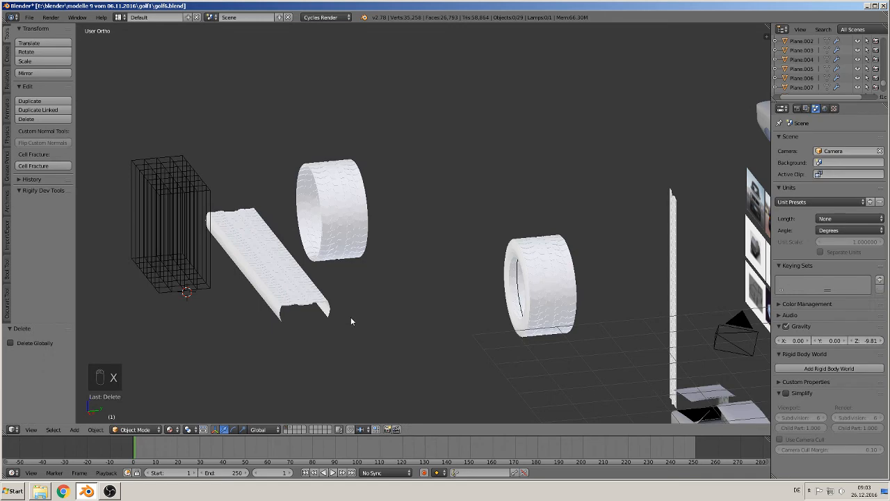
pyautogui.rightClick(319, 279)
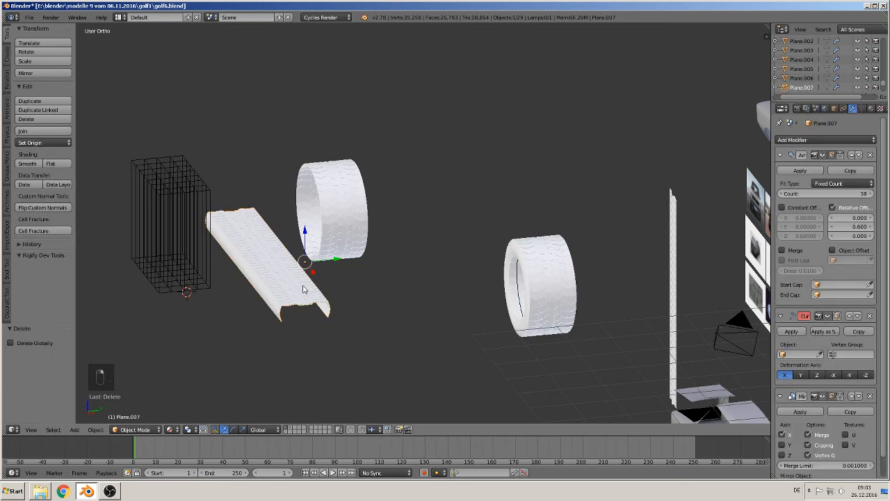
pyautogui.moveTo(427, 299); pyautogui.dragTo(470, 301, button='middle')
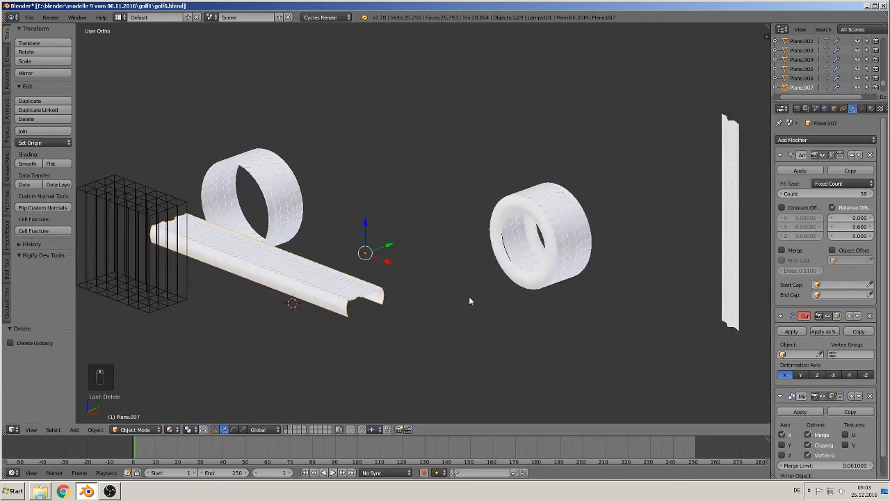
# Step: Undo the deletion of the copied Bezier circle
pyautogui.hotkey('ctrl', 'z')
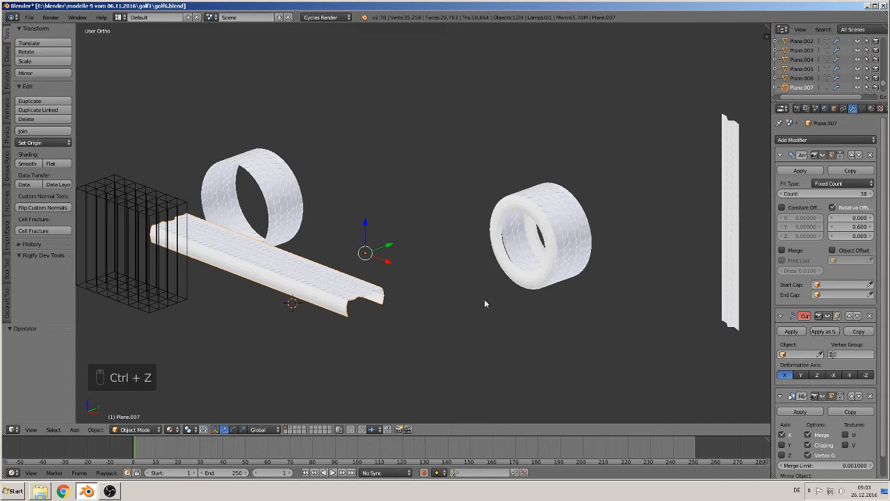
pyautogui.hotkey('ctrl', 'z')
pyautogui.hotkey('ctrl', 'z')
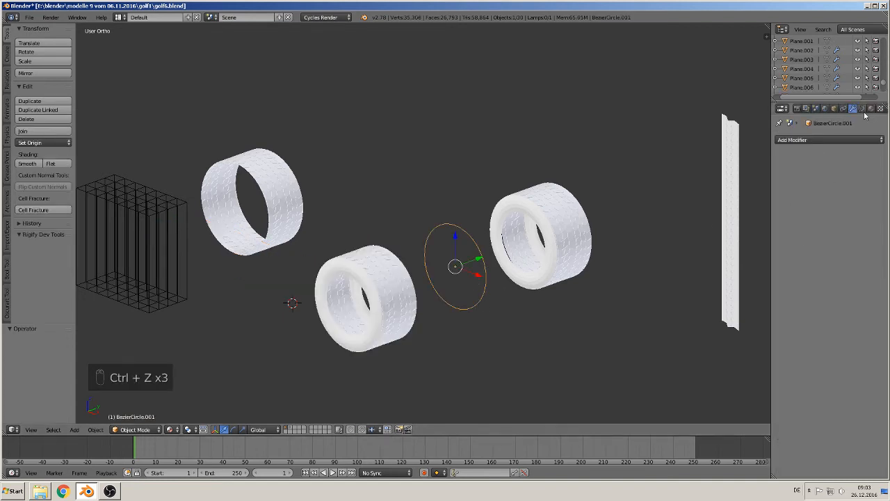
# Step: Apply the Mirror modifier on the copied tire
pyautogui.rightClick(376, 293)
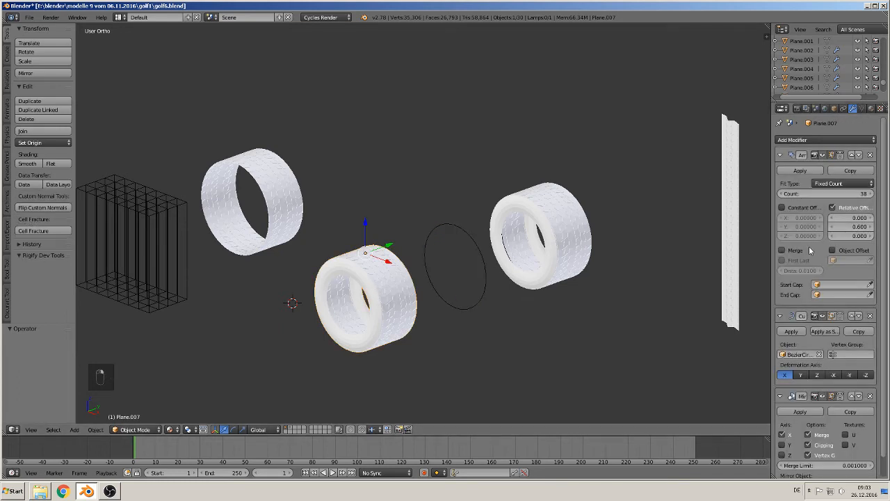
pyautogui.scroll(-2, 806, 394)
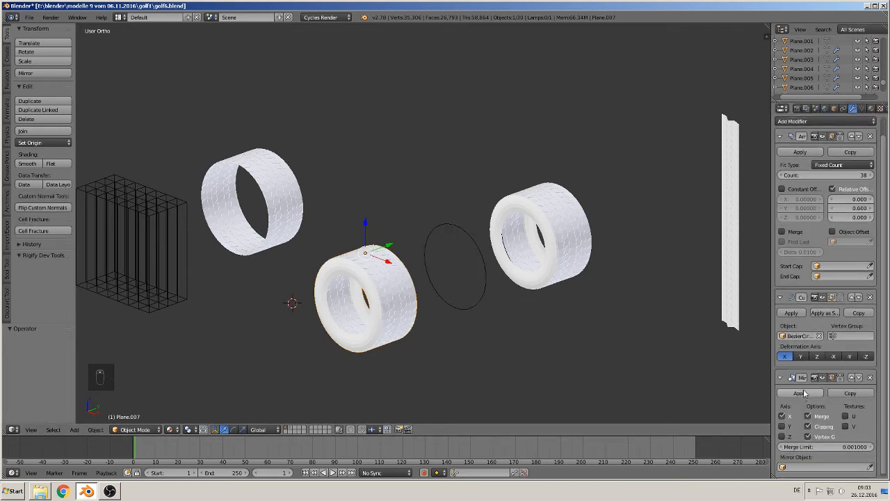
pyautogui.click(801, 391)
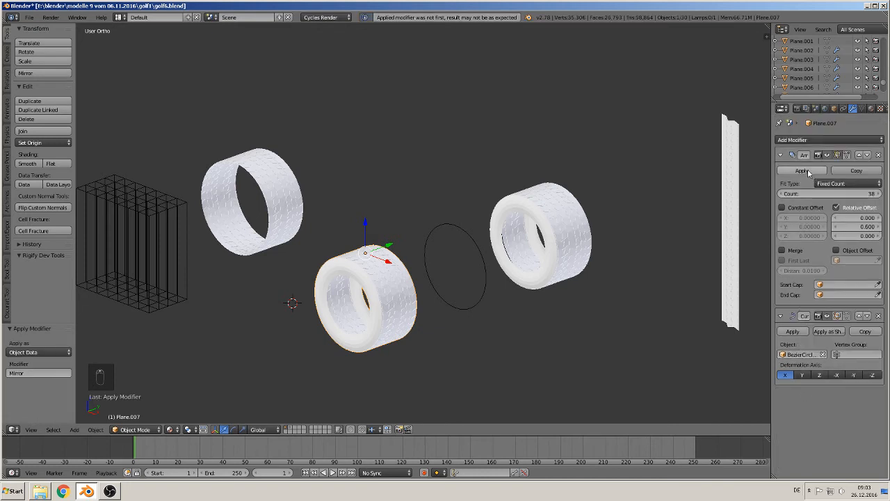
# Step: Apply the Array and Curve modifiers on the copied tire
pyautogui.click(804, 171)
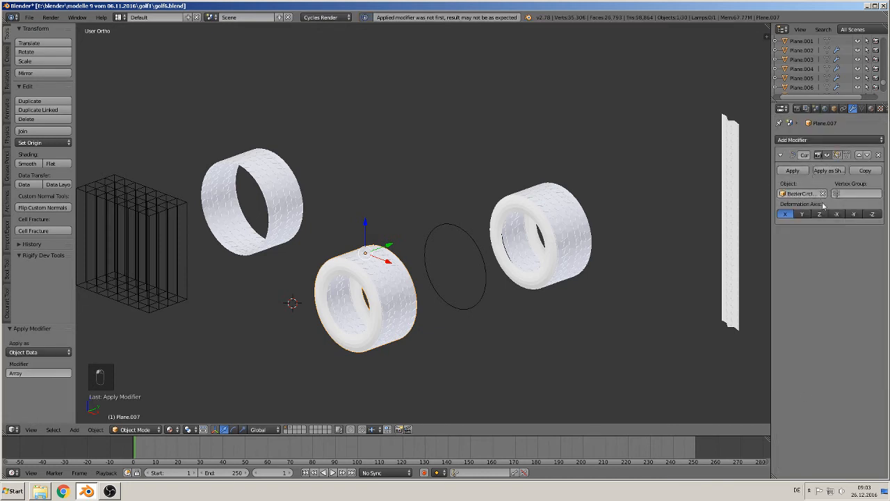
pyautogui.click(801, 172)
# Step: Move the copied tire 6.016 along negative X and 1.489 along negative Y so it sits inside the undeformed lattice cage
pyautogui.moveTo(431, 299); pyautogui.dragTo(394, 284, button='middle')
pyautogui.press('KP_1')
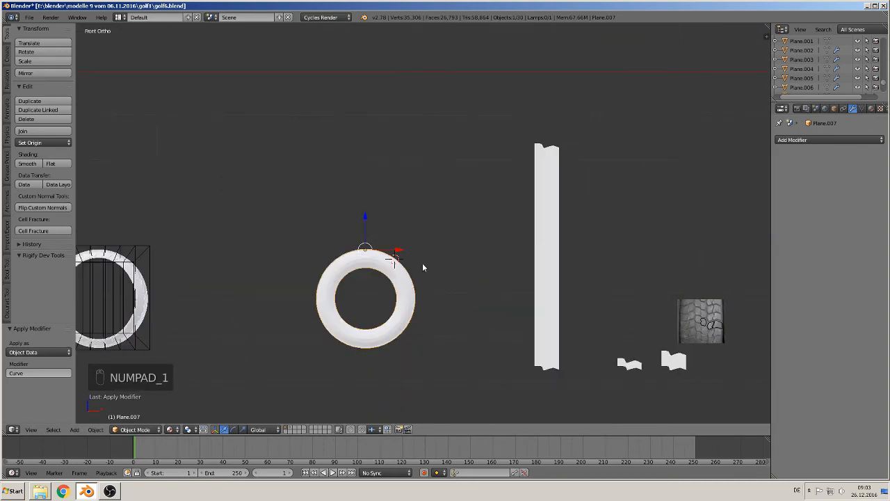
pyautogui.moveTo(398, 251); pyautogui.dragTo(139, 248)
pyautogui.keyDown('shift'); pyautogui.moveTo(140, 249); pyautogui.dragTo(305, 280, button='middle'); pyautogui.keyUp('shift')
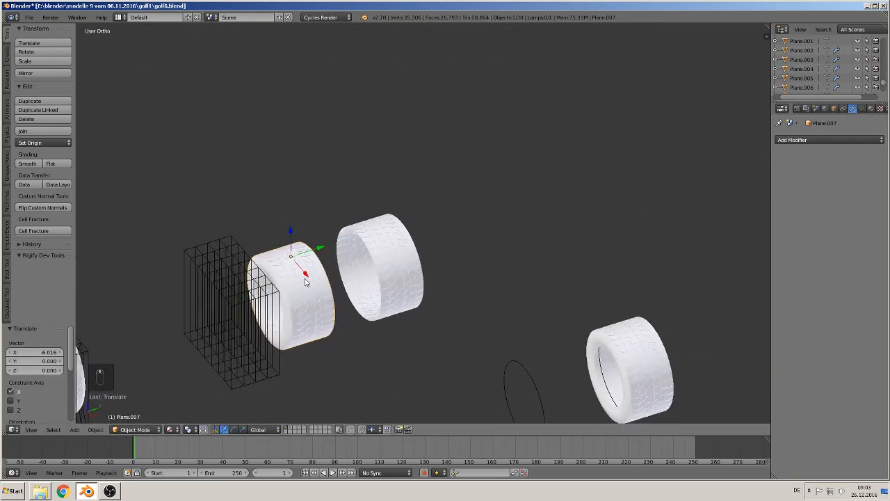
pyautogui.moveTo(311, 251); pyautogui.dragTo(234, 275)
# Step: Scale the copied tire uniformly to about 0.929 so it fits within the lattice, checking the fit from several views
pyautogui.moveTo(262, 296); pyautogui.dragTo(465, 268, button='middle')
pyautogui.press('KP_7')
pyautogui.scroll(2, 466, 270)
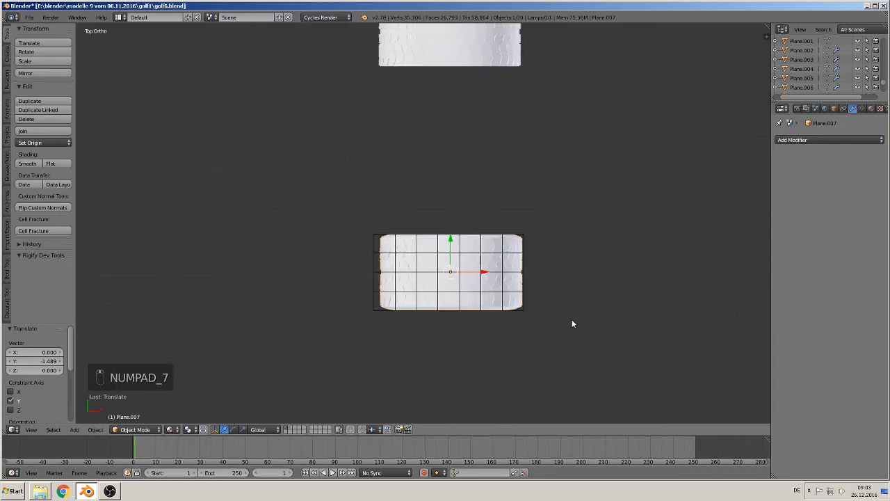
pyautogui.press('s')
pyautogui.click(562, 317)
pyautogui.moveTo(528, 323); pyautogui.dragTo(436, 226, button='middle')
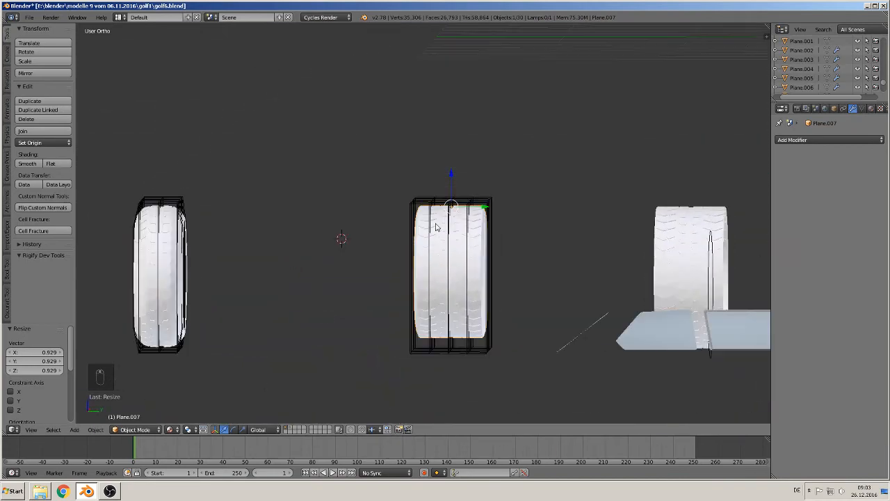
pyautogui.press('KP_1')
pyautogui.press('KP_7')
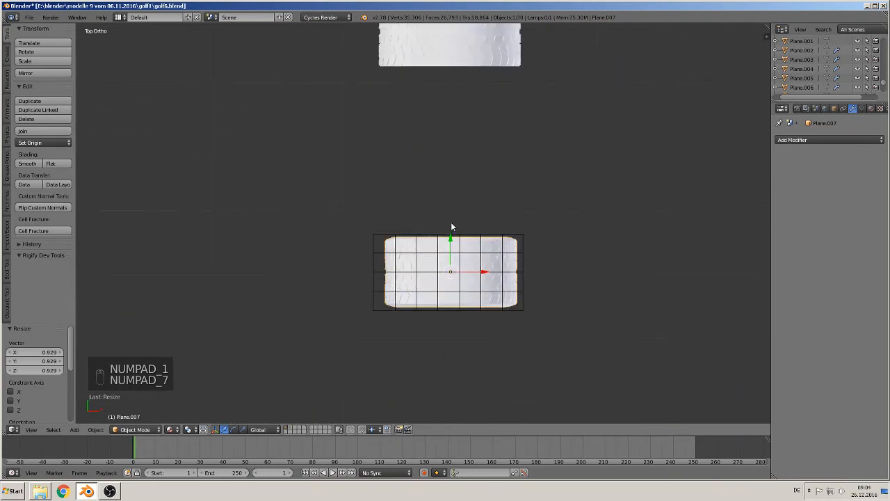
# Step: Add a Lattice modifier to the copied tire and assign the surrounding Lattice as its object
pyautogui.press('KP_3')
pyautogui.scroll(2, 473, 264)
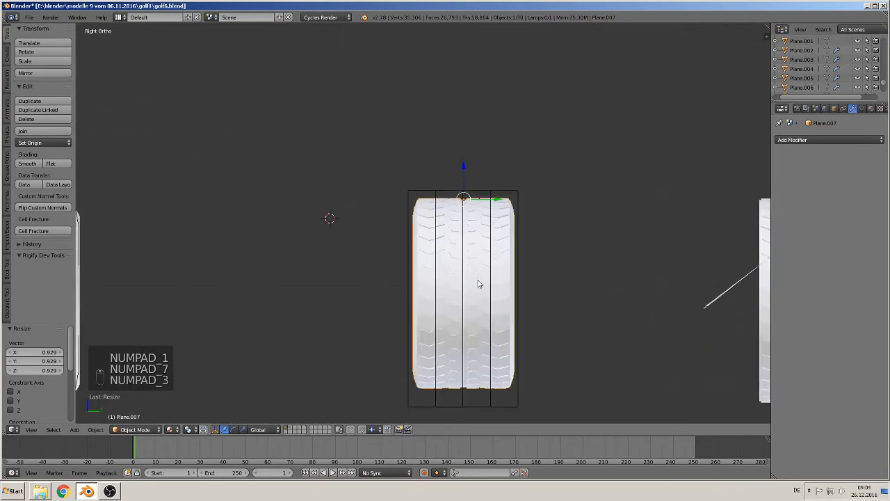
pyautogui.keyDown('shift'); pyautogui.moveTo(479, 283); pyautogui.dragTo(394, 254, button='middle'); pyautogui.keyUp('shift')
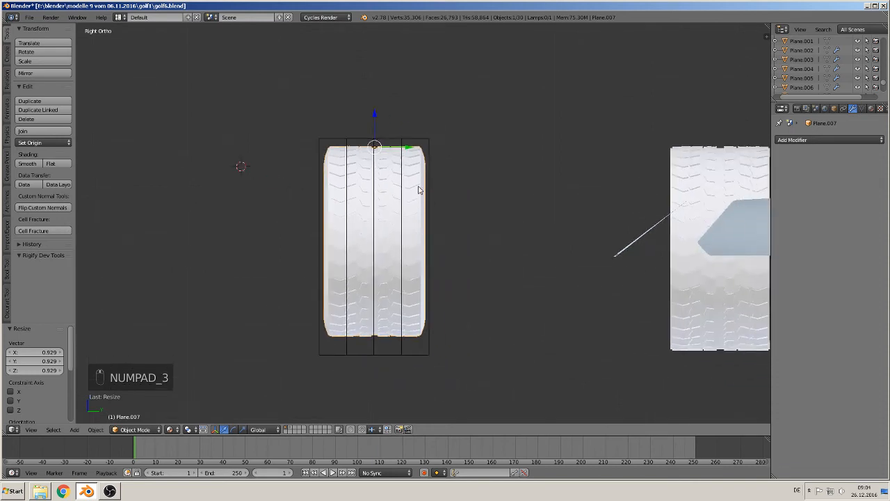
pyautogui.click(837, 139)
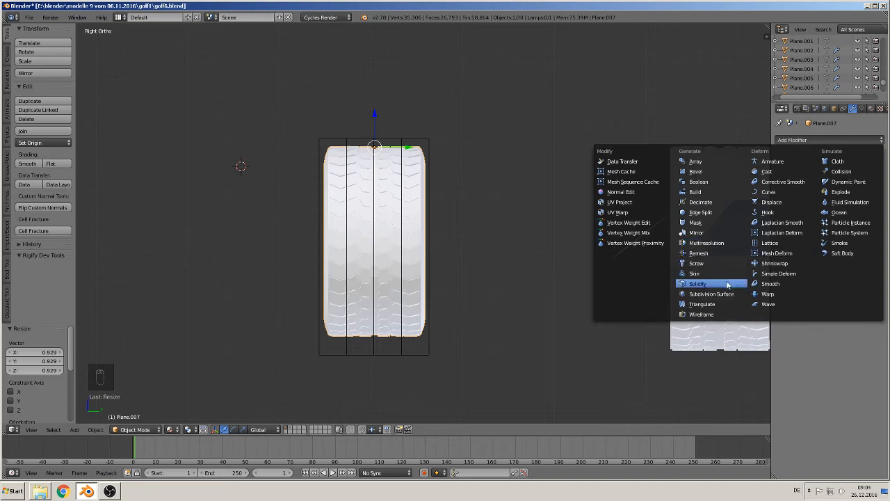
pyautogui.click(772, 243)
pyautogui.click(809, 193)
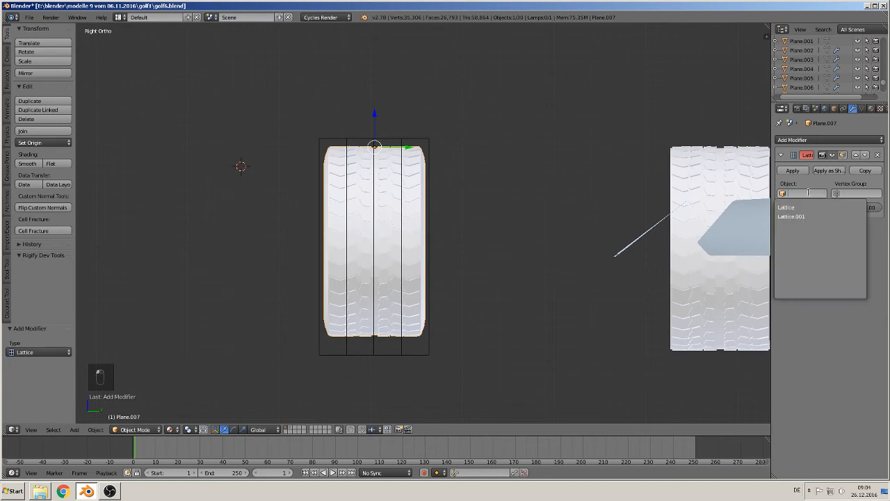
pyautogui.rightClick(422, 141)
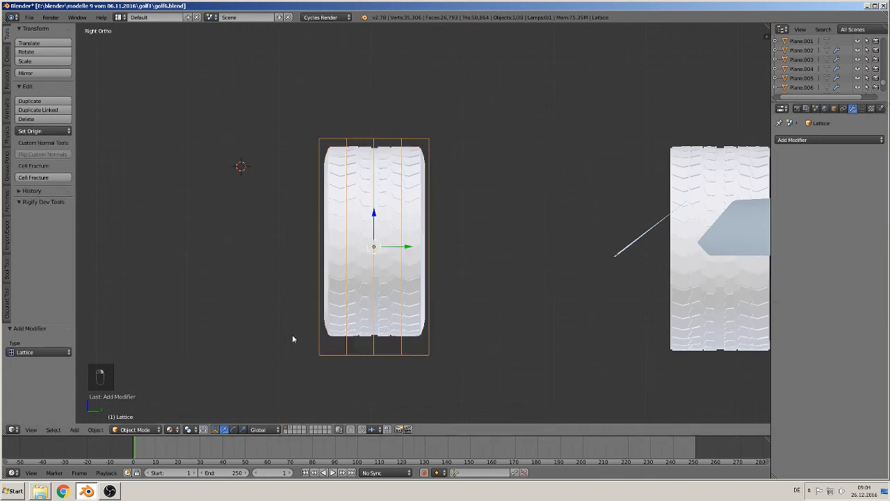
pyautogui.rightClick(373, 221)
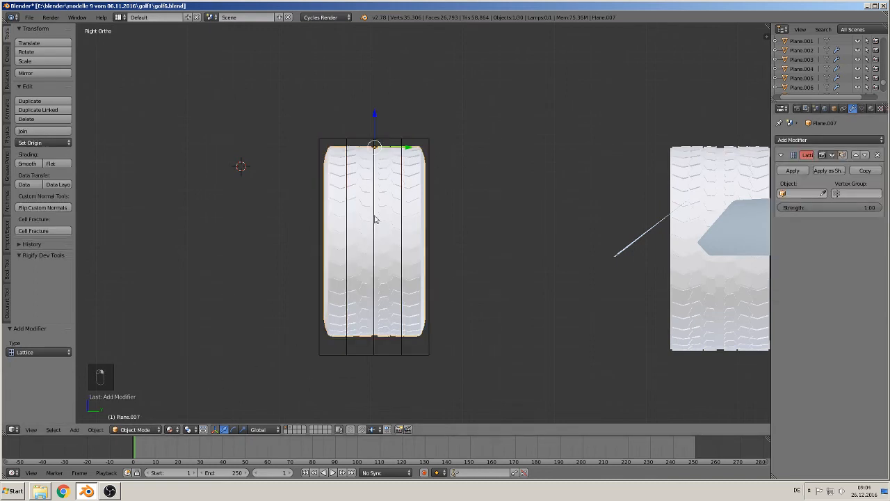
pyautogui.click(801, 194)
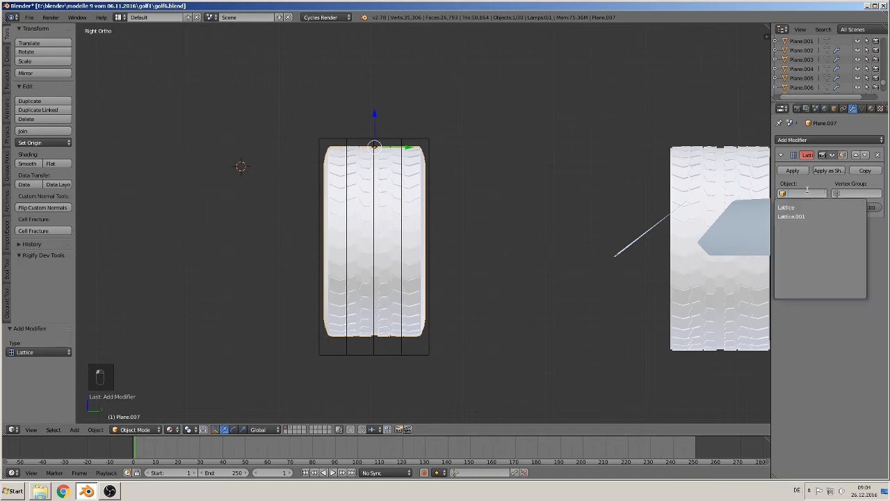
pyautogui.click(795, 207)
# Step: In the lattice's Edit Mode, scale the control points at its positive Y end to about 0.75 and move them about 0.182 inward along Y
pyautogui.press('a')
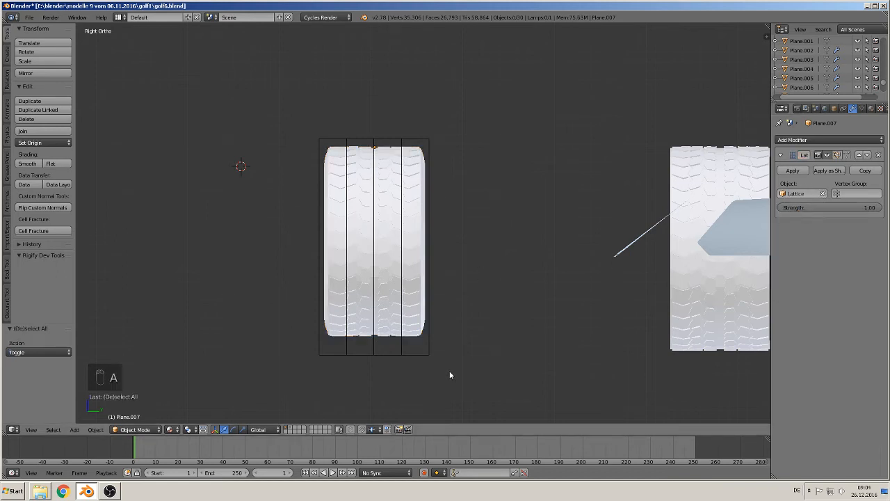
pyautogui.rightClick(427, 330)
pyautogui.press('a')
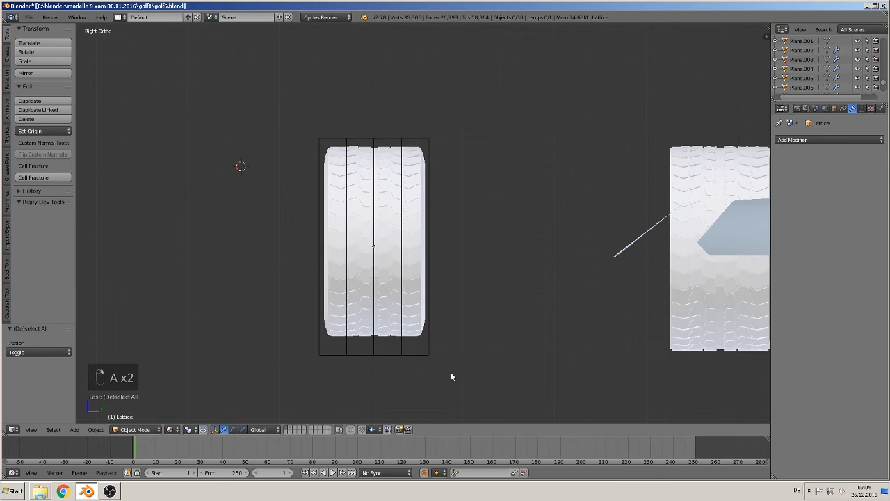
pyautogui.press('Tab')
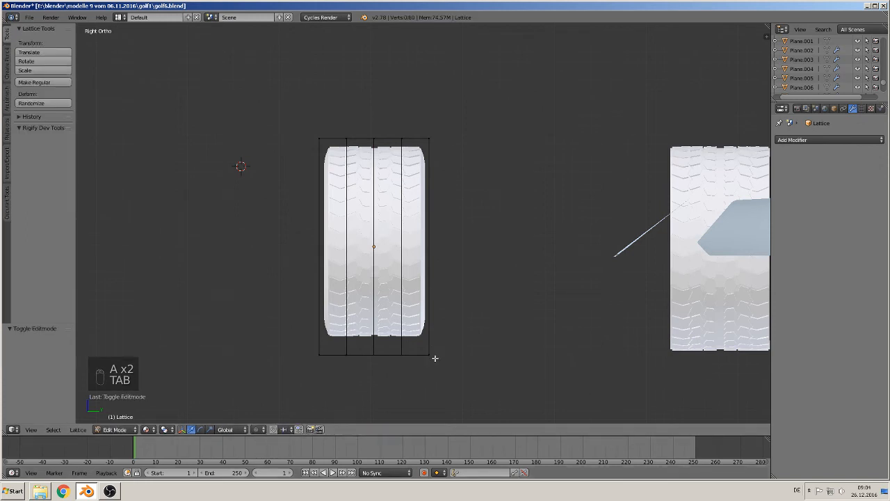
pyautogui.press('v')
pyautogui.click(458, 379)
pyautogui.press('c')
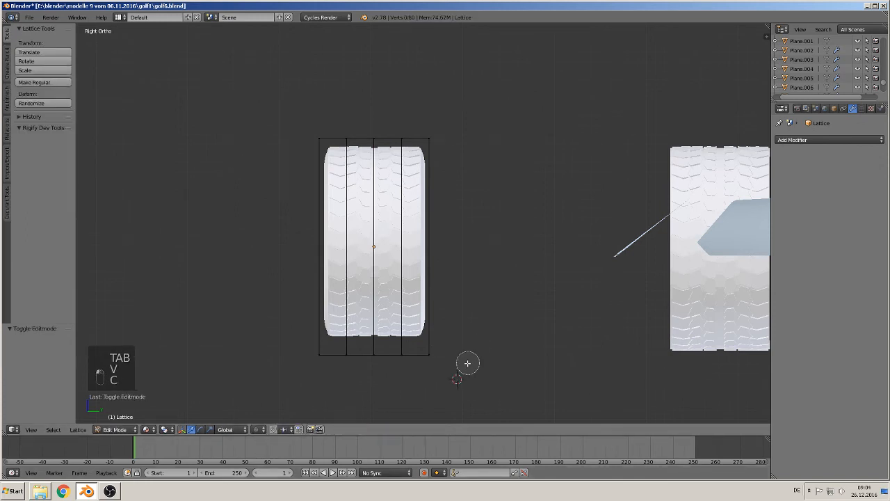
pyautogui.click(434, 356)
pyautogui.click(435, 137)
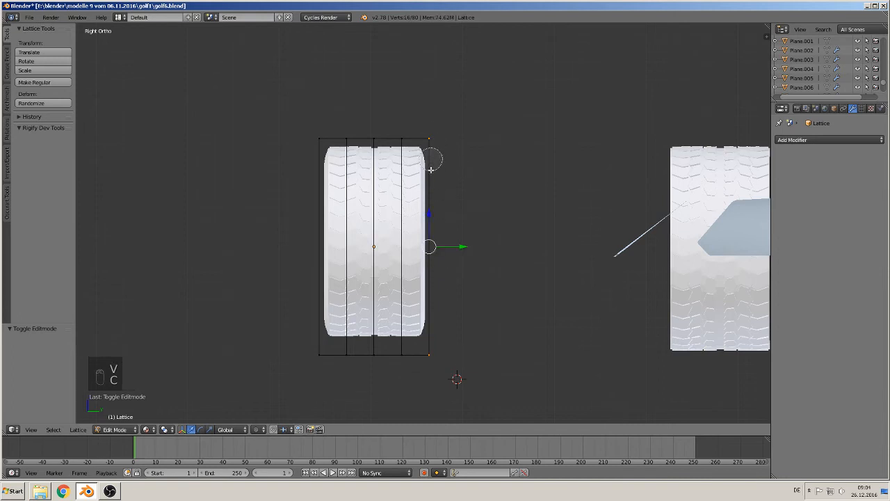
pyautogui.rightClick(439, 238)
pyautogui.press('s')
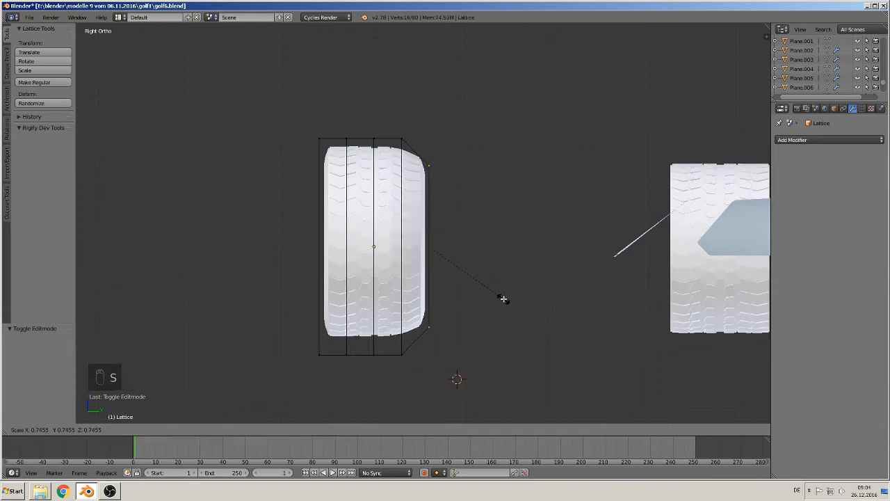
pyautogui.click(499, 299)
pyautogui.click(457, 244)
pyautogui.moveTo(457, 245); pyautogui.dragTo(441, 240)
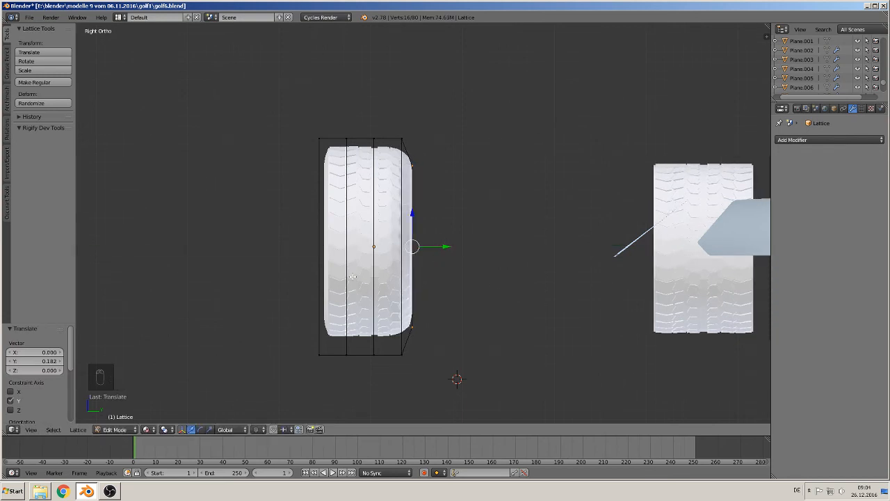
# Step: Scale the lattice control points at the negative Y end to about 0.698, move them inward along Y, and leave Edit Mode
pyautogui.press('a')
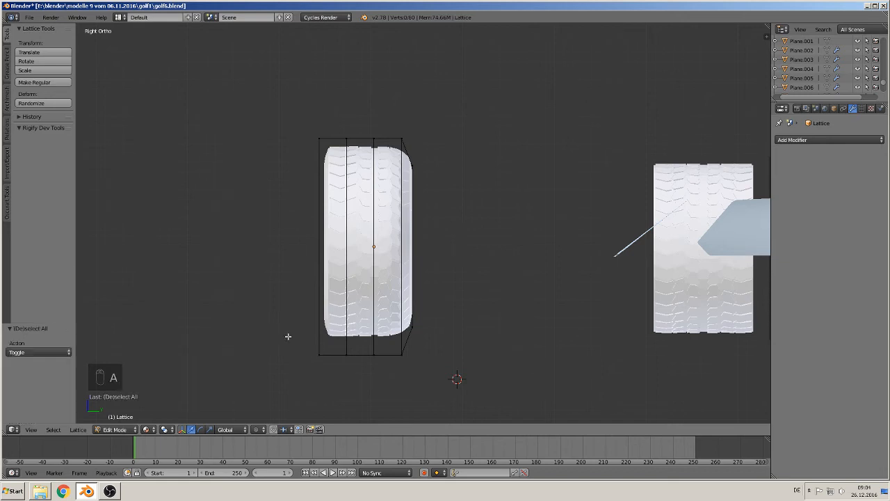
pyautogui.press('x')
pyautogui.press('c')
pyautogui.click(316, 355)
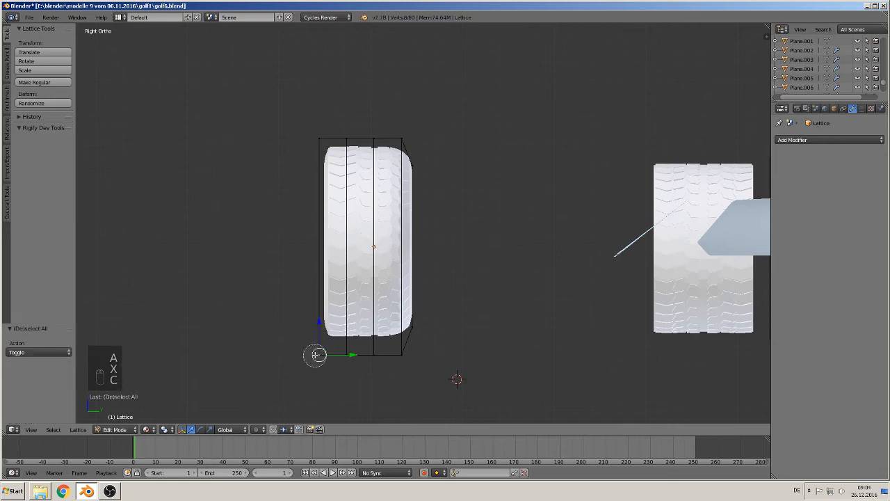
pyautogui.click(324, 140)
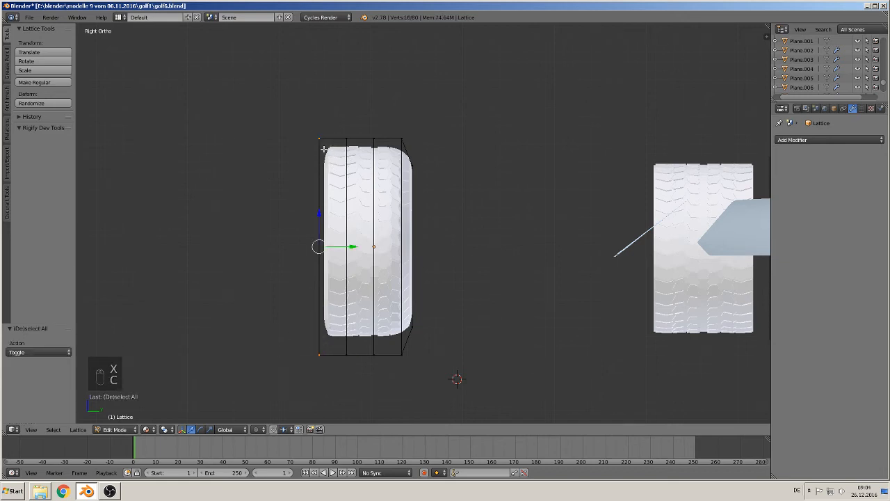
pyautogui.rightClick(324, 148)
pyautogui.press('s')
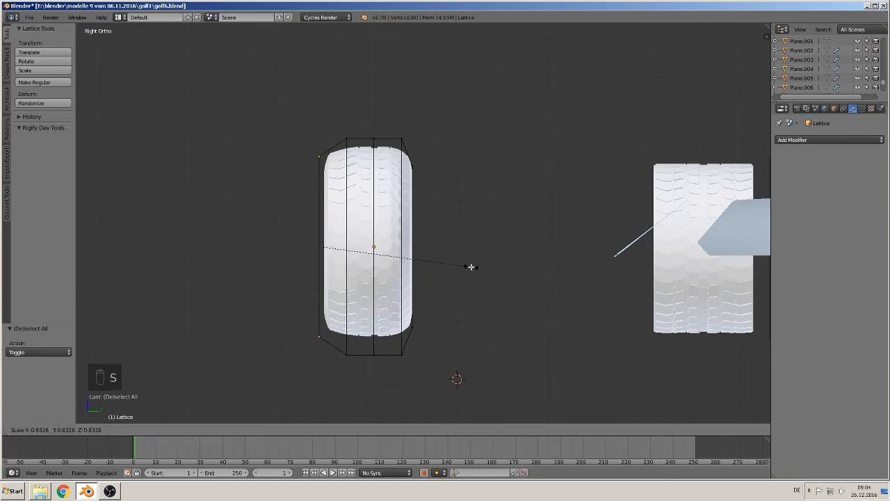
pyautogui.click(450, 256)
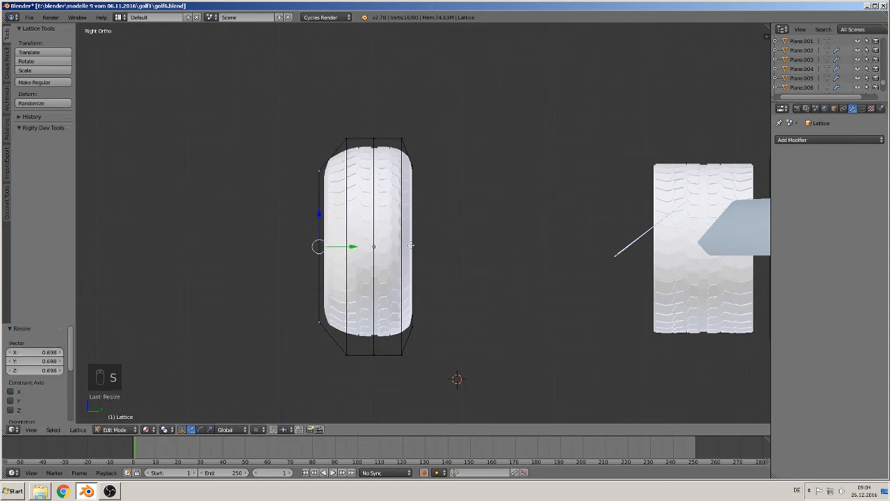
pyautogui.moveTo(347, 245); pyautogui.dragTo(366, 247)
pyautogui.press('Tab')
# Step: Duplicate the deformed tire together with its lattice and move the copies 10.7 along negative Y
pyautogui.moveTo(368, 246); pyautogui.dragTo(432, 282, button='middle')
pyautogui.scroll(3, 463, 263)
pyautogui.scroll(-5, 407, 271)
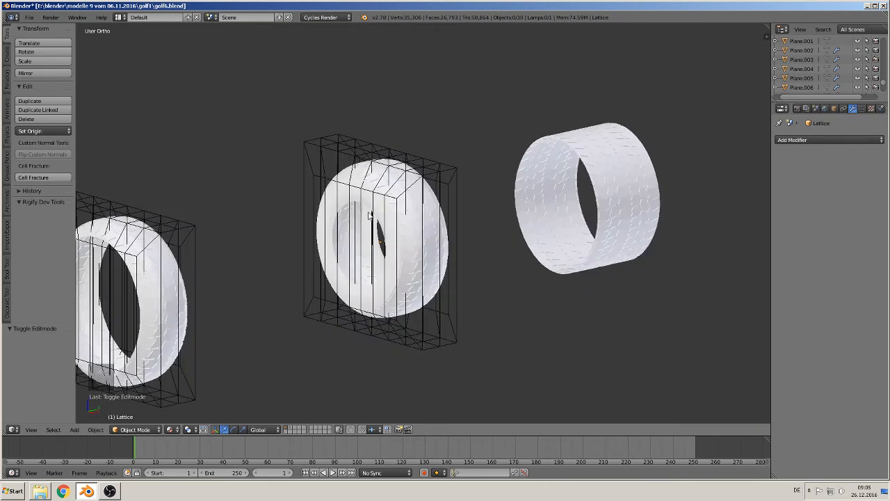
pyautogui.rightClick(398, 234)
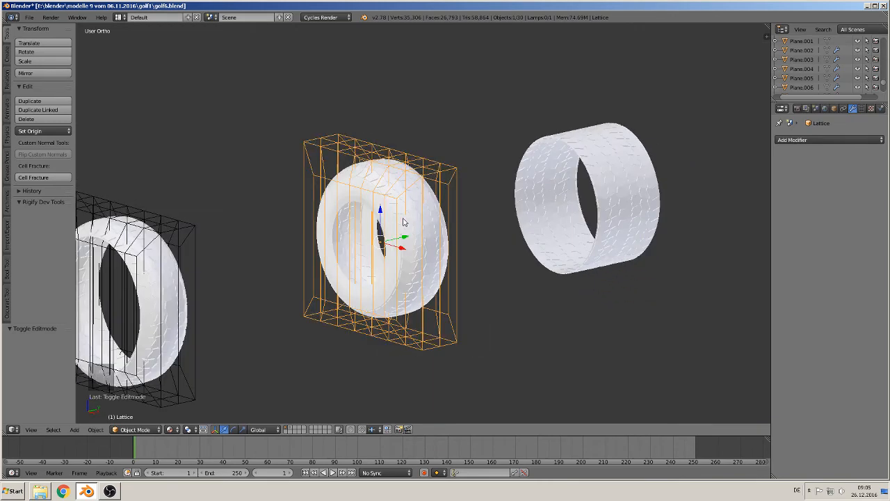
pyautogui.keyDown('shift'); pyautogui.rightClick(416, 229); pyautogui.keyUp('shift')
pyautogui.scroll(-3, 410, 263)
pyautogui.scroll(-4, 372, 285)
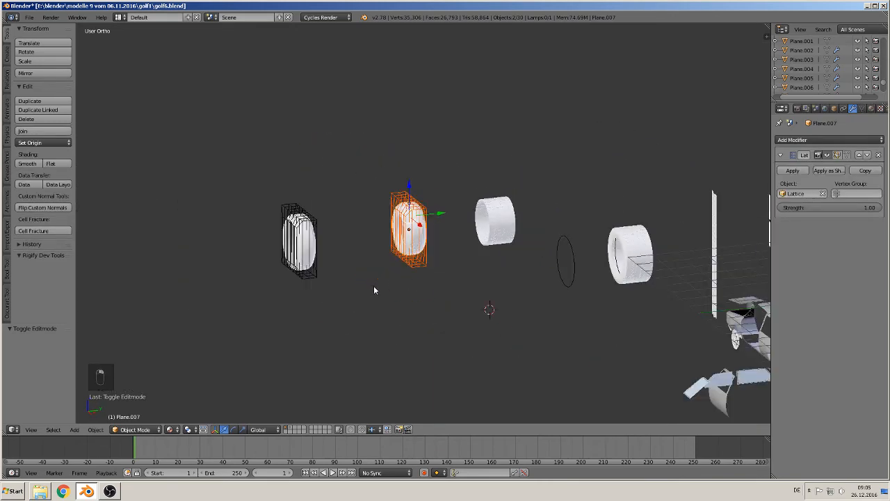
pyautogui.hotkey('shift', 'd')
pyautogui.rightClick(379, 285)
pyautogui.moveTo(442, 213); pyautogui.dragTo(185, 250)
# Step: Apply the Lattice modifier on the duplicated tire
pyautogui.keyDown('shift'); pyautogui.moveTo(260, 270); pyautogui.dragTo(532, 257, button='middle'); pyautogui.keyUp('shift')
pyautogui.scroll(2, 492, 259)
pyautogui.keyDown('shift'); pyautogui.rightClick(432, 248); pyautogui.keyUp('shift')
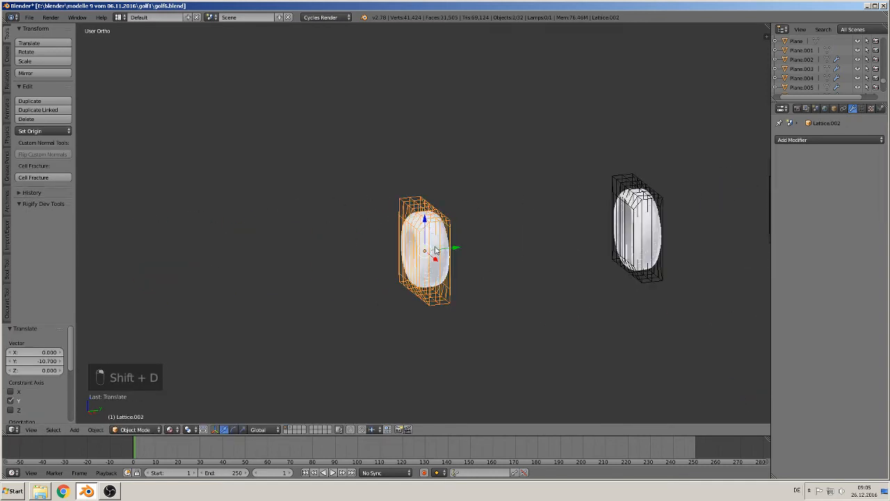
pyautogui.rightClick(439, 258)
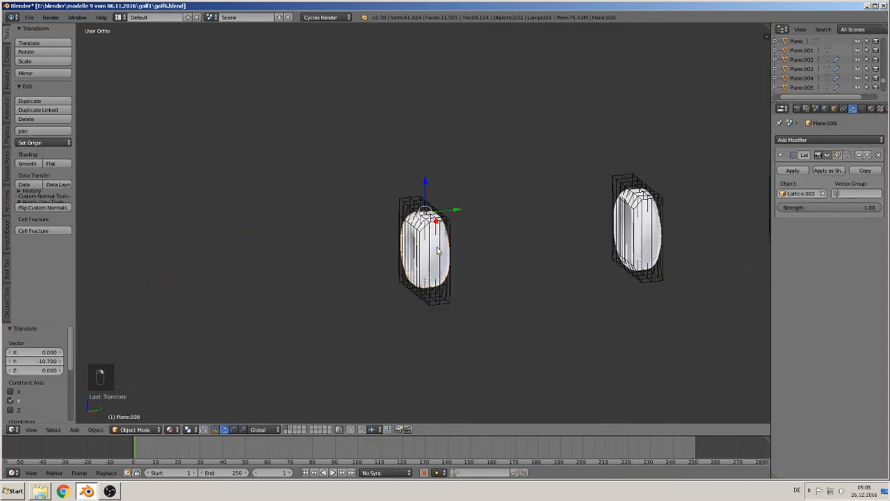
pyautogui.click(793, 171)
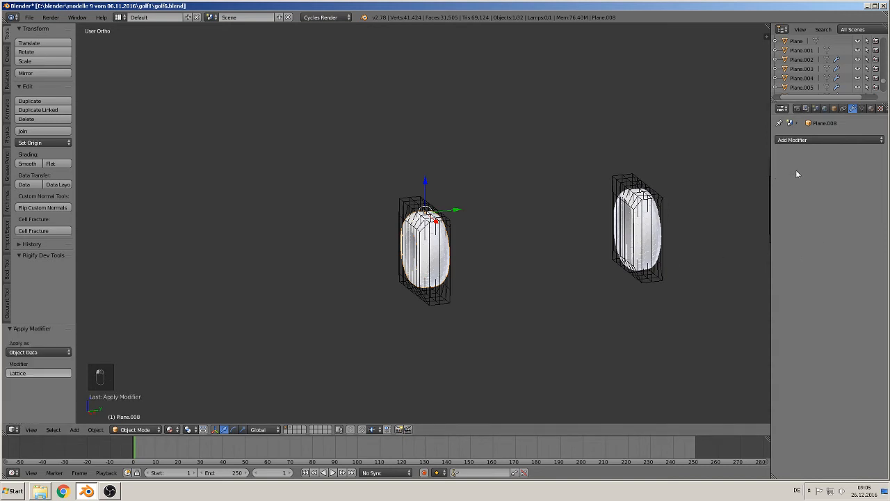
# Step: Delete the duplicated lattice around the new tire
pyautogui.rightClick(450, 226)
pyautogui.press('x')
pyautogui.click(448, 218)
# Step: Narrow the duplicated tire by scaling it along Y to about 0.887
pyautogui.scroll(4, 480, 294)
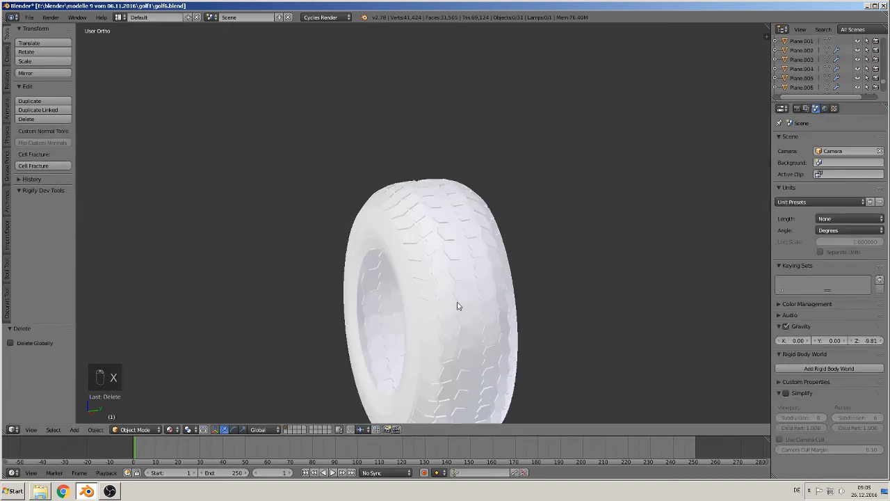
pyautogui.rightClick(458, 306)
pyautogui.moveTo(453, 318); pyautogui.dragTo(428, 318, button='middle')
pyautogui.press('s')
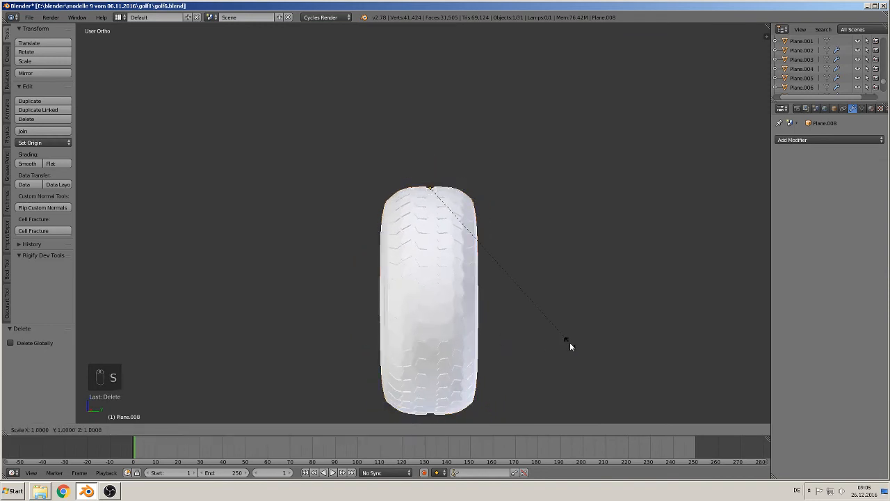
pyautogui.press('y')
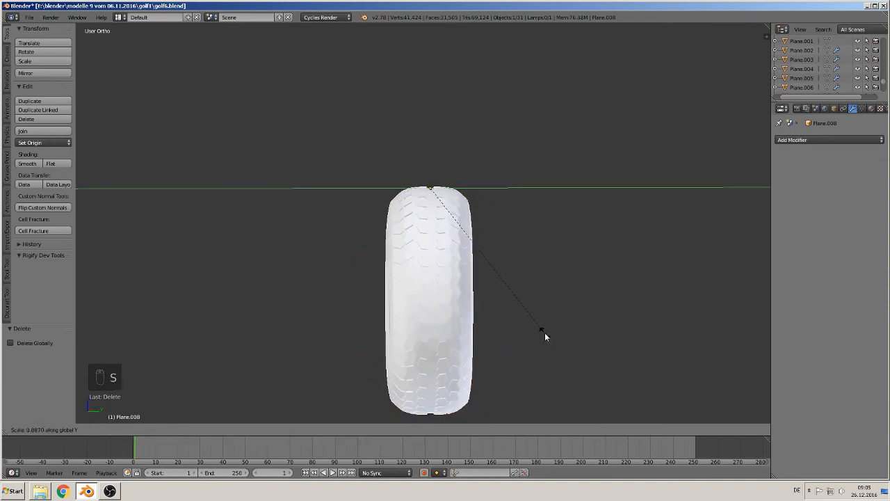
pyautogui.click(545, 333)
# Step: Examine the narrowed tire's mesh in Edit Mode, picking edges around the inner opening to check the sidewall topology
pyautogui.moveTo(545, 334); pyautogui.dragTo(403, 261, button='middle')
pyautogui.scroll(5, 588, 357)
pyautogui.press('Tab')
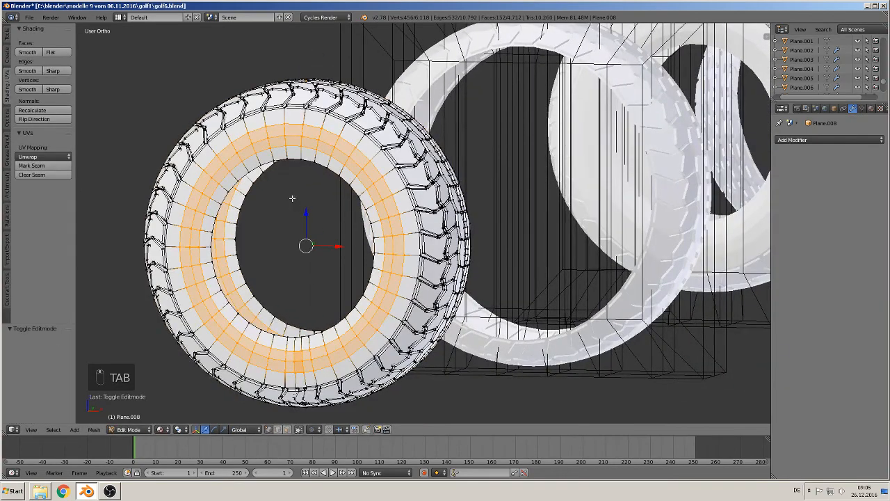
pyautogui.scroll(2, 292, 198)
pyautogui.rightClick(215, 130)
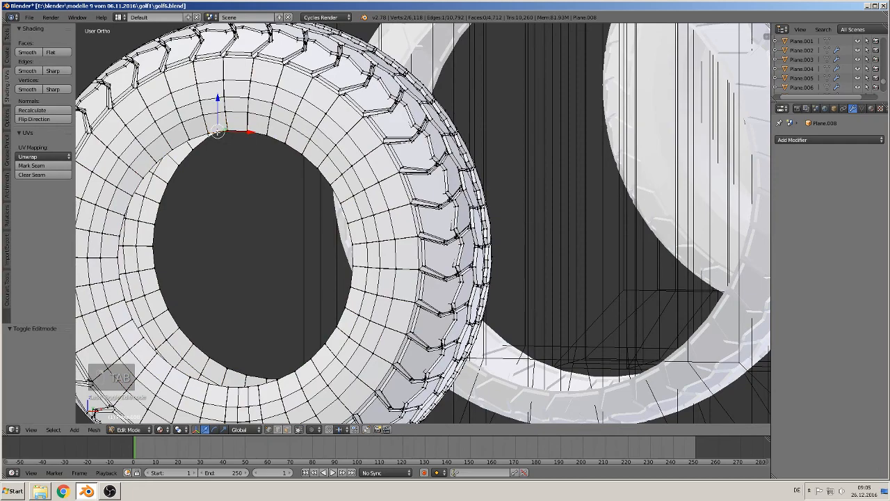
pyautogui.rightClick(252, 138)
pyautogui.keyDown('alt'); pyautogui.rightClick(258, 137); pyautogui.keyUp('alt')
pyautogui.rightClick(262, 139)
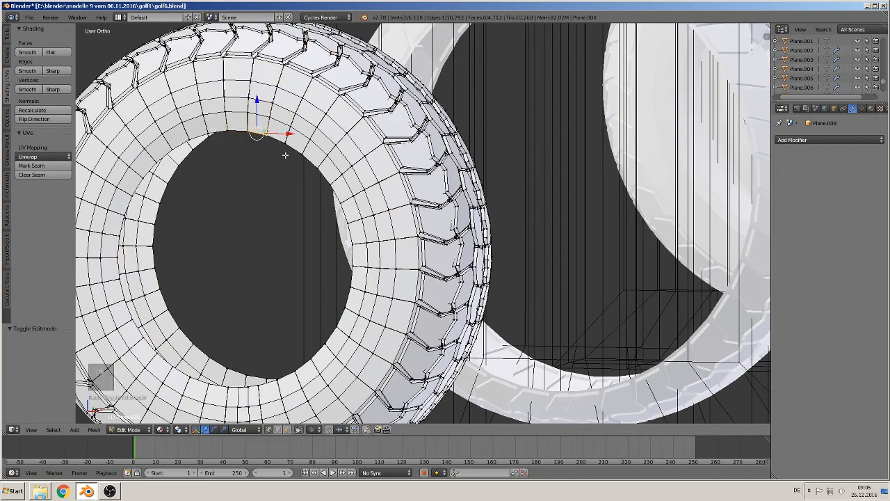
pyautogui.moveTo(285, 156); pyautogui.dragTo(291, 203, button='middle')
pyautogui.scroll(-1, 291, 203)
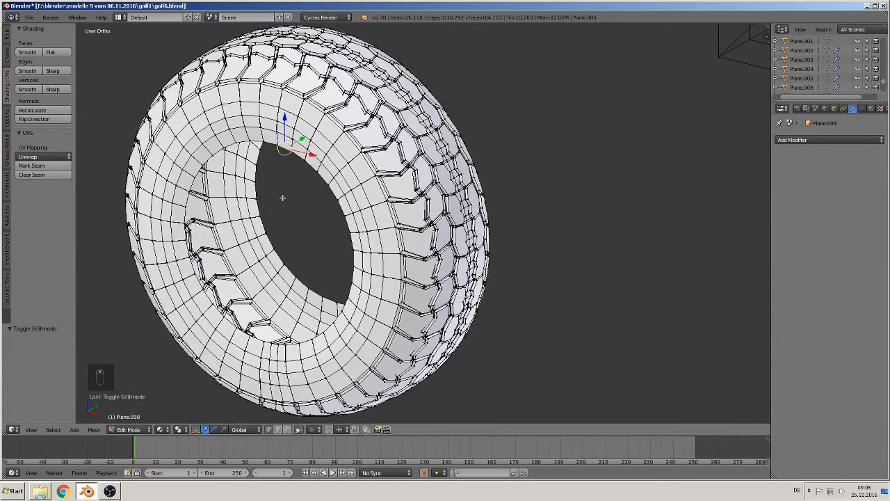
# Step: Compare the narrowed tire with the other tire versions and inspect its tread and inner surface from several angles
pyautogui.scroll(-10, 638, 199)
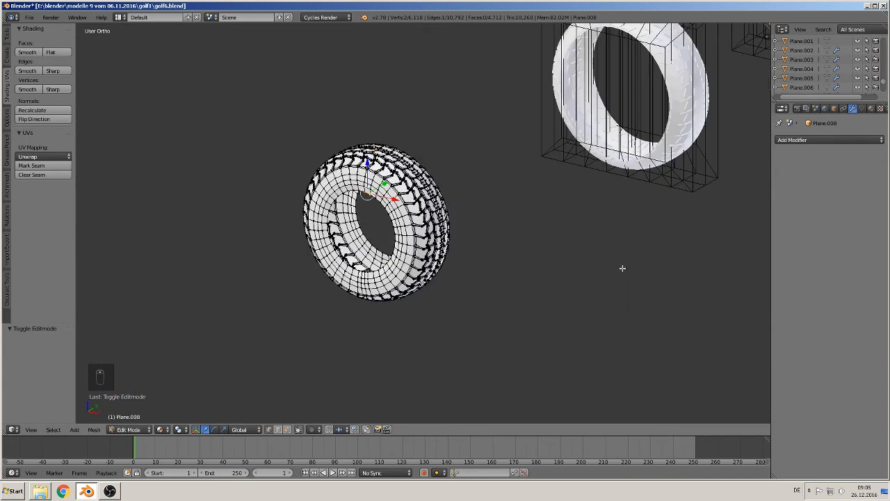
pyautogui.keyDown('shift'); pyautogui.moveTo(730, 165); pyautogui.dragTo(446, 252, button='middle'); pyautogui.keyUp('shift')
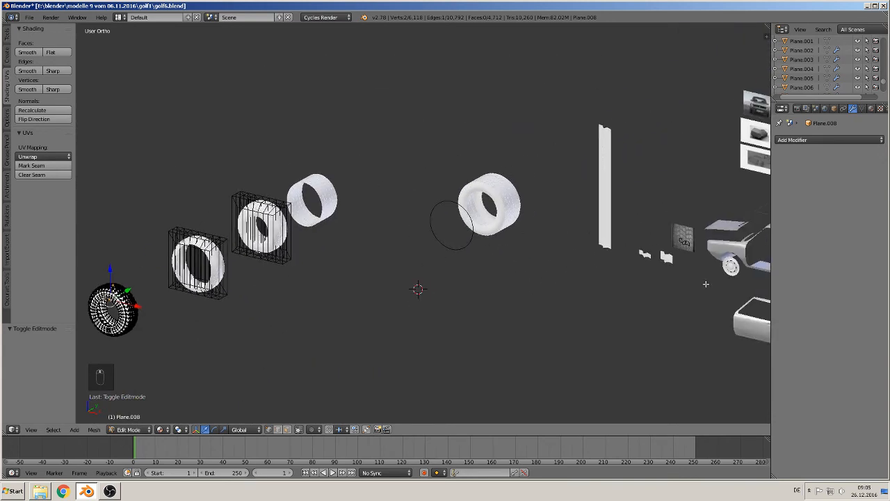
pyautogui.press('Tab')
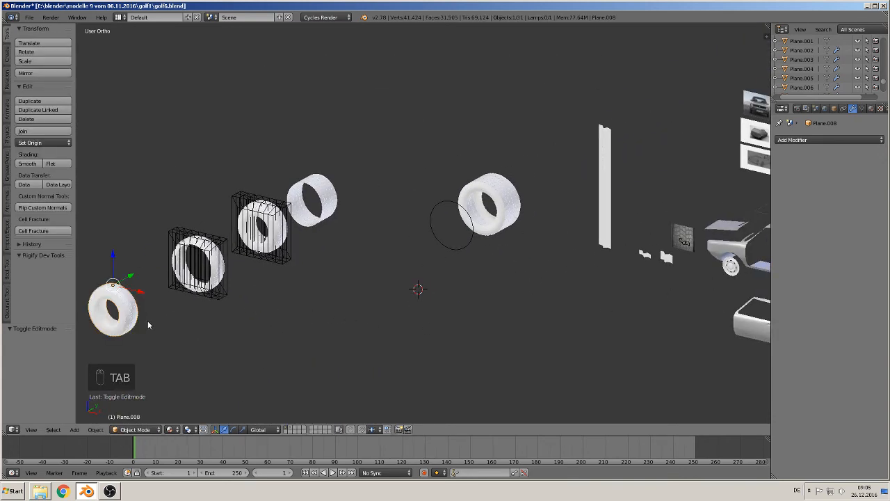
pyautogui.keyDown('shift'); pyautogui.moveTo(183, 316); pyautogui.dragTo(532, 265, button='middle'); pyautogui.keyUp('shift')
pyautogui.scroll(6, 534, 309)
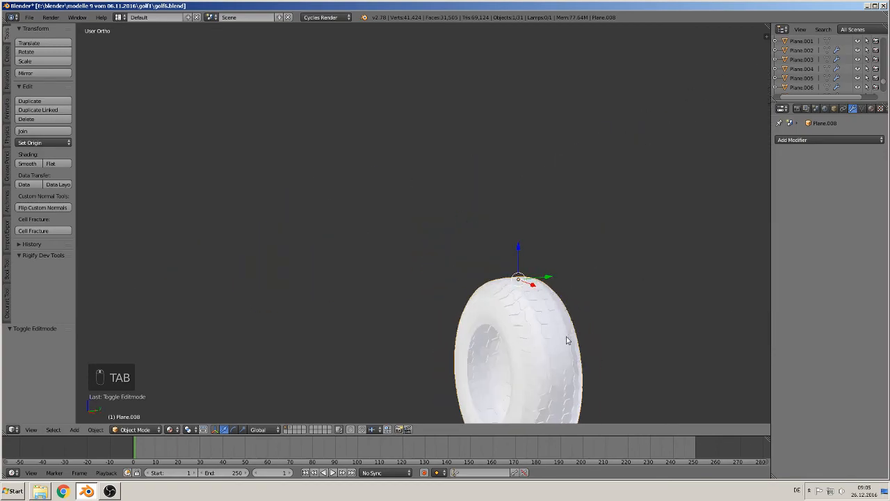
pyautogui.keyDown('shift'); pyautogui.moveTo(571, 341); pyautogui.dragTo(483, 213, button='middle'); pyautogui.keyUp('shift')
pyautogui.scroll(5, 469, 235)
pyautogui.press('Tab')
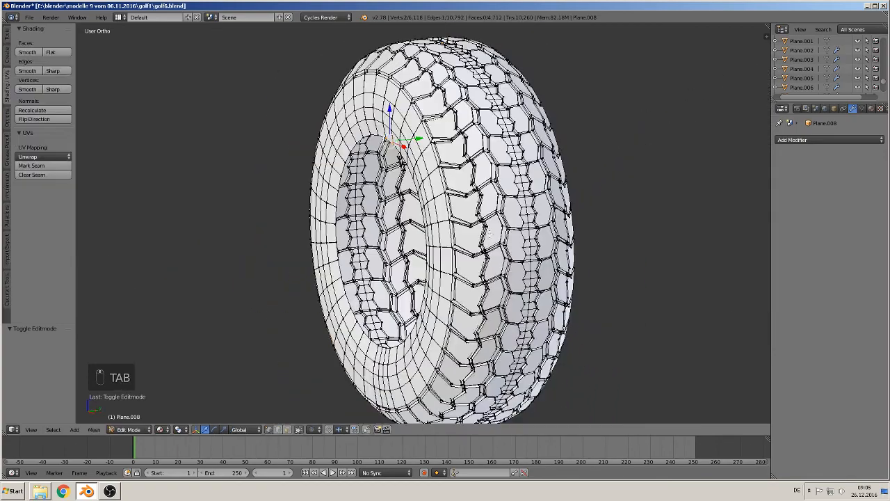
pyautogui.moveTo(483, 247); pyautogui.dragTo(519, 279, button='middle')
pyautogui.press('Tab')
pyautogui.scroll(-2, 519, 278)
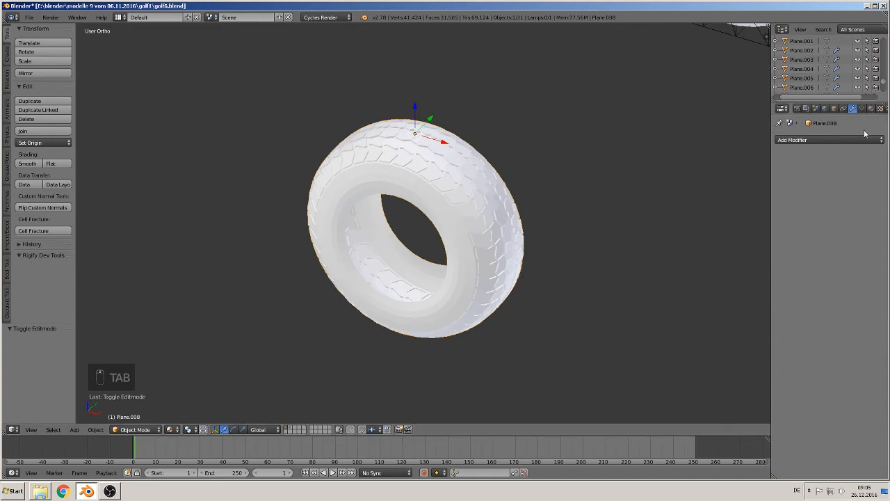
# Step: Create a new material on the narrowed tire and name it "whell black gummi"
pyautogui.click(871, 110)
pyautogui.click(820, 170)
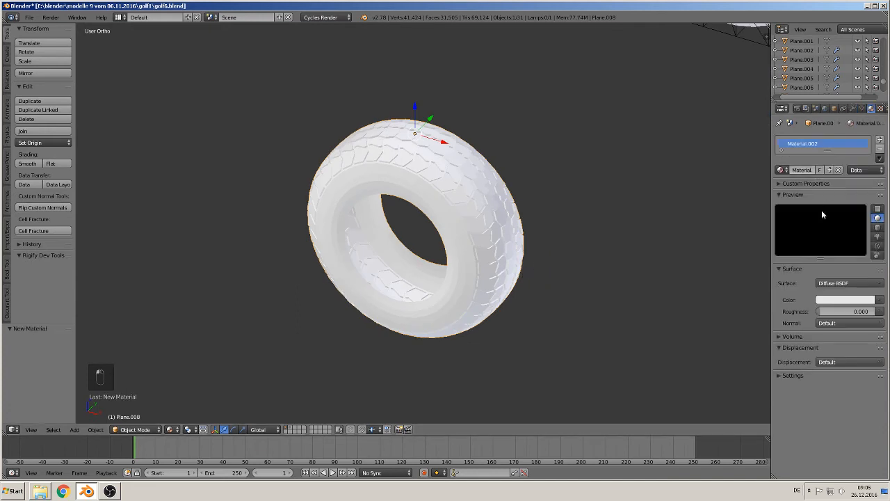
pyautogui.click(800, 170)
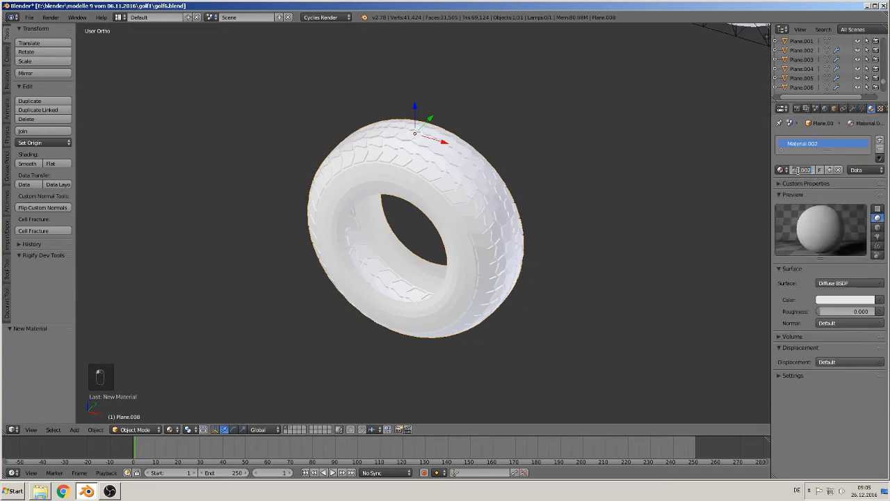
pyautogui.write('whe')
pyautogui.write('l')
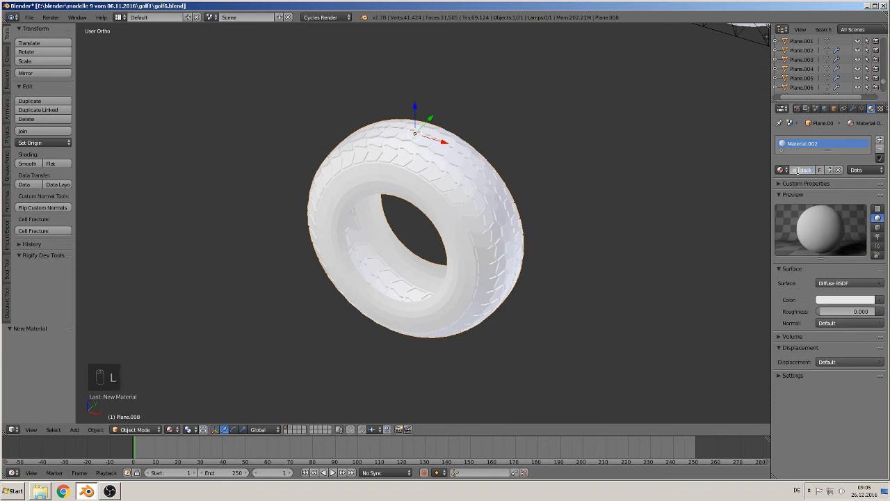
pyautogui.write('l black gummi')
pyautogui.press('Return')
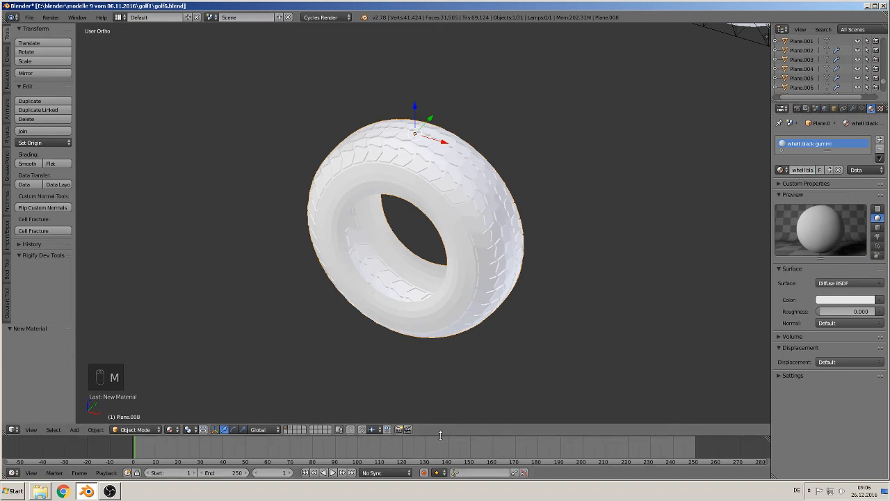
# Step: Turn the timeline area into a Node Editor, sized so that it shares the window with the 3D view
pyautogui.moveTo(440, 434); pyautogui.dragTo(444, 204)
pyautogui.click(16, 473)
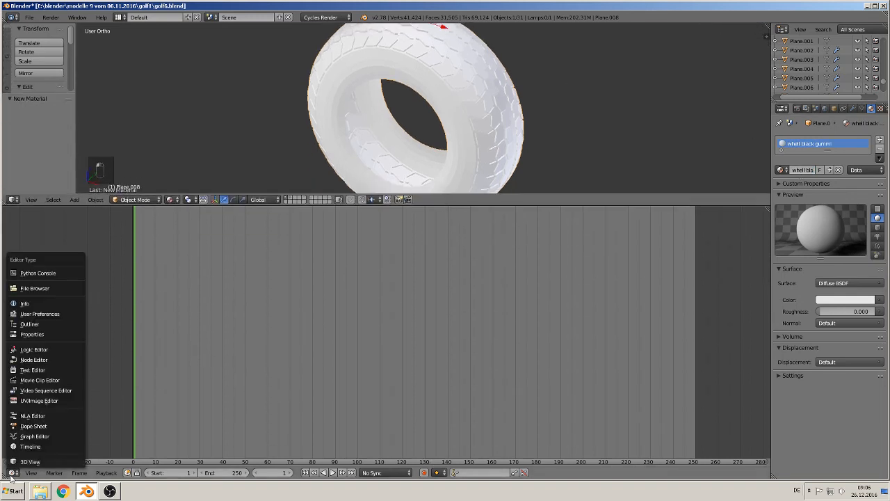
pyautogui.click(36, 358)
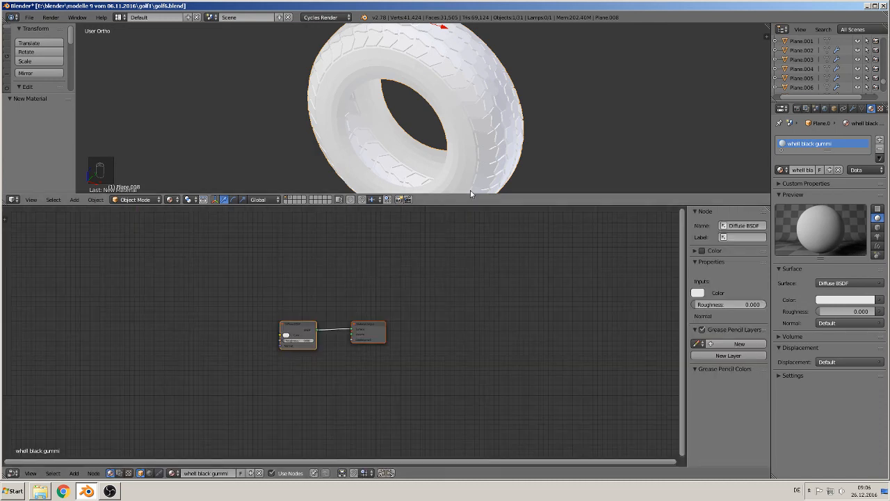
pyautogui.moveTo(471, 203); pyautogui.dragTo(476, 299)
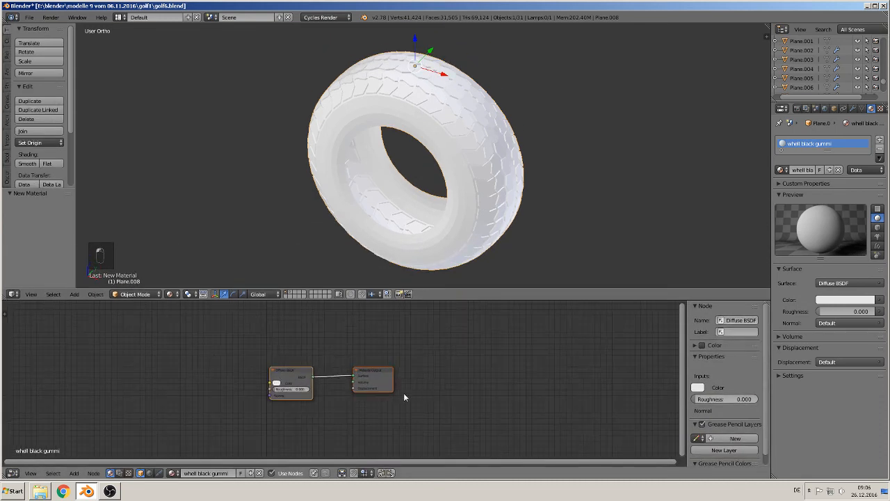
# Step: Space the Diffuse BSDF and Material Output nodes apart and set the diffuse color to dark grey, RGB 0.036
pyautogui.scroll(2, 369, 422)
pyautogui.moveTo(273, 370); pyautogui.dragTo(137, 356)
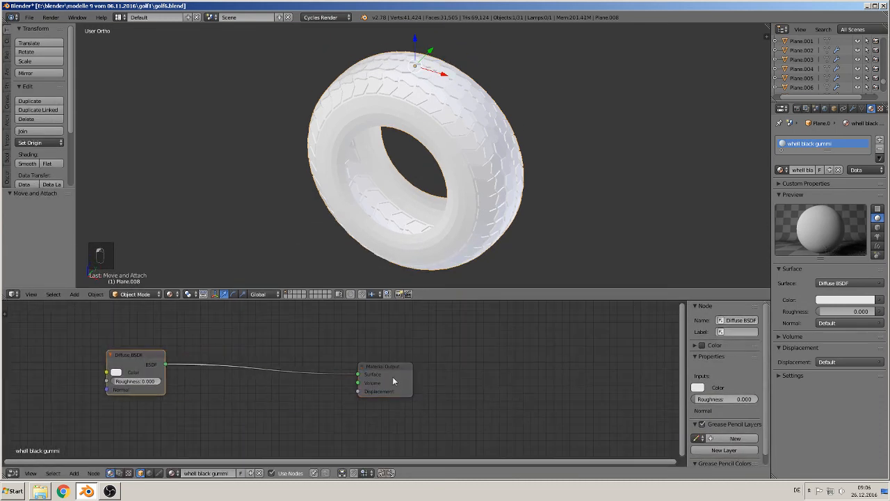
pyautogui.moveTo(392, 376); pyautogui.dragTo(448, 375)
pyautogui.moveTo(187, 388); pyautogui.dragTo(348, 369, button='middle')
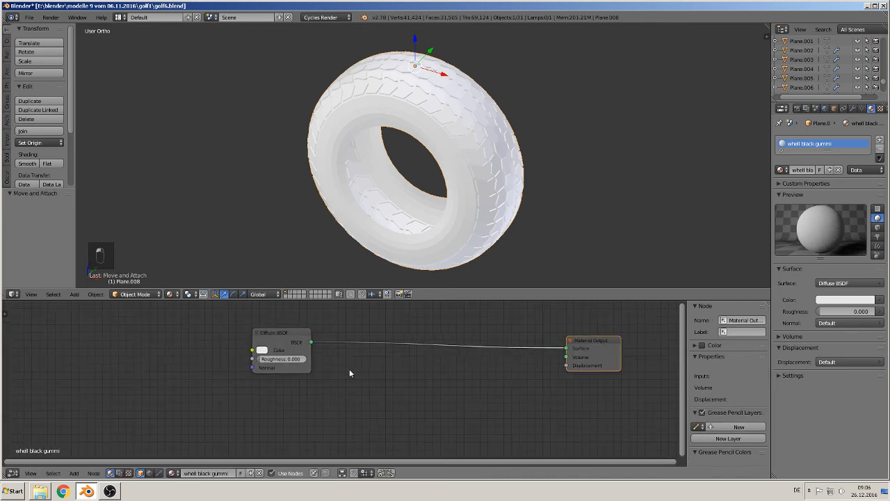
pyautogui.click(264, 351)
pyautogui.moveTo(324, 242); pyautogui.dragTo(324, 284)
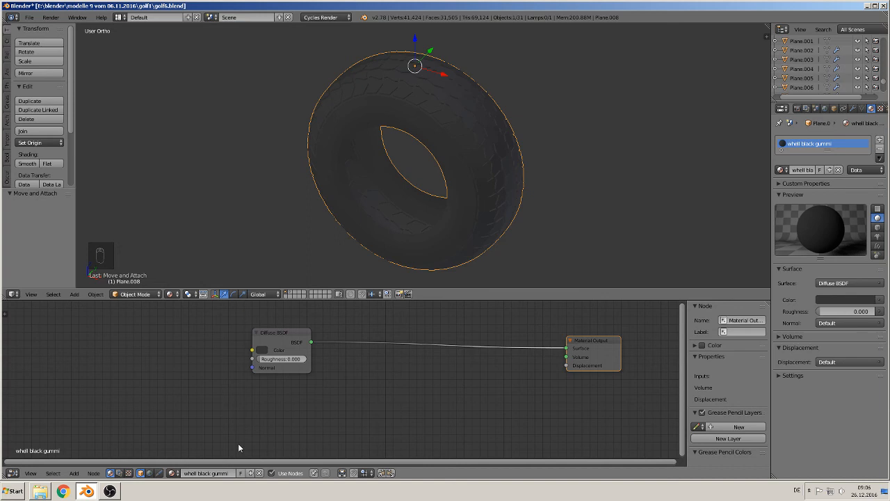
# Step: Duplicate the Diffuse BSDF node, place the copy below the original and darken its color to RGB 0.006
pyautogui.click(276, 336)
pyautogui.hotkey('shift', 'd')
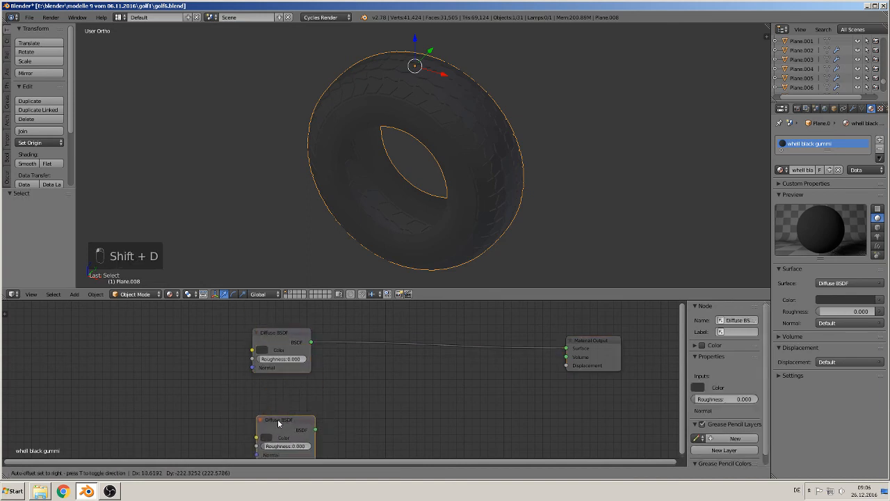
pyautogui.click(276, 391)
pyautogui.click(267, 409)
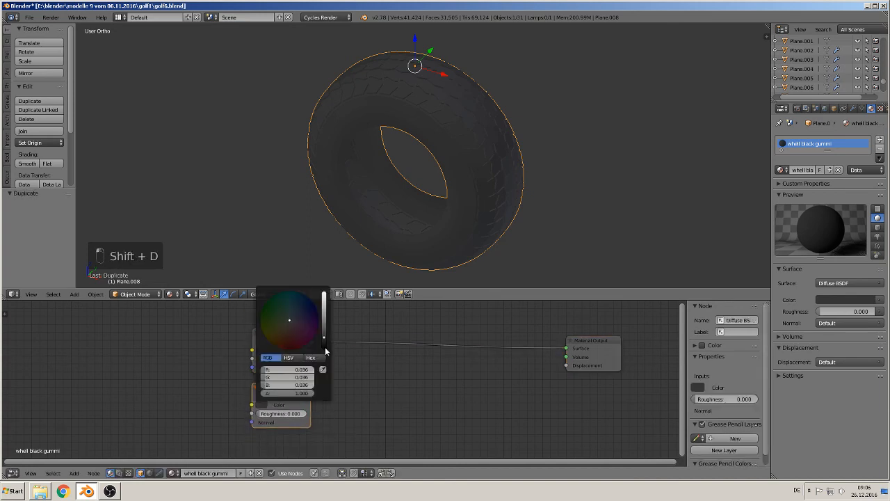
pyautogui.click(325, 347)
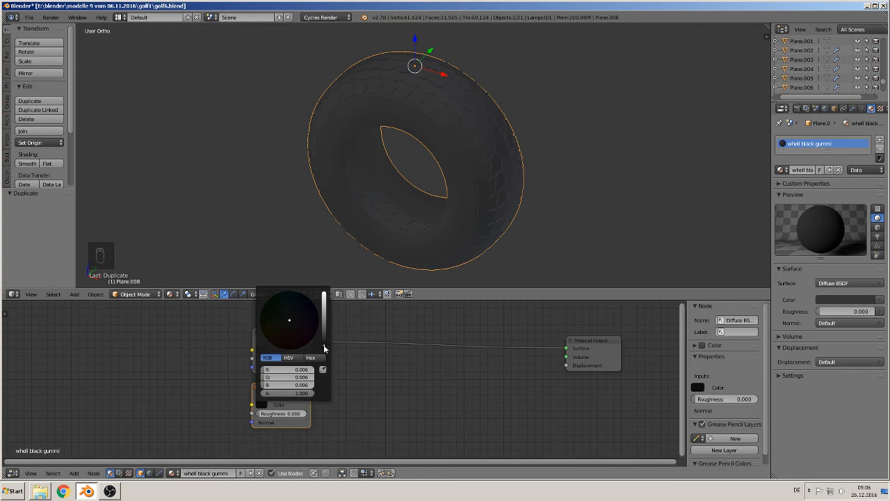
# Step: Insert a Mix Shader between the first Diffuse BSDF and the Material Output, and link the darker Diffuse BSDF into its second shader input
pyautogui.click(73, 473)
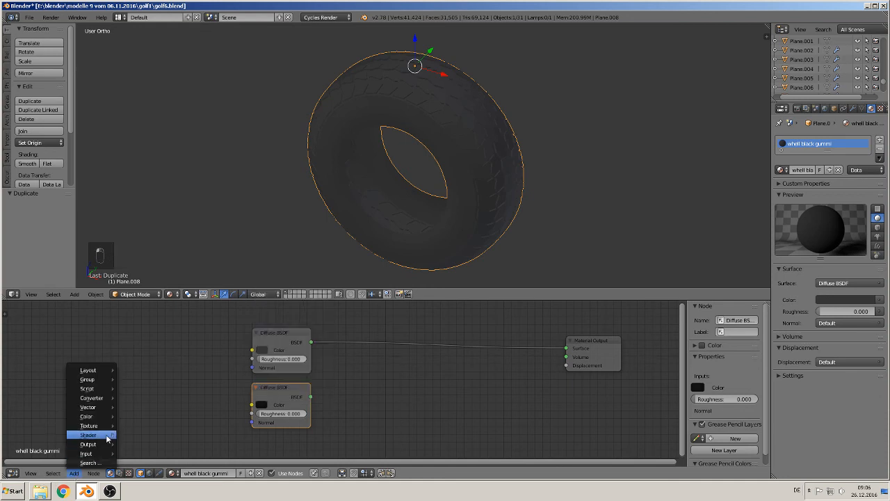
pyautogui.moveTo(105, 438)
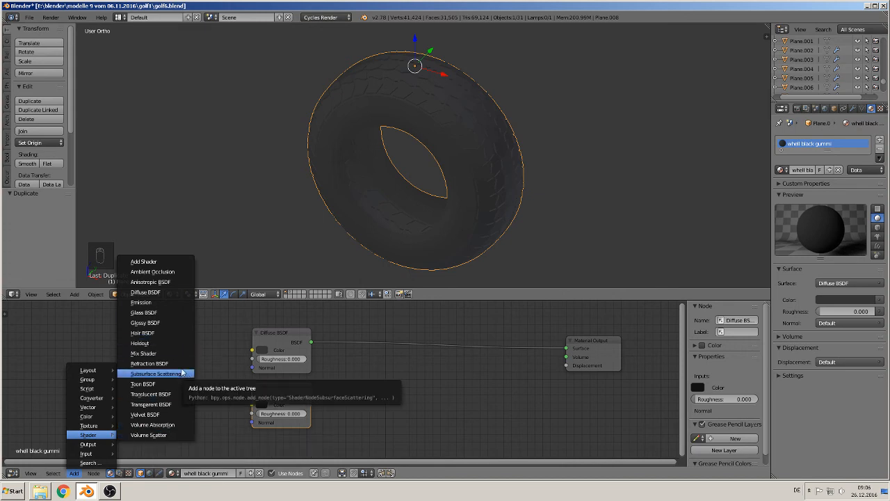
pyautogui.click(142, 353)
pyautogui.click(385, 333)
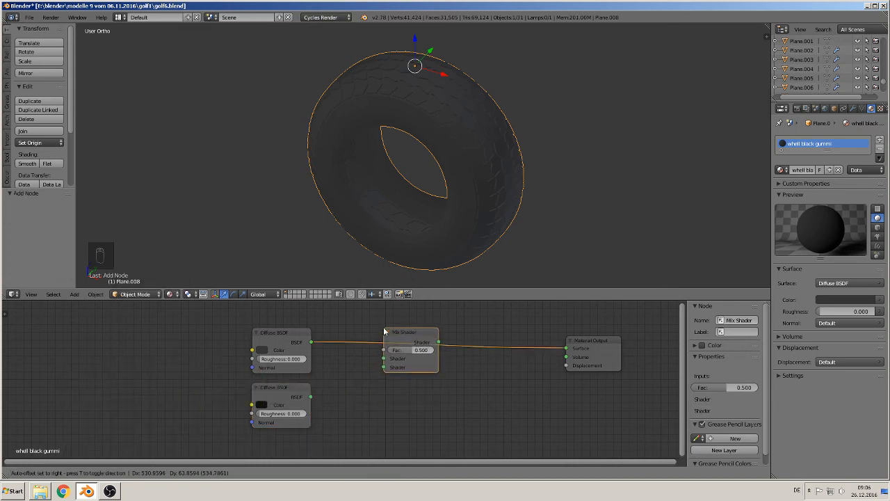
pyautogui.moveTo(312, 398); pyautogui.dragTo(399, 374)
pyautogui.moveTo(462, 344); pyautogui.dragTo(459, 391, button='middle')
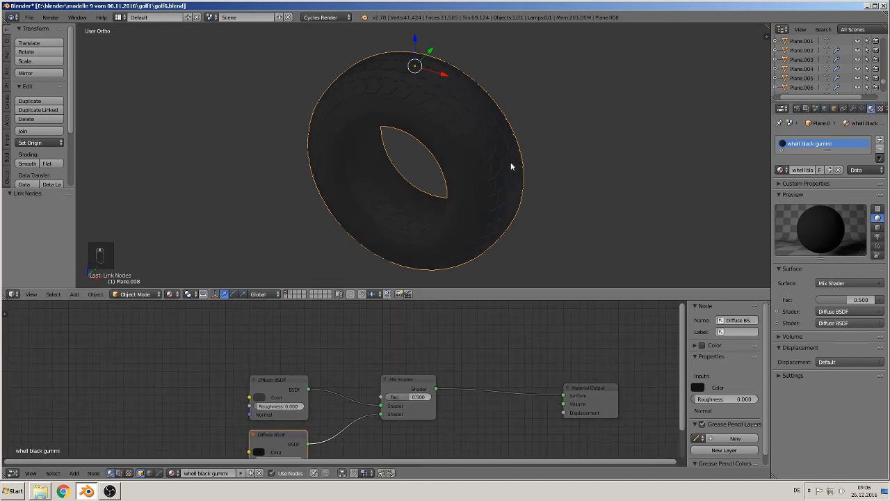
pyautogui.moveTo(509, 161); pyautogui.dragTo(480, 158, button='middle')
pyautogui.scroll(2, 486, 183)
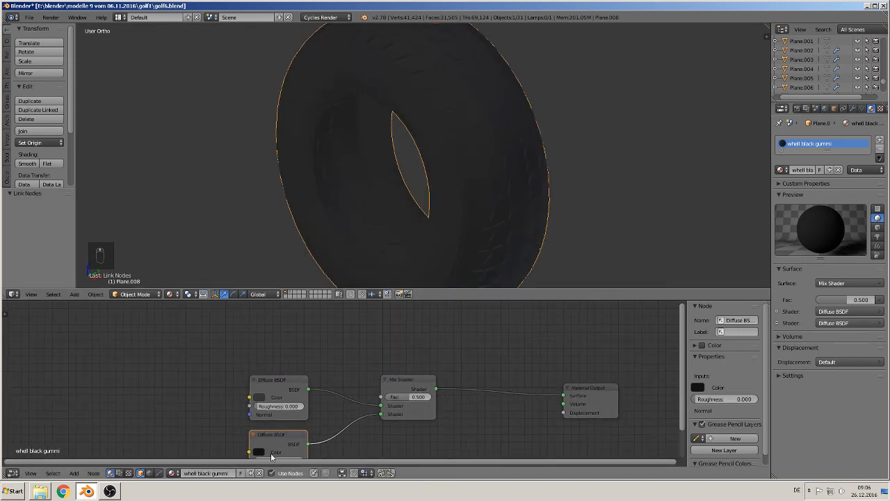
# Step: Add a Noise Texture node above the diffuse shaders and link its Fac output to the Mix Shader's Fac input
pyautogui.moveTo(293, 411); pyautogui.dragTo(332, 396, button='middle')
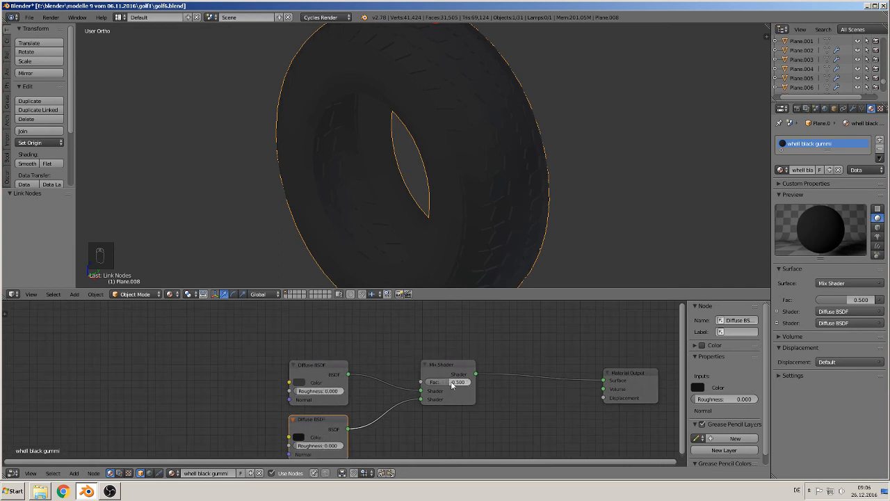
pyautogui.scroll(-2, 452, 385)
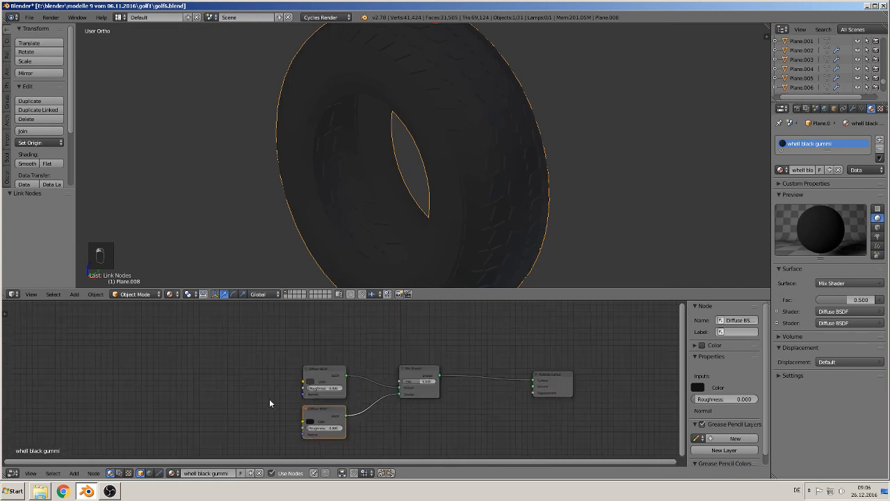
pyautogui.click(73, 473)
pyautogui.moveTo(94, 426)
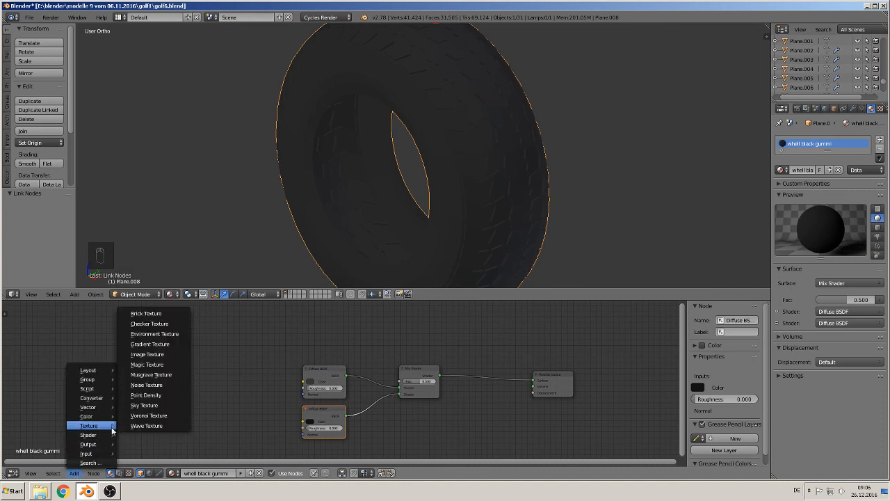
pyautogui.click(164, 384)
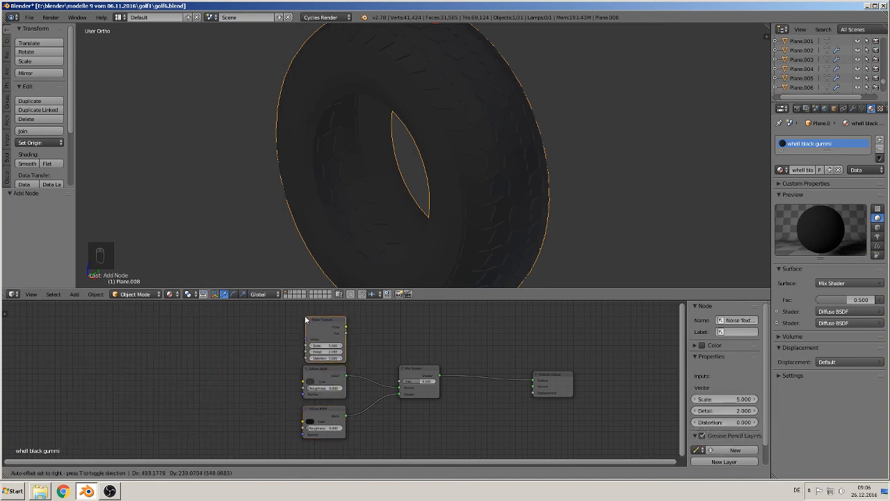
pyautogui.click(316, 314)
pyautogui.moveTo(380, 396); pyautogui.dragTo(292, 418, button='middle')
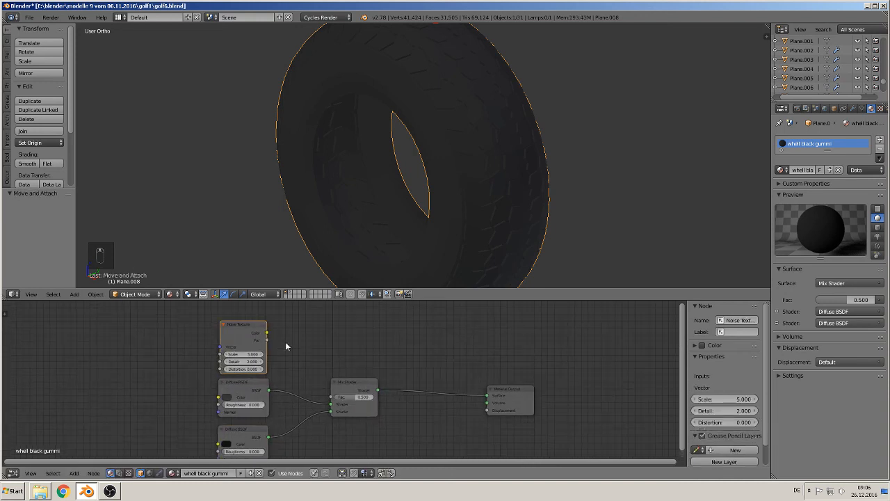
pyautogui.moveTo(269, 343); pyautogui.dragTo(341, 402)
pyautogui.scroll(5, 493, 202)
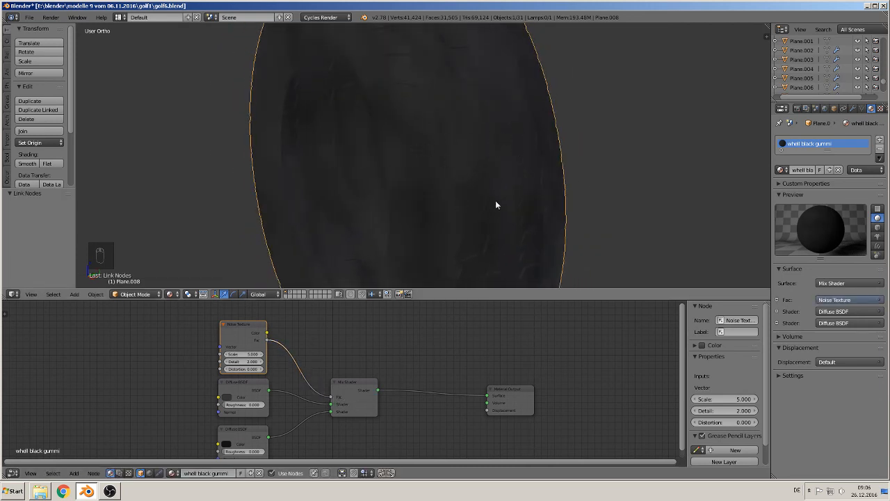
pyautogui.scroll(-1, 482, 238)
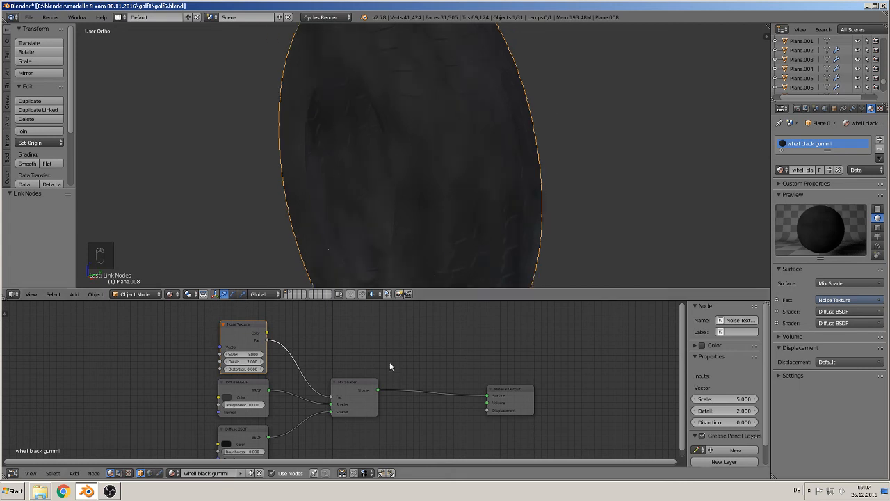
# Step: Move the Material Output node farther from the Mix Shader and nudge the Mix Shader slightly upward to make room between them
pyautogui.moveTo(345, 369); pyautogui.dragTo(285, 372, button='middle')
pyautogui.moveTo(417, 390); pyautogui.dragTo(504, 384)
pyautogui.moveTo(344, 400); pyautogui.dragTo(321, 392, button='middle')
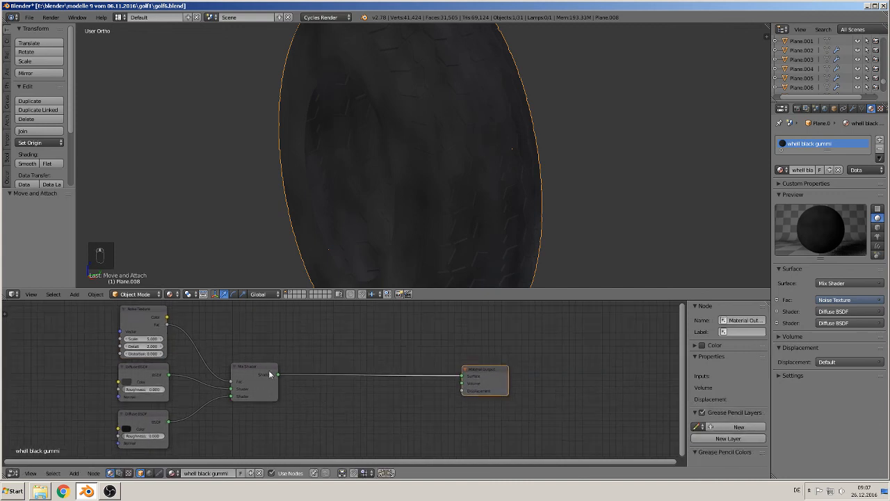
pyautogui.moveTo(270, 375); pyautogui.dragTo(273, 363)
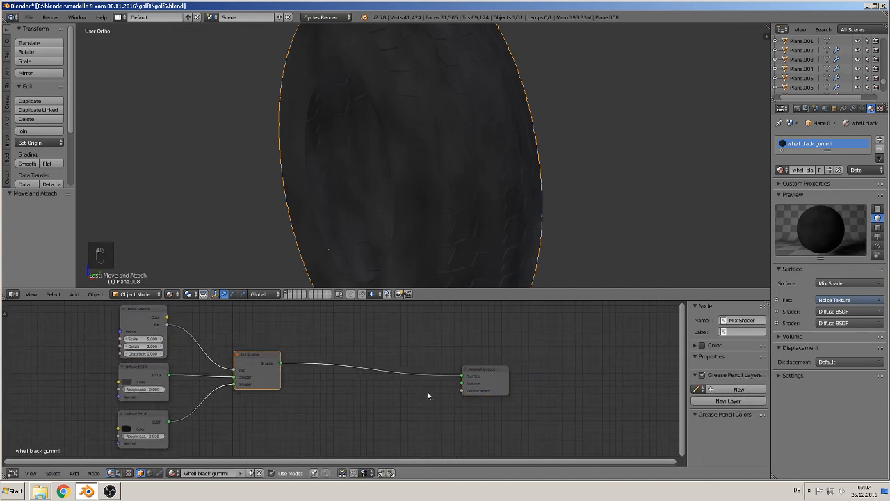
# Step: Duplicate the Noise Texture node, place the copy below the Mix Shader and link its Fac output to the Material Output's Displacement input
pyautogui.click(150, 313)
pyautogui.hotkey('shift', 'd')
pyautogui.click(383, 432)
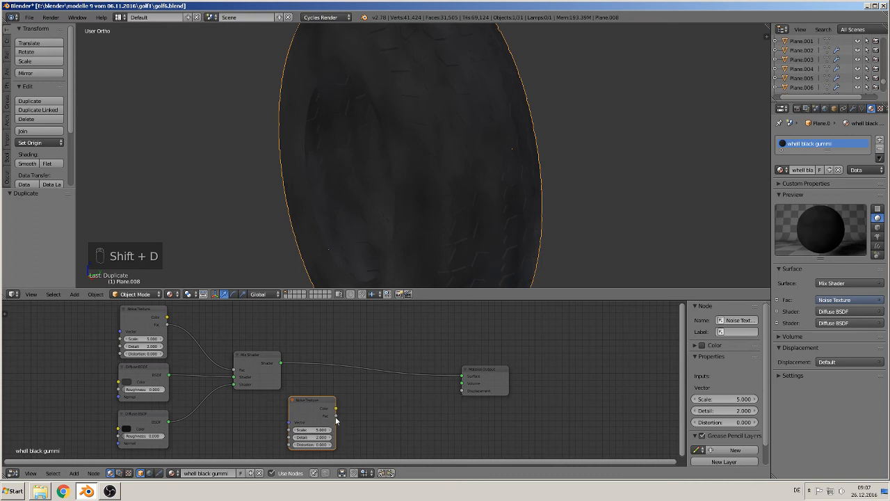
pyautogui.moveTo(336, 415); pyautogui.dragTo(464, 391)
# Step: Set the Scale of the displacement Noise Texture to 200 for a fine rubber grain on the tire
pyautogui.scroll(3, 520, 216)
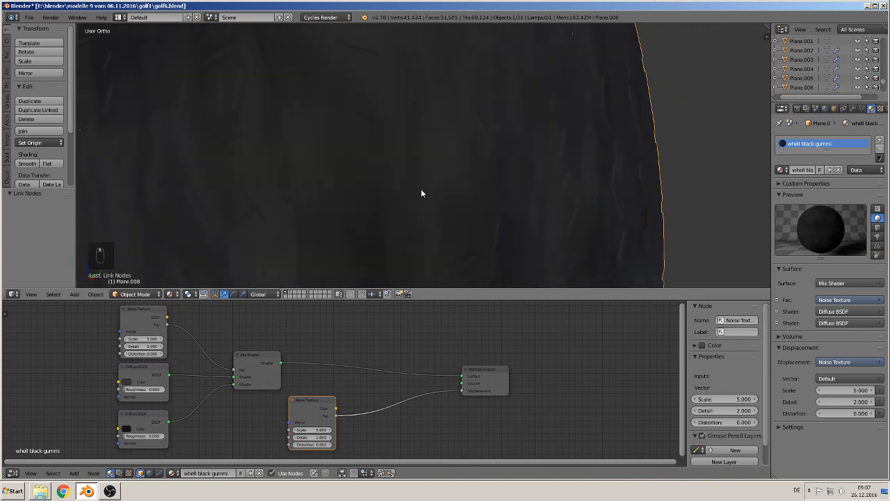
pyautogui.scroll(-1, 421, 194)
pyautogui.scroll(1, 328, 387)
pyautogui.click(311, 443)
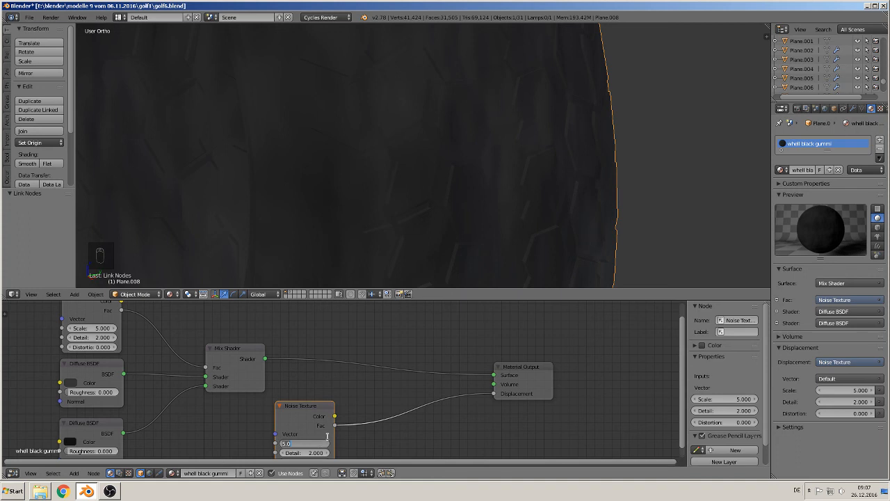
pyautogui.write('200')
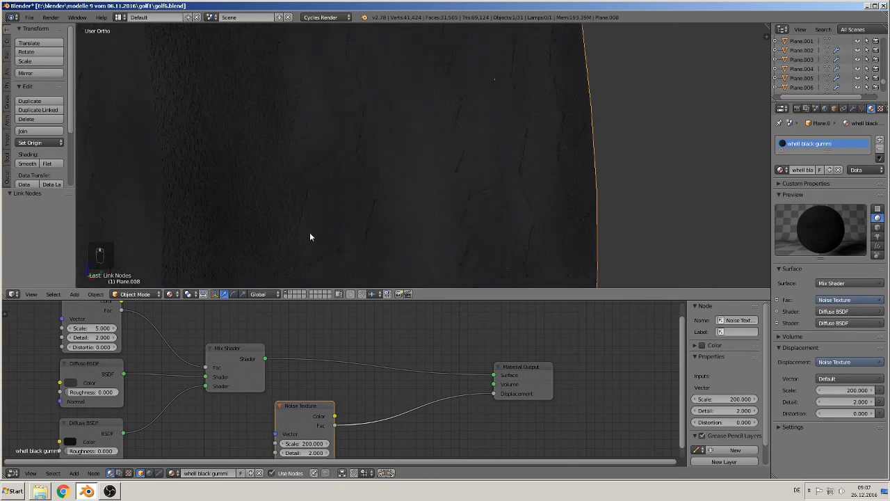
pyautogui.moveTo(304, 239); pyautogui.dragTo(334, 251, button='middle')
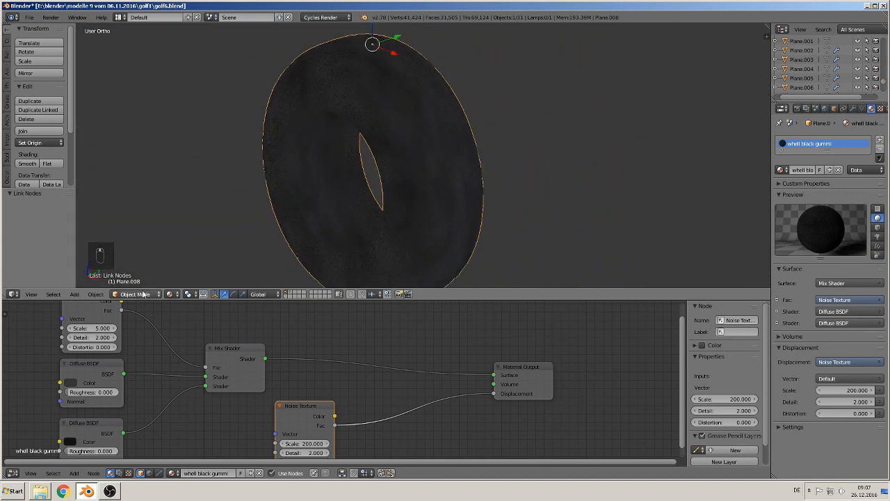
# Step: Save the golf6.blend file and switch the 3D viewport to Rendered shading to preview the tire
pyautogui.click(29, 17)
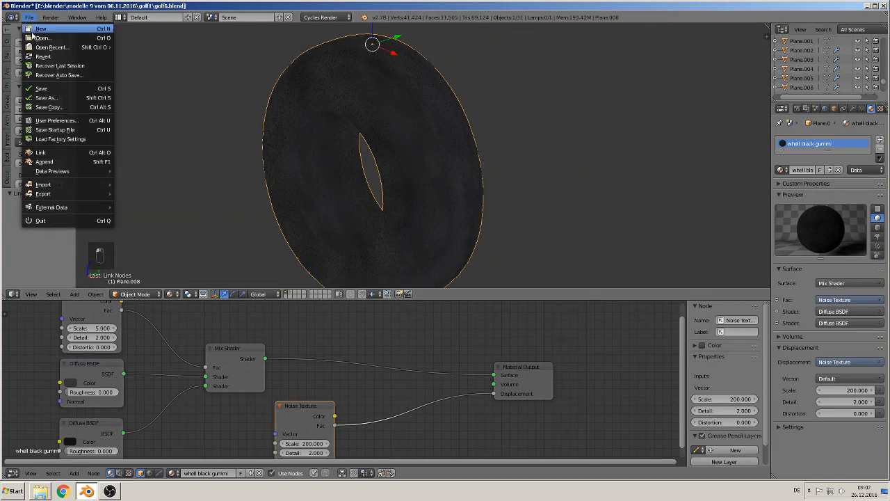
pyautogui.click(169, 294)
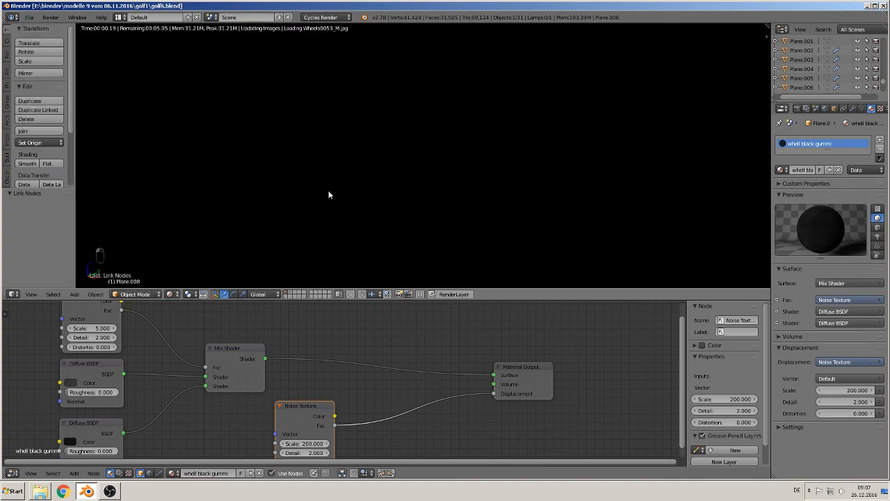
pyautogui.scroll(6, 331, 192)
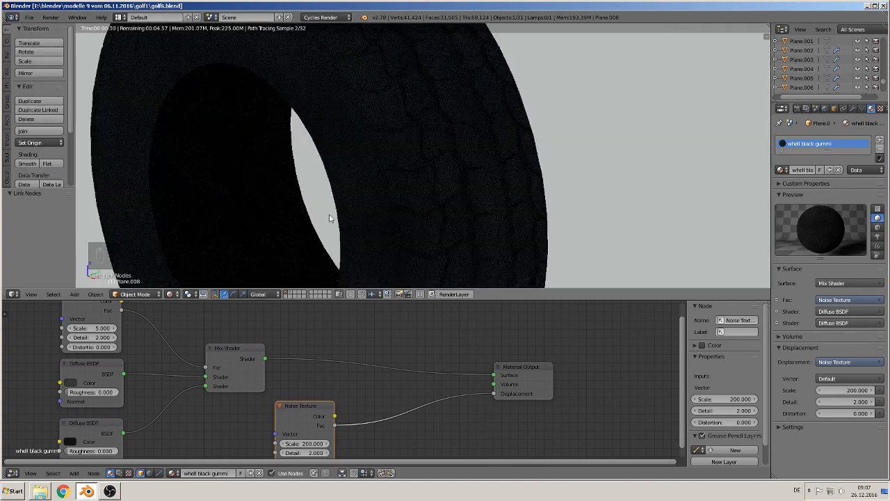
pyautogui.moveTo(371, 258); pyautogui.dragTo(355, 229, button='middle')
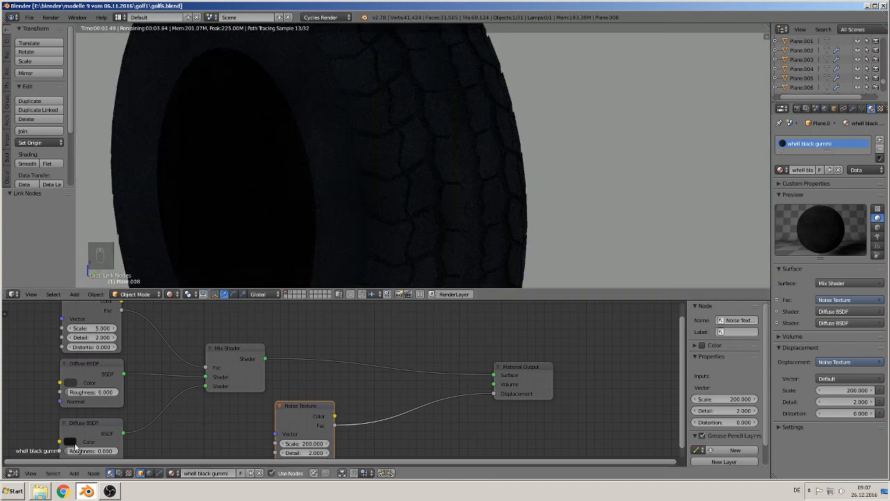
# Step: Lighten the colors of both Diffuse BSDF nodes to slightly brighter dark greys
pyautogui.click(71, 383)
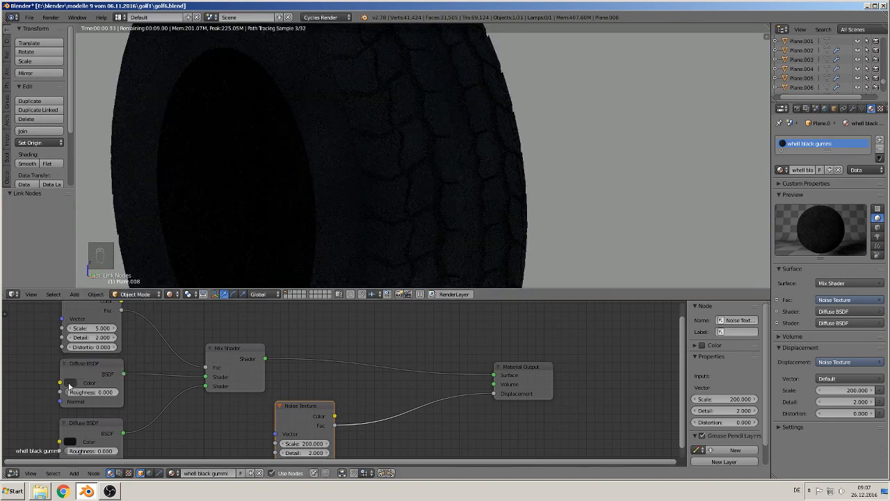
pyautogui.click(71, 382)
pyautogui.click(138, 303)
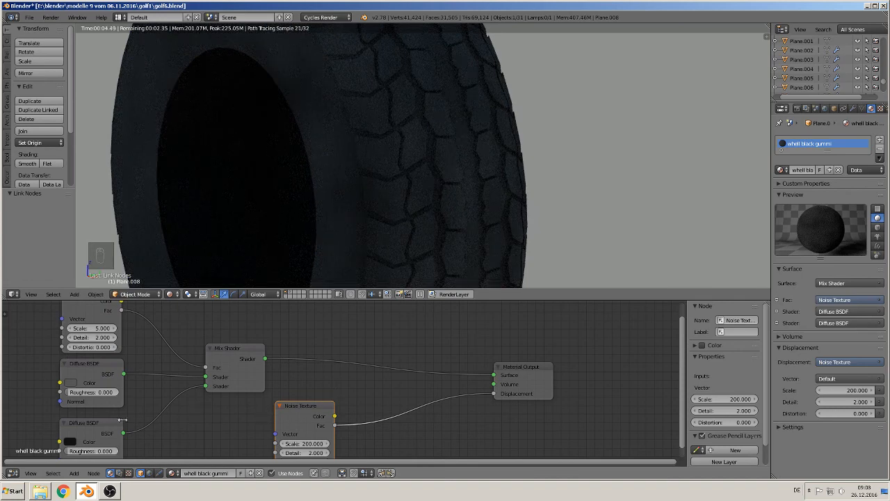
pyautogui.click(71, 443)
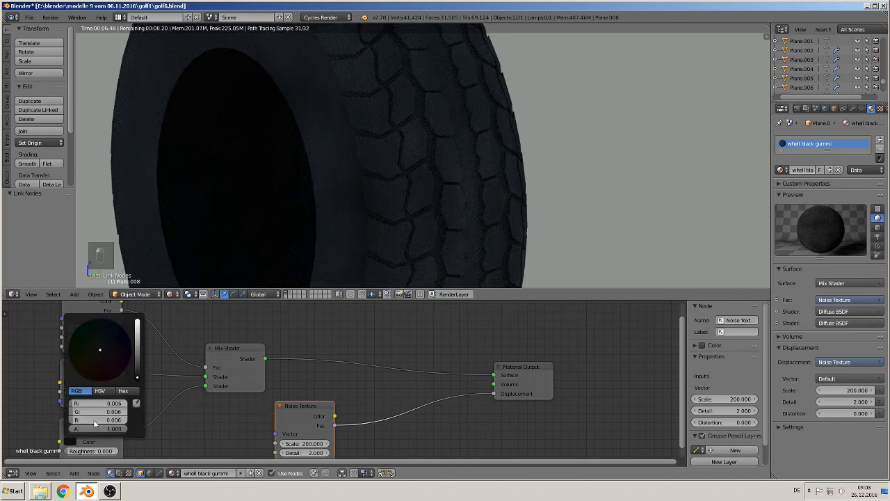
pyautogui.click(136, 370)
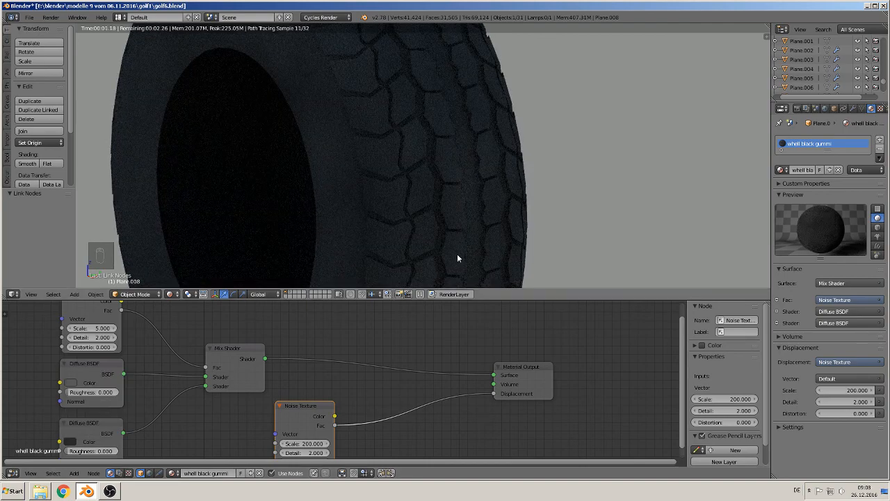
# Step: Examine the rendered tire's tread and sidewall up close and as a whole, and open the viewport shading choices
pyautogui.scroll(4, 457, 254)
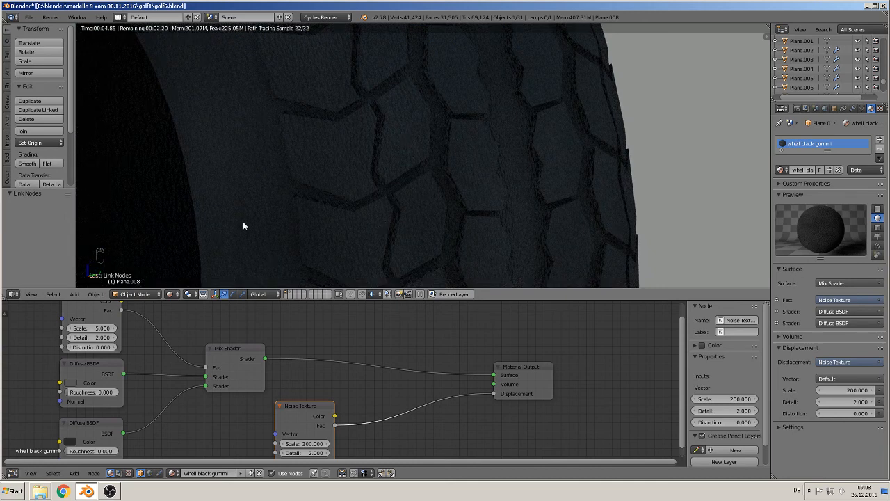
pyautogui.scroll(-6, 368, 245)
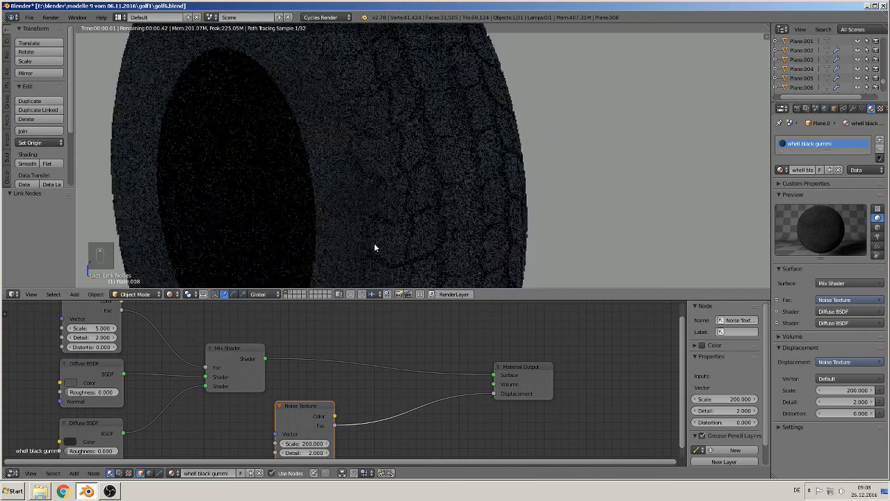
pyautogui.scroll(-4, 376, 245)
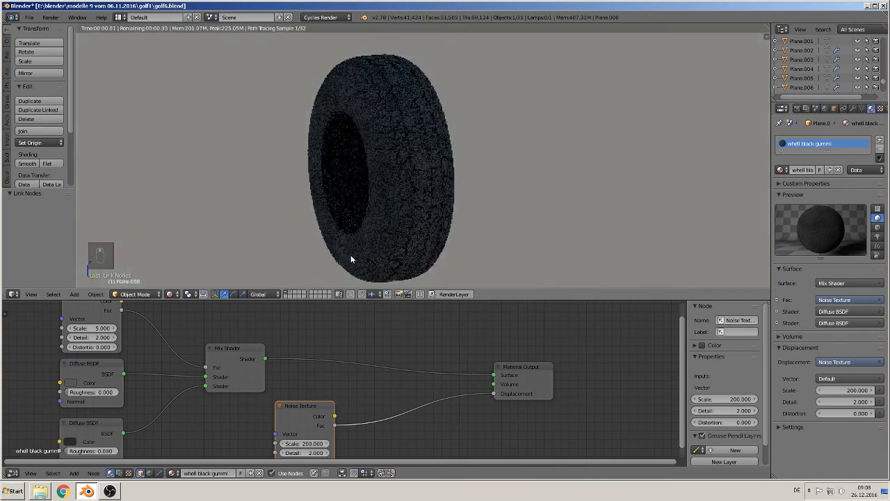
pyautogui.moveTo(351, 255); pyautogui.dragTo(408, 257, button='middle')
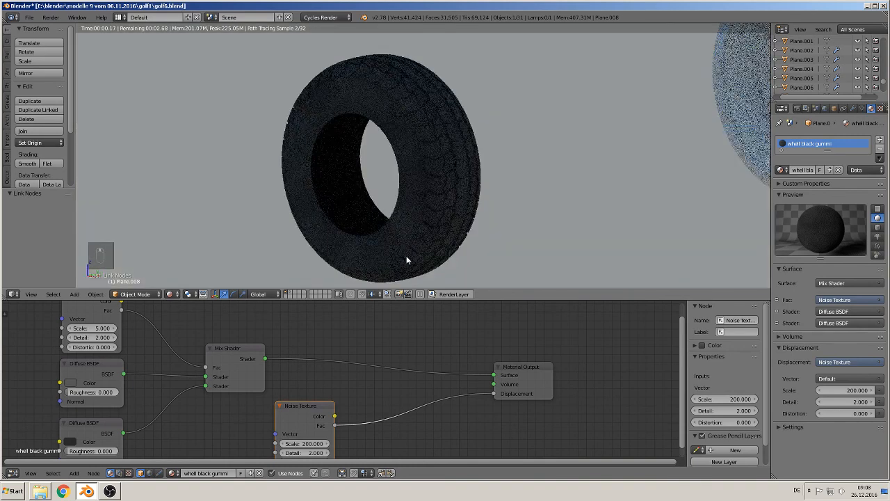
pyautogui.click(173, 295)
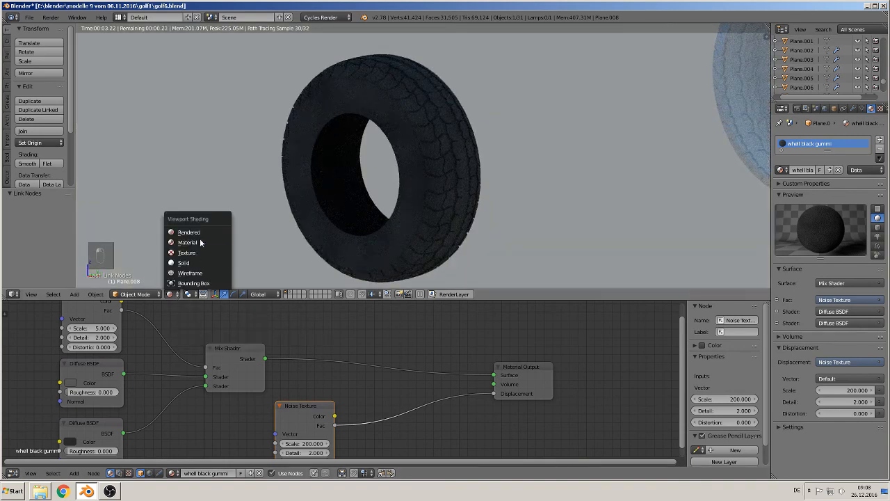